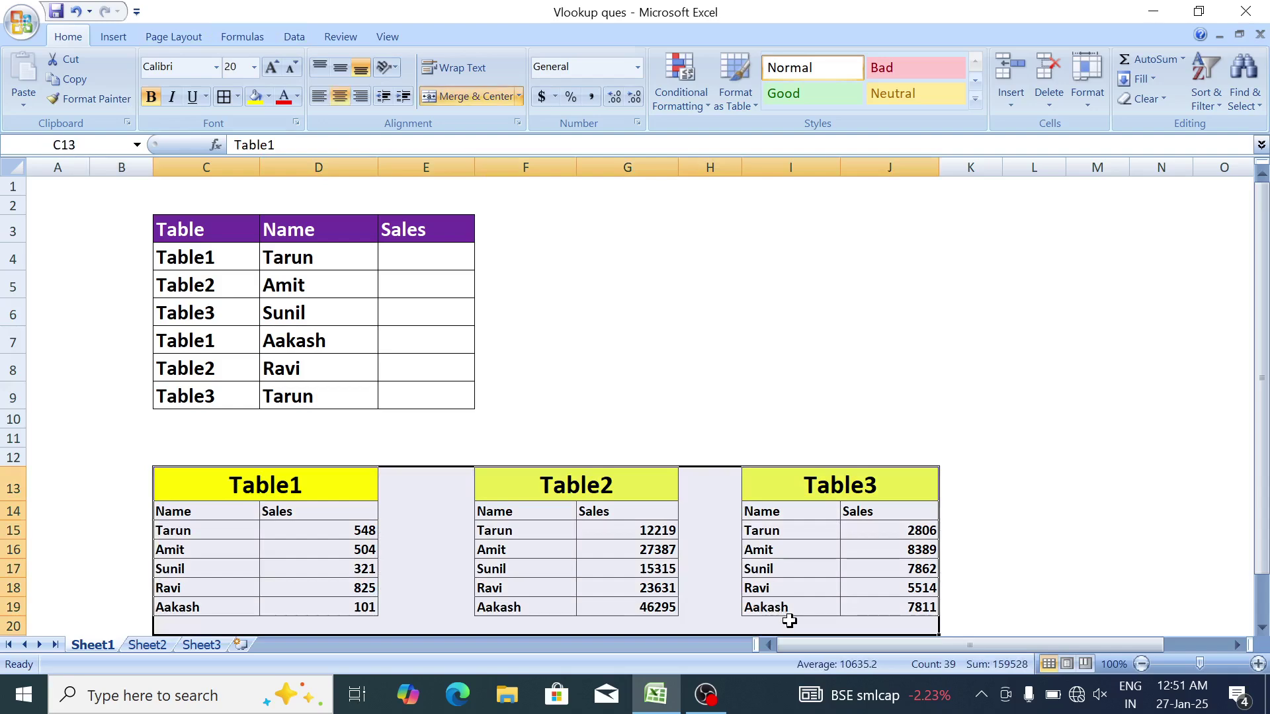
# Compare the table and name entries in rows 4 to 6 of the summary list with the matching rows in Table1 and Table3.
pyautogui.click(743, 573)
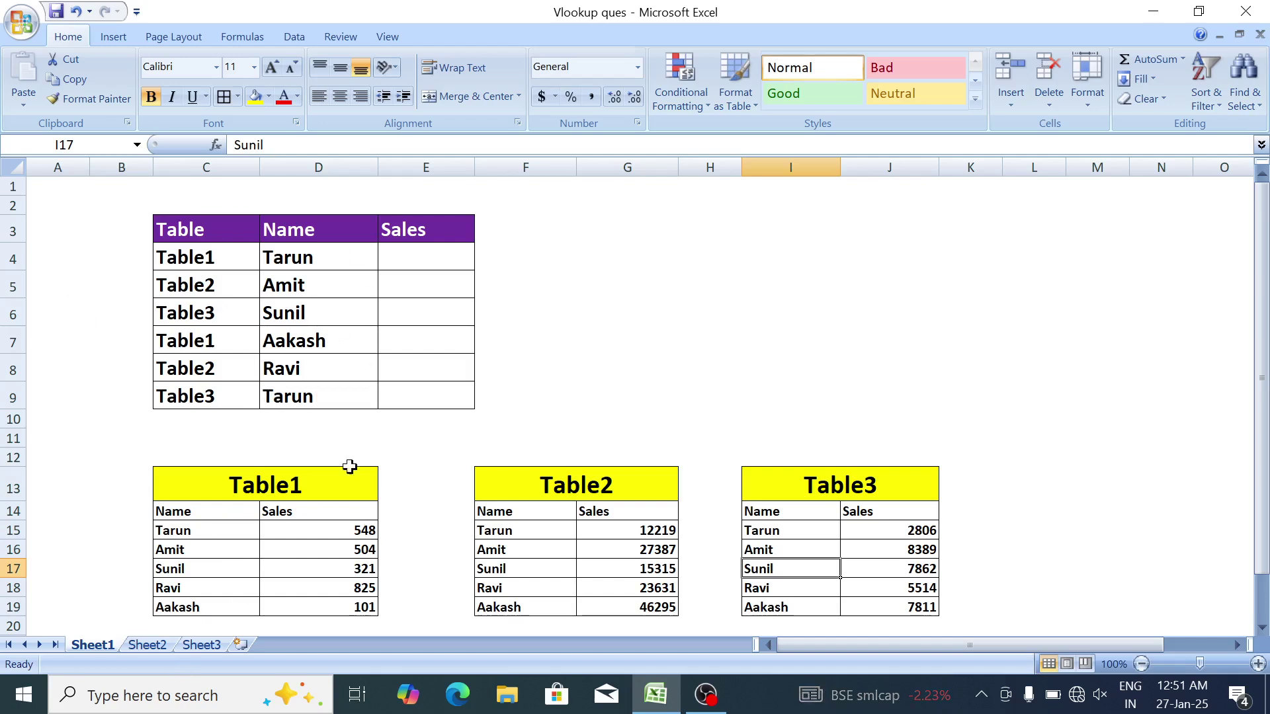
pyautogui.click(325, 259)
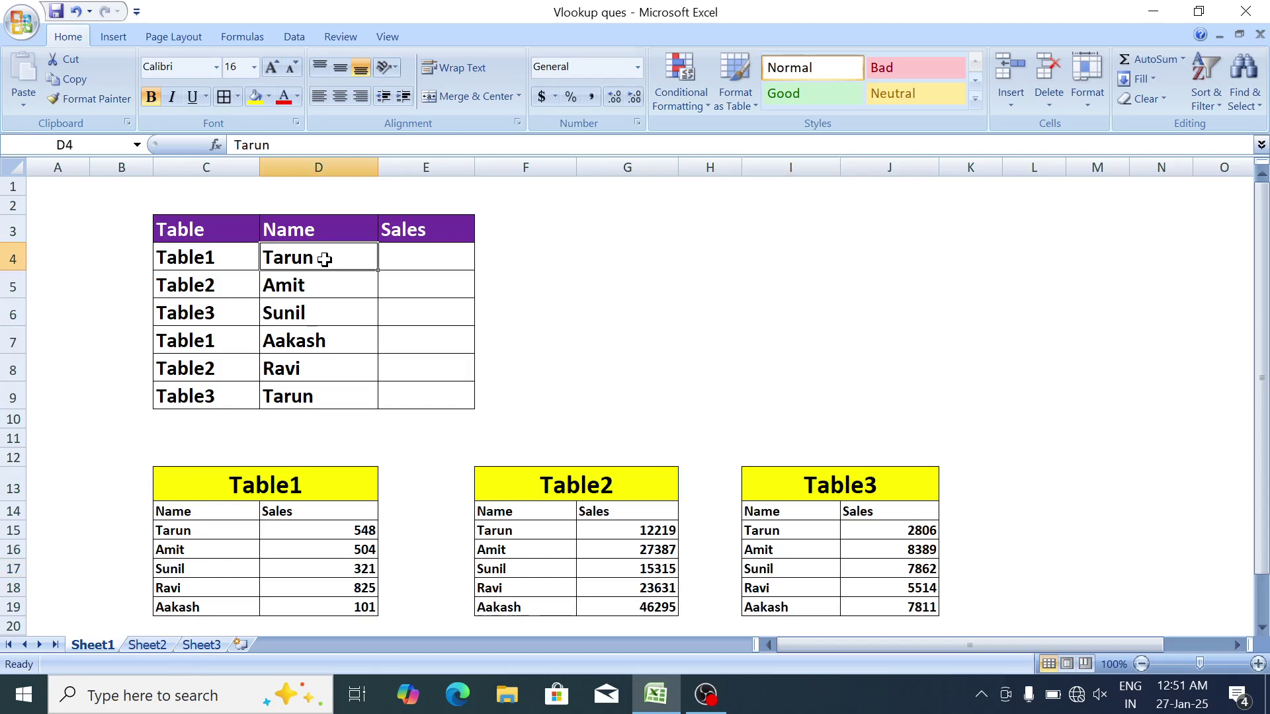
pyautogui.click(228, 256)
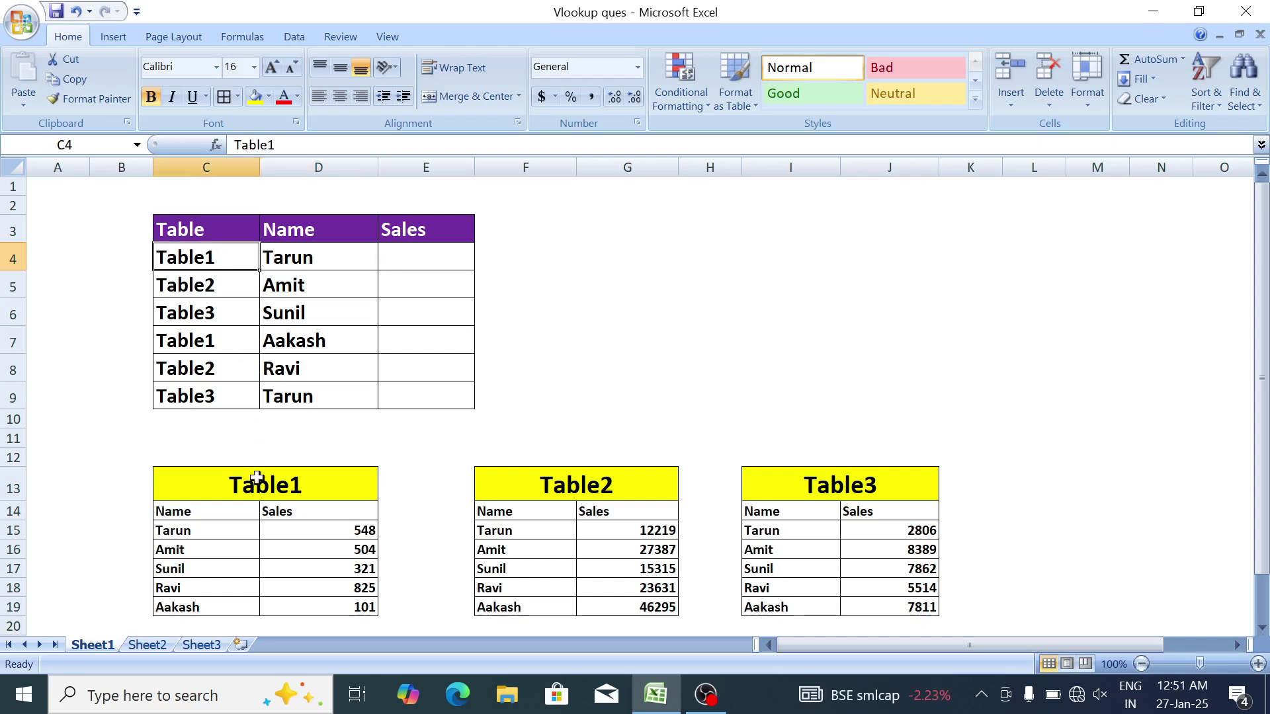
pyautogui.moveTo(211, 533); pyautogui.dragTo(285, 533)
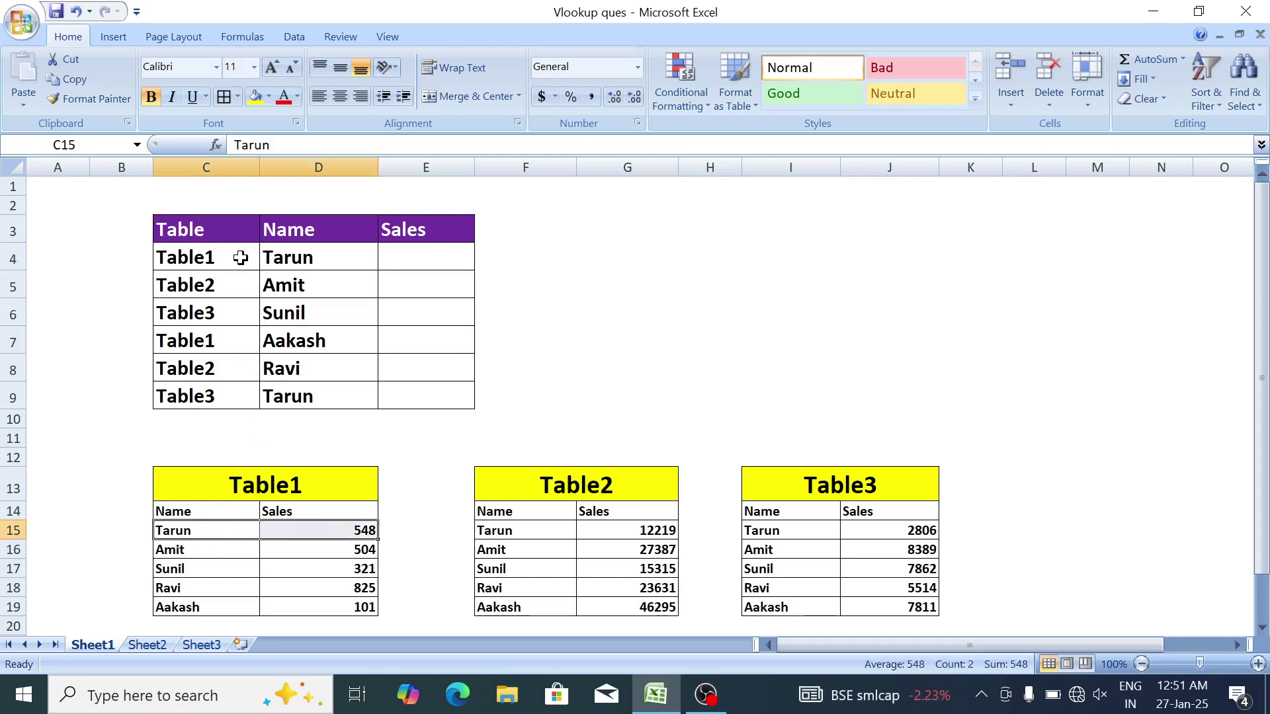
pyautogui.moveTo(258, 257); pyautogui.dragTo(394, 258)
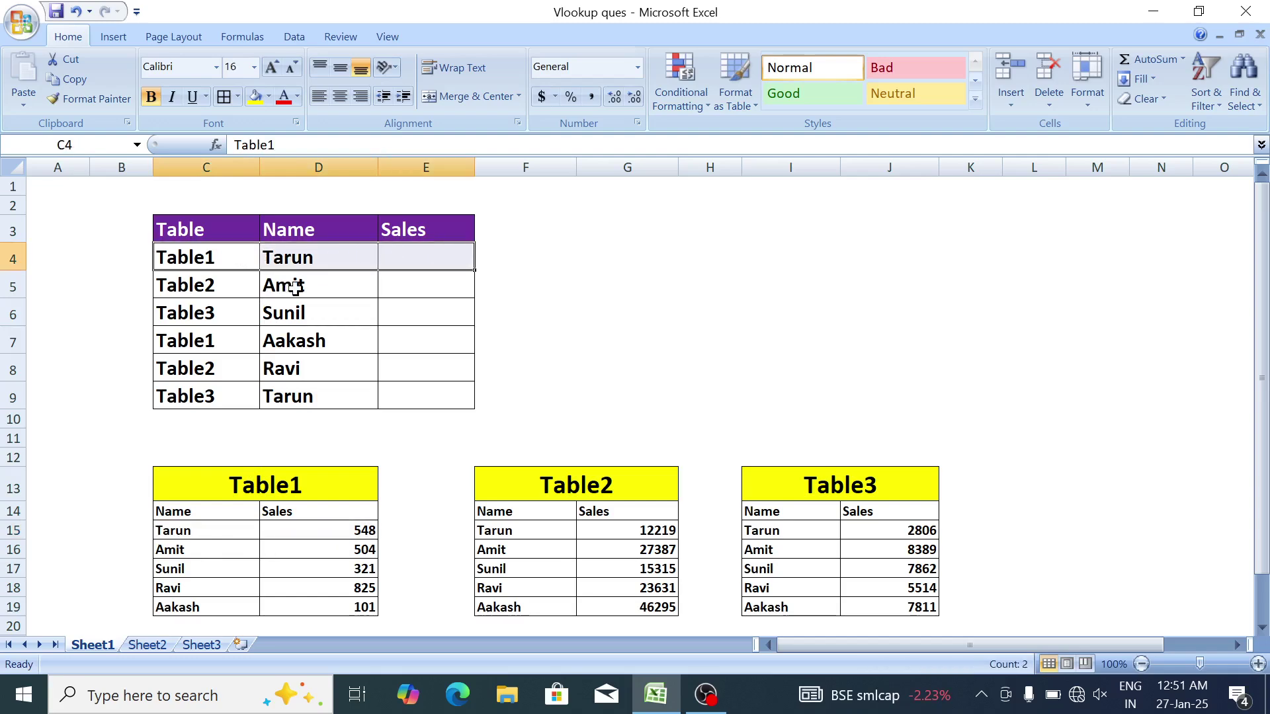
pyautogui.click(317, 287)
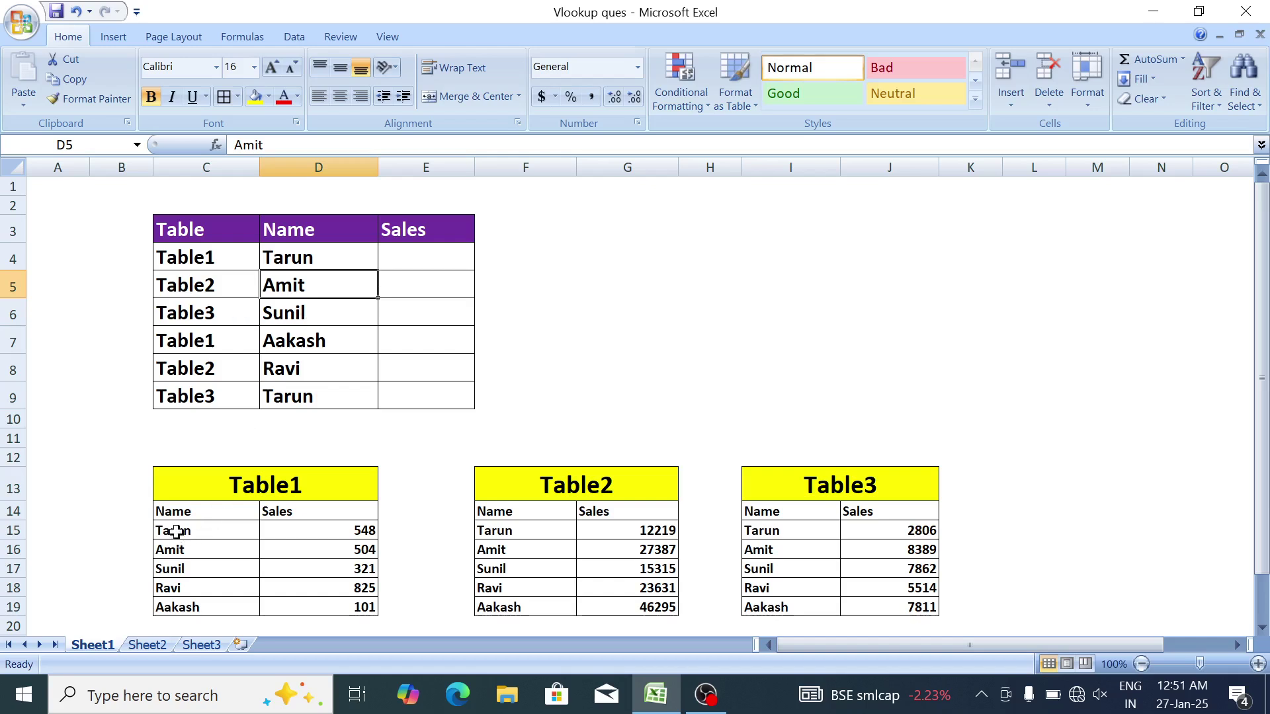
pyautogui.moveTo(772, 485); pyautogui.dragTo(882, 569)
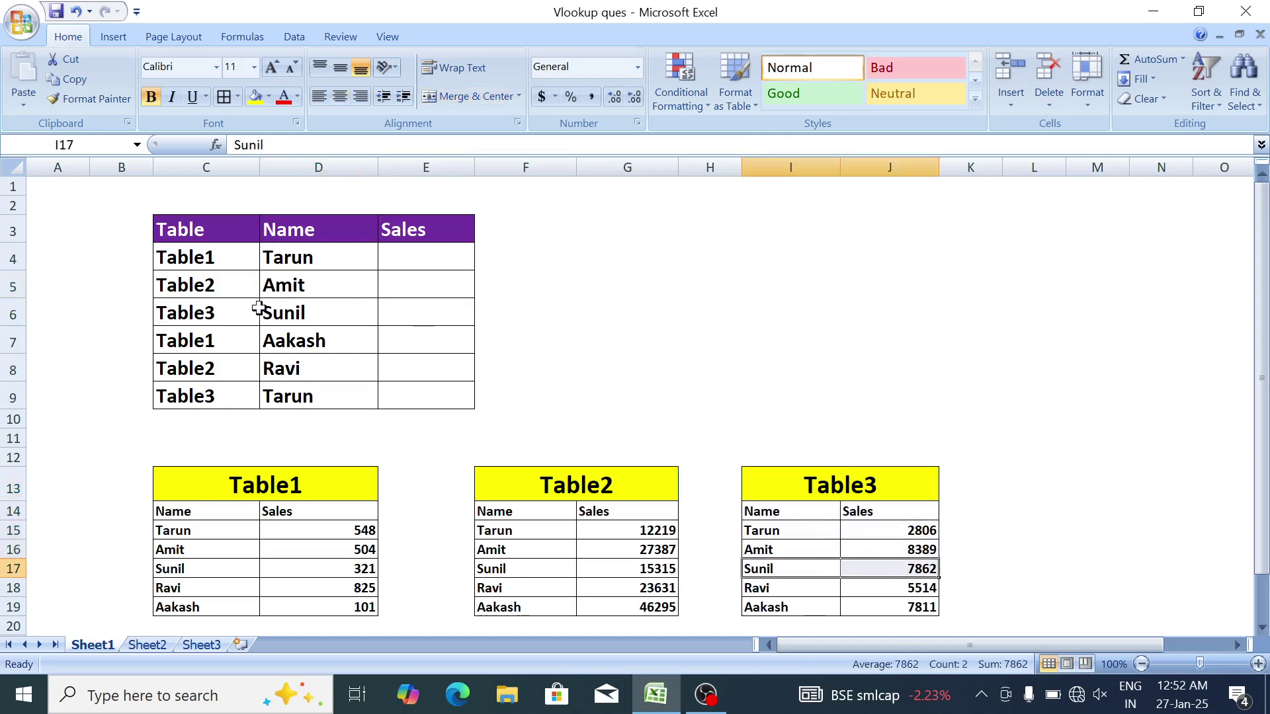
# Change the table entry in cell C6 to Table1.
pyautogui.doubleClick(228, 311)
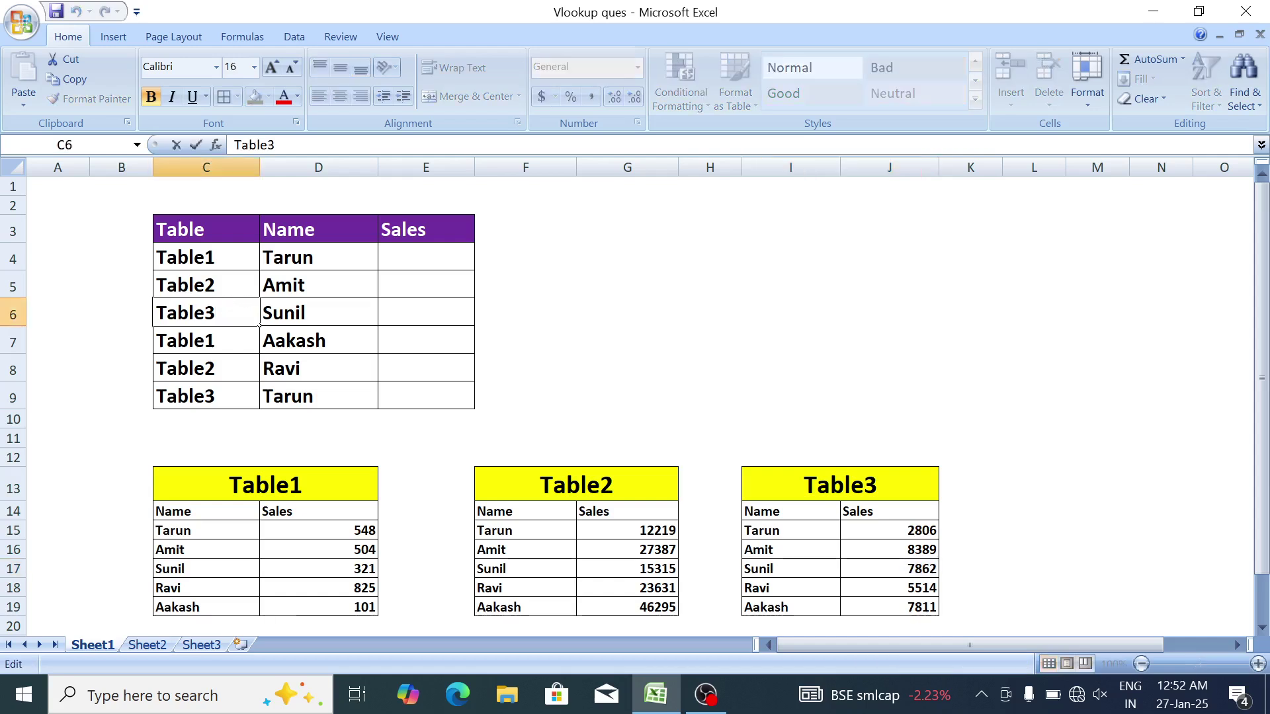
pyautogui.press('BackSpace')
pyautogui.write('1')
pyautogui.press('Return')
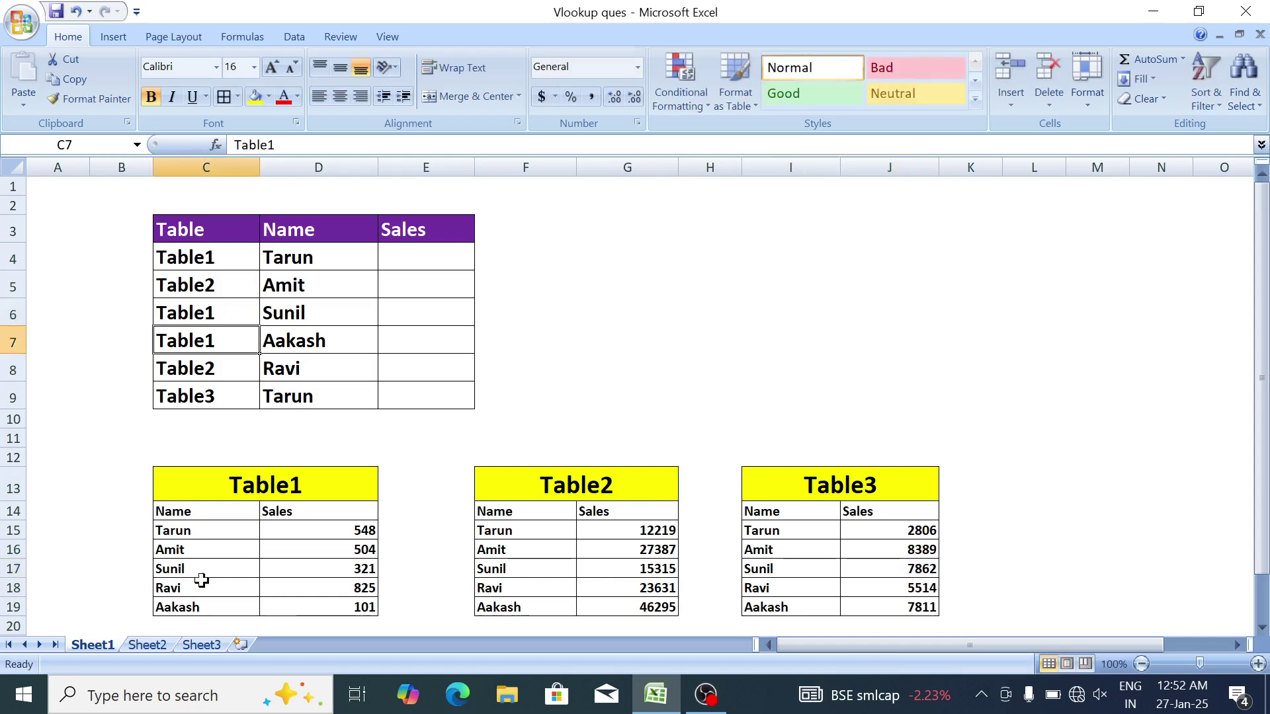
# Check row 17 of Table1 for the changed entry and review the Table and Name columns of the summary list.
pyautogui.moveTo(204, 567); pyautogui.dragTo(265, 570)
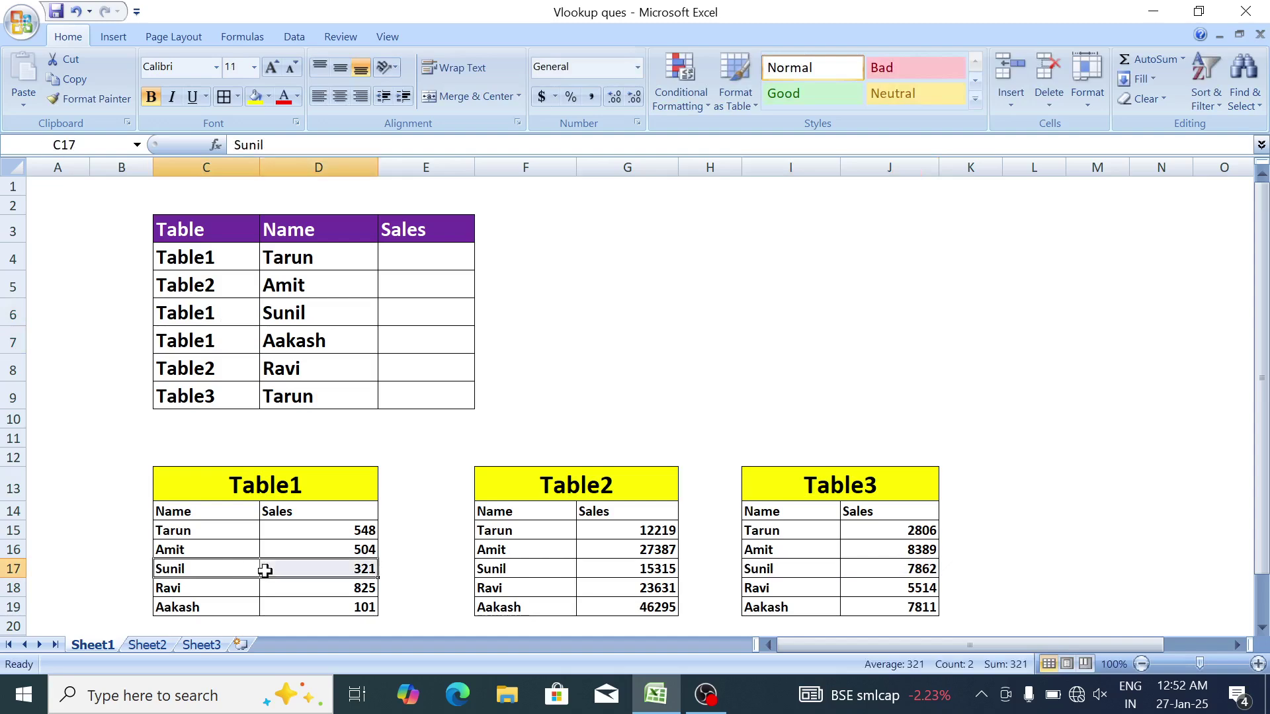
pyautogui.click(298, 573)
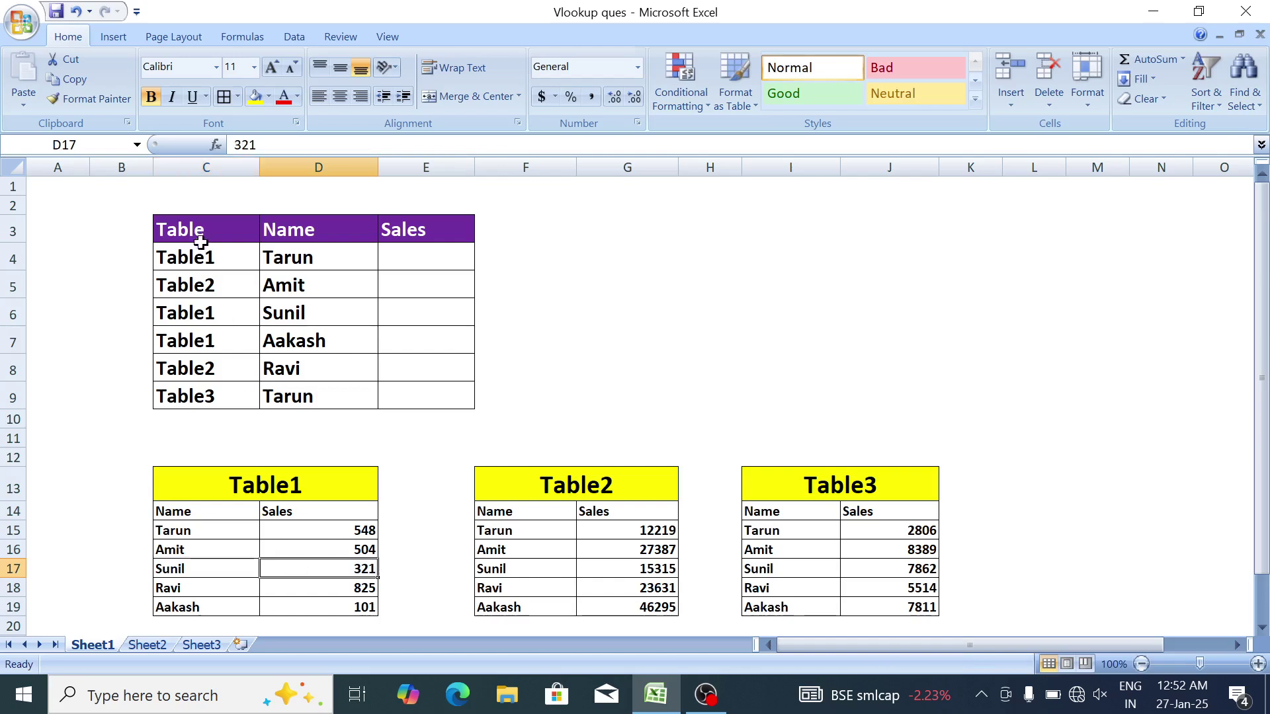
pyautogui.moveTo(206, 257); pyautogui.dragTo(207, 338)
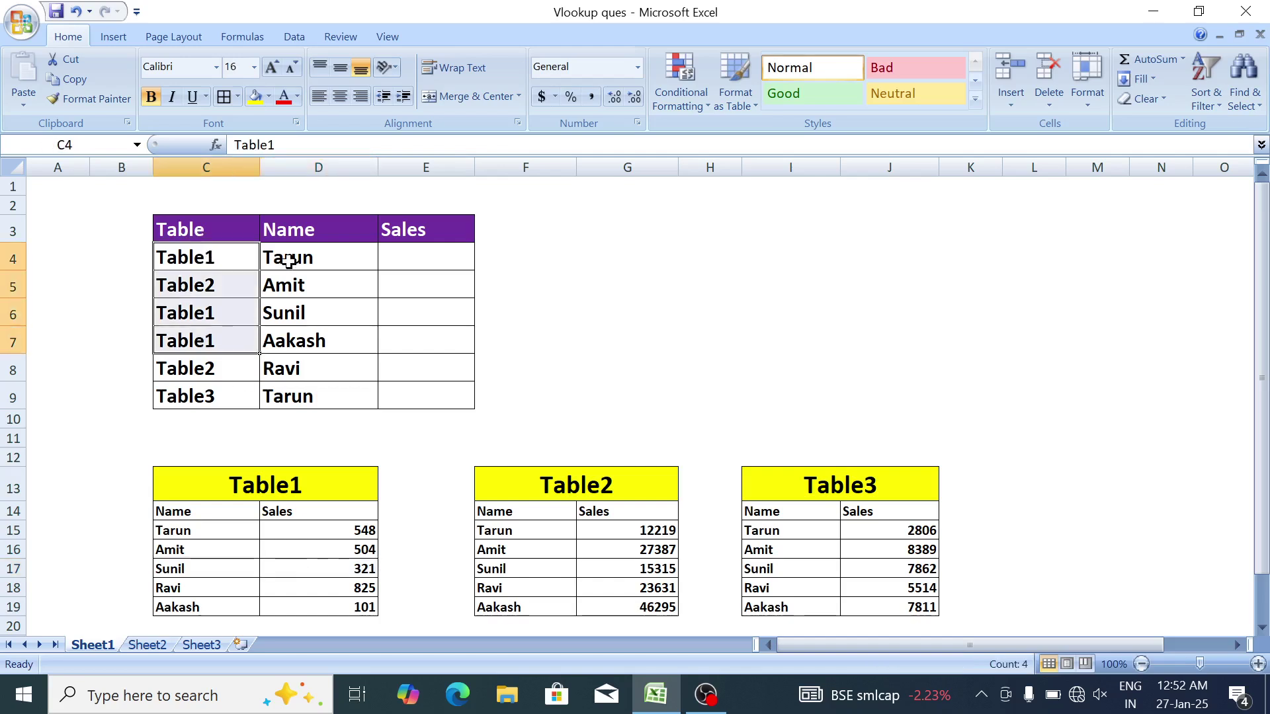
pyautogui.moveTo(207, 254); pyautogui.dragTo(188, 399)
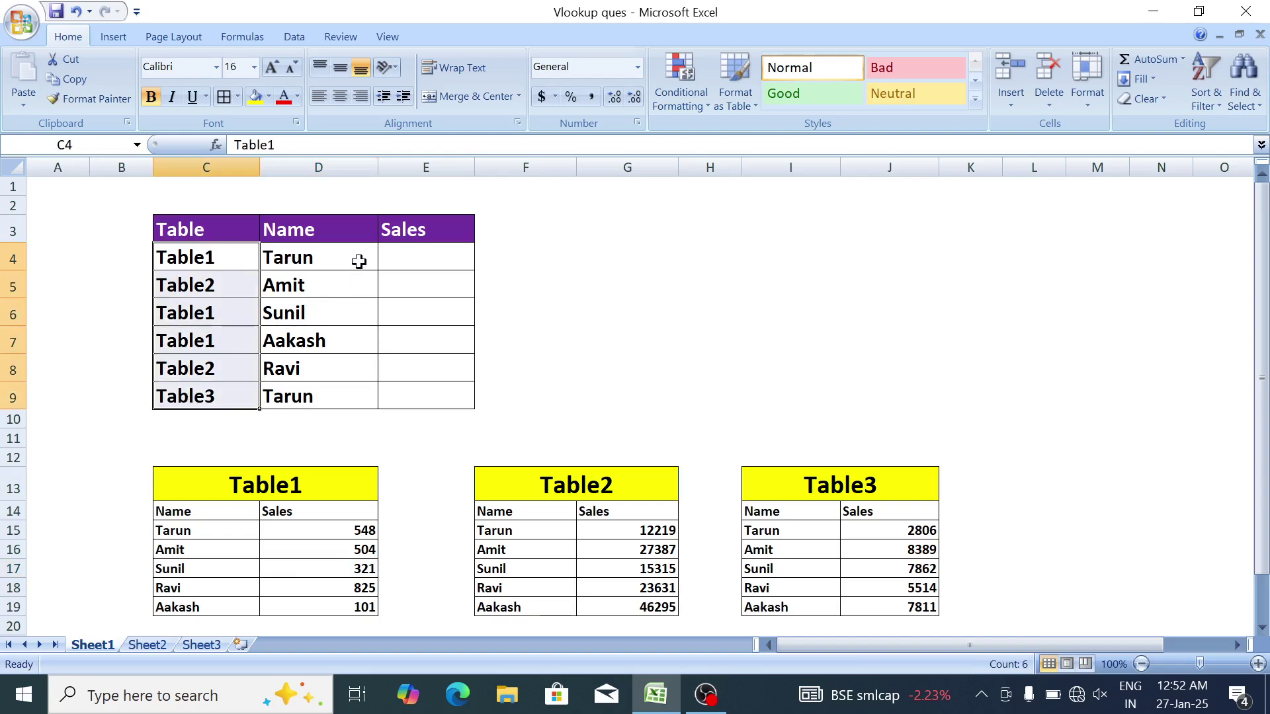
pyautogui.moveTo(323, 261); pyautogui.dragTo(330, 399)
pyautogui.click(331, 399)
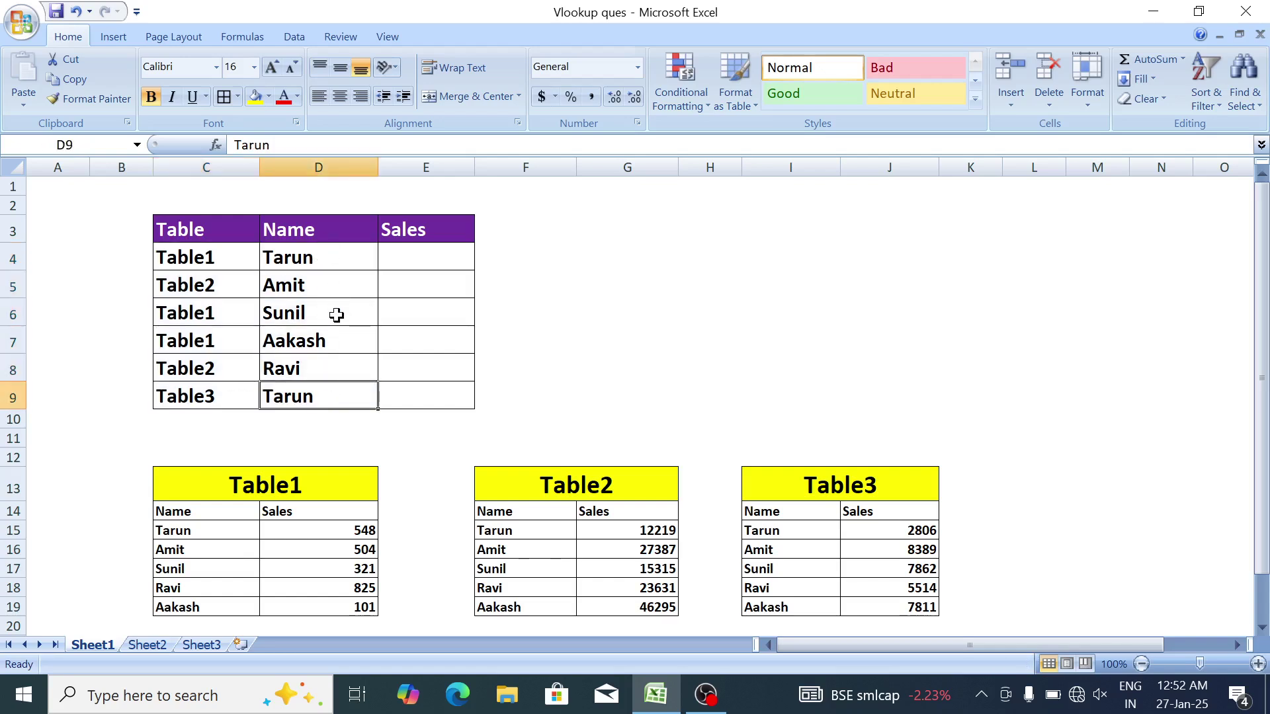
pyautogui.click(336, 315)
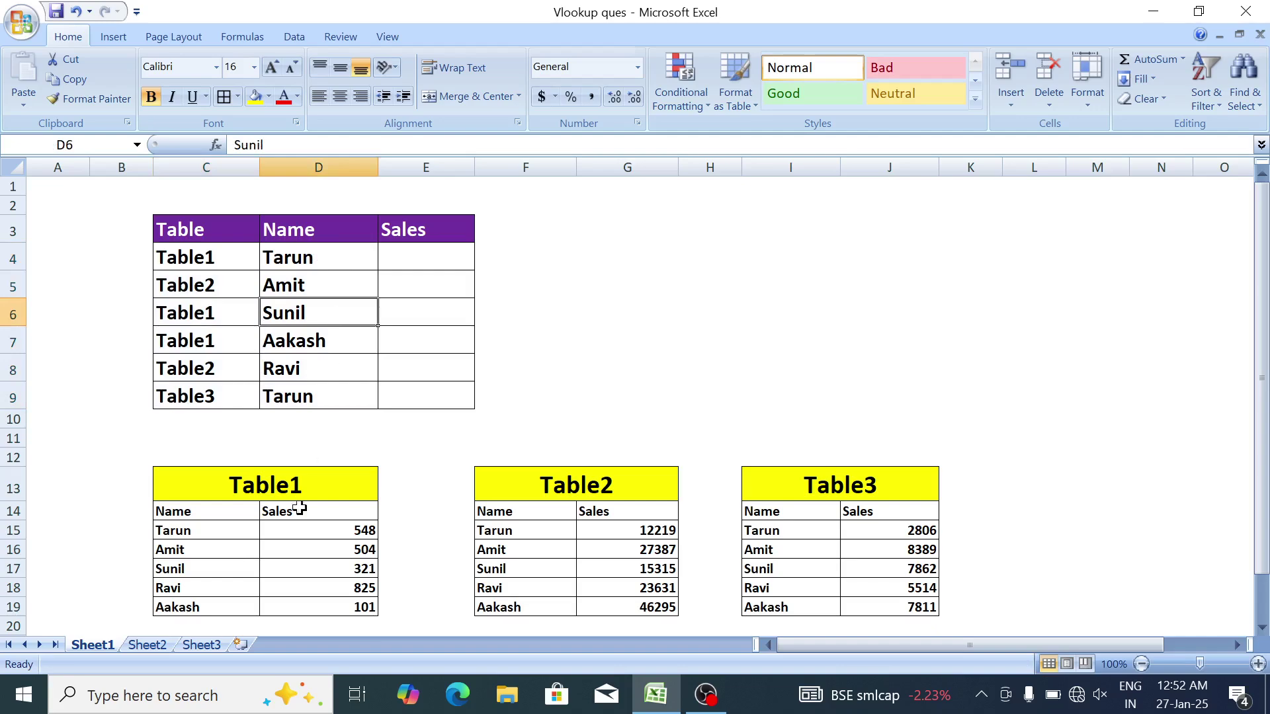
# On Sheet2, enter the header Name in C14 and the second listed person's name beneath it in C15.
pyautogui.click(149, 645)
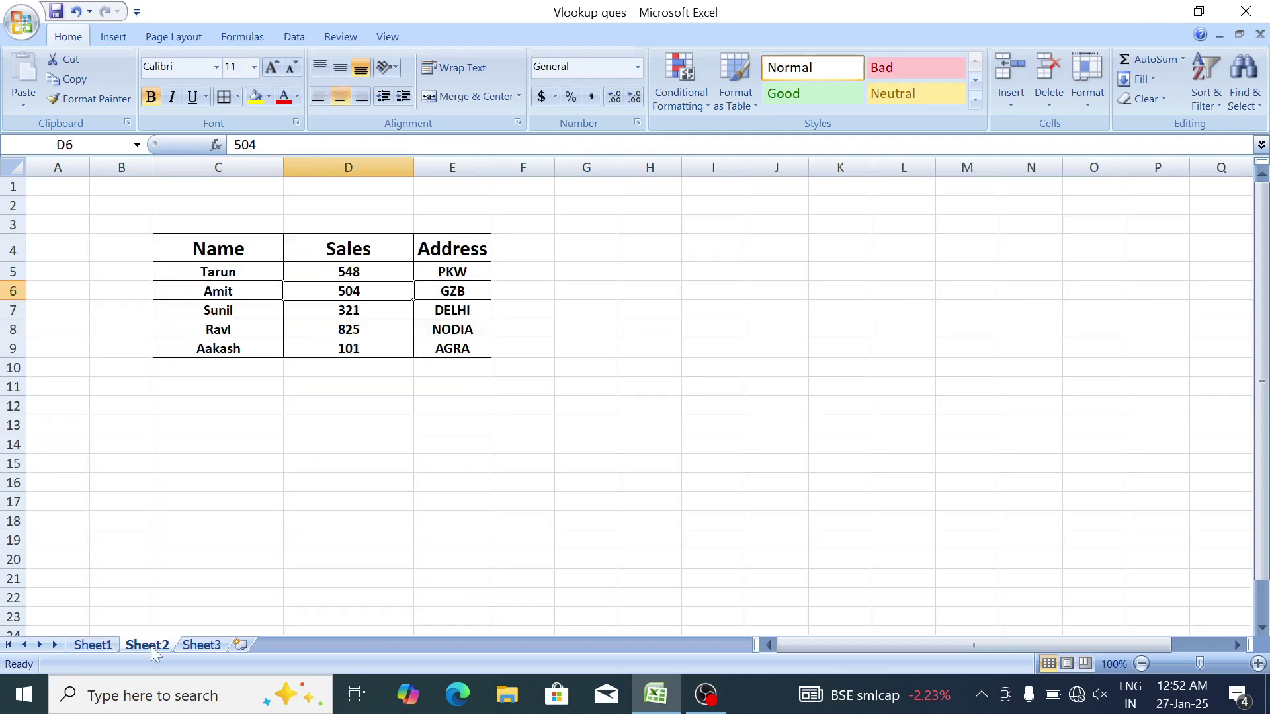
pyautogui.click(270, 439)
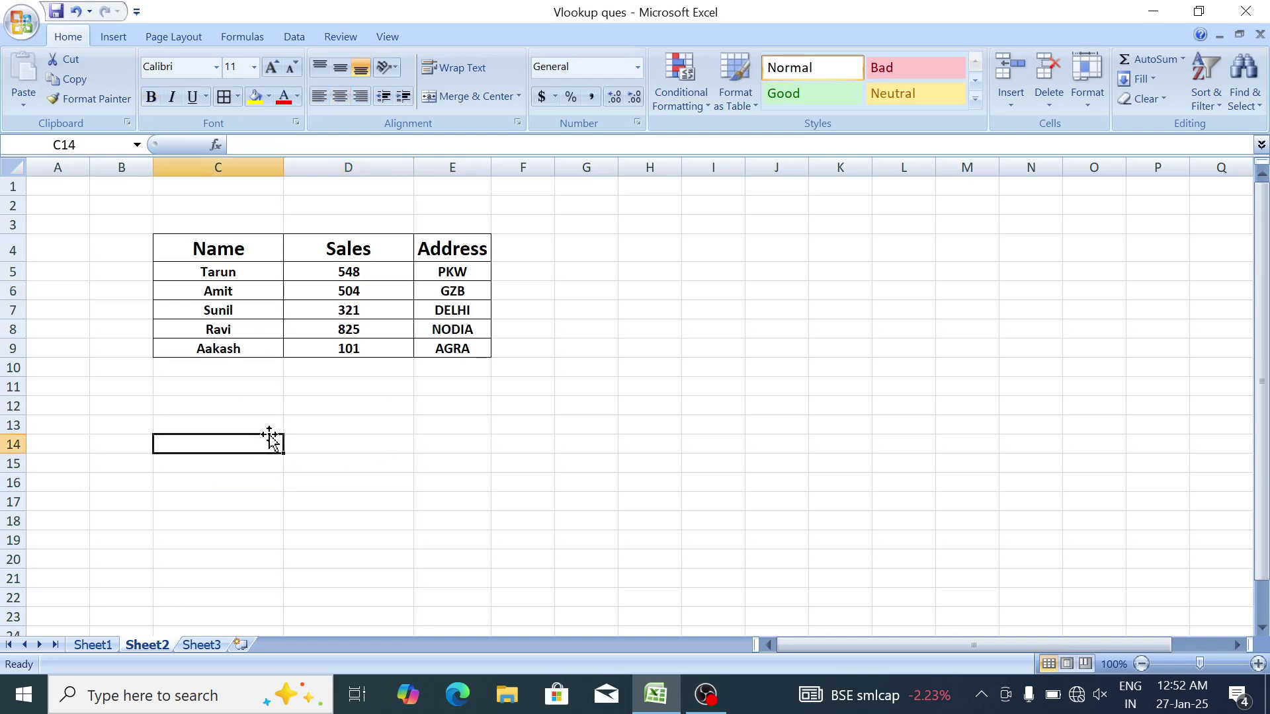
pyautogui.write('Name')
pyautogui.press('Tab')
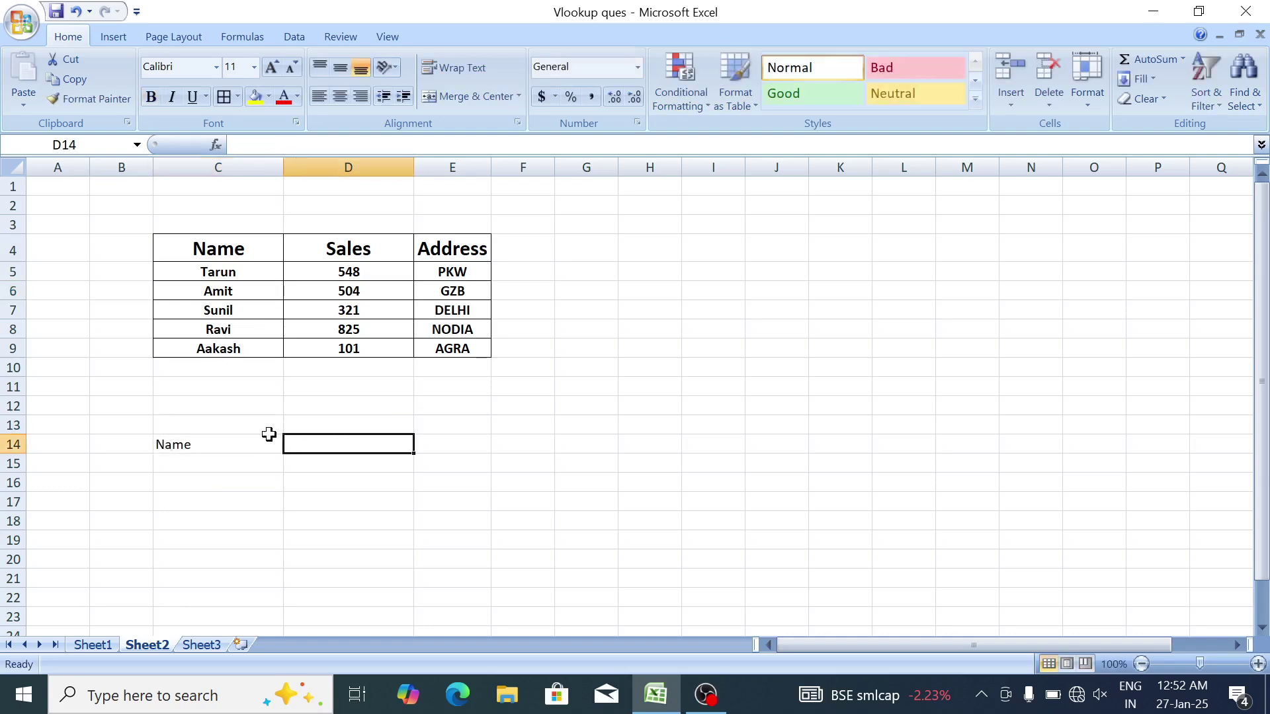
pyautogui.click(268, 434)
pyautogui.press('Return')
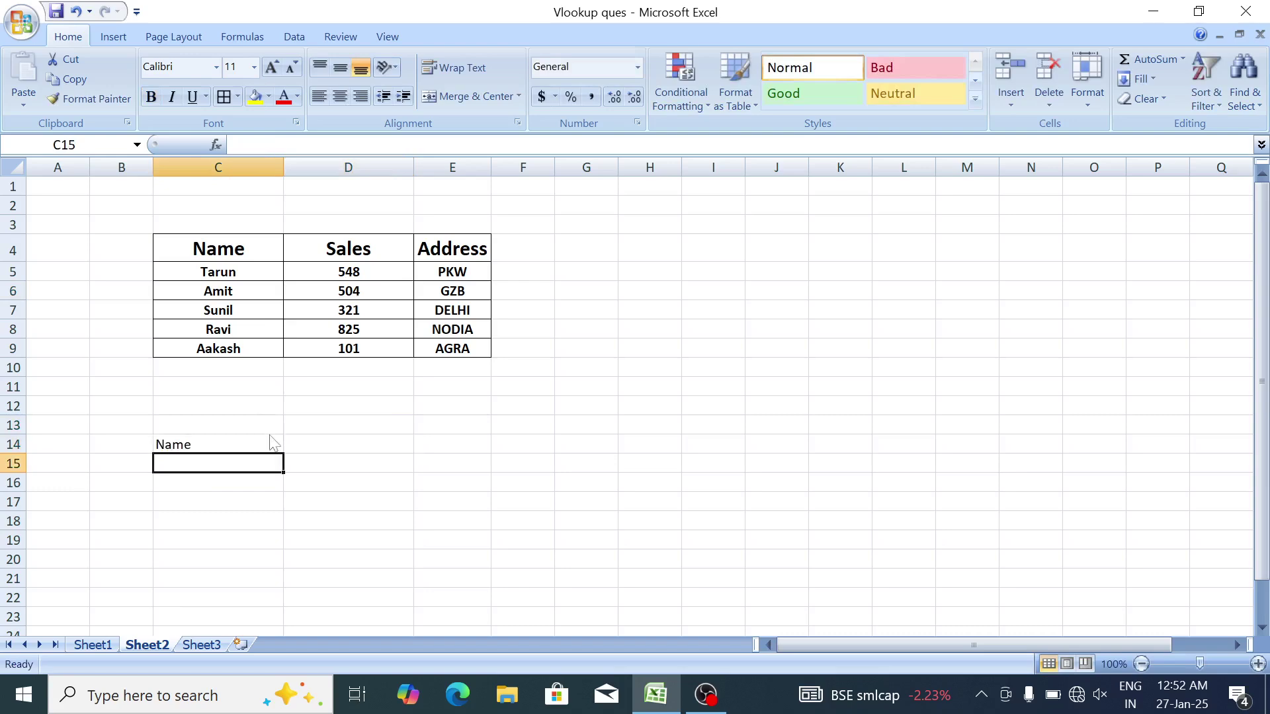
pyautogui.write('Amit')
pyautogui.press('Return')
# Enter the header Sales in cell D14, beside the Name header.
pyautogui.click(269, 434)
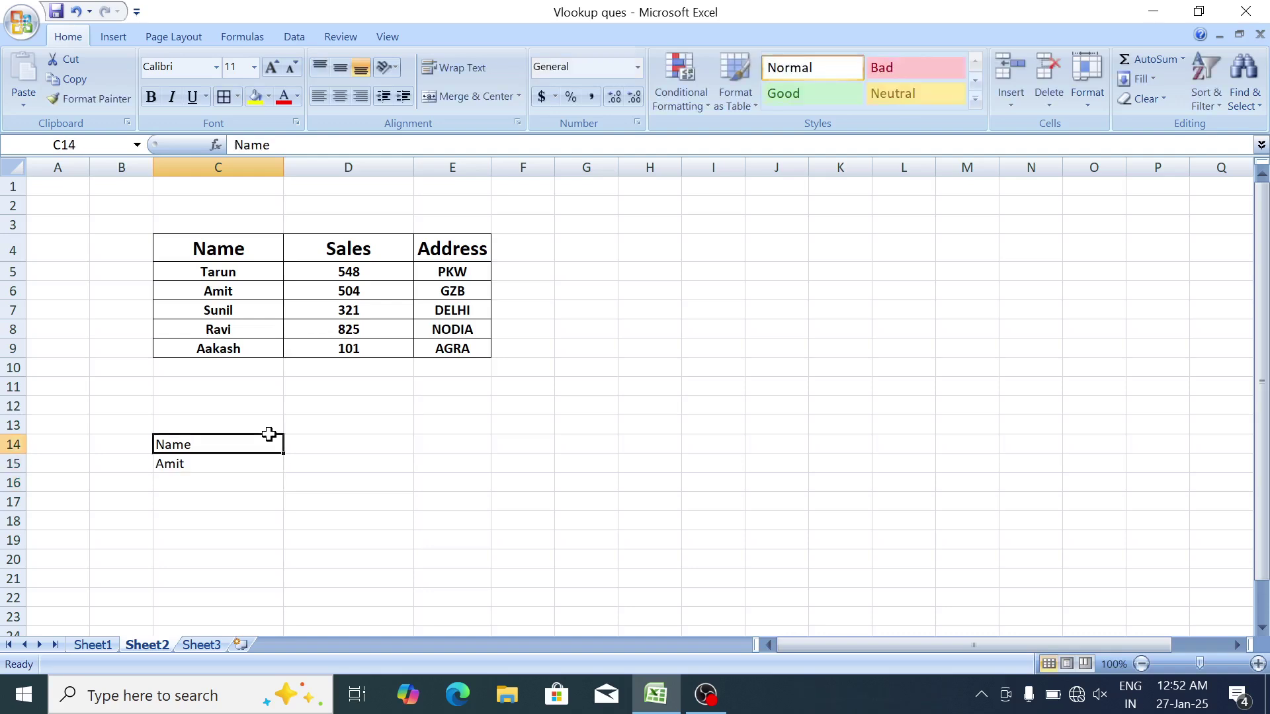
pyautogui.press('Tab')
pyautogui.write('Sale')
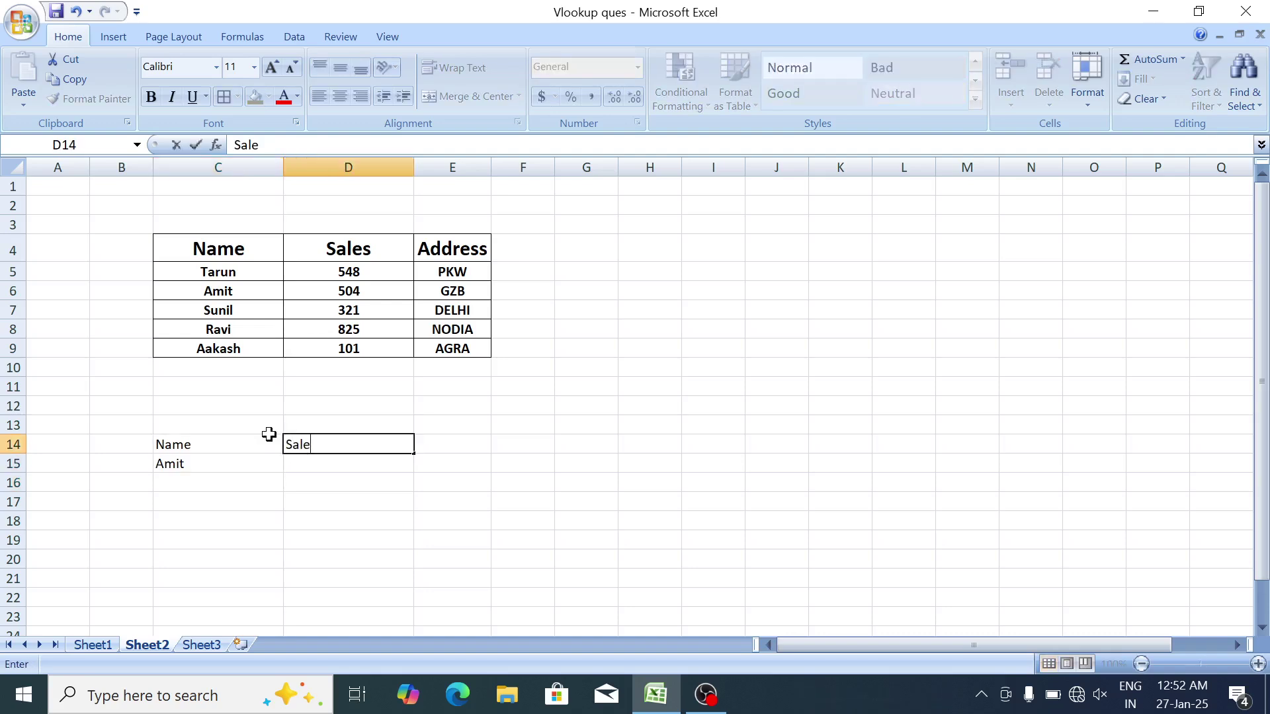
pyautogui.write('s')
pyautogui.press('Return')
# Apply all borders and bold text to the small lookup table in C14:D15.
pyautogui.moveTo(268, 434); pyautogui.dragTo(271, 438)
pyautogui.click(237, 97)
pyautogui.click(265, 246)
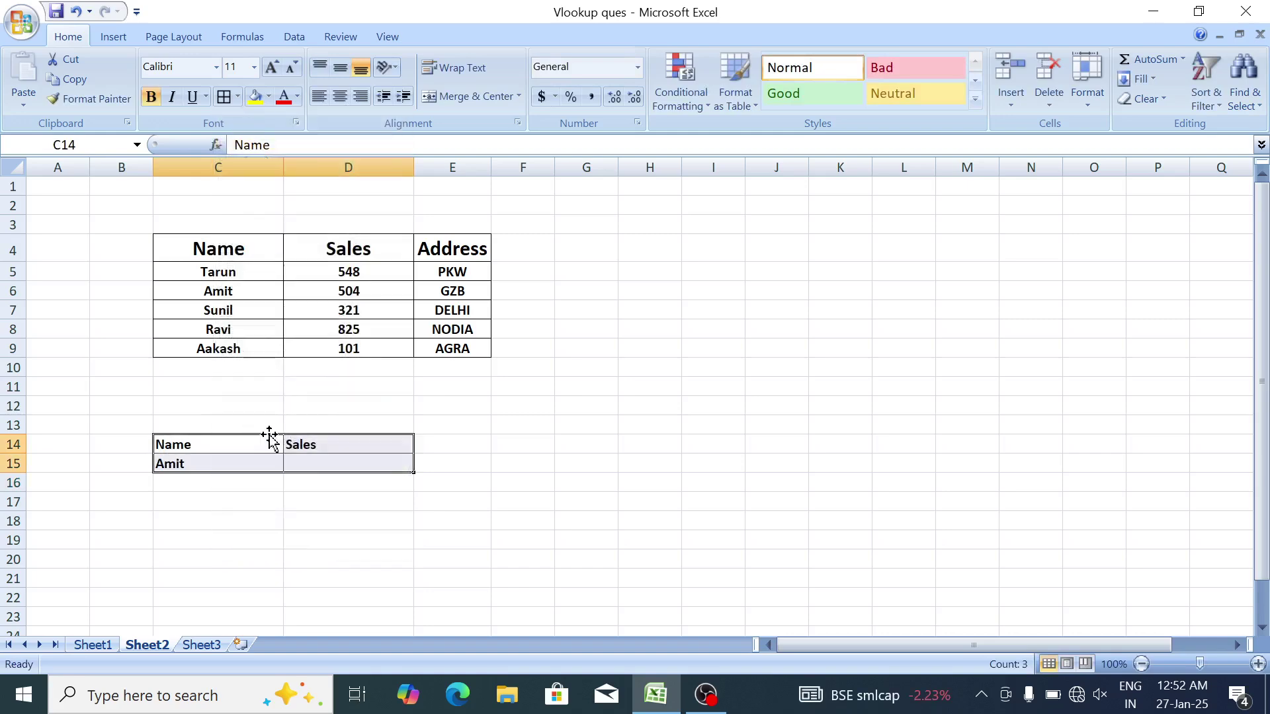
pyautogui.hotkey('ctrl', 'b')
pyautogui.press('Down')
pyautogui.press('Right')
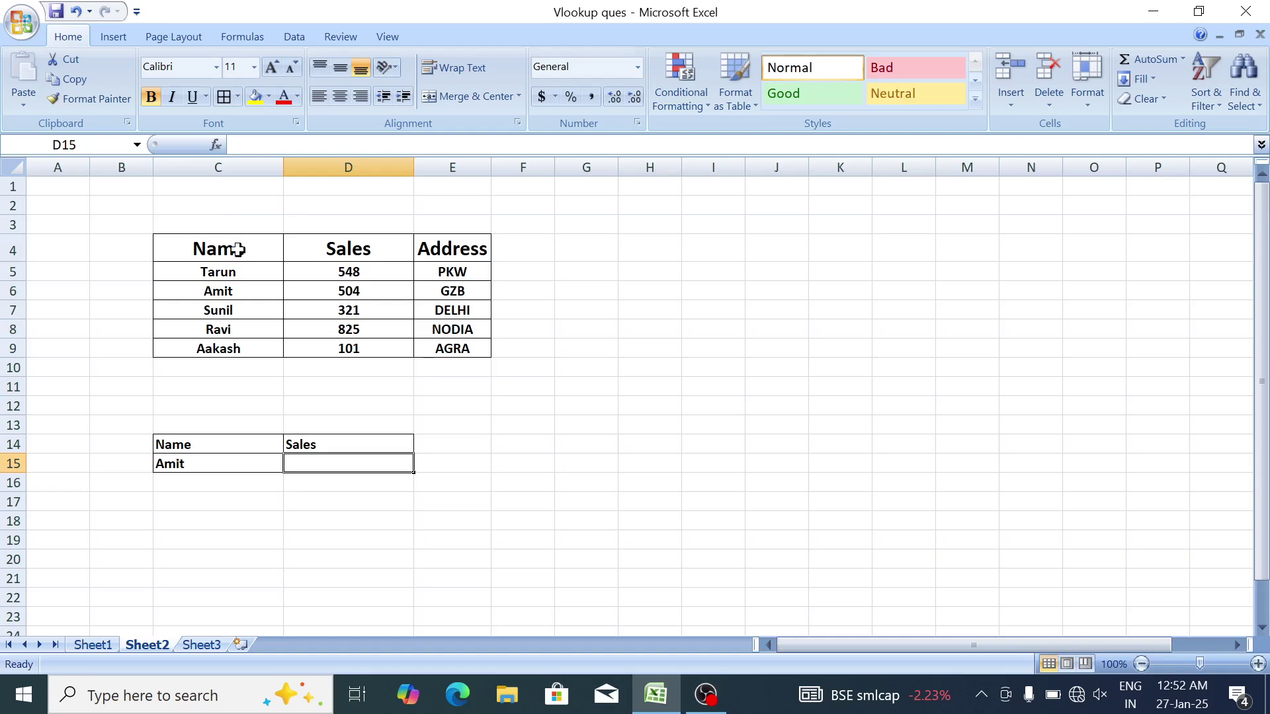
# Begin a VLOOKUP formula in D15 with C15 as the lookup value and C4:E9 as the table array.
pyautogui.moveTo(241, 246); pyautogui.dragTo(467, 358)
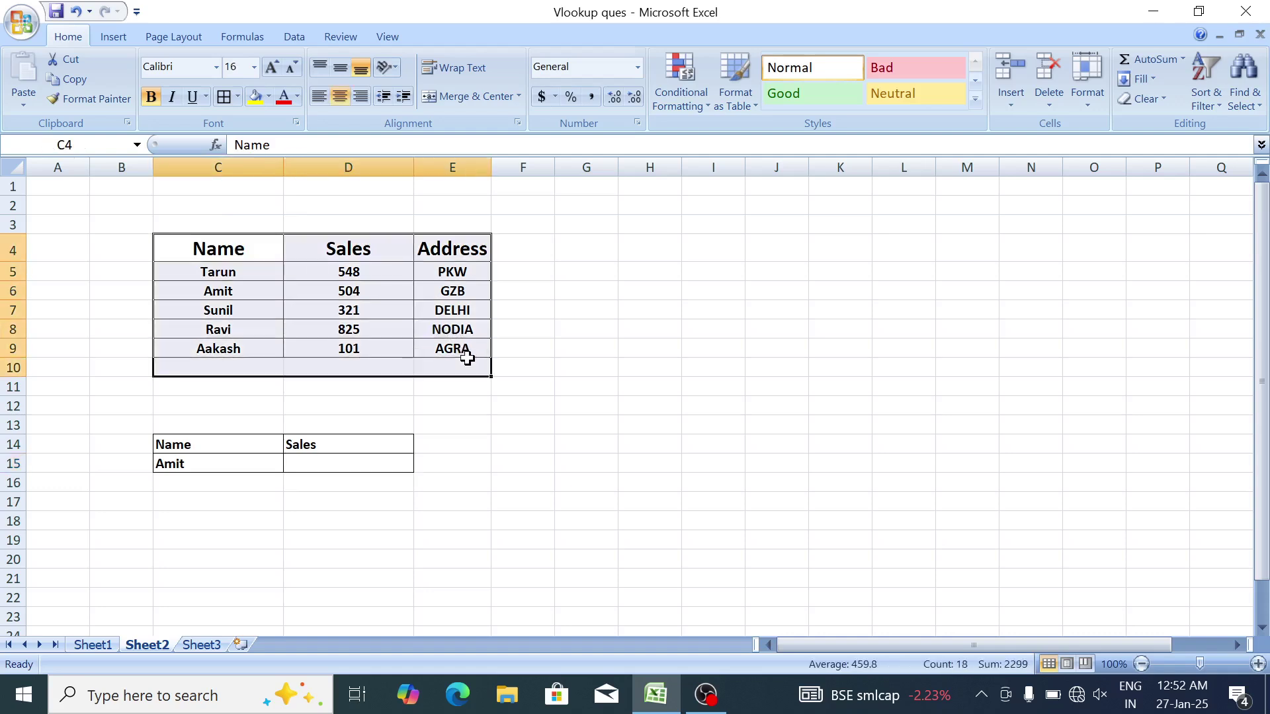
pyautogui.press('Down')
pyautogui.press('Down')
pyautogui.press('Down')
pyautogui.press('Down')
pyautogui.press('Down')
pyautogui.press('Down')
pyautogui.press('Right')
pyautogui.press('Right')
pyautogui.press('Down')
pyautogui.press('Down')
pyautogui.press('Down')
pyautogui.press('Down')
pyautogui.press('Left')
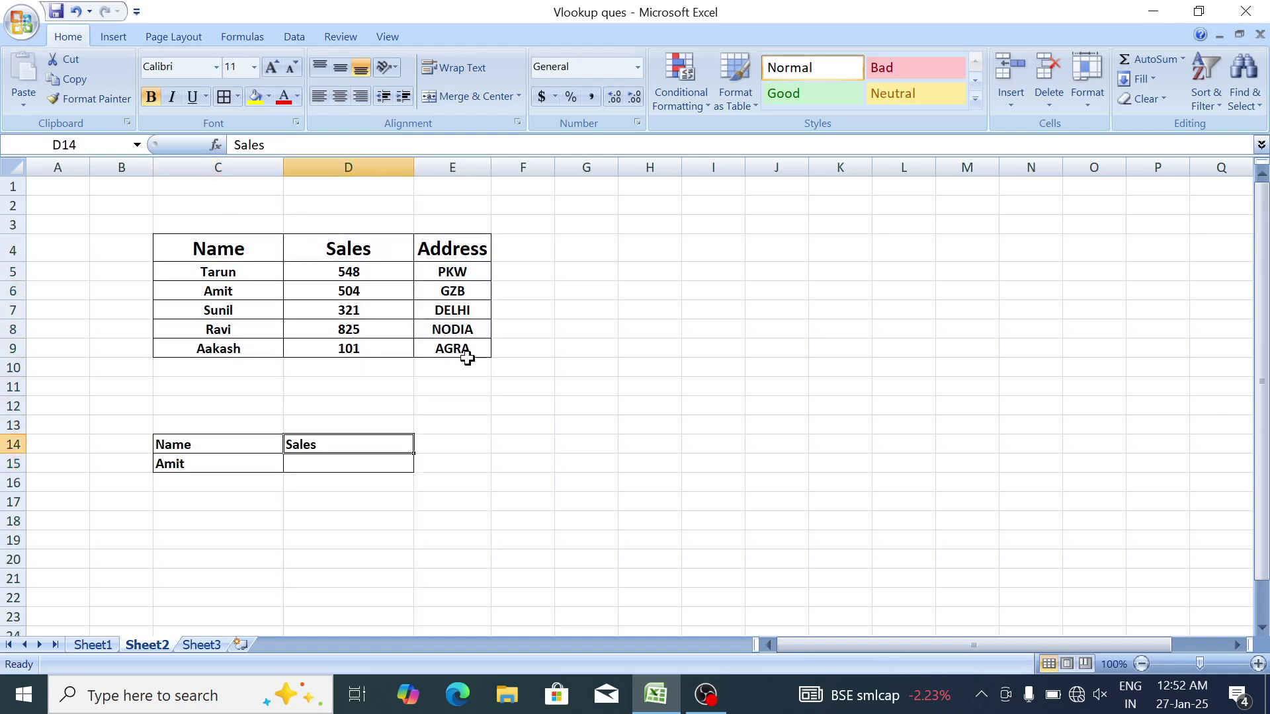
pyautogui.press('Down')
pyautogui.write('=VLOOKUP(')
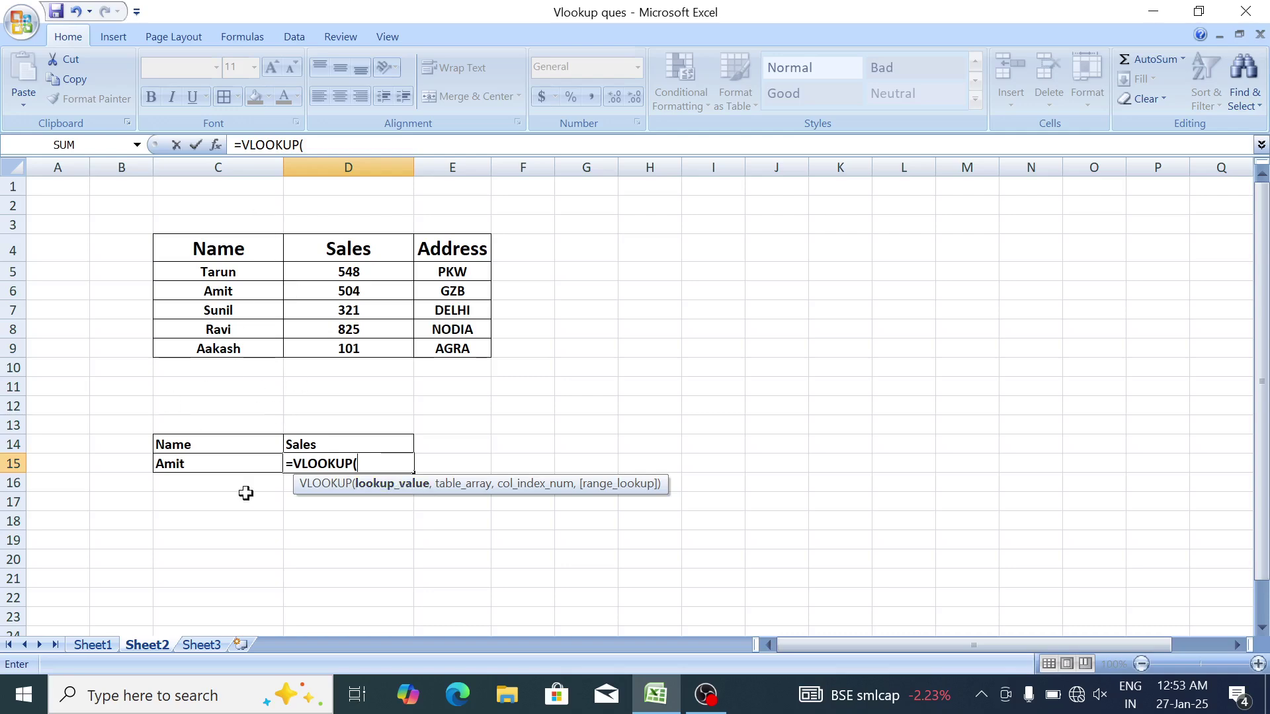
pyautogui.click(196, 465)
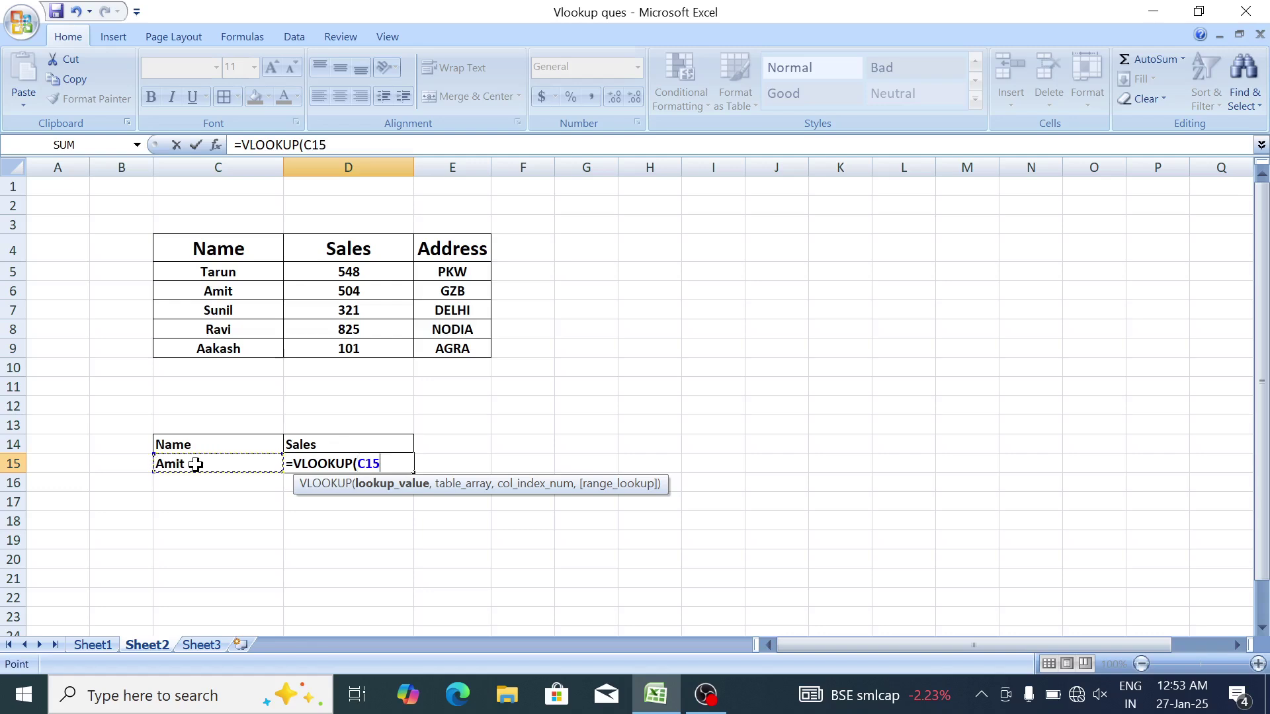
pyautogui.write(',')
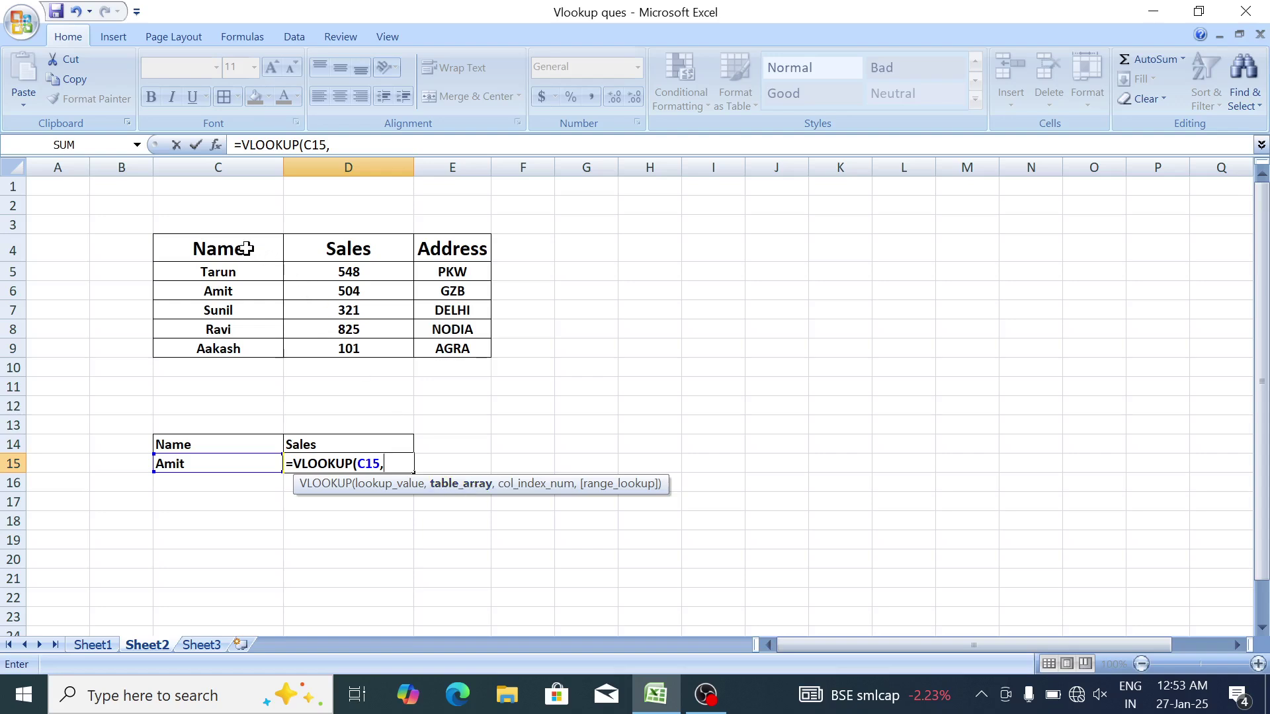
pyautogui.moveTo(244, 248); pyautogui.dragTo(439, 350)
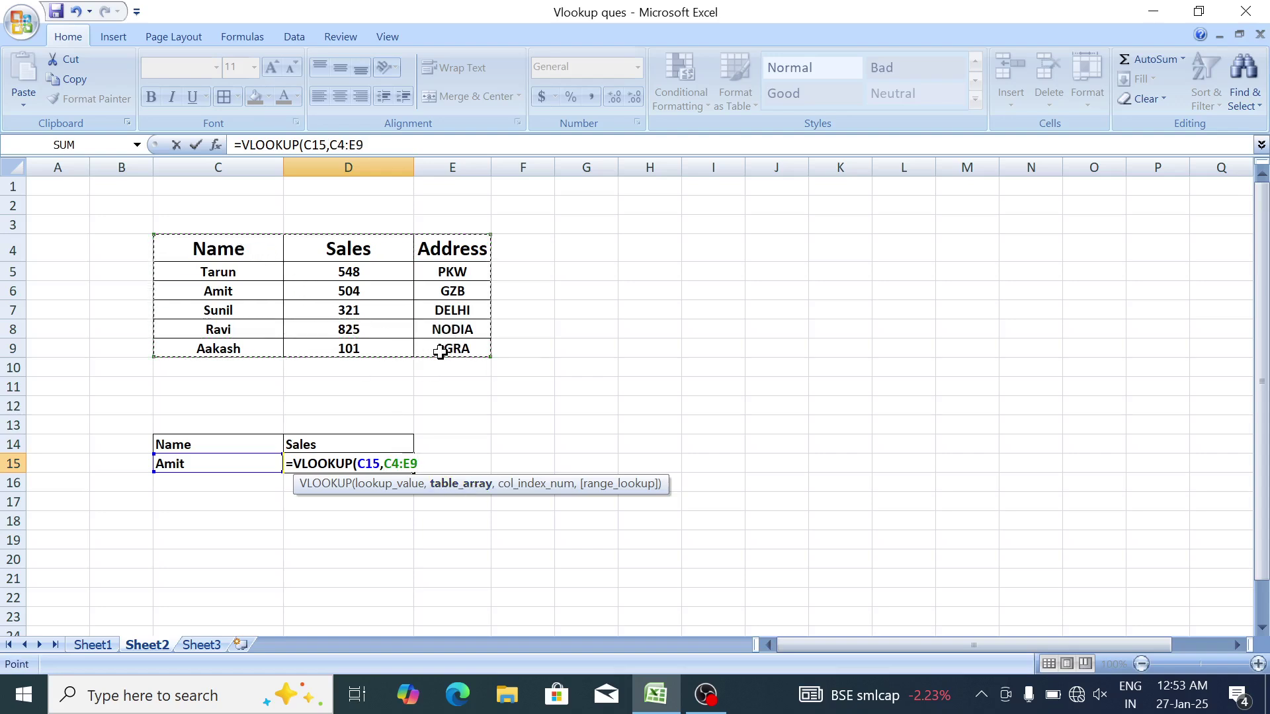
pyautogui.write(',')
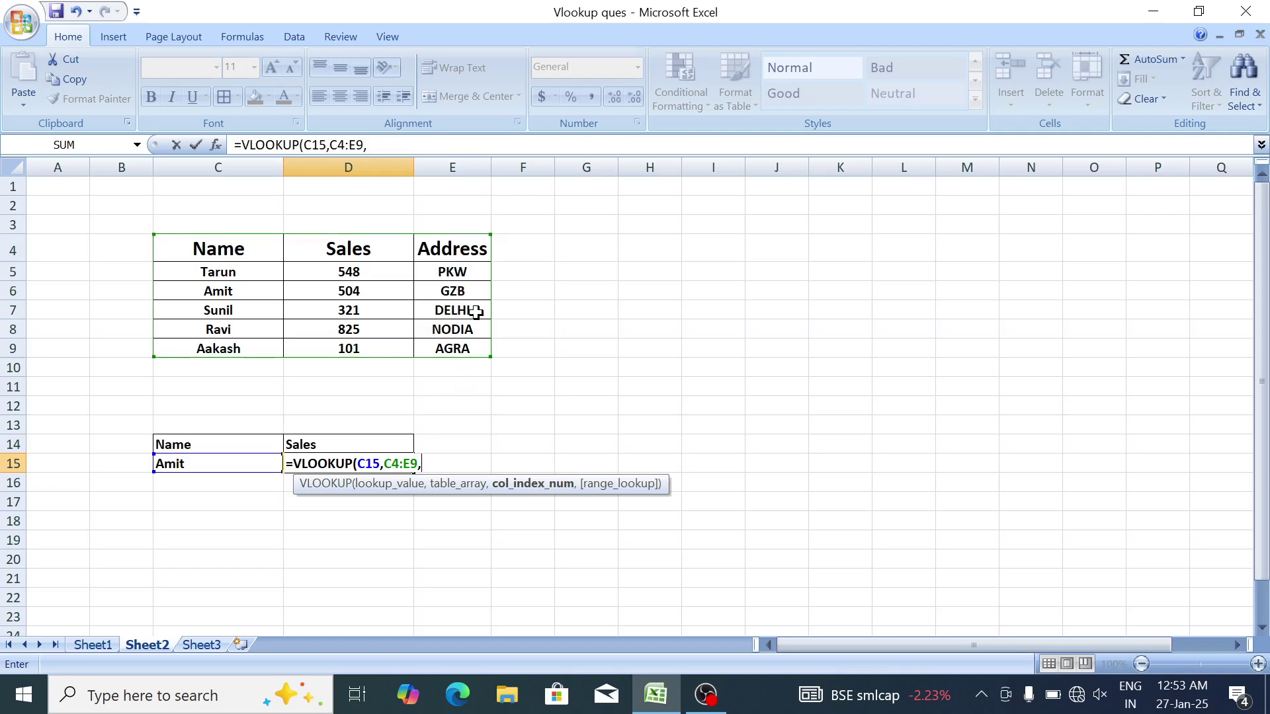
# Complete the VLOOKUP formula in D15 with column index 2 and exact match 0.
pyautogui.write('2')
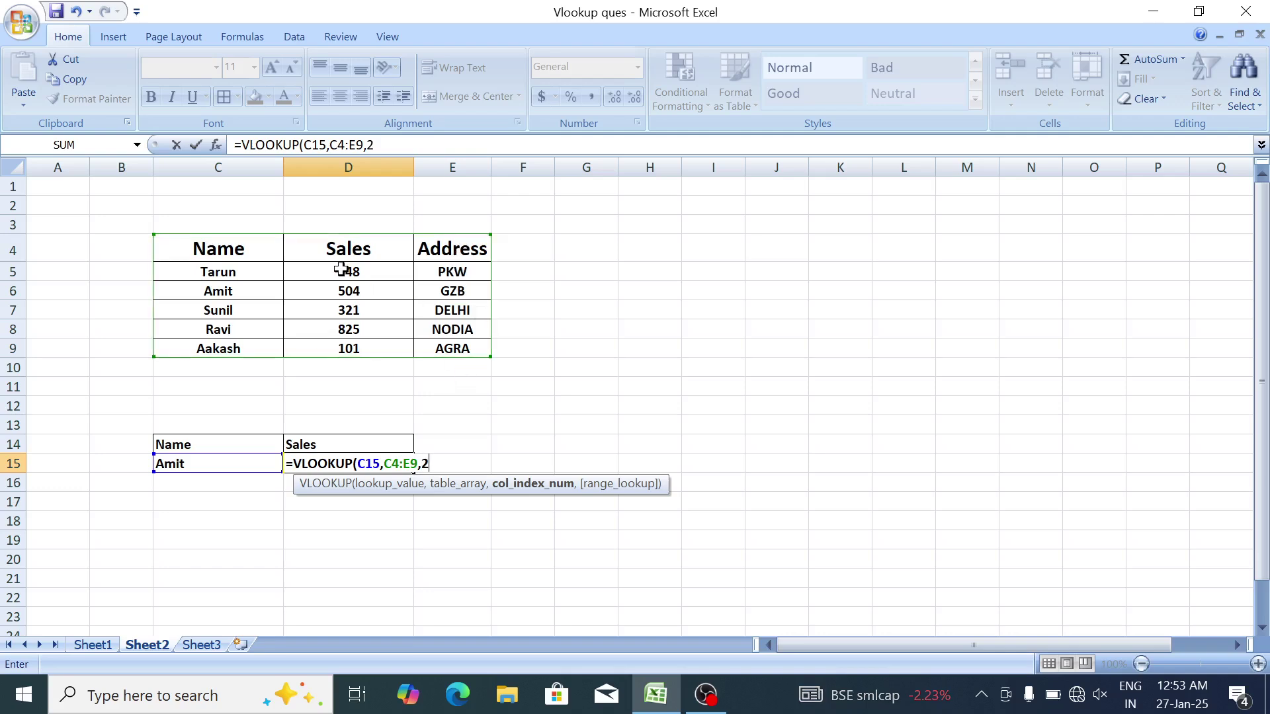
pyautogui.write(',,')
pyautogui.press('BackSpace')
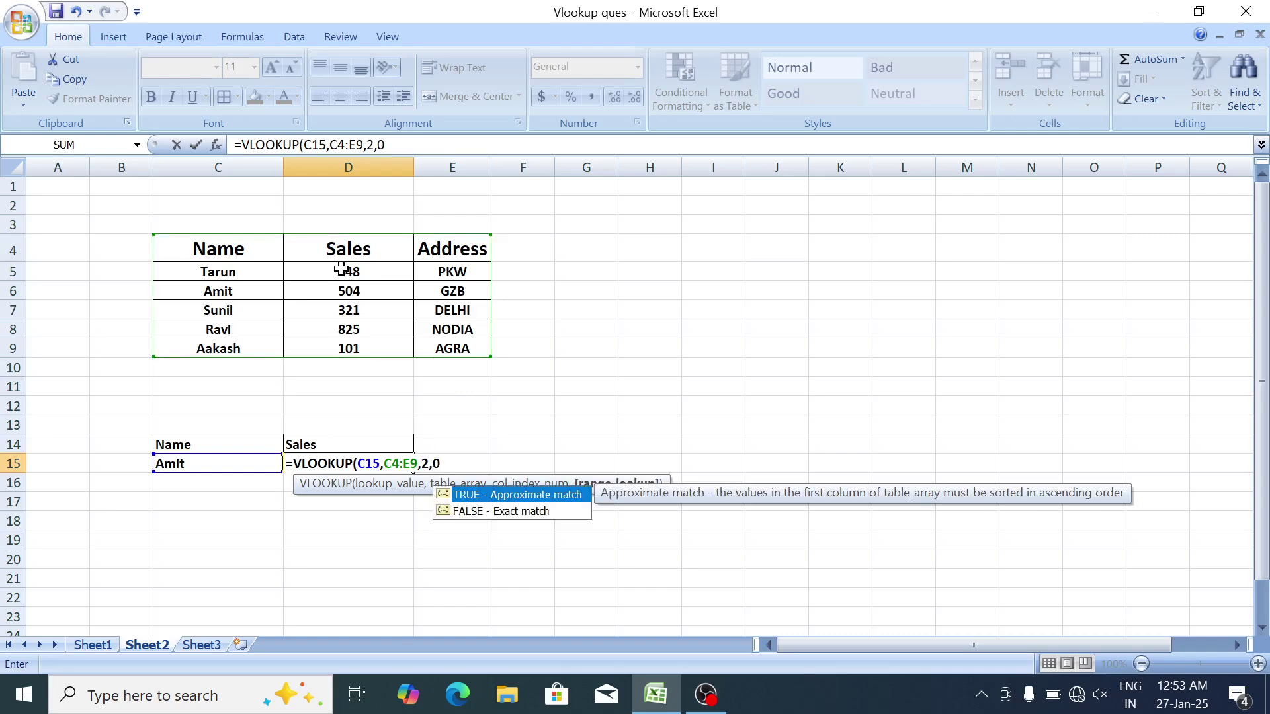
pyautogui.write('0)')
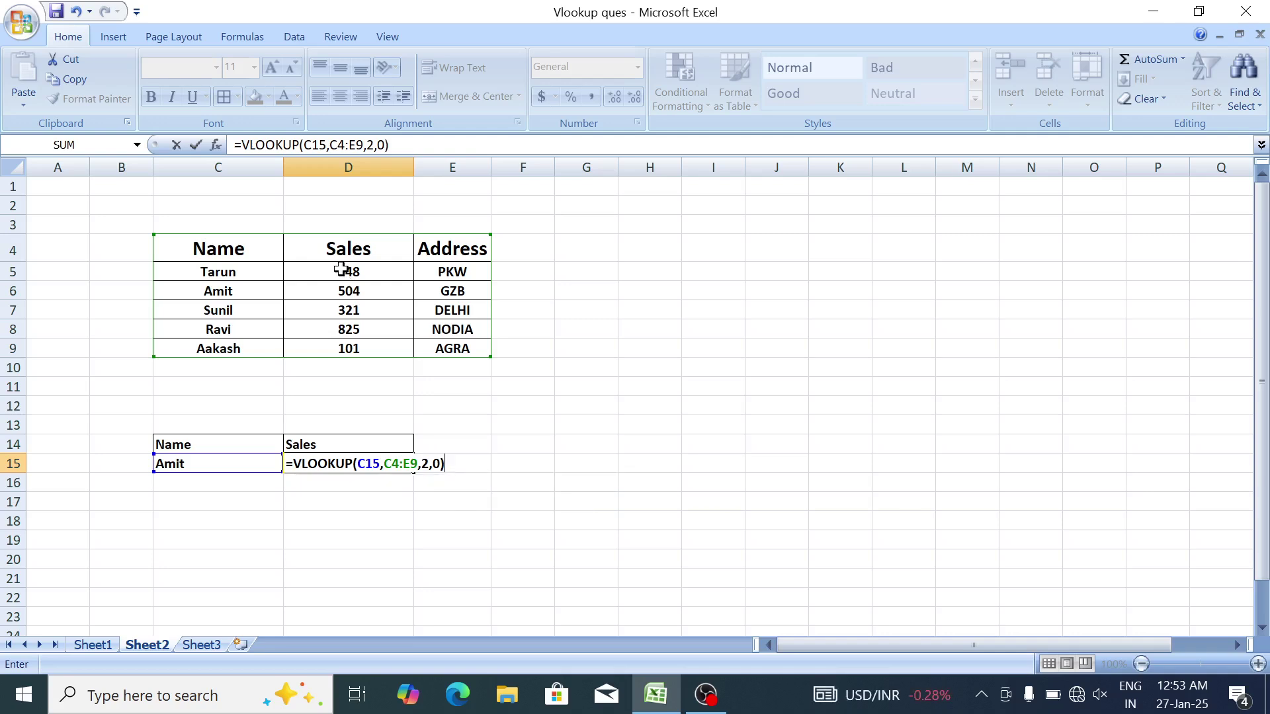
pyautogui.press('Return')
# Set the column index in the D15 VLOOKUP formula to 3, giving =VLOOKUP(C15,C4:E9,3,0).
pyautogui.press('Up')
pyautogui.press('F2')
pyautogui.press('Left')
pyautogui.press('Left')
pyautogui.press('Left')
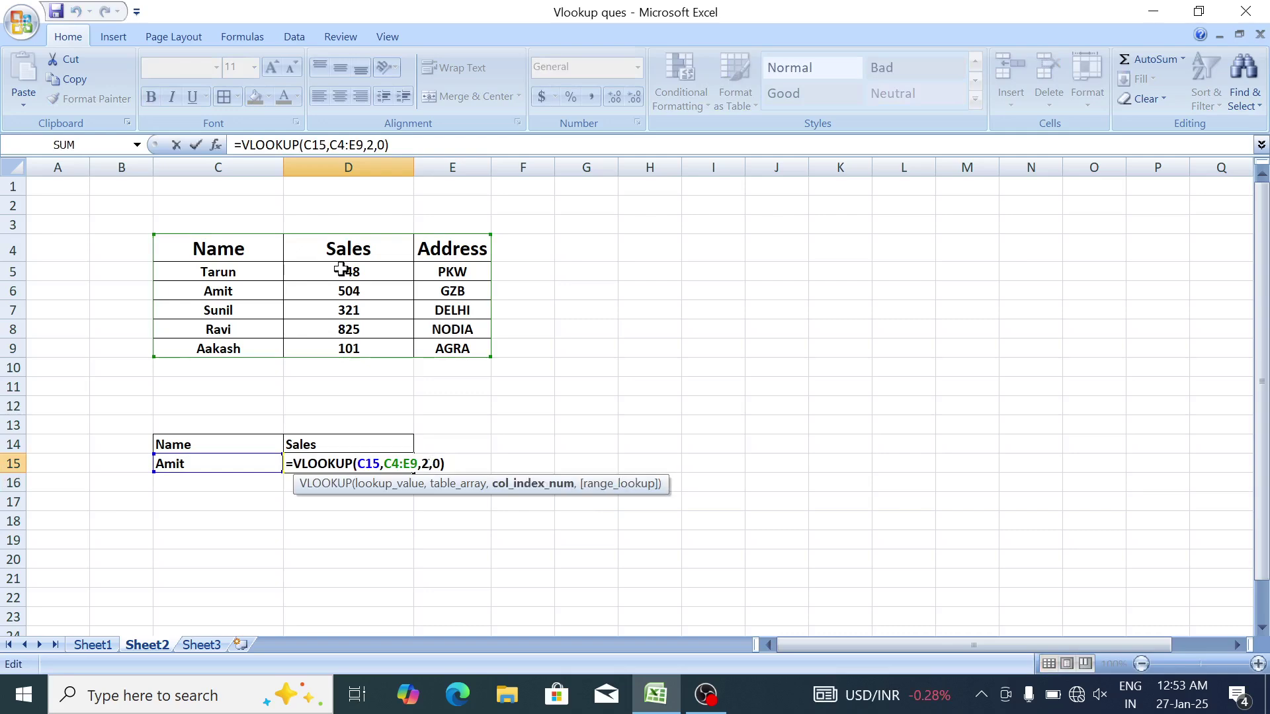
pyautogui.press('BackSpace')
pyautogui.write('3')
pyautogui.press('Return')
pyautogui.press('Up')
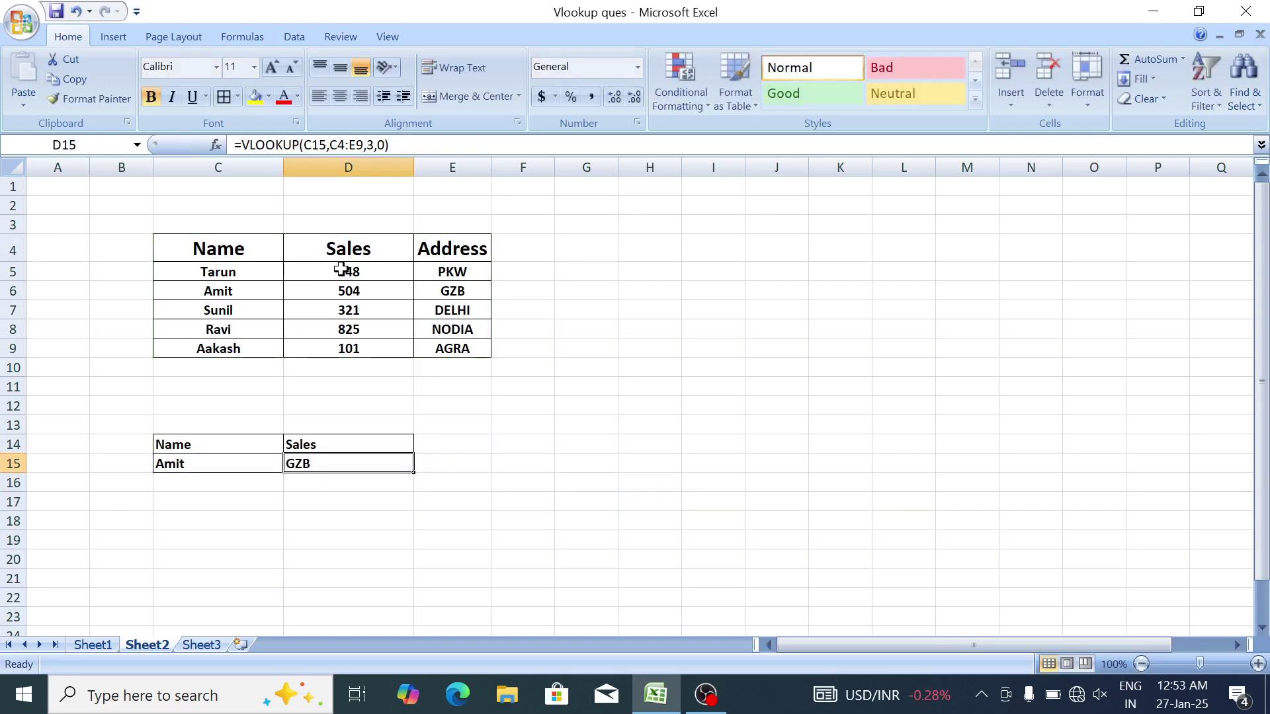
# Set the column index of the VLOOKUP formula in D15 to 2, giving =VLOOKUP(C15,C4:E9,2,0).
pyautogui.press('F2')
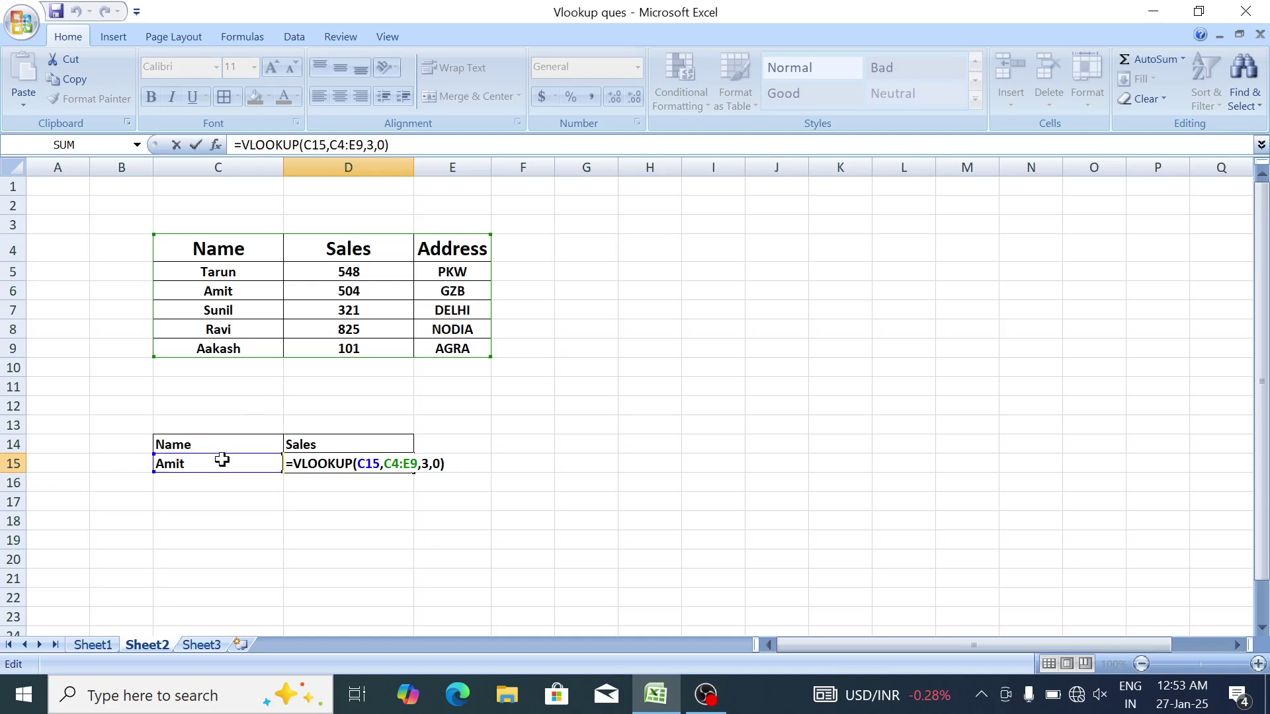
pyautogui.click(421, 464)
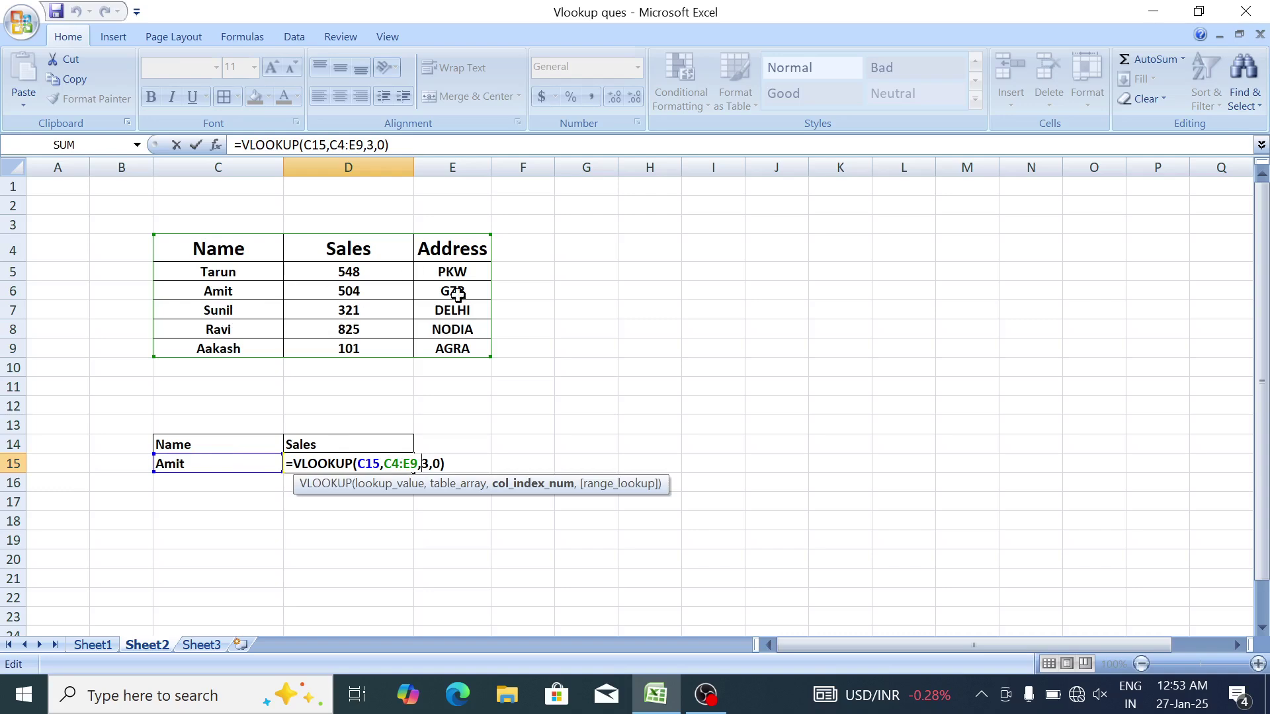
pyautogui.press('Return')
pyautogui.press('Up')
pyautogui.press('F2')
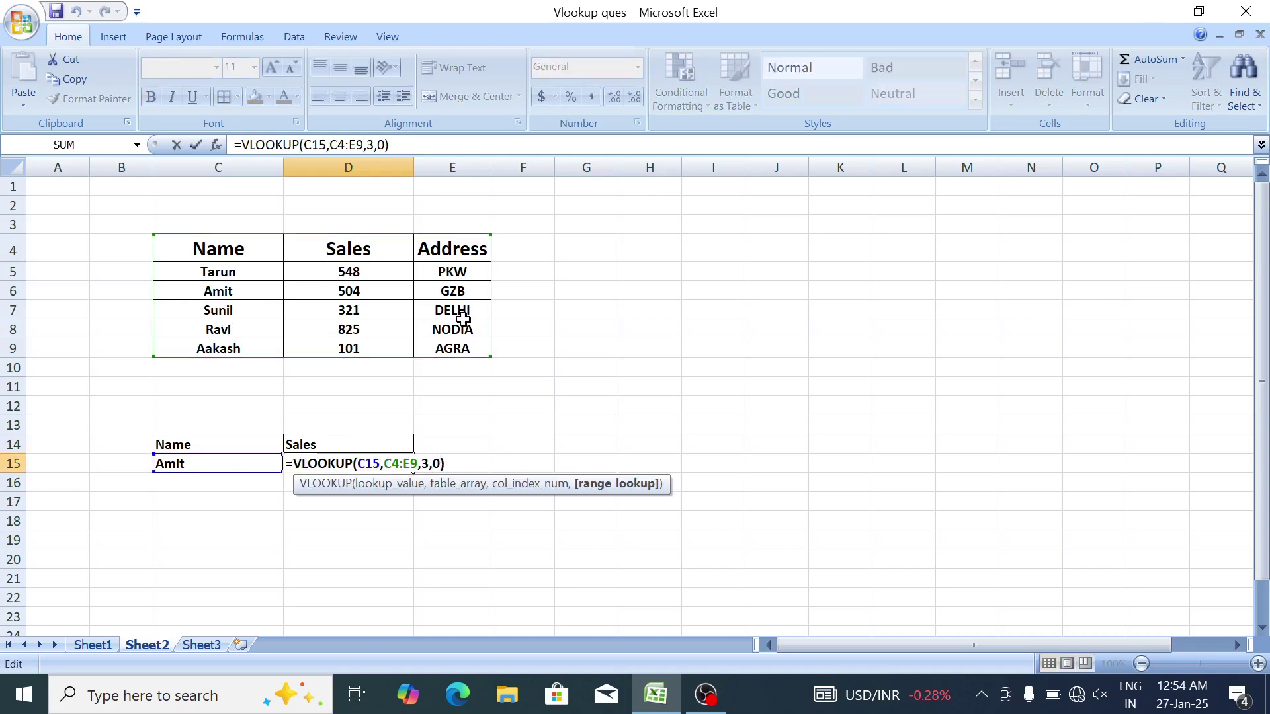
pyautogui.press('Left')
pyautogui.press('Left')
pyautogui.press('Left')
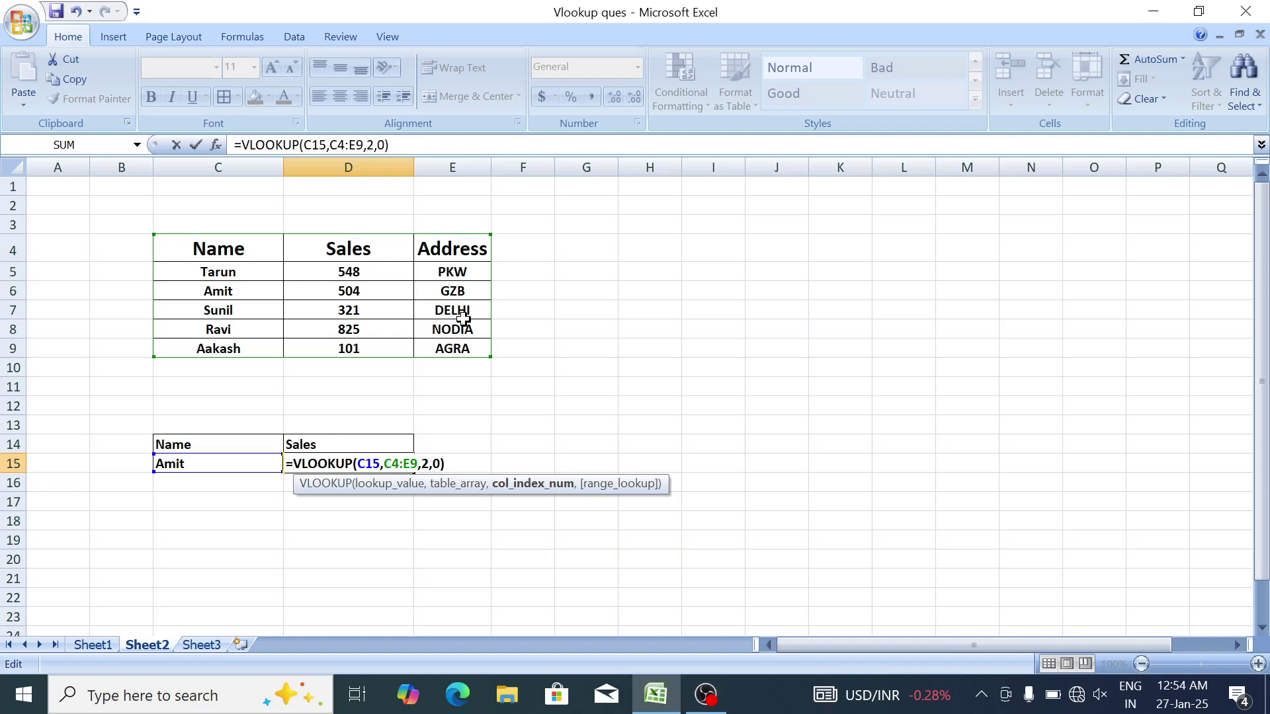
pyautogui.press('Return')
# Add the header Address in E14, beside the Sales header of the small lookup table.
pyautogui.press('Up')
pyautogui.press('Up')
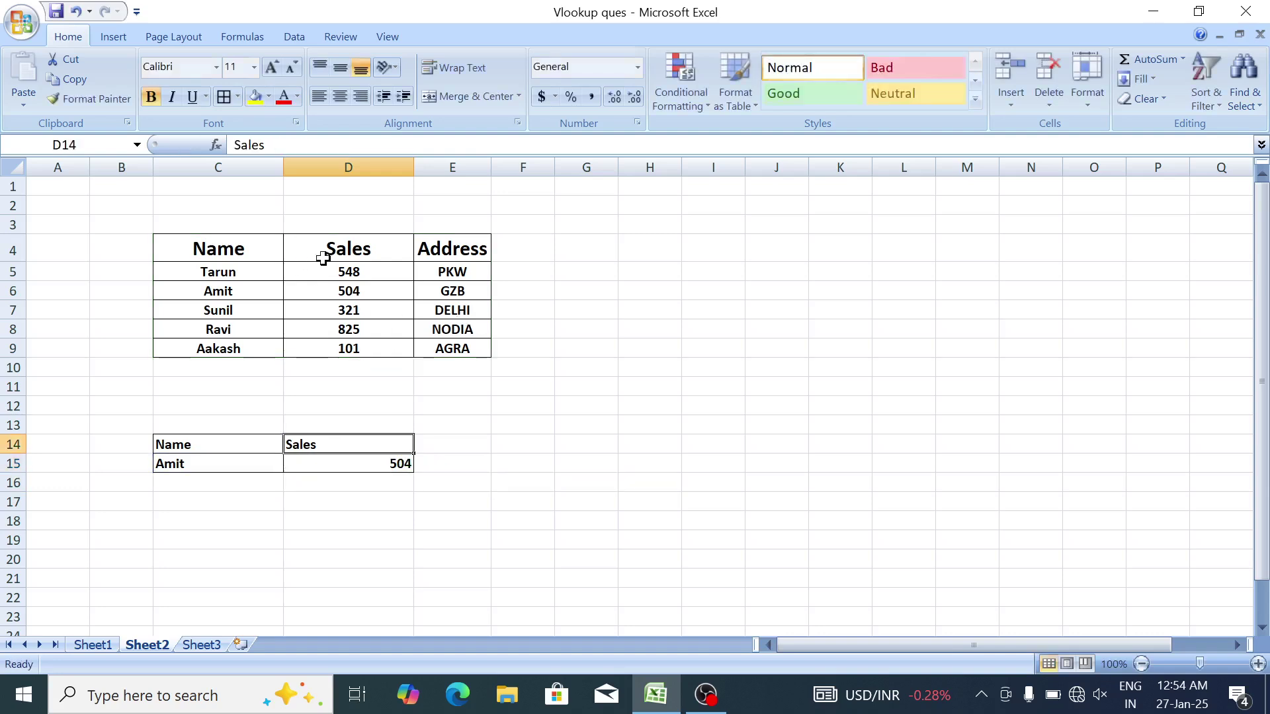
pyautogui.press('Right')
pyautogui.write('Ad')
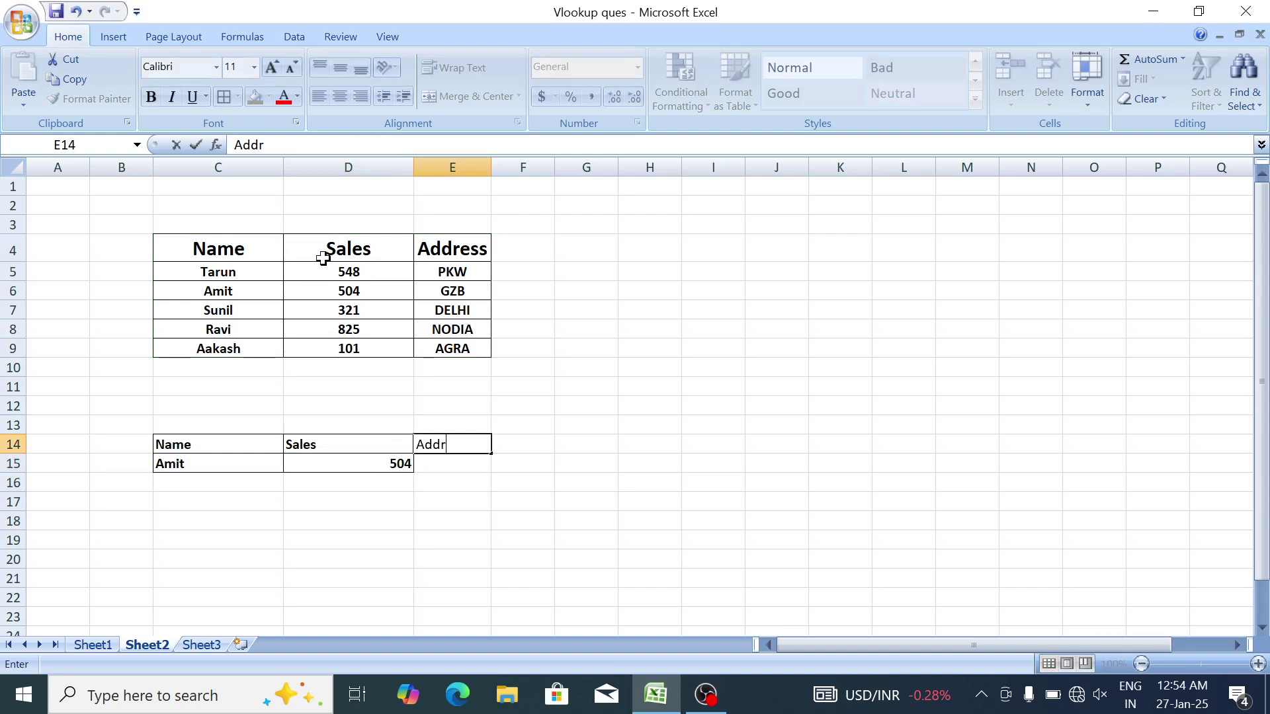
pyautogui.write('dress')
pyautogui.press('Return')
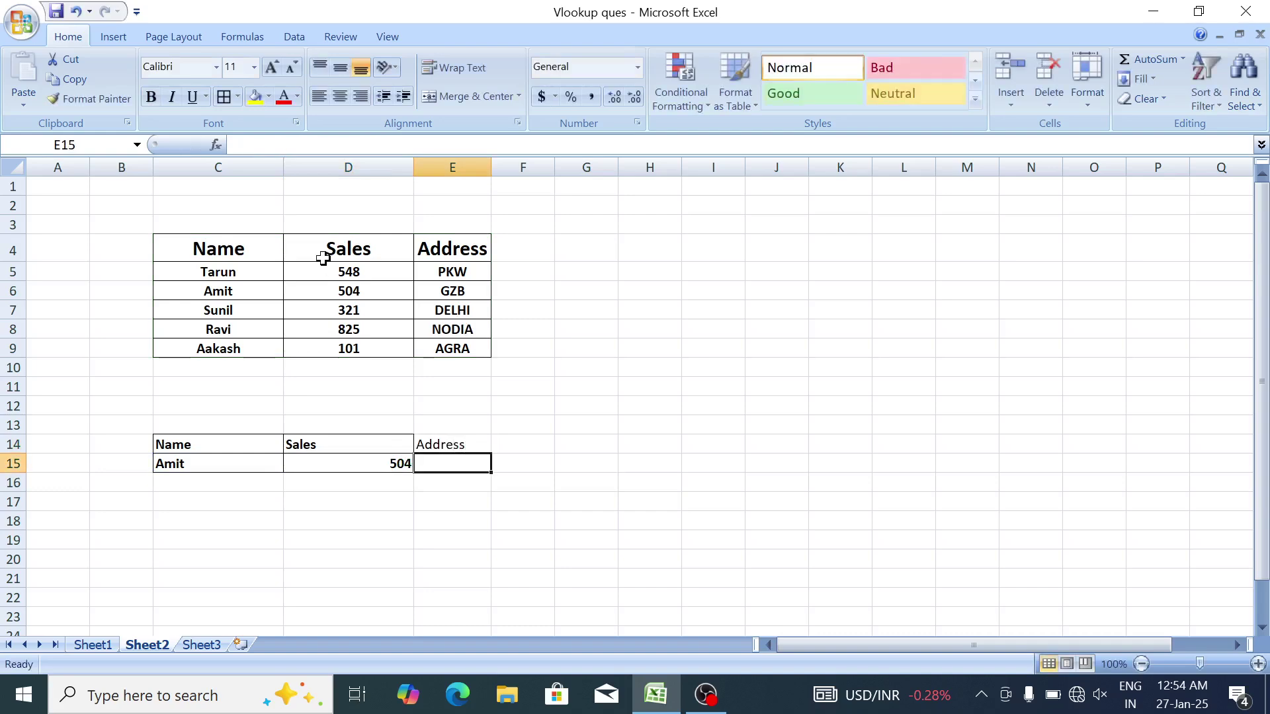
# Enter =VLOOKUP(C15,C4:E9,3,0) in E15 to look up the address for the name in C15.
pyautogui.write('=vl')
pyautogui.press('Tab')
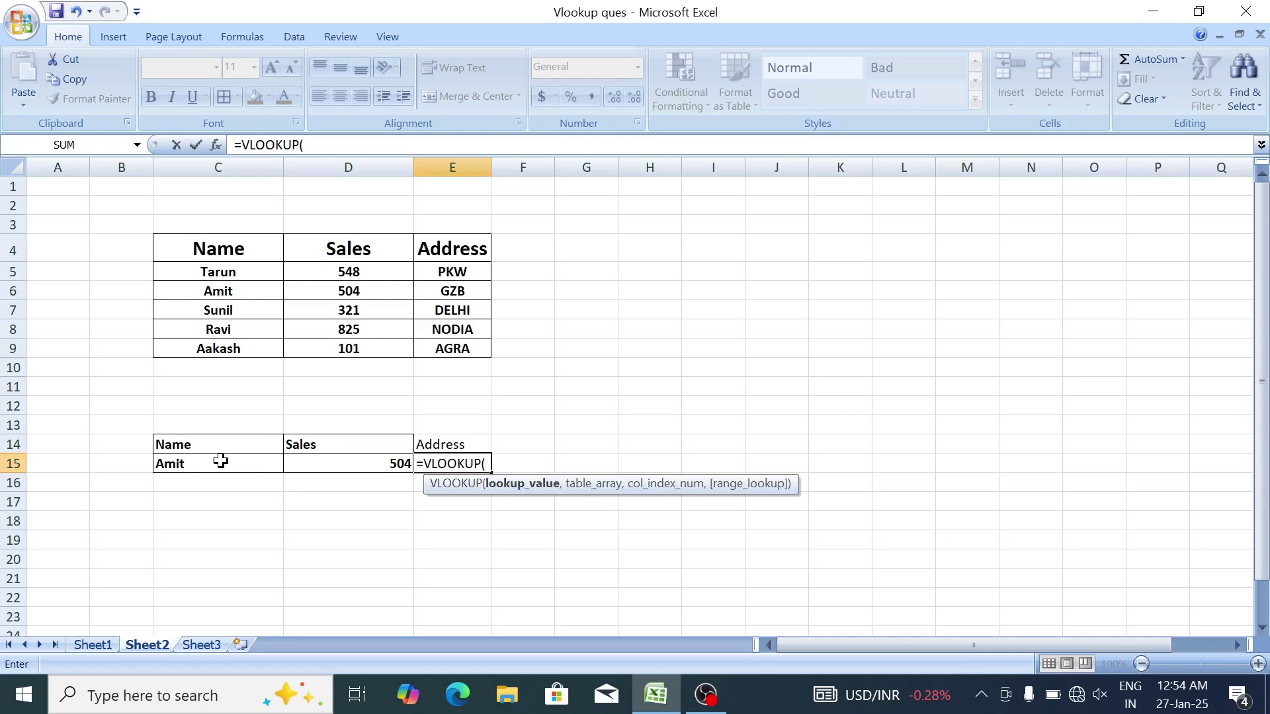
pyautogui.click(201, 463)
pyautogui.write(',')
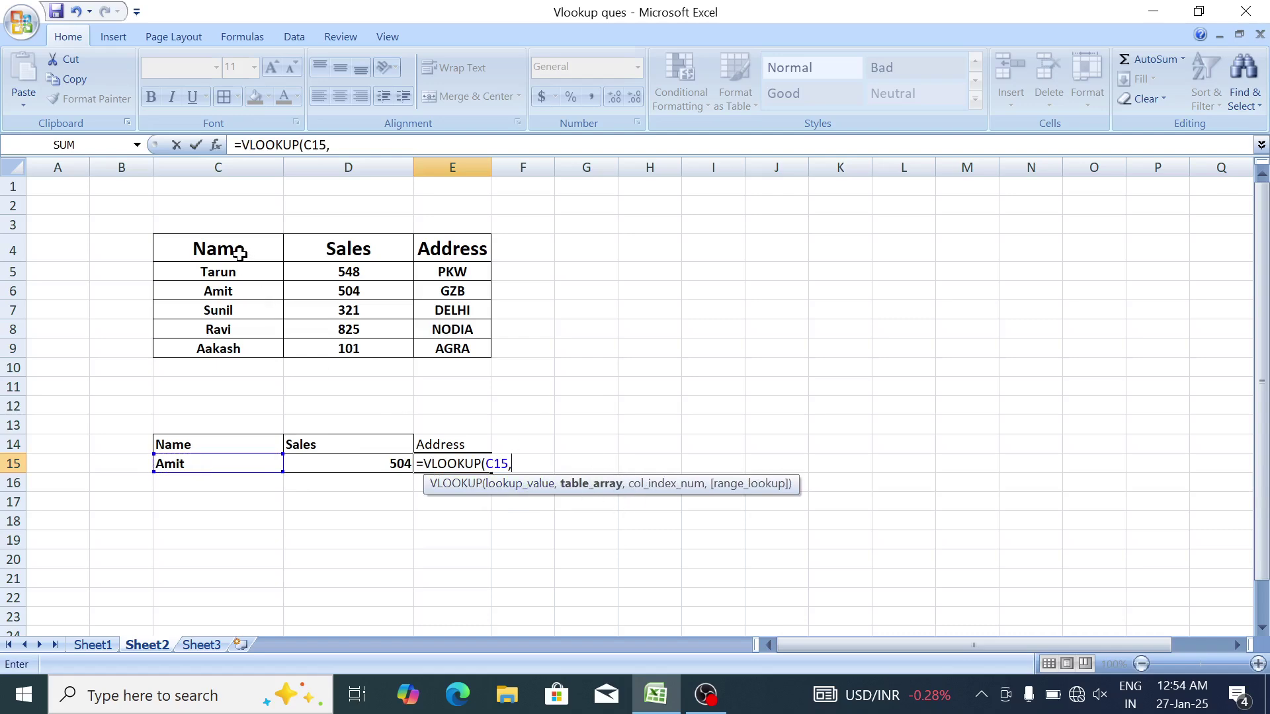
pyautogui.moveTo(240, 253); pyautogui.dragTo(457, 348)
pyautogui.write(',3')
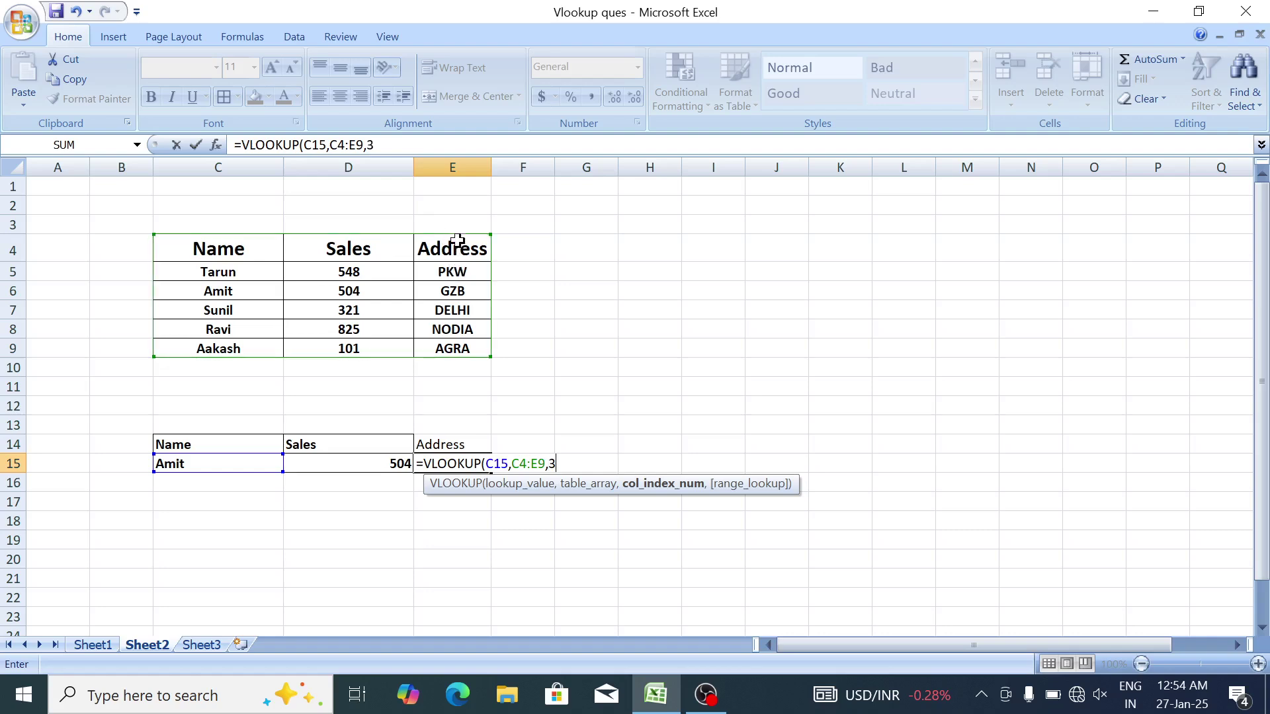
pyautogui.write(',0')
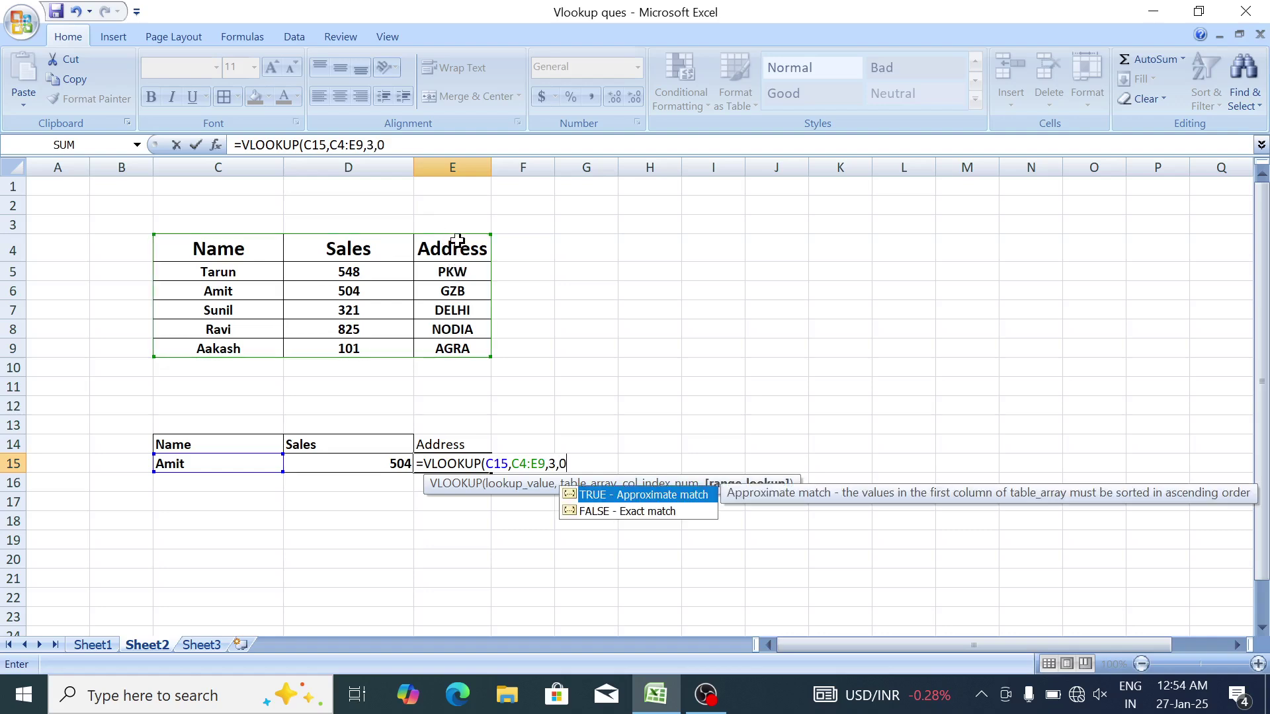
pyautogui.write(')')
pyautogui.press('Return')
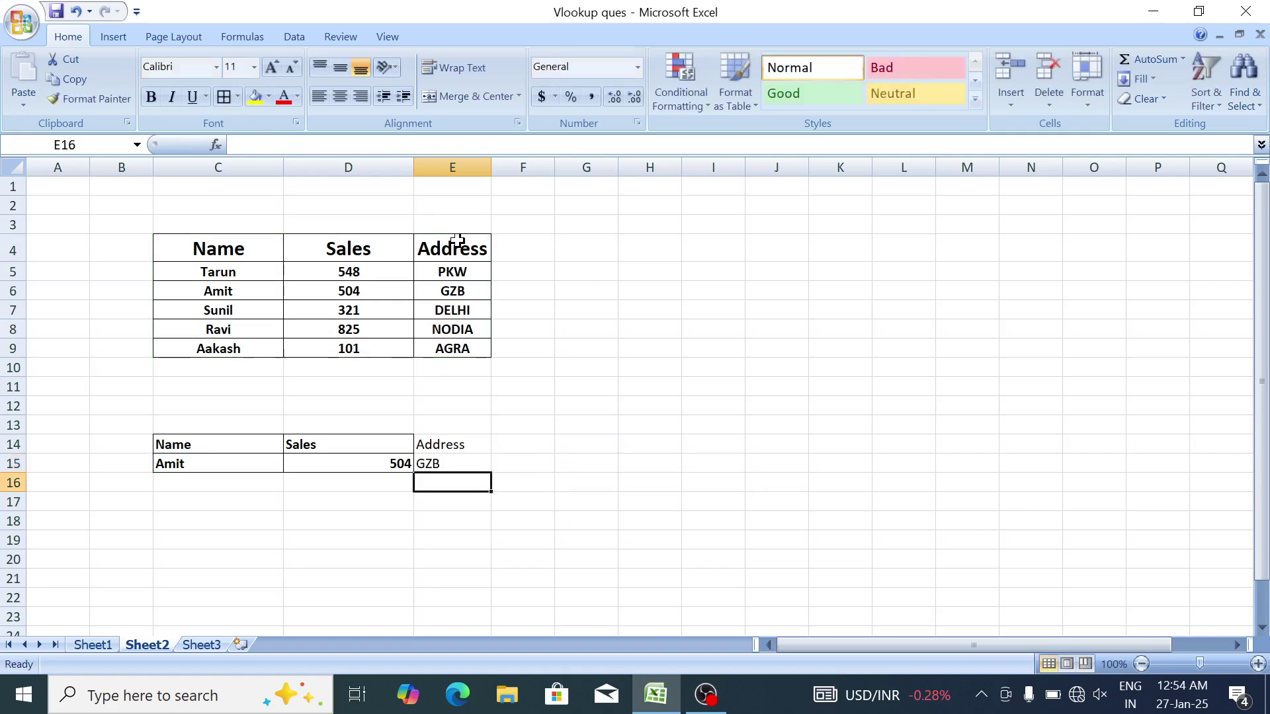
# Replace the lookup name in C15 with the name listed in C5 to test both formulas.
pyautogui.press('Up')
pyautogui.press('Left')
pyautogui.press('Left')
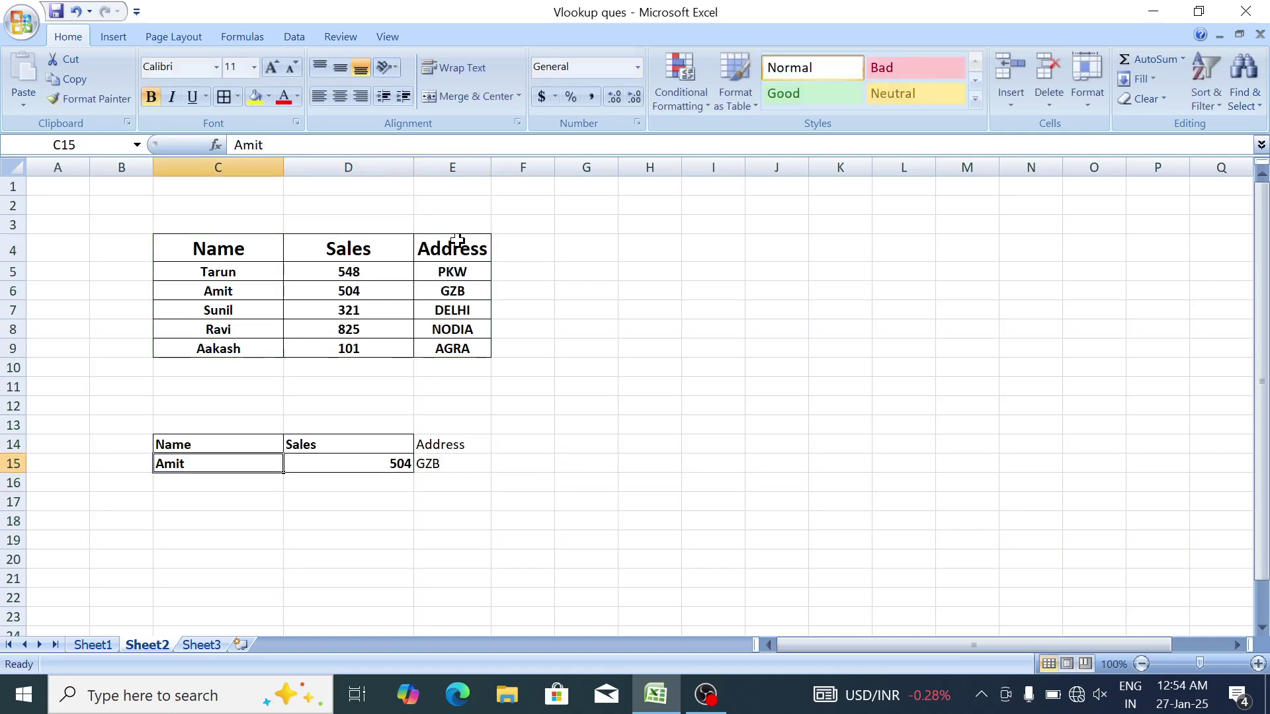
pyautogui.write('Tarun')
pyautogui.press('Return')
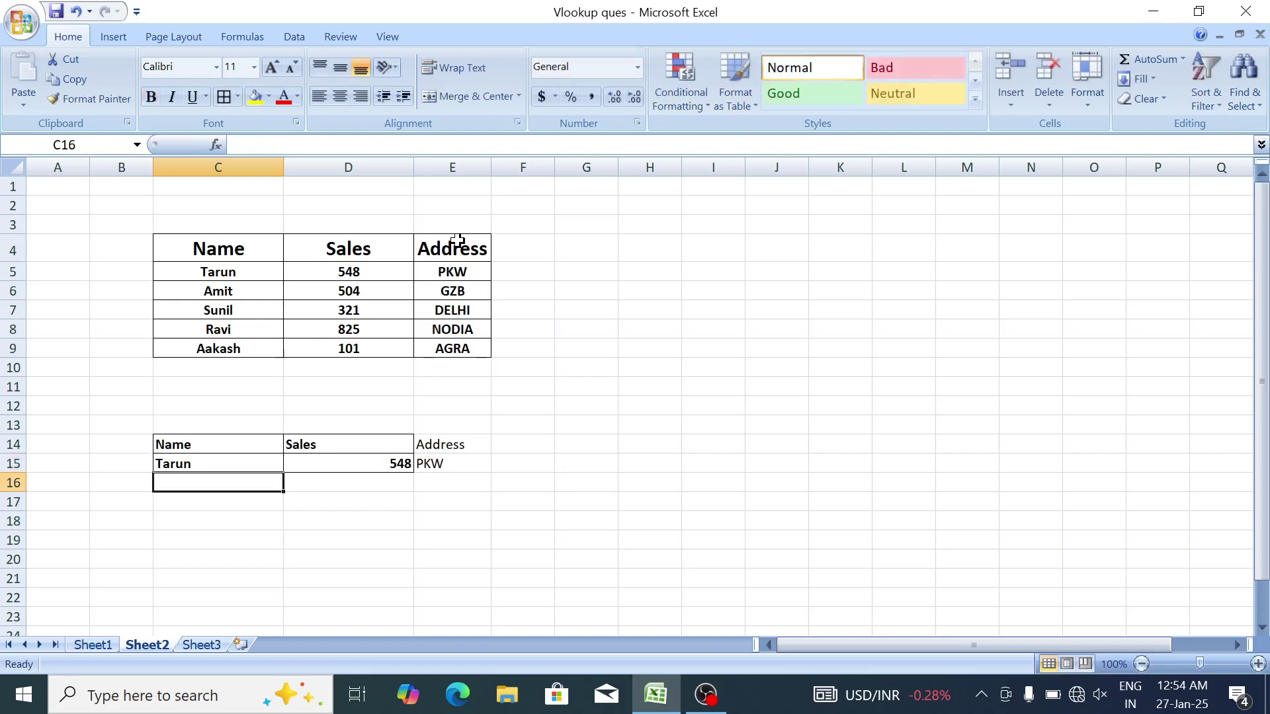
# Change the lookup name in C15 to the name listed in C8.
pyautogui.press('Up')
pyautogui.write('Ra')
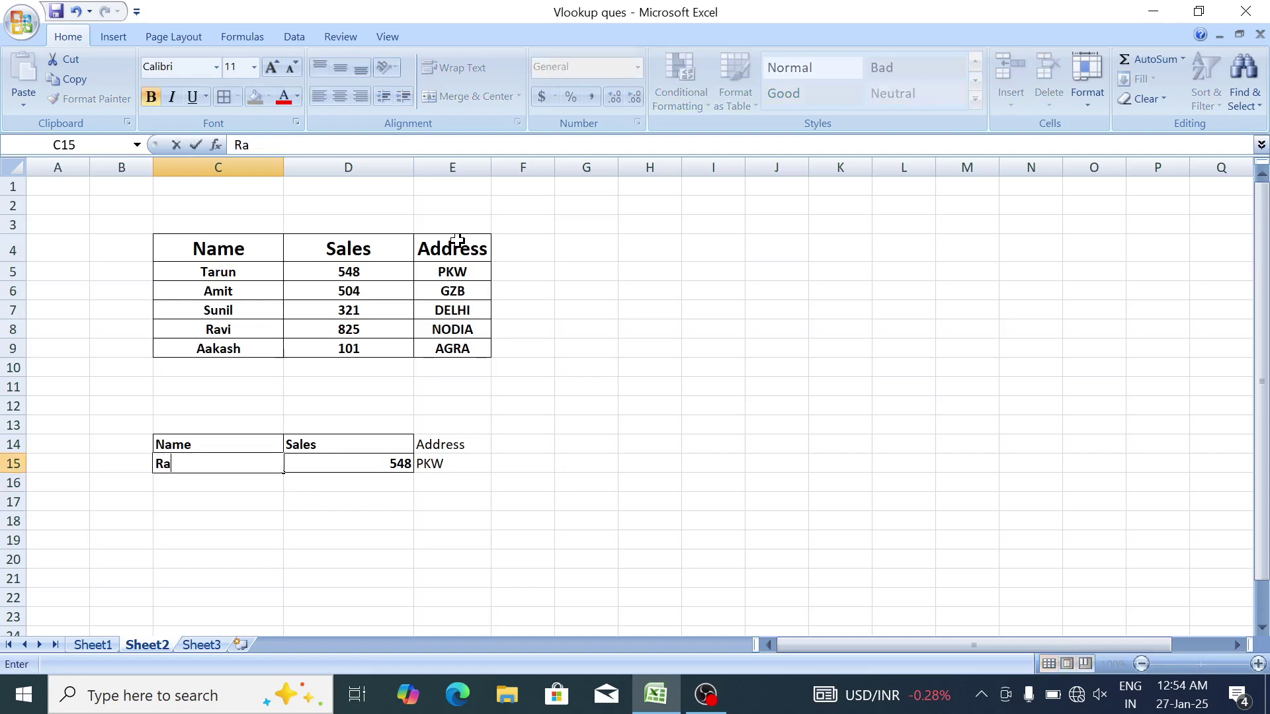
pyautogui.press('Return')
# Clear the two VLOOKUP formulas from D15:E15.
pyautogui.press('Up')
pyautogui.press('Right')
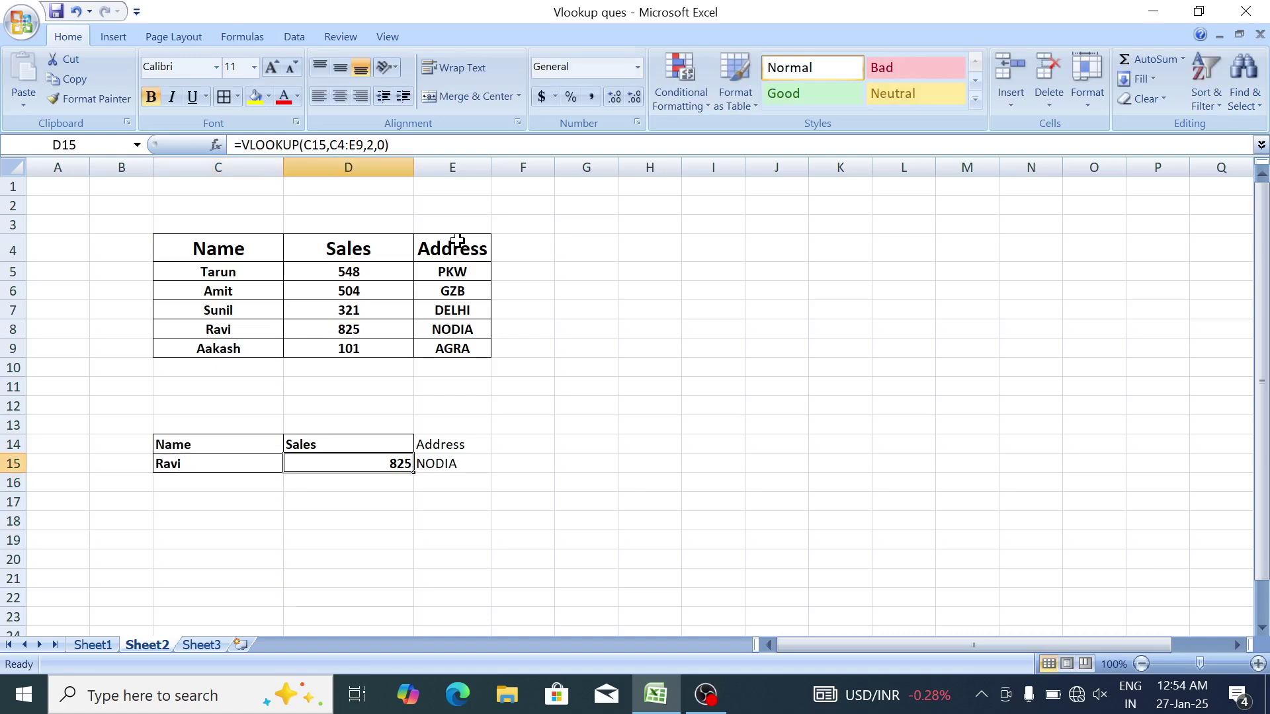
pyautogui.hotkey('shift', 'Right')
pyautogui.press('Delete')
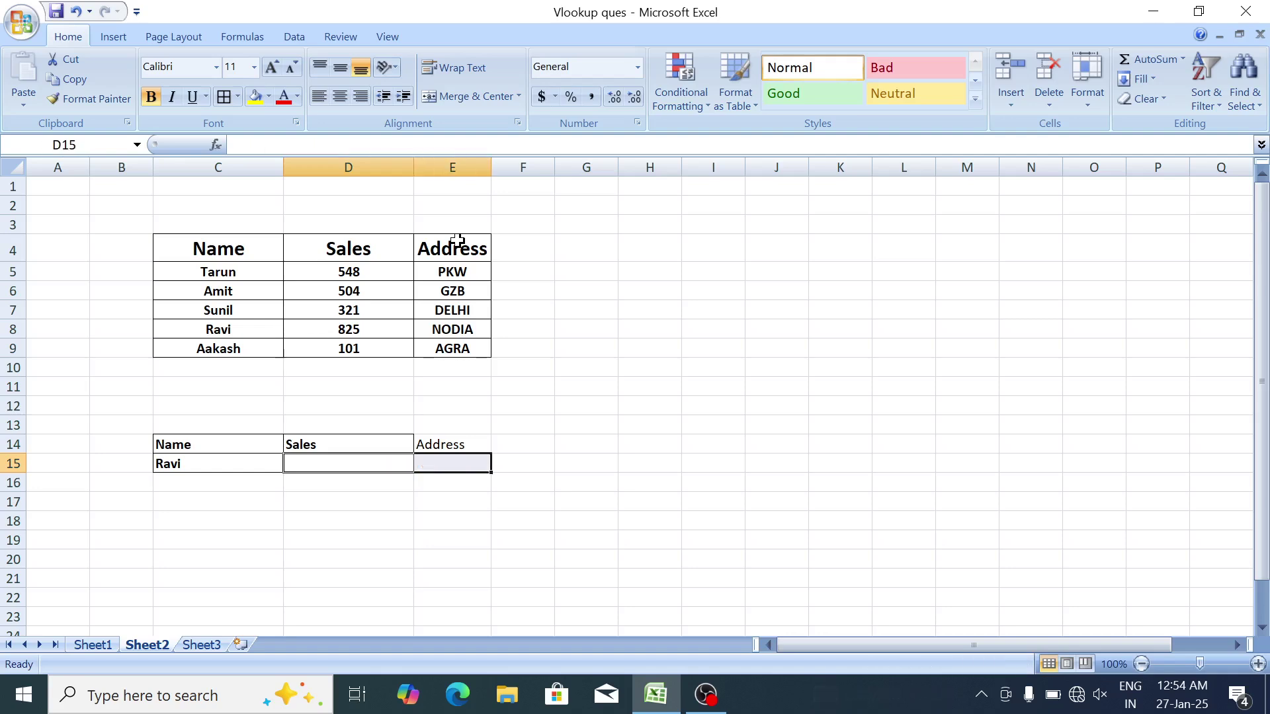
pyautogui.press('Down')
pyautogui.press('Up')
# Begin a VLOOKUP formula in D15 with absolute lookup value $C$15 and absolute table array $C$4:$E$9.
pyautogui.write('=vl')
pyautogui.press('Tab')
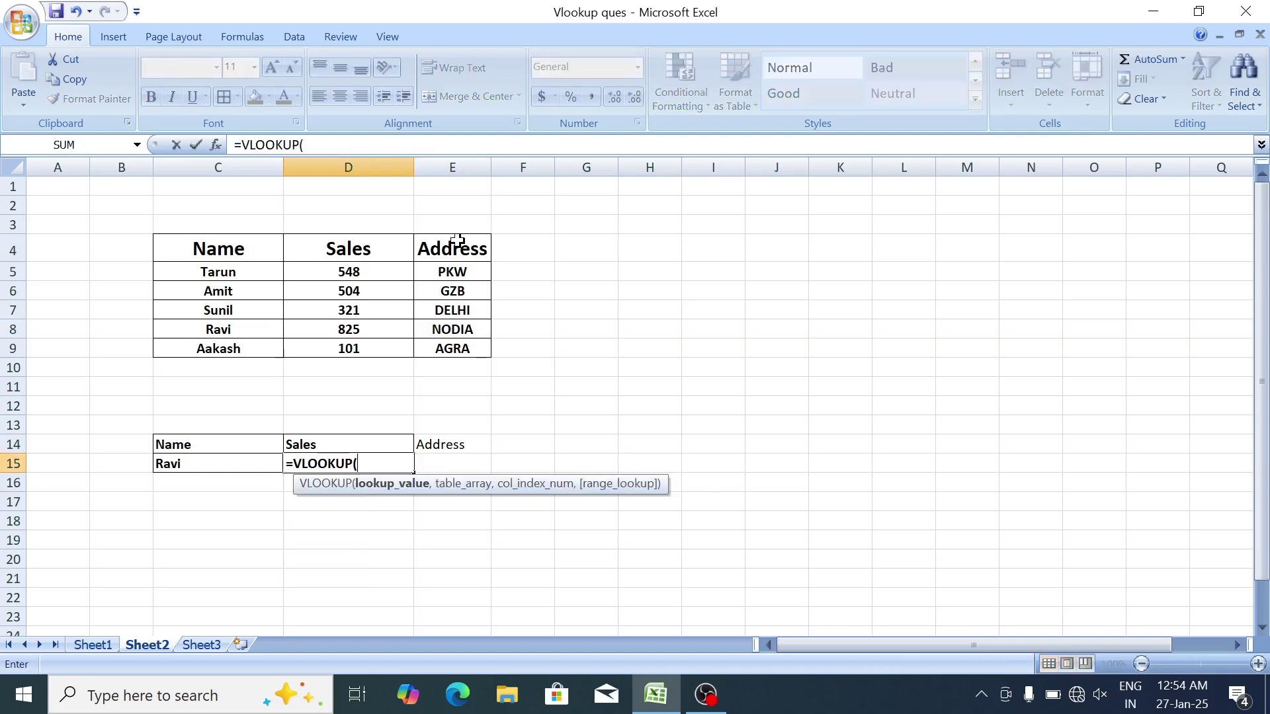
pyautogui.press('Left')
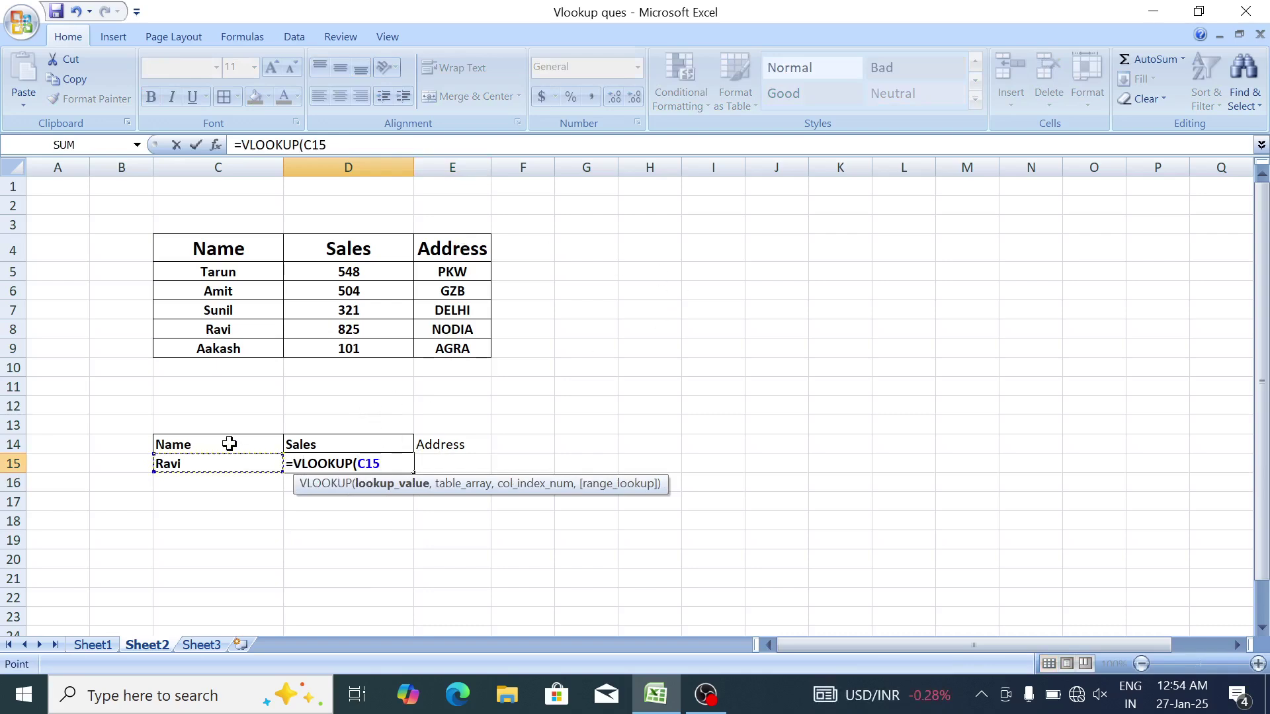
pyautogui.press('F4')
pyautogui.write(',')
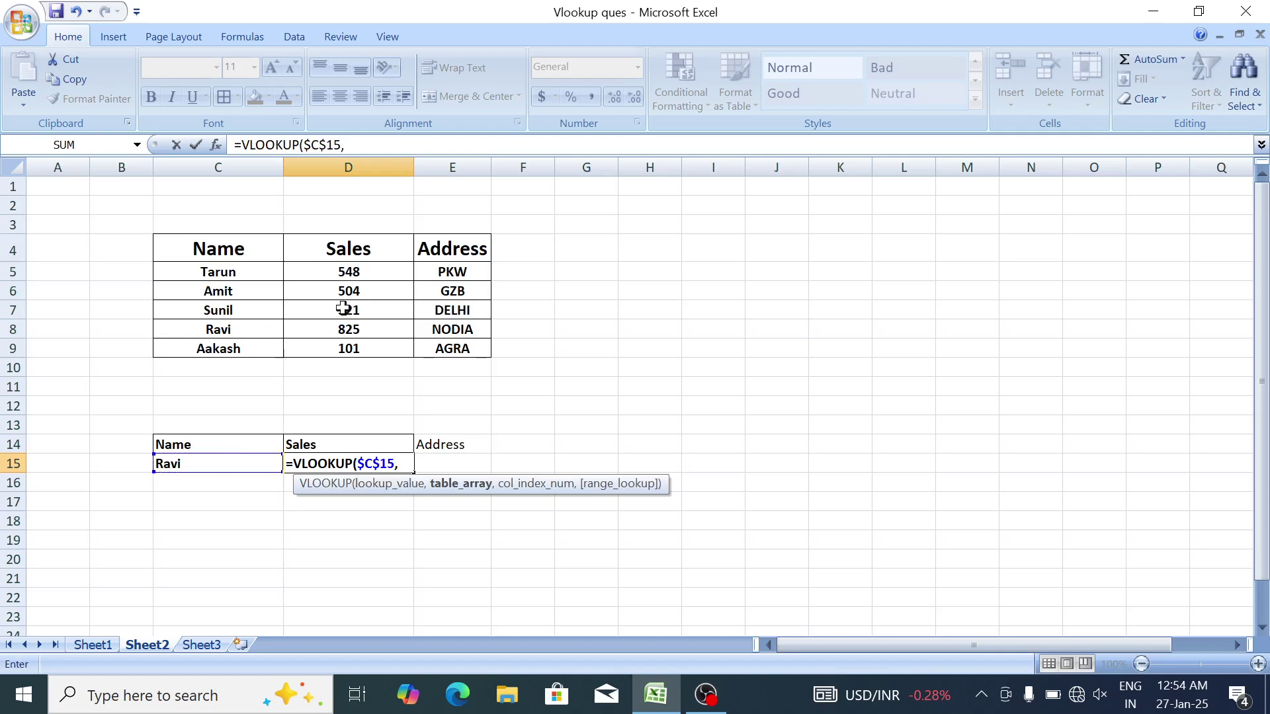
pyautogui.moveTo(241, 250); pyautogui.dragTo(442, 361)
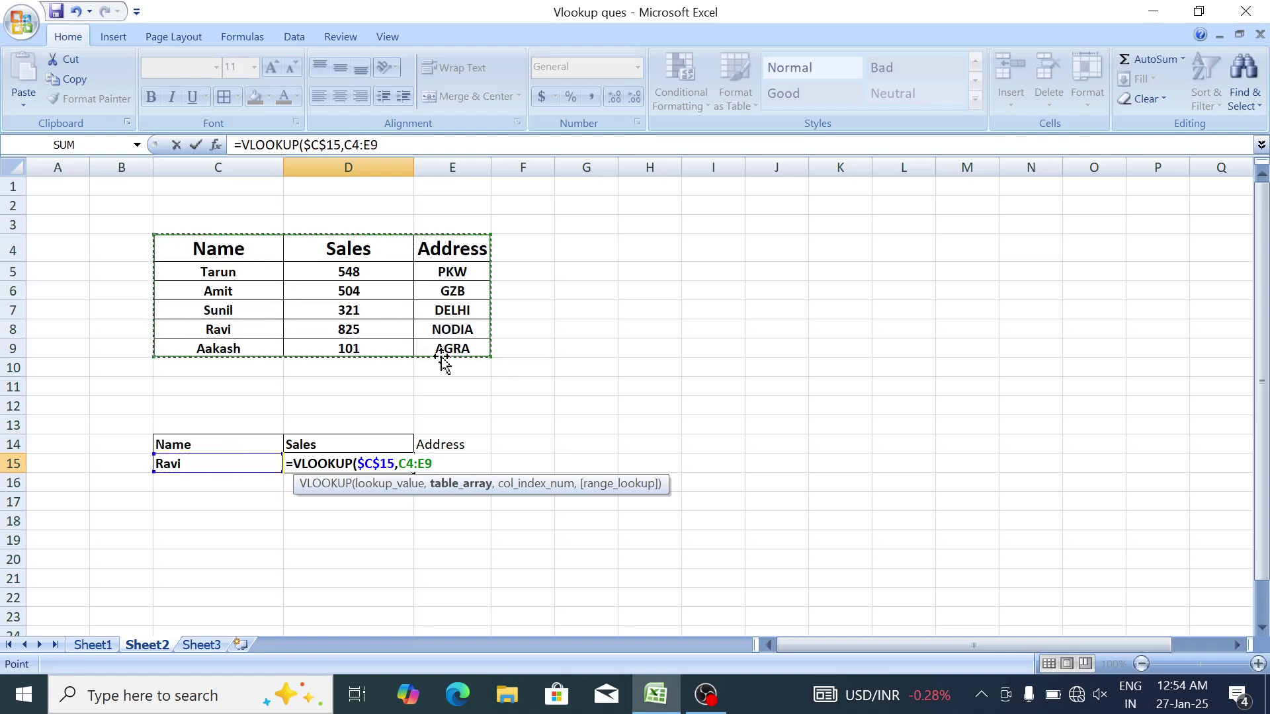
pyautogui.press('F4')
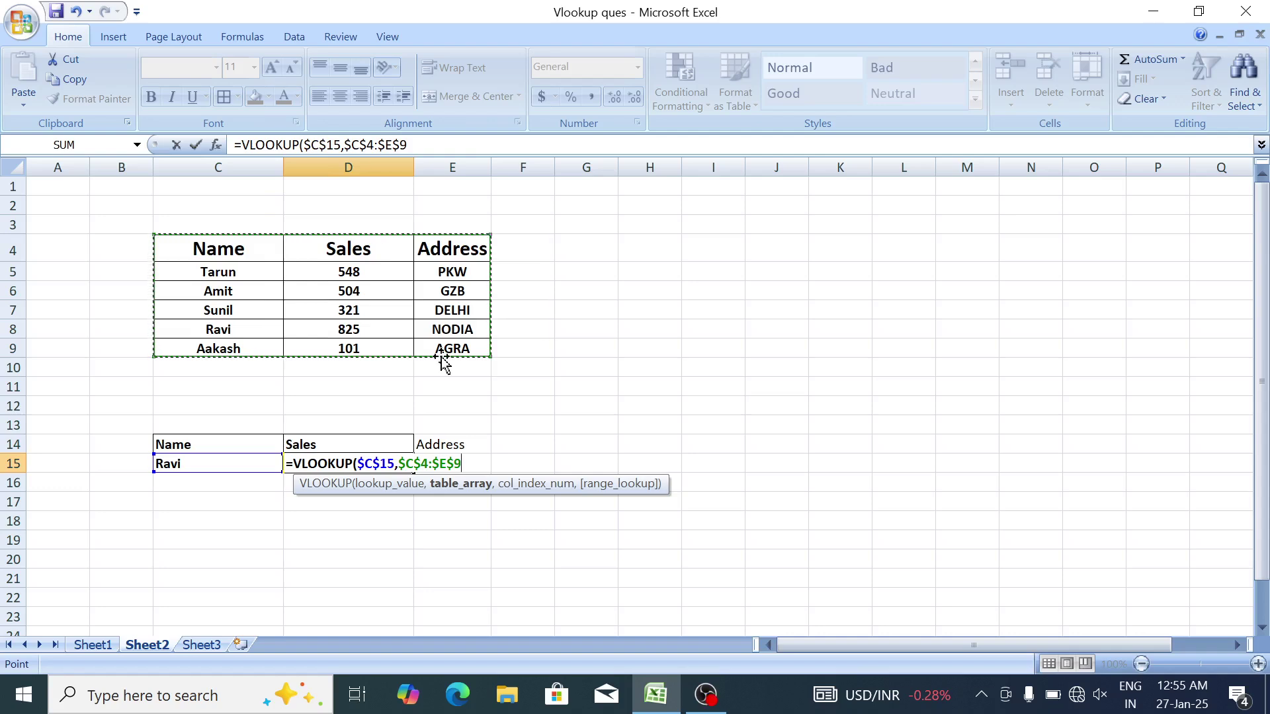
pyautogui.write(',')
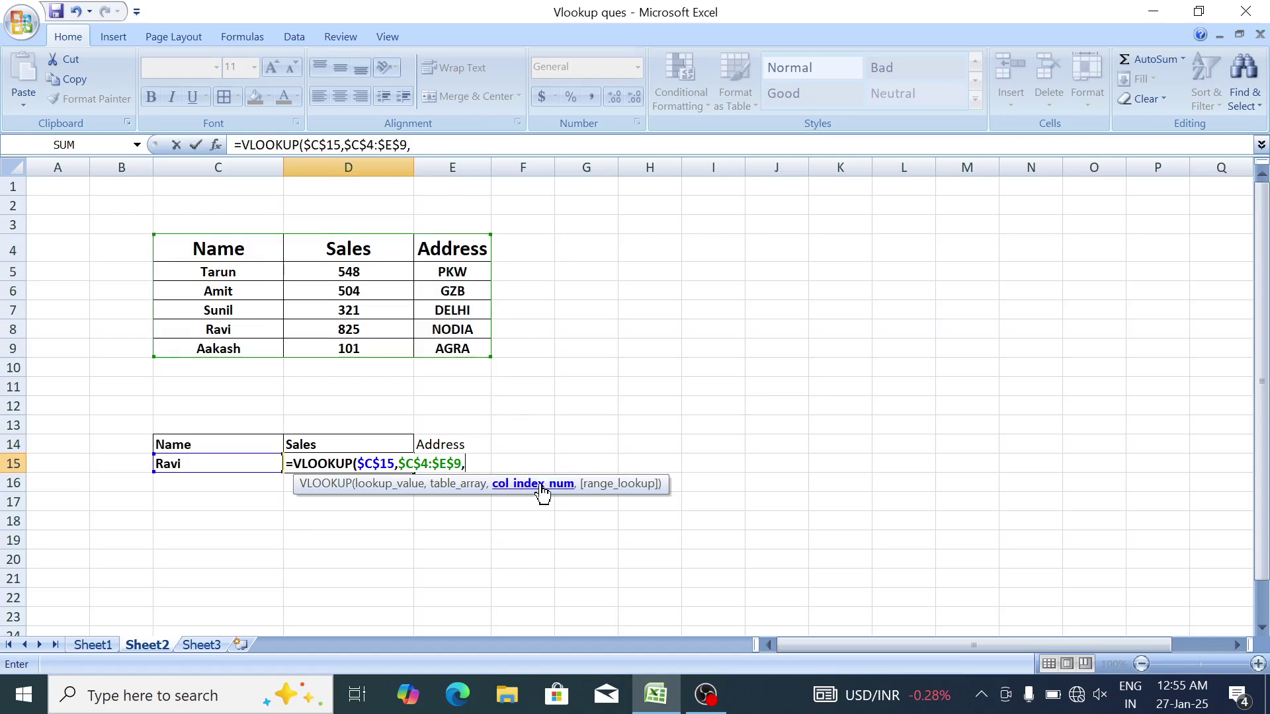
# Complete the D15 formula with MATCH(D14,$C$4:$E$4,0) as the column index and 0 for exact match.
pyautogui.write('mat')
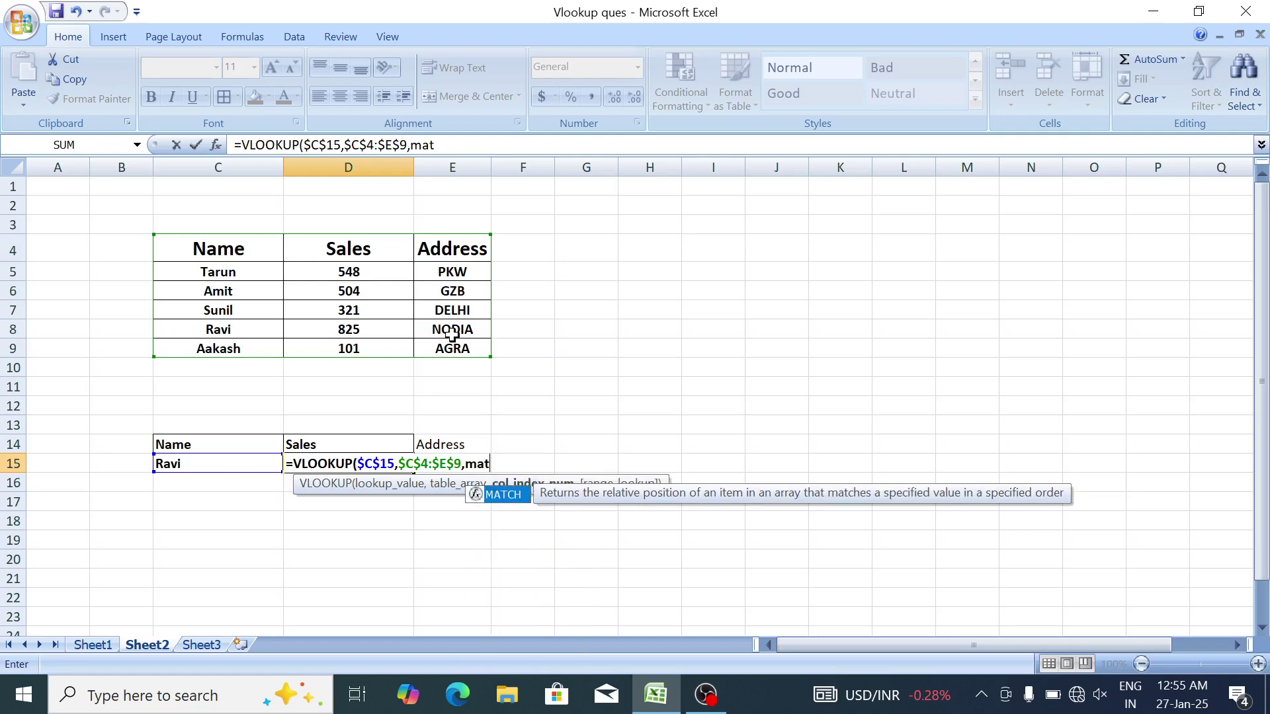
pyautogui.press('Tab')
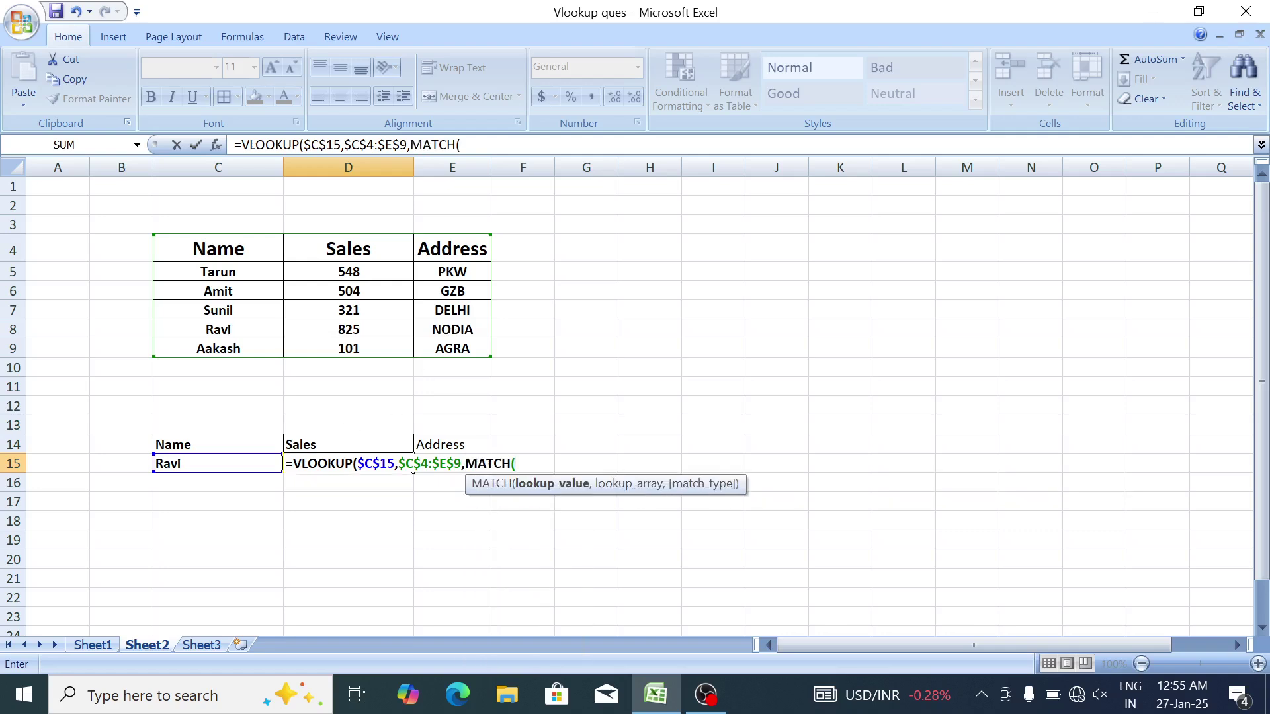
pyautogui.click(326, 445)
pyautogui.write(',')
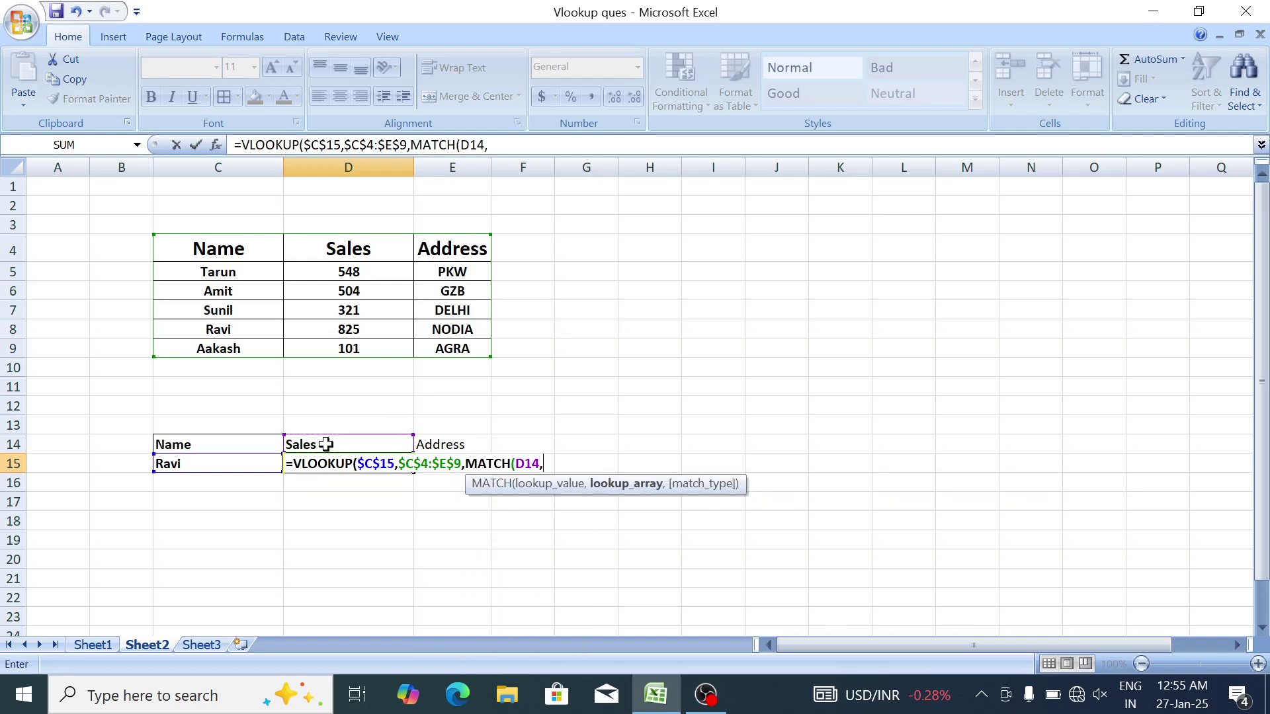
pyautogui.moveTo(235, 250); pyautogui.dragTo(437, 248)
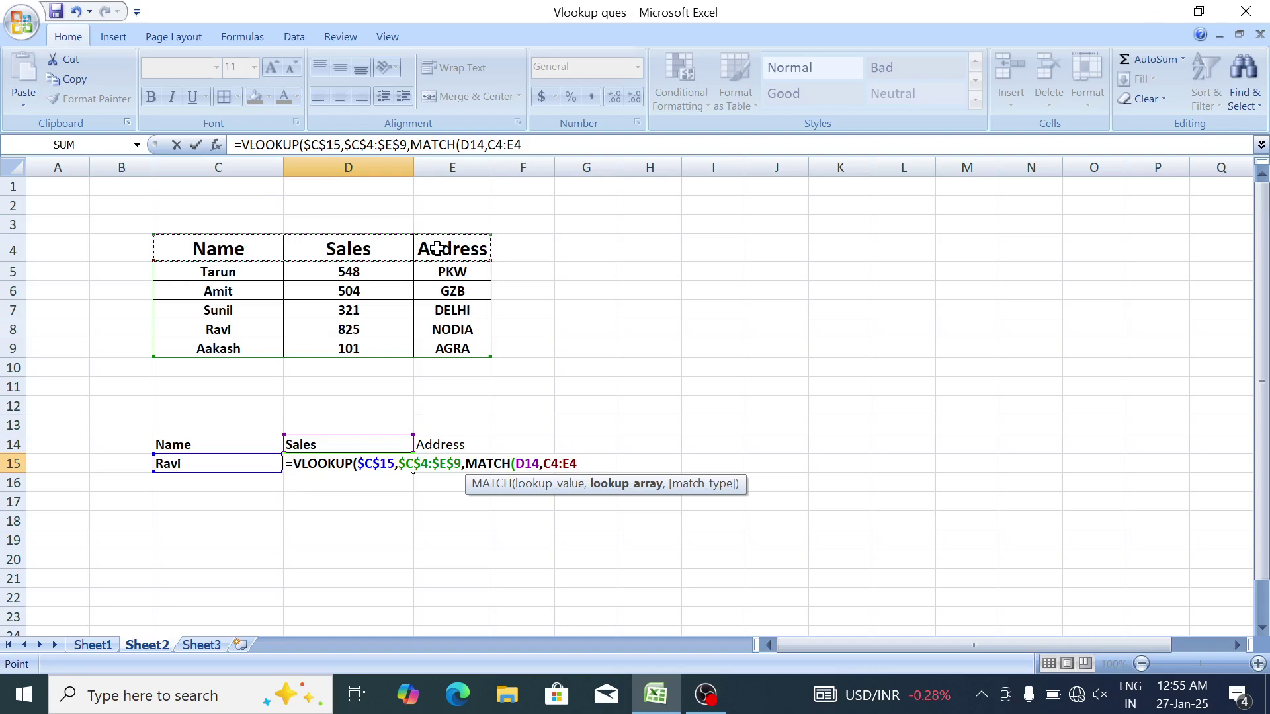
pyautogui.press('F4')
pyautogui.write(',0)')
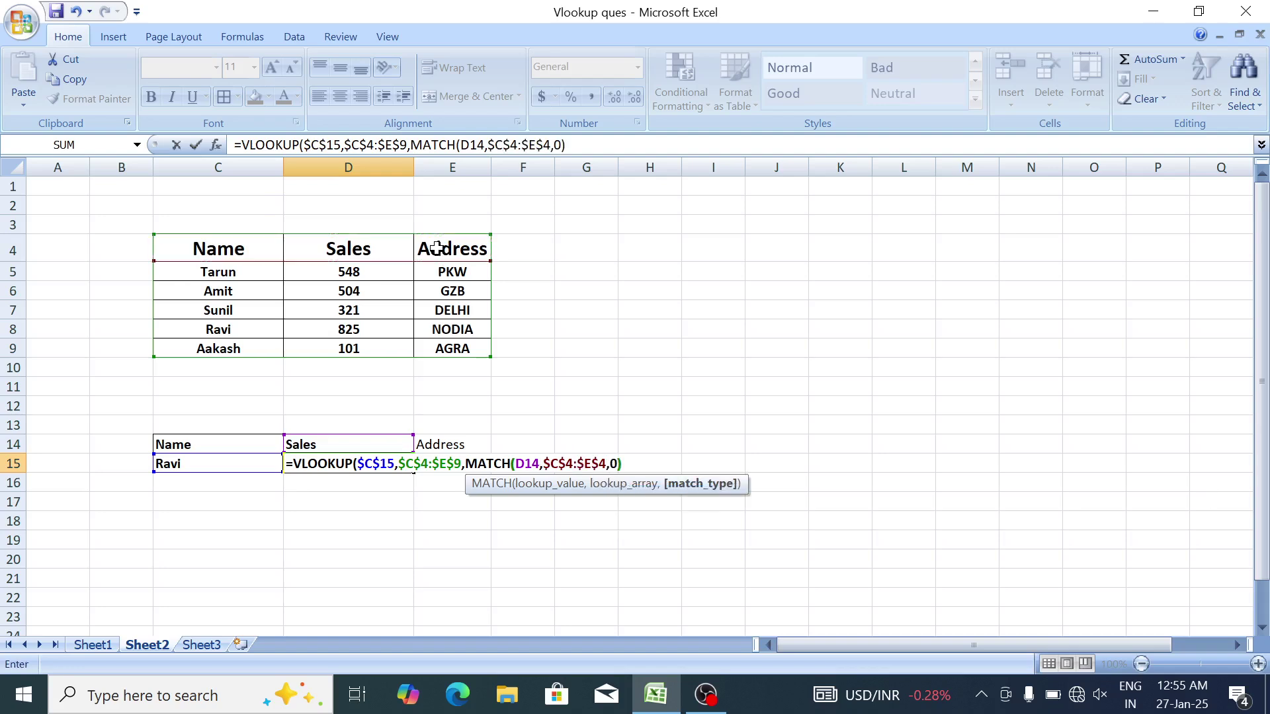
pyautogui.write(',0)')
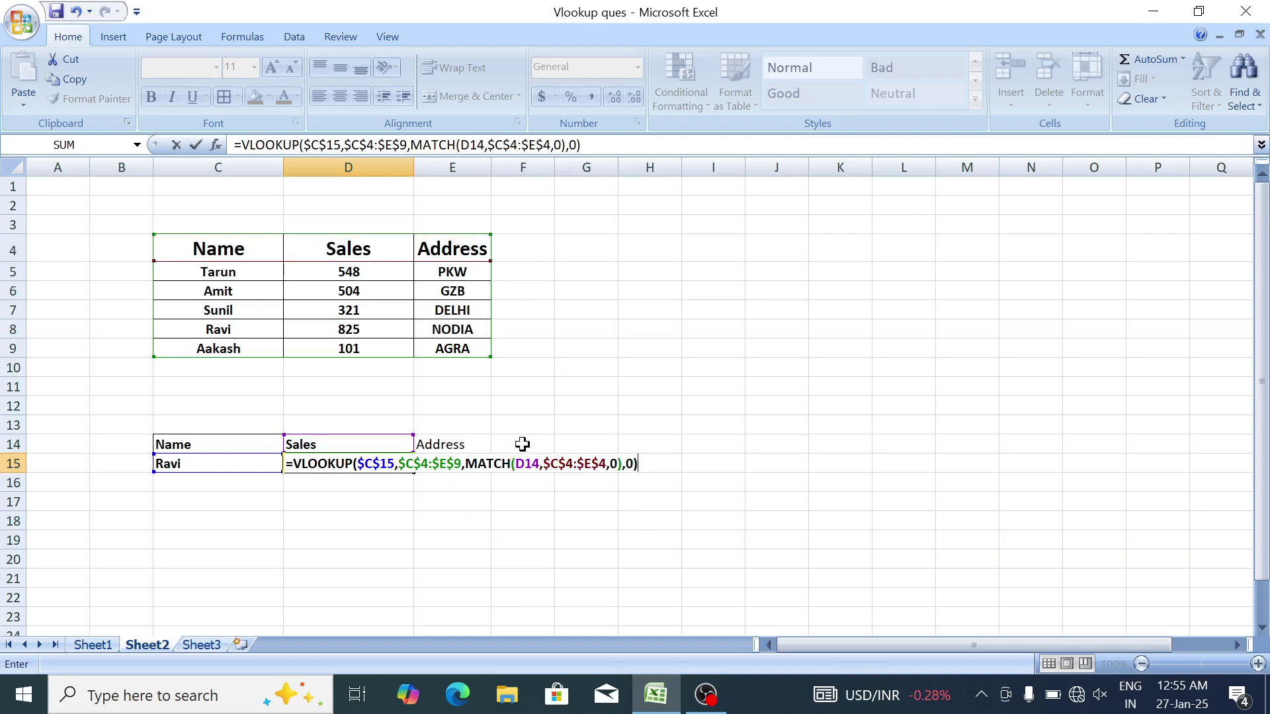
pyautogui.press('Return')
pyautogui.press('Up')
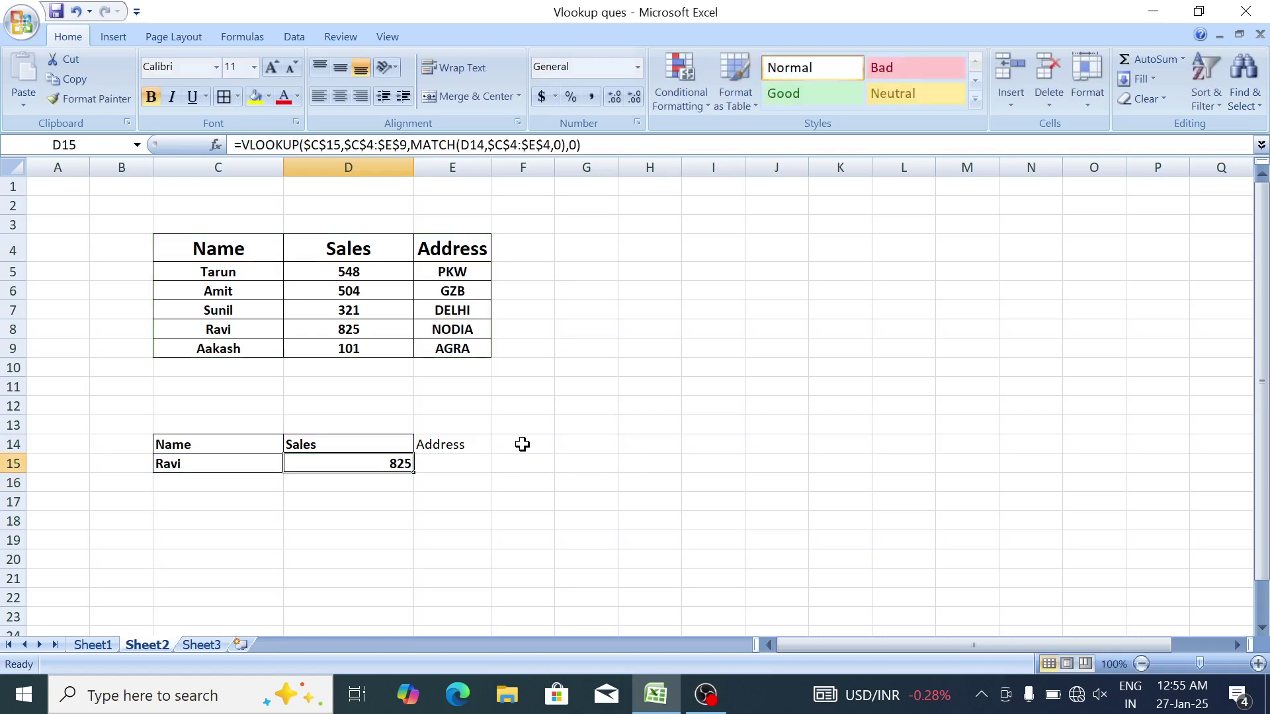
# Fill the VLOOKUP and MATCH formula from D15 right into E15.
pyautogui.hotkey('shift', 'Right')
pyautogui.hotkey('ctrl', 'r')
pyautogui.press('Left')
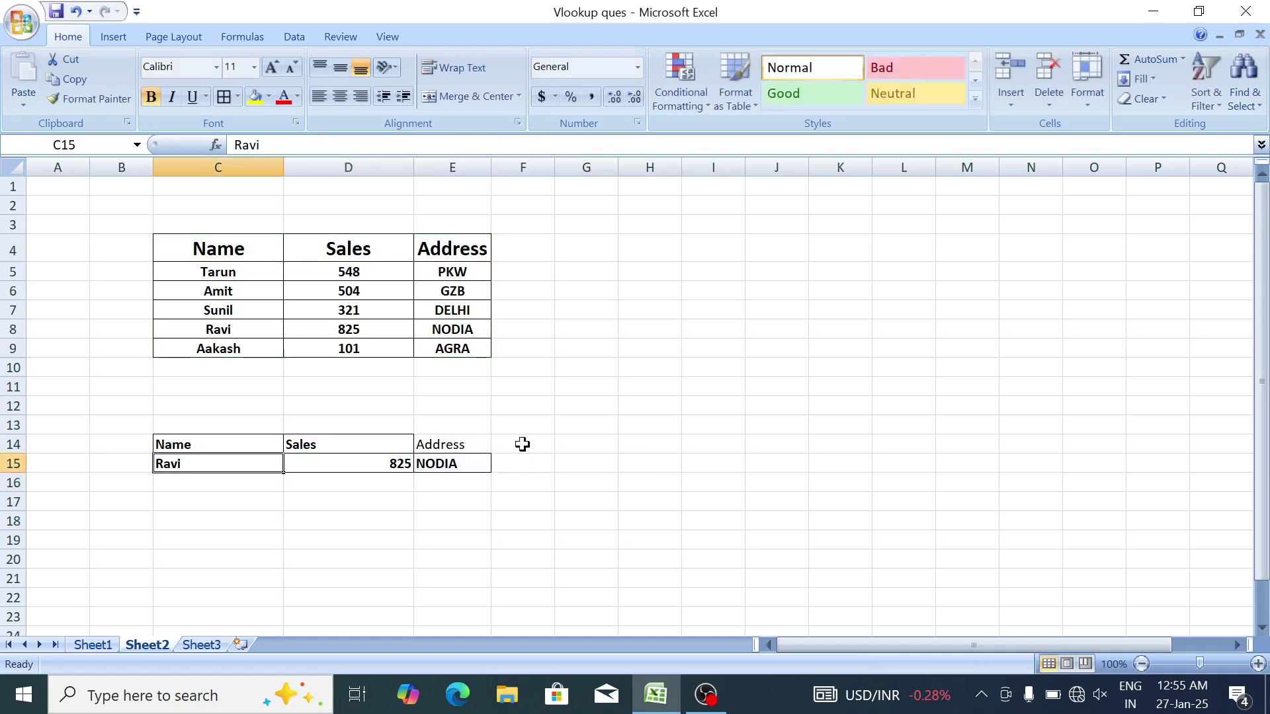
pyautogui.press('Right')
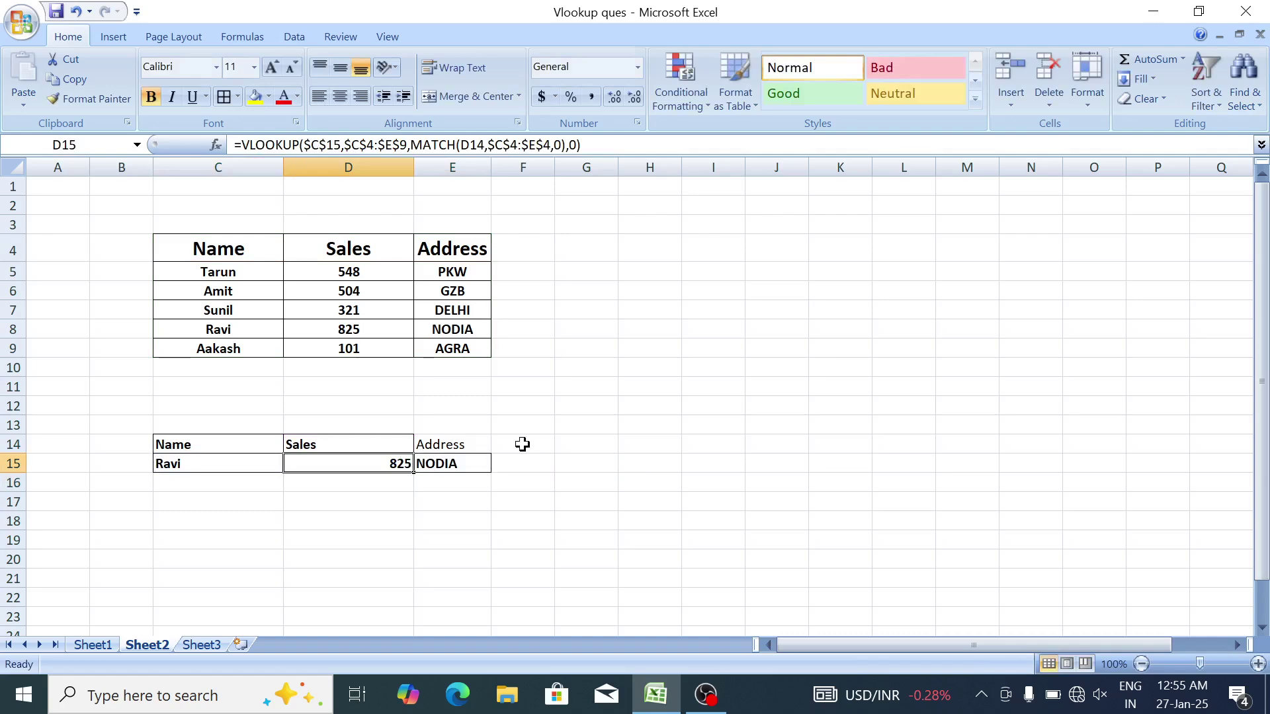
pyautogui.press('Left')
pyautogui.press('Up')
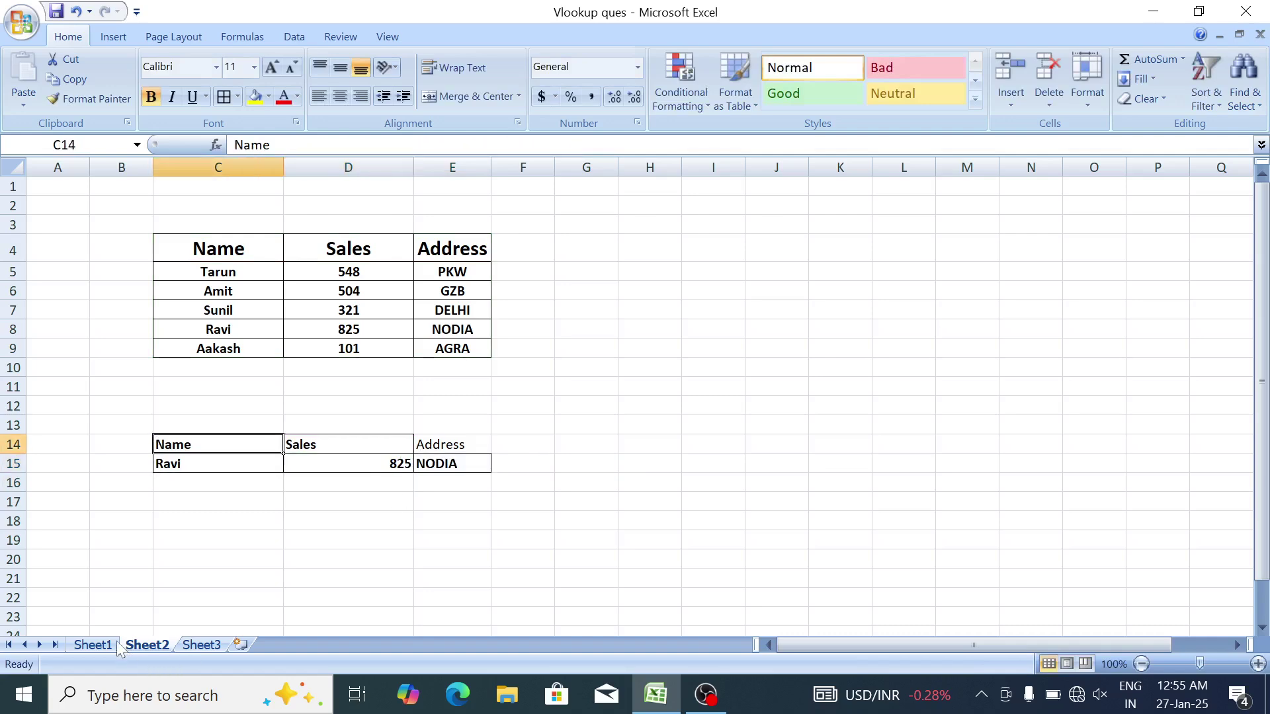
# Switch to Sheet1 and select the first empty Sales cell, E4.
pyautogui.click(93, 645)
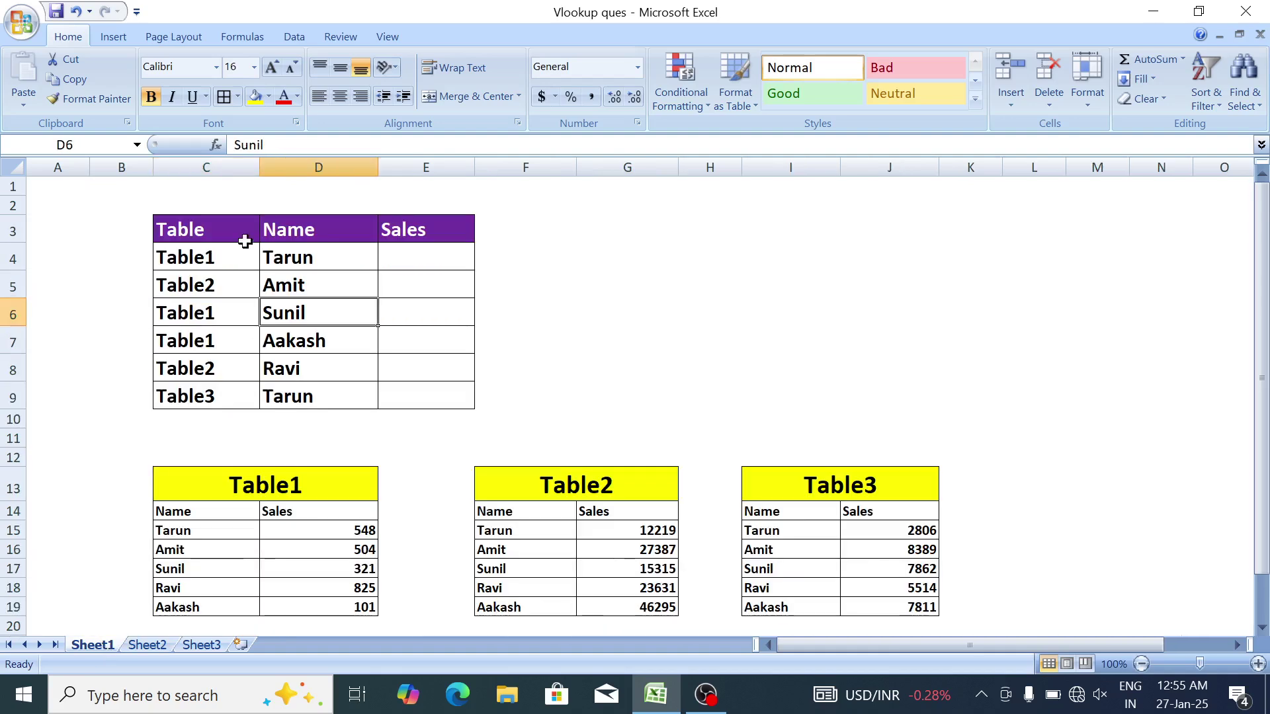
pyautogui.click(421, 268)
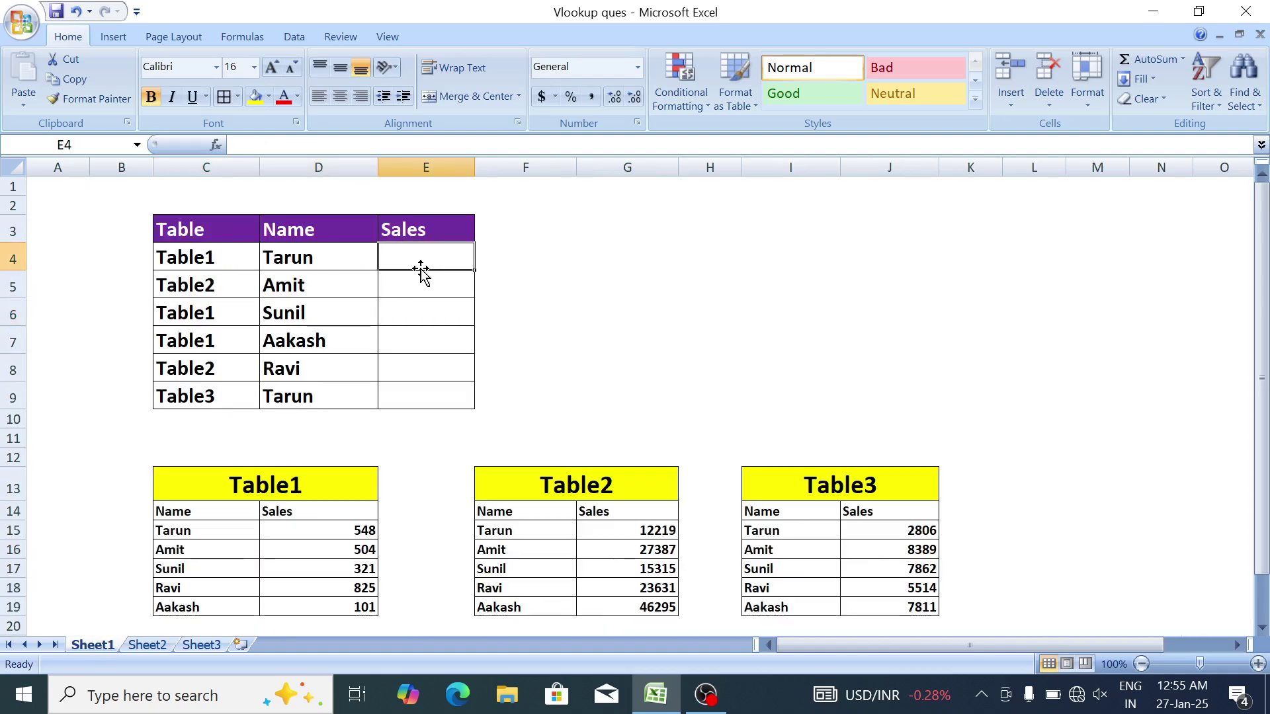
pyautogui.write('=')
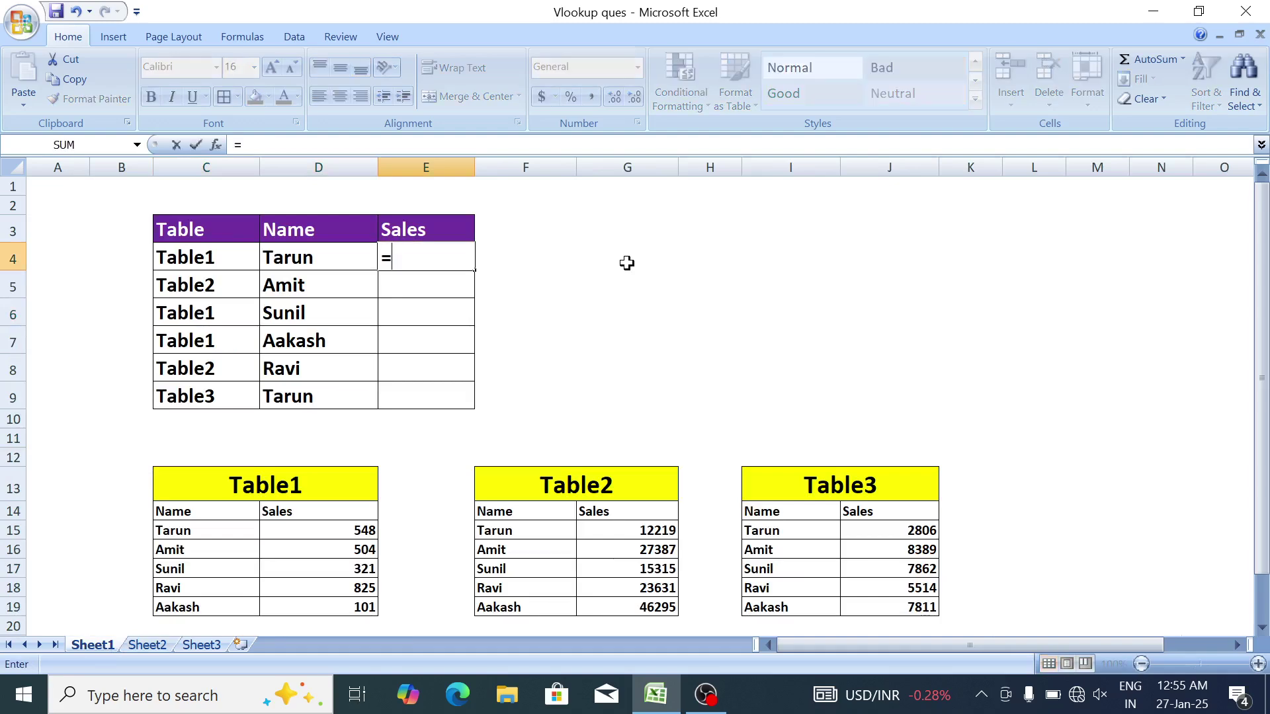
pyautogui.press('Escape')
pyautogui.press('Down')
pyautogui.press('Up')
# Enter the label "Vlookup + IF" in cell G4 beside the Sales table.
pyautogui.press('Right')
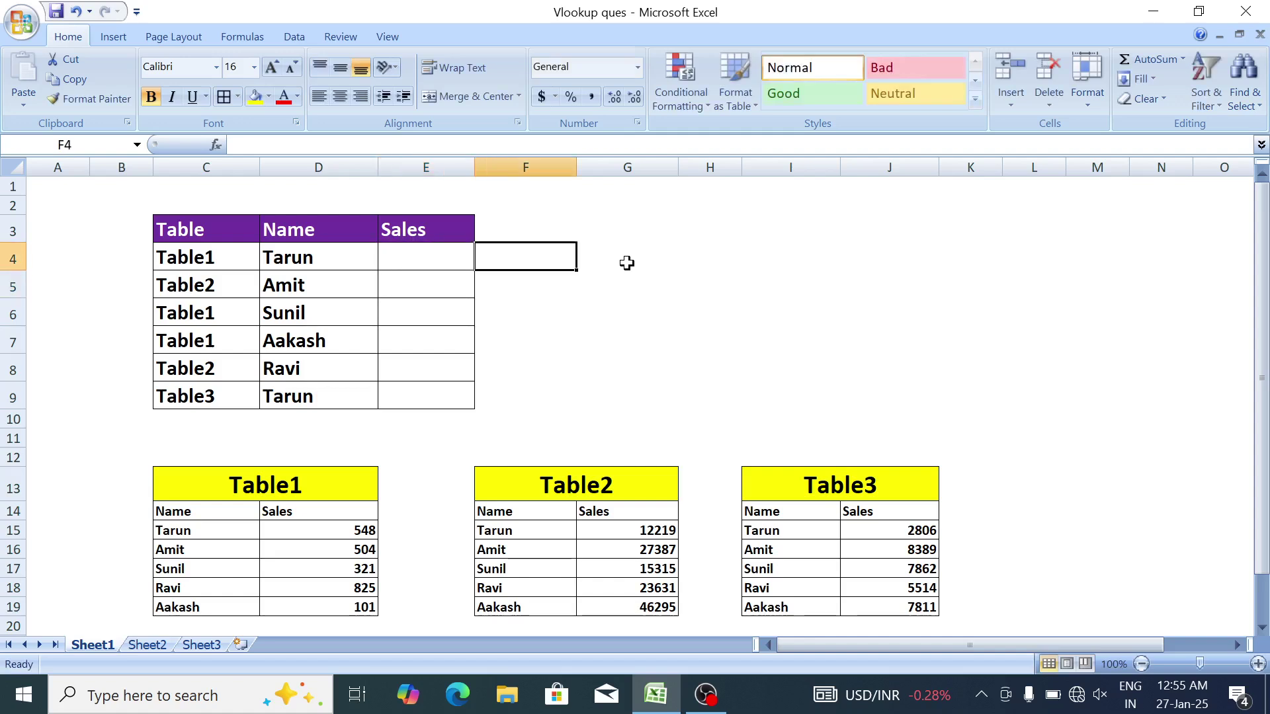
pyautogui.press('Right')
pyautogui.write('Vlookup')
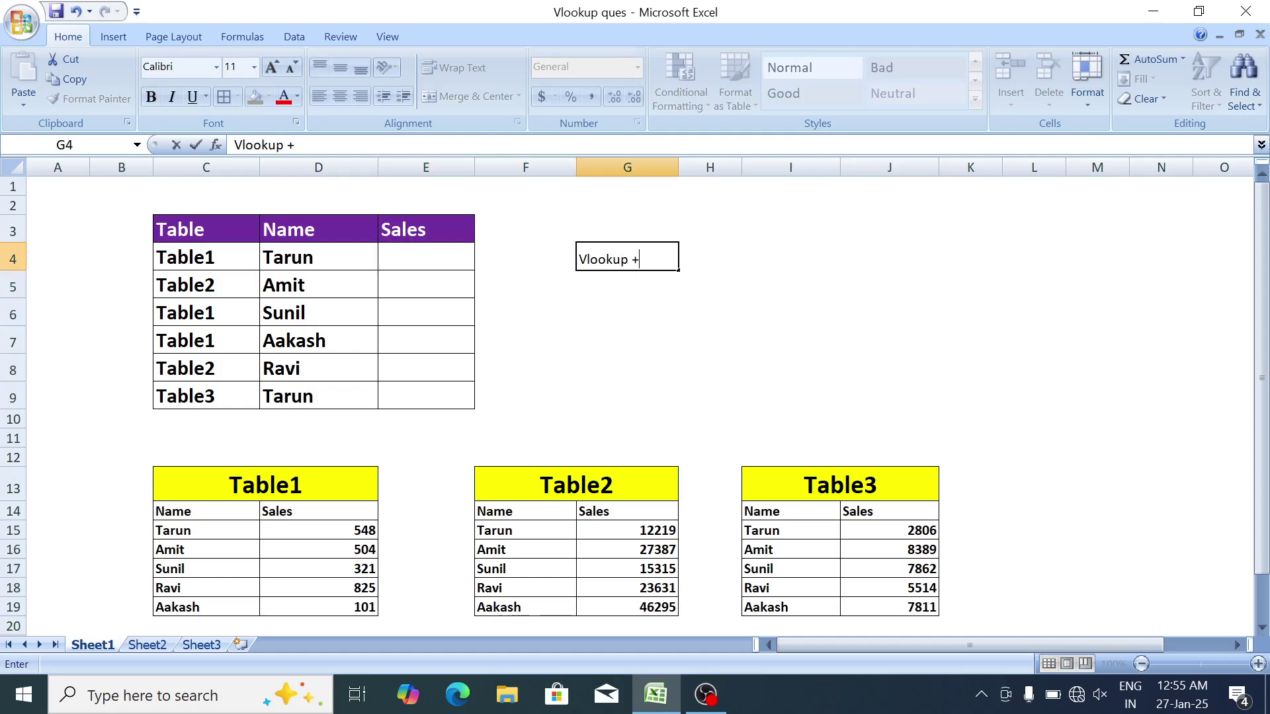
pyautogui.write(' + IF')
pyautogui.press('Return')
# Enlarge the font of the "Vlookup + IF" label in G4 and make it bold.
pyautogui.click(618, 254)
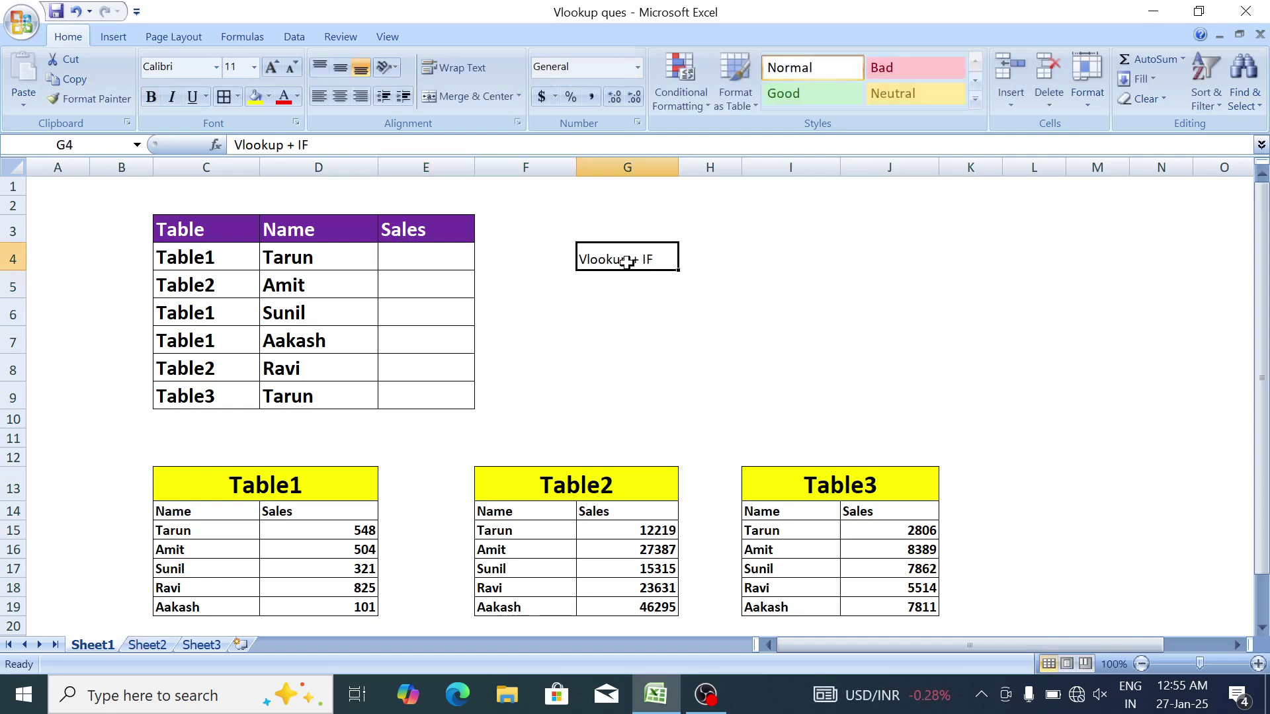
pyautogui.click(272, 67)
pyautogui.click(272, 67)
pyautogui.click(272, 67)
pyautogui.click(272, 67)
pyautogui.click(272, 66)
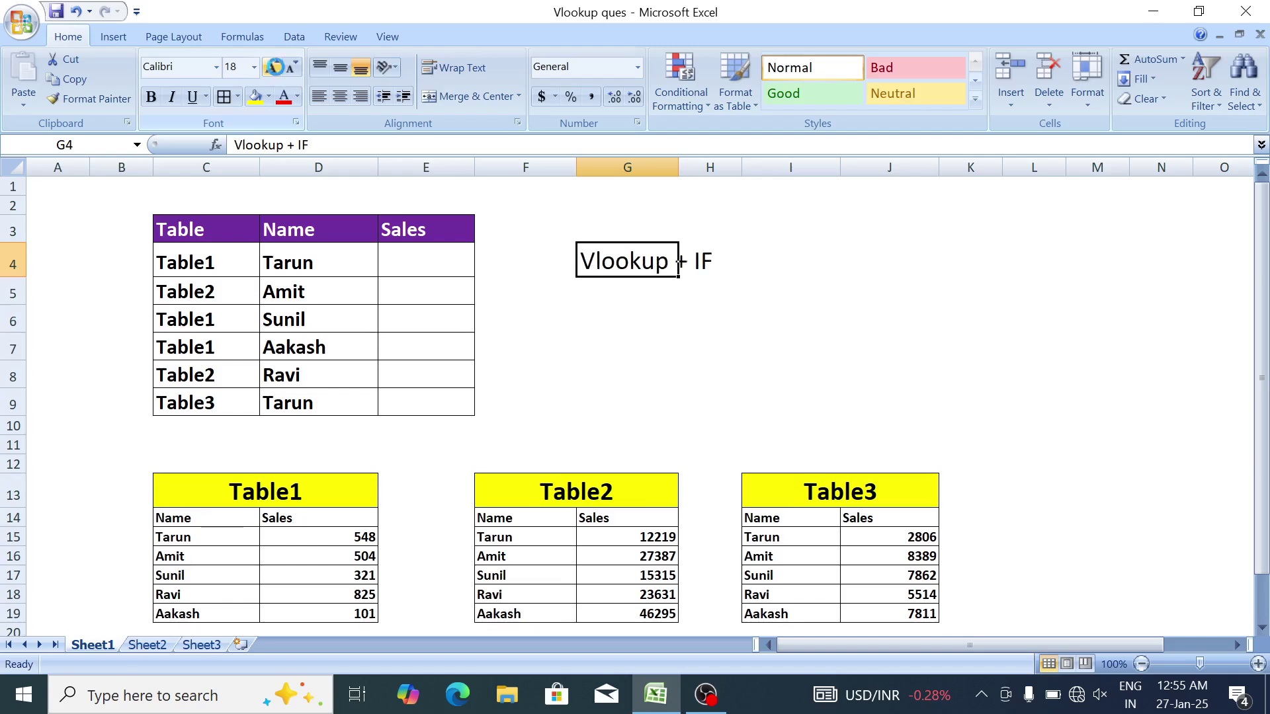
pyautogui.click(272, 67)
pyautogui.click(272, 67)
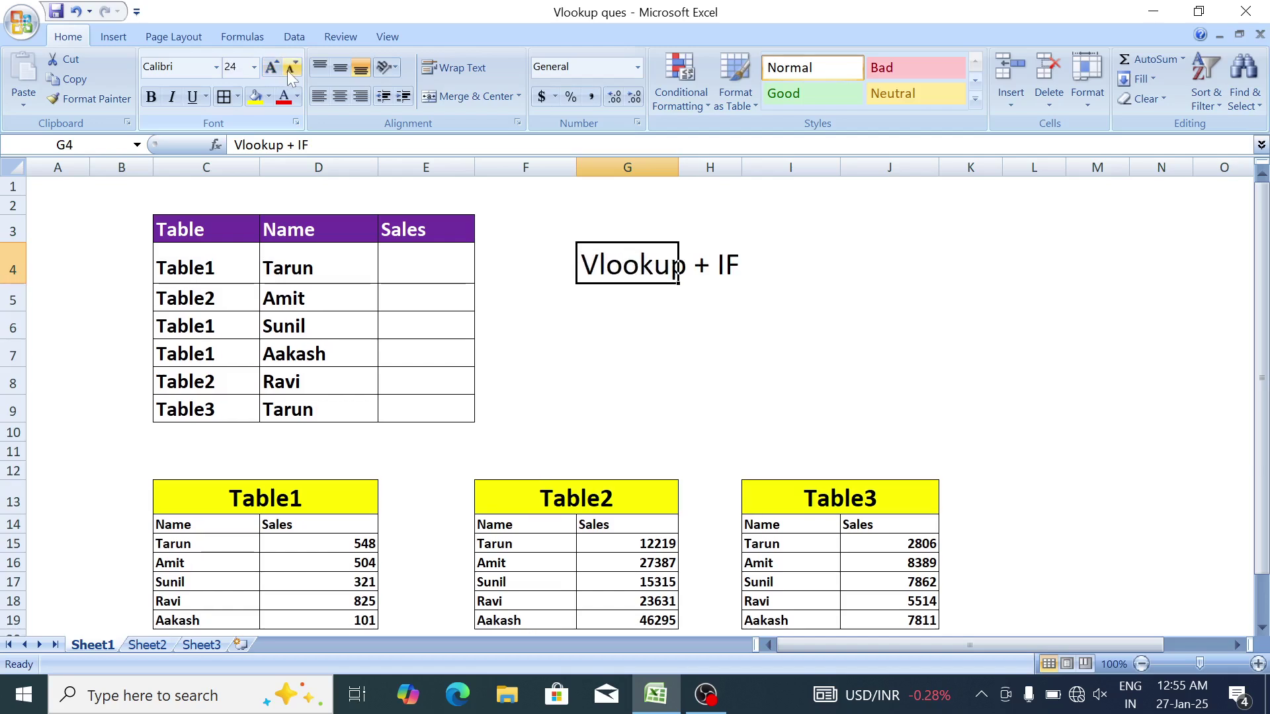
pyautogui.hotkey('ctrl', 'b')
# Enter the label "Vlookup + Indirect" in cell G6, two rows below the first label.
pyautogui.press('Return')
pyautogui.press('Return')
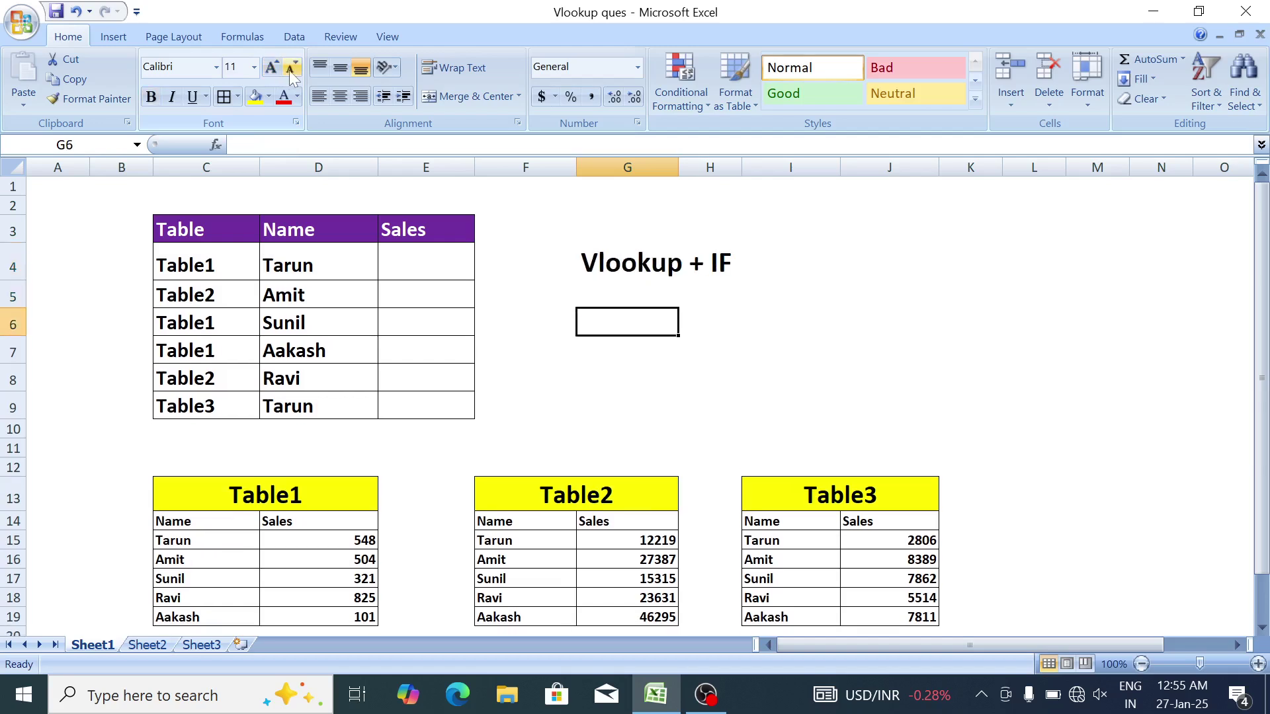
pyautogui.write('Vlookup')
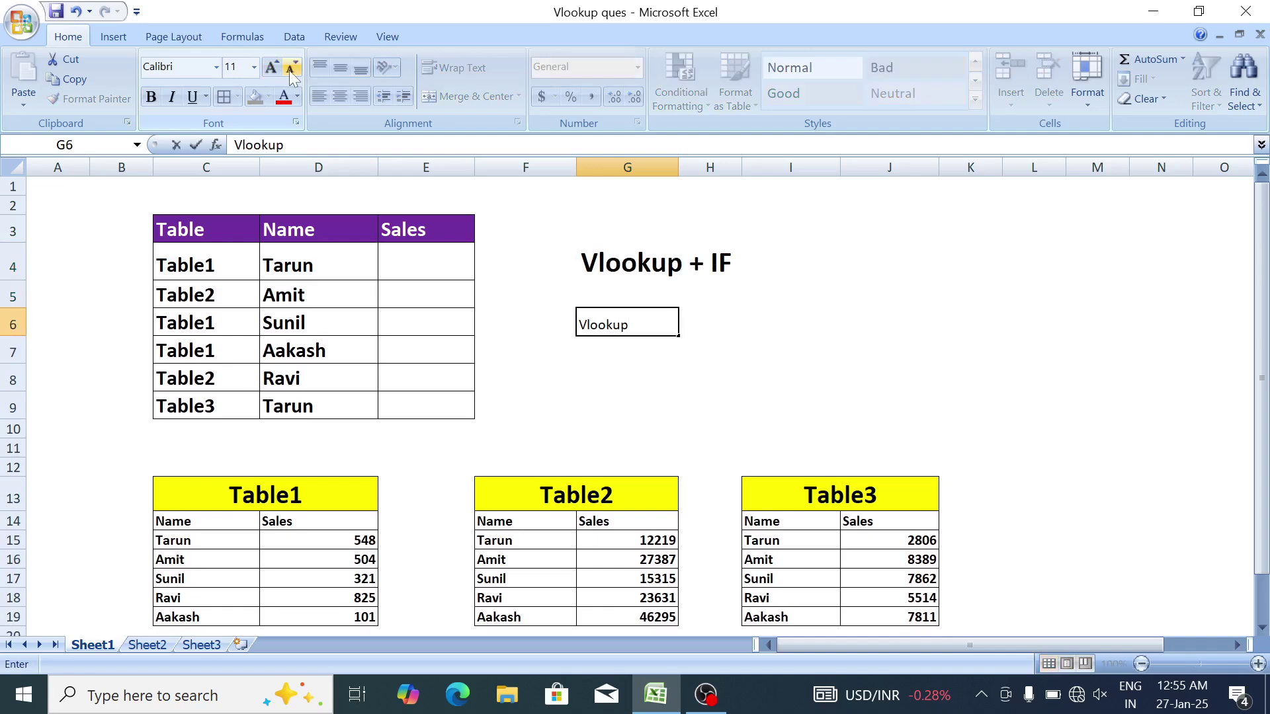
pyautogui.write(' + Indirect')
pyautogui.press('Return')
# Set the "Vlookup + Indirect" label in G6 to font size 20 and make it bold.
pyautogui.press('Up')
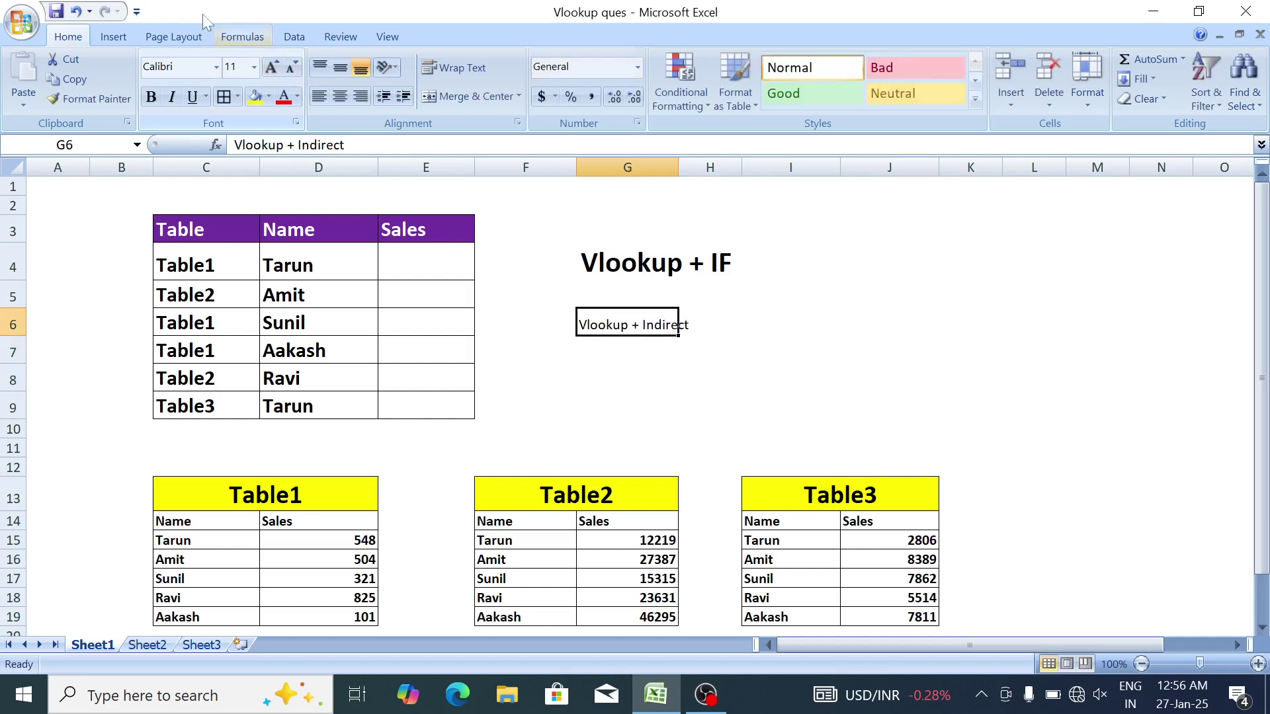
pyautogui.click(274, 68)
pyautogui.click(274, 69)
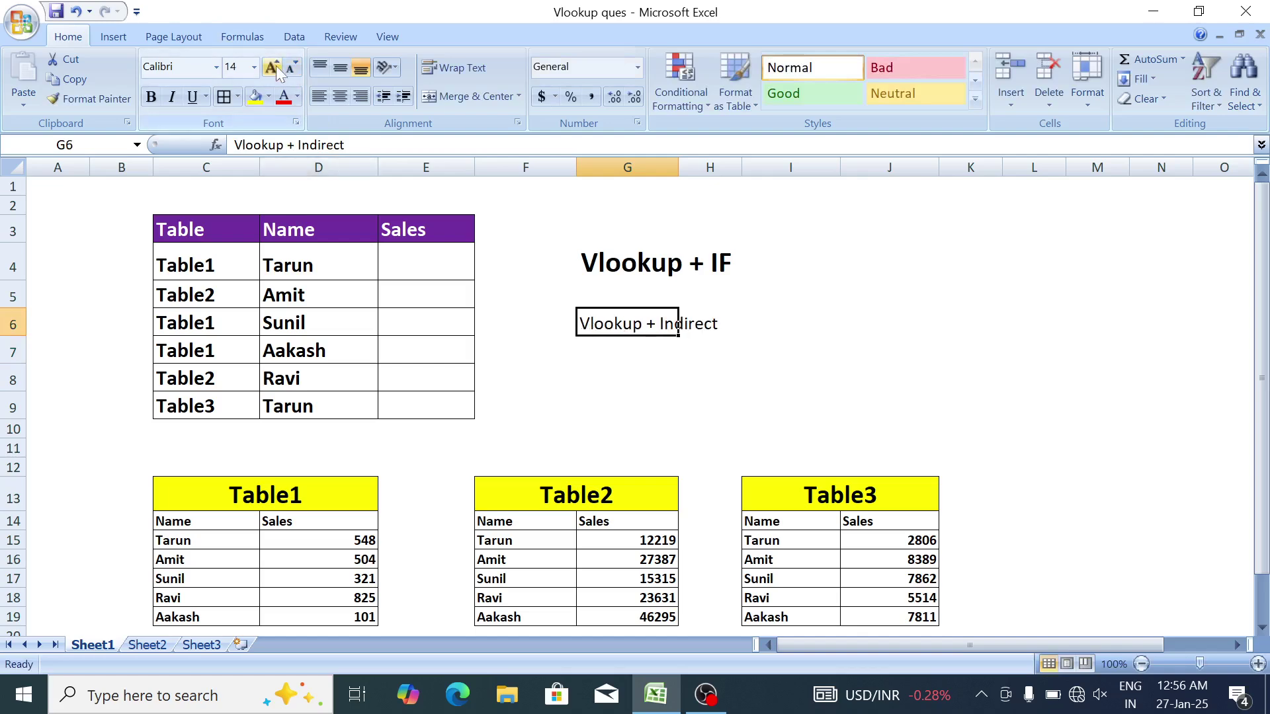
pyautogui.click(276, 70)
pyautogui.click(276, 70)
pyautogui.click(276, 70)
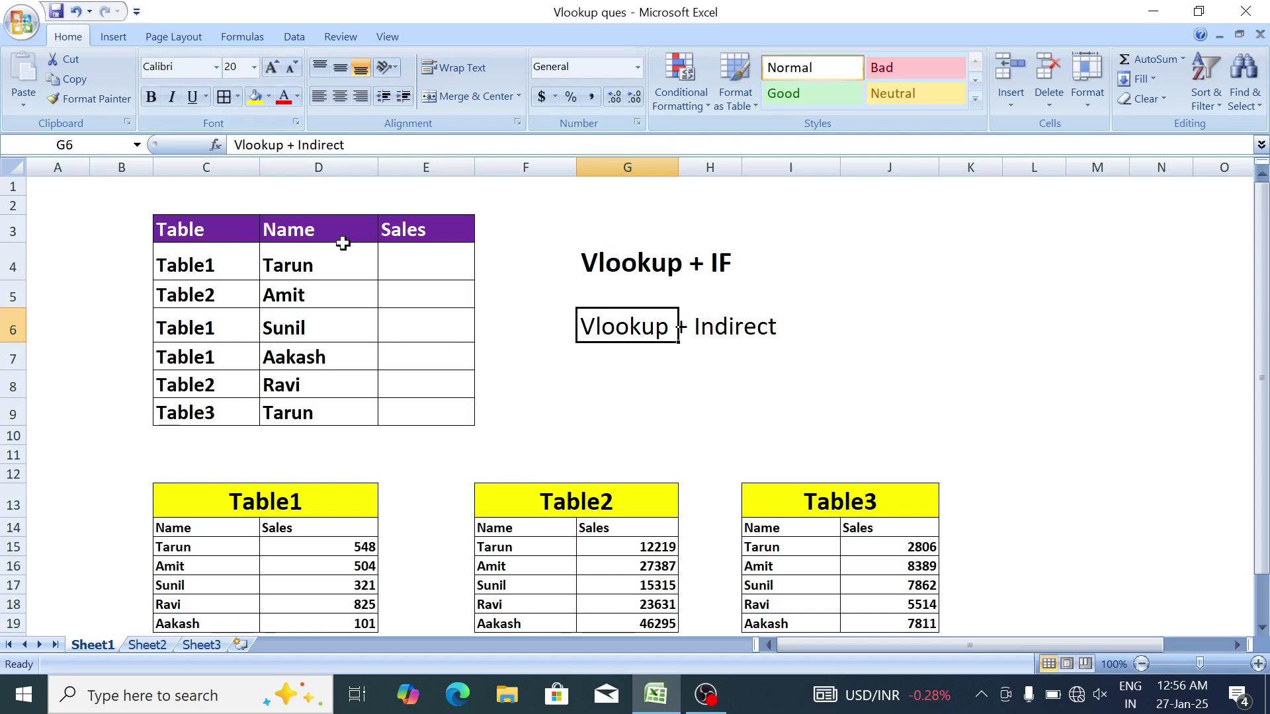
pyautogui.hotkey('ctrl', 'b')
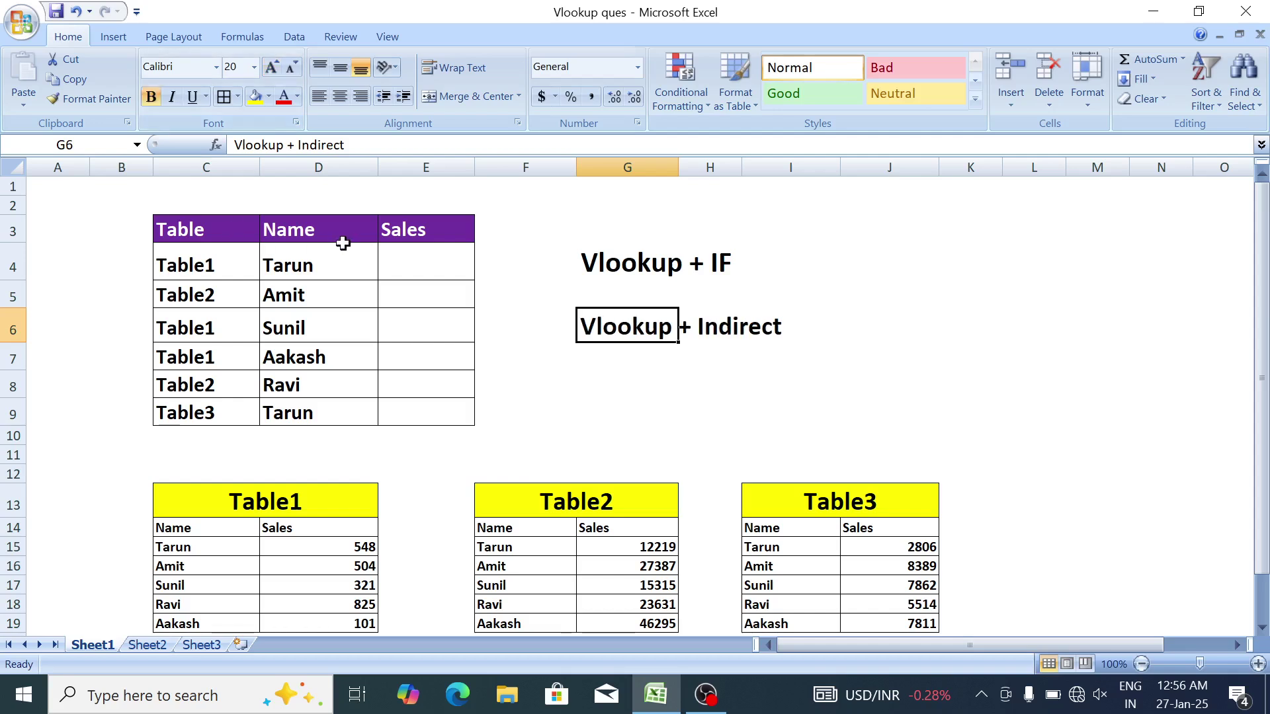
# Begin an IF formula in E4 with the logical test C4=C13, comparing the row's table name with the Table1 heading.
pyautogui.click(242, 438)
pyautogui.click(406, 273)
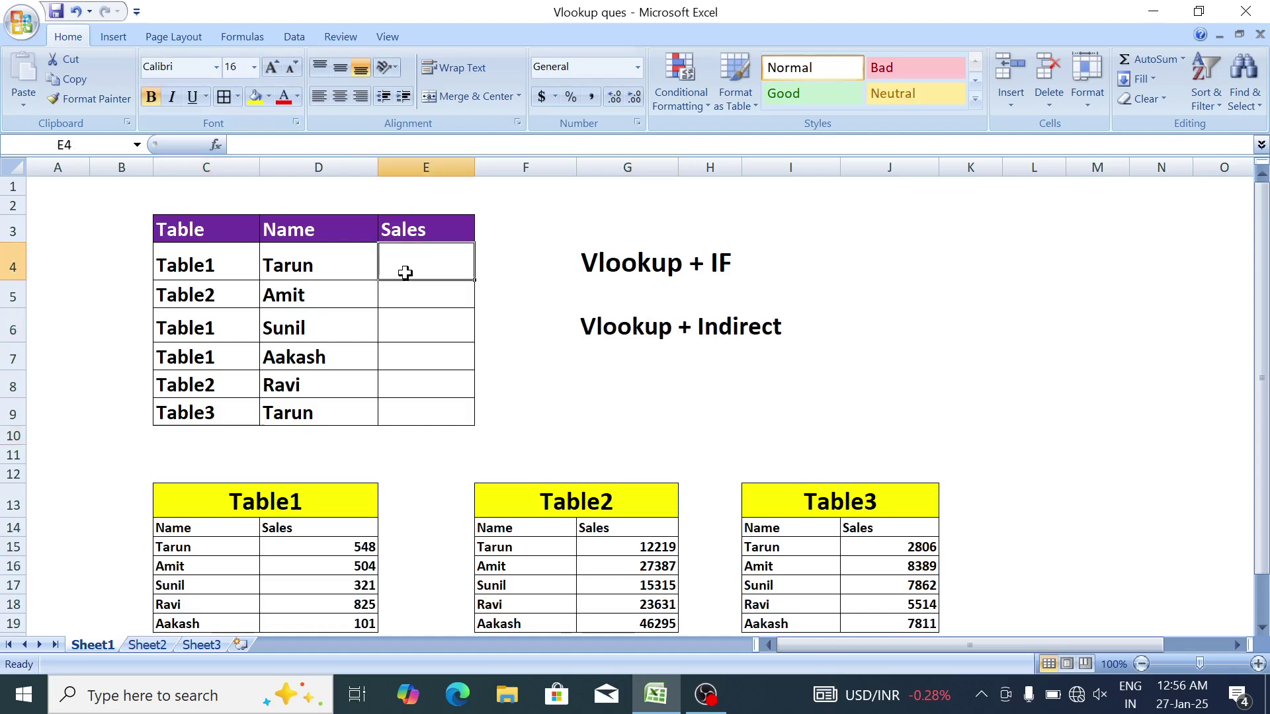
pyautogui.write('=')
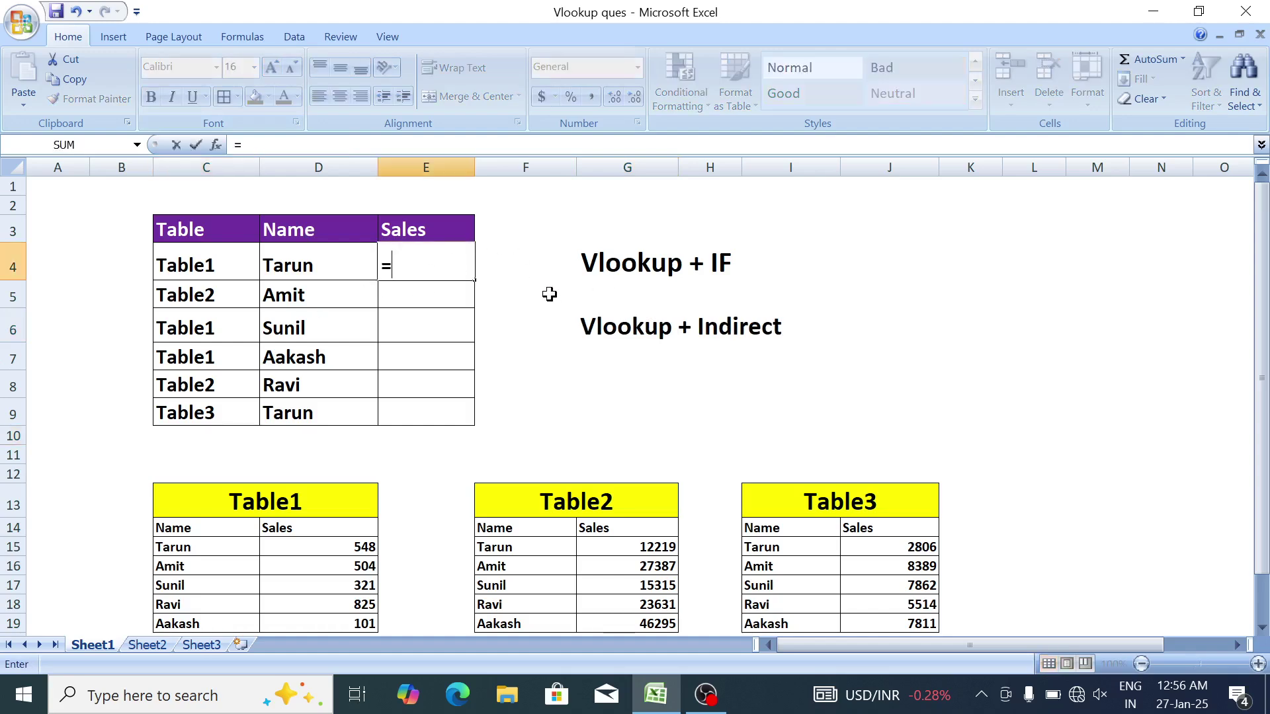
pyautogui.write('if')
pyautogui.press('Tab')
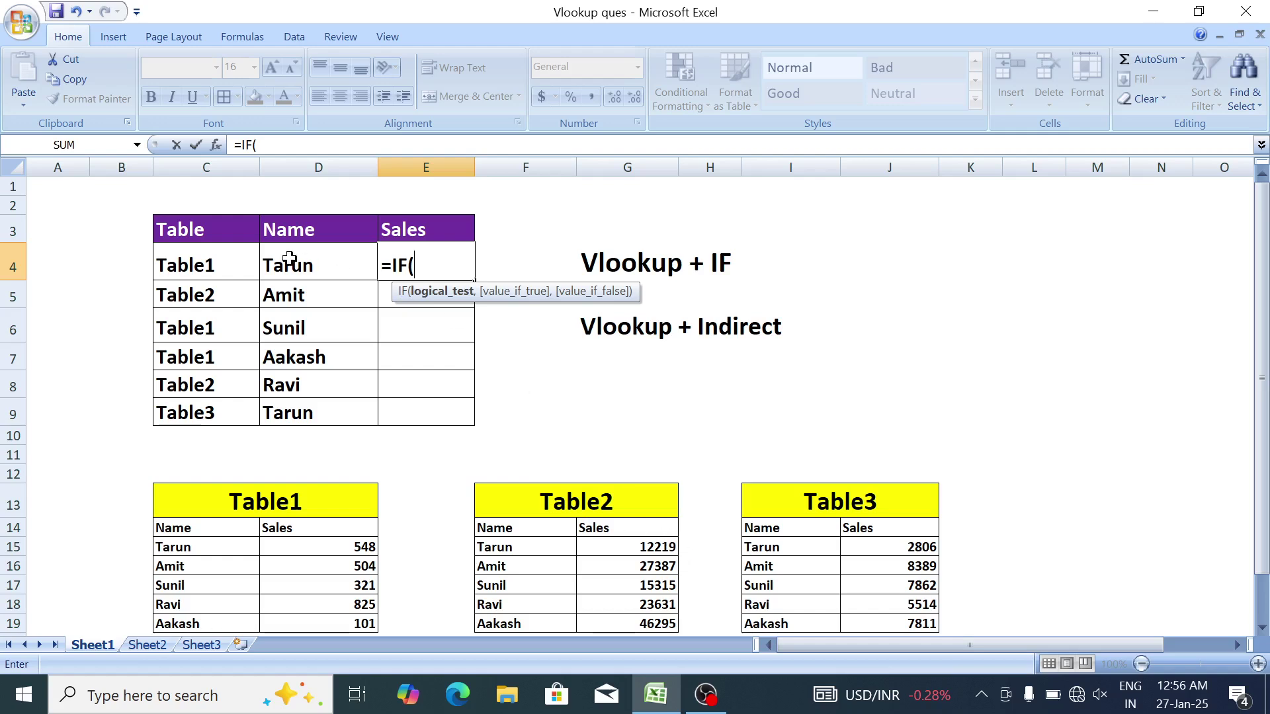
pyautogui.click(189, 262)
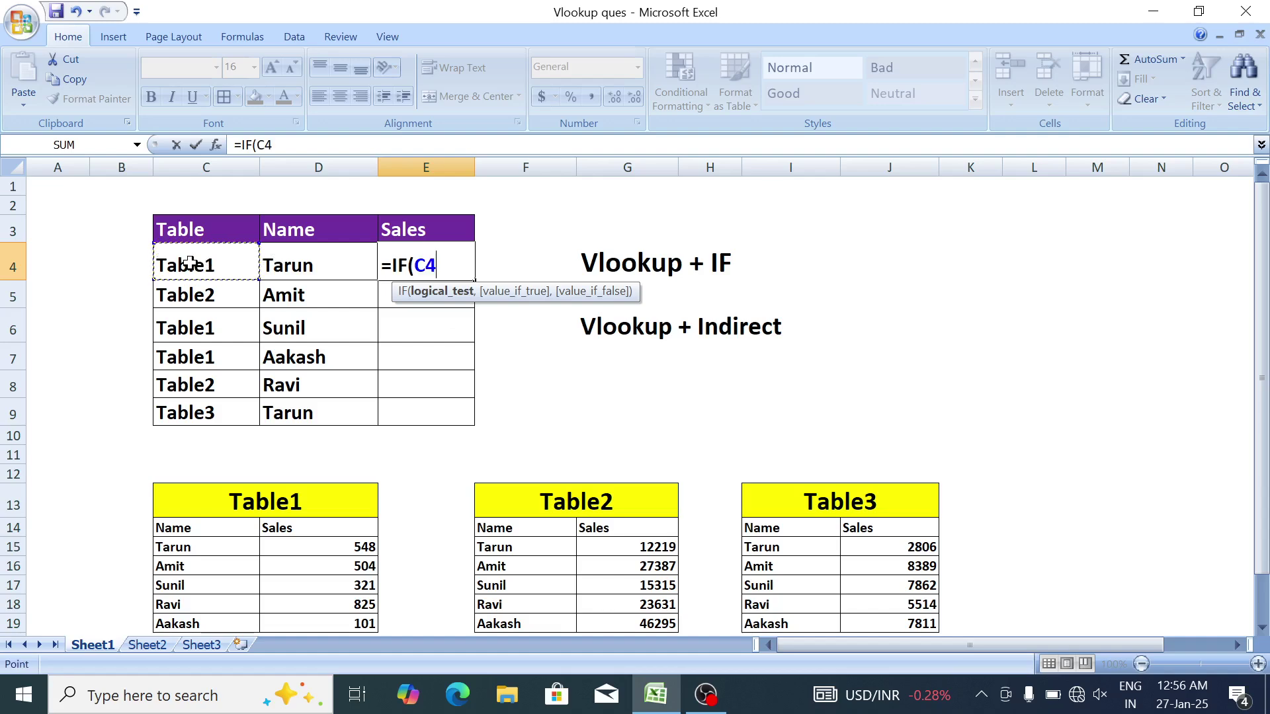
pyautogui.write('=')
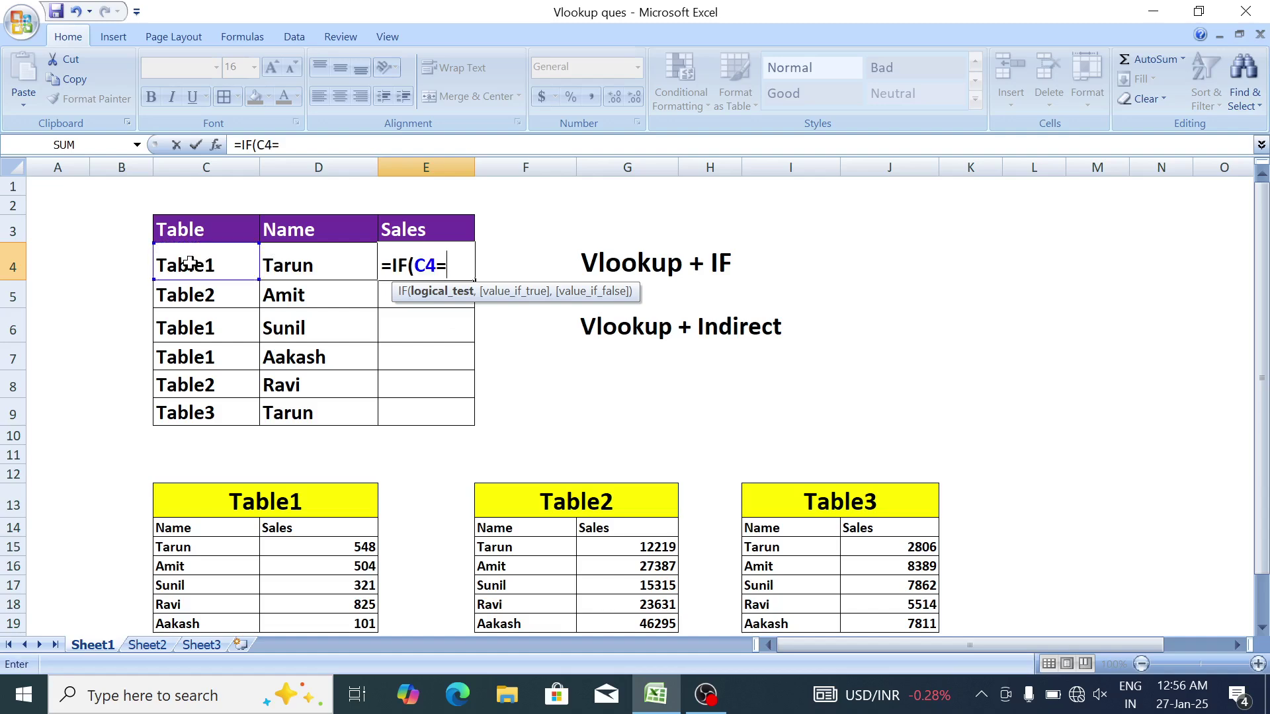
pyautogui.click(226, 501)
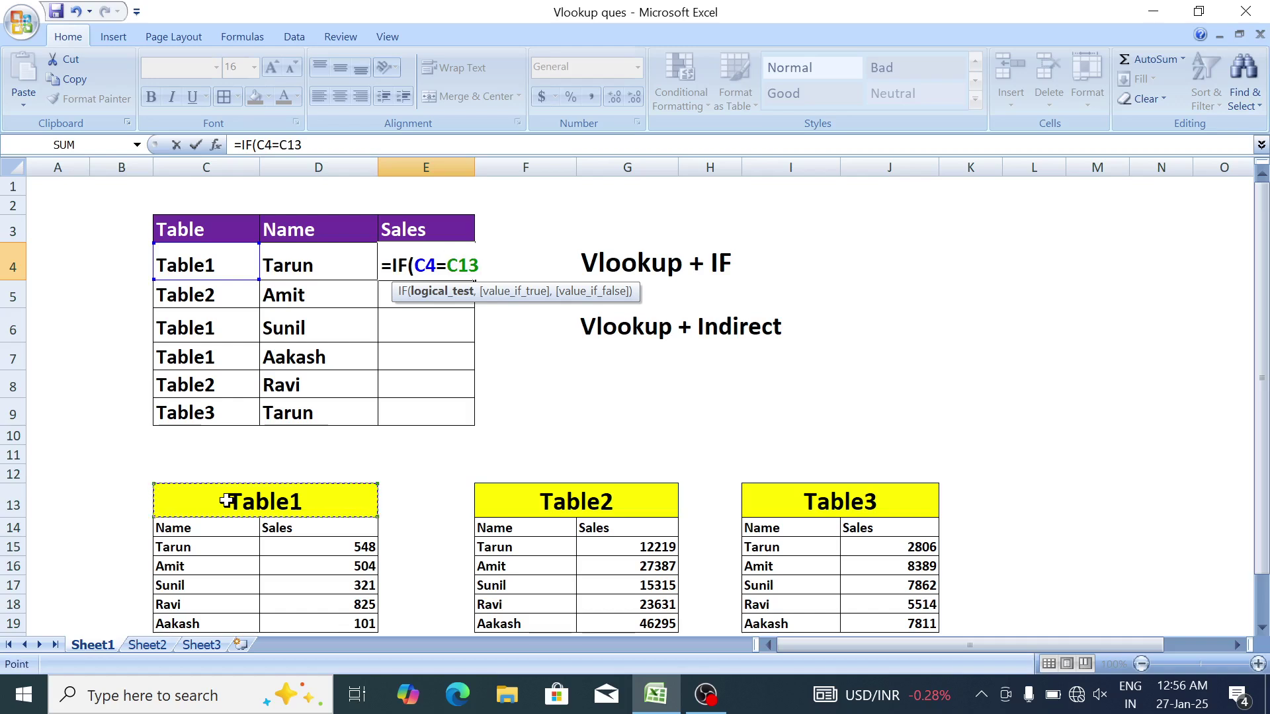
pyautogui.write(',')
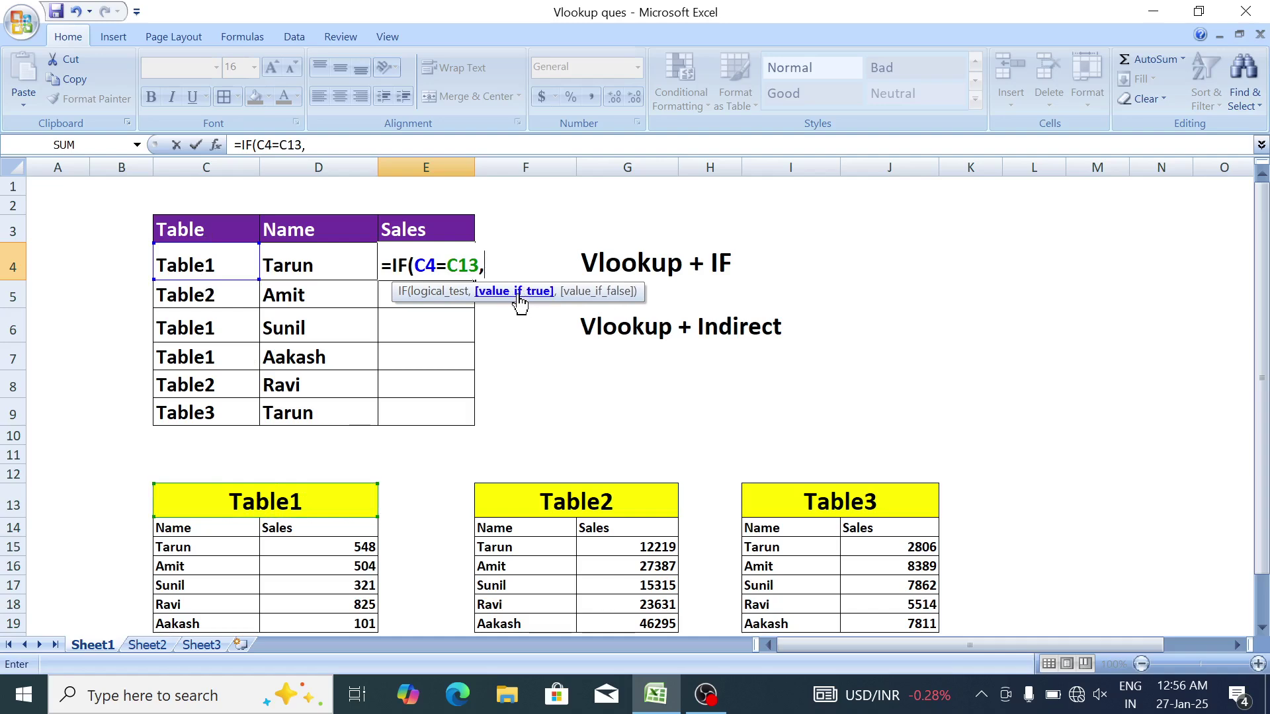
# Add "abcd" as the value if true and nest a second IF with the test C4=F13 as the value if false.
pyautogui.write('"abcd")')
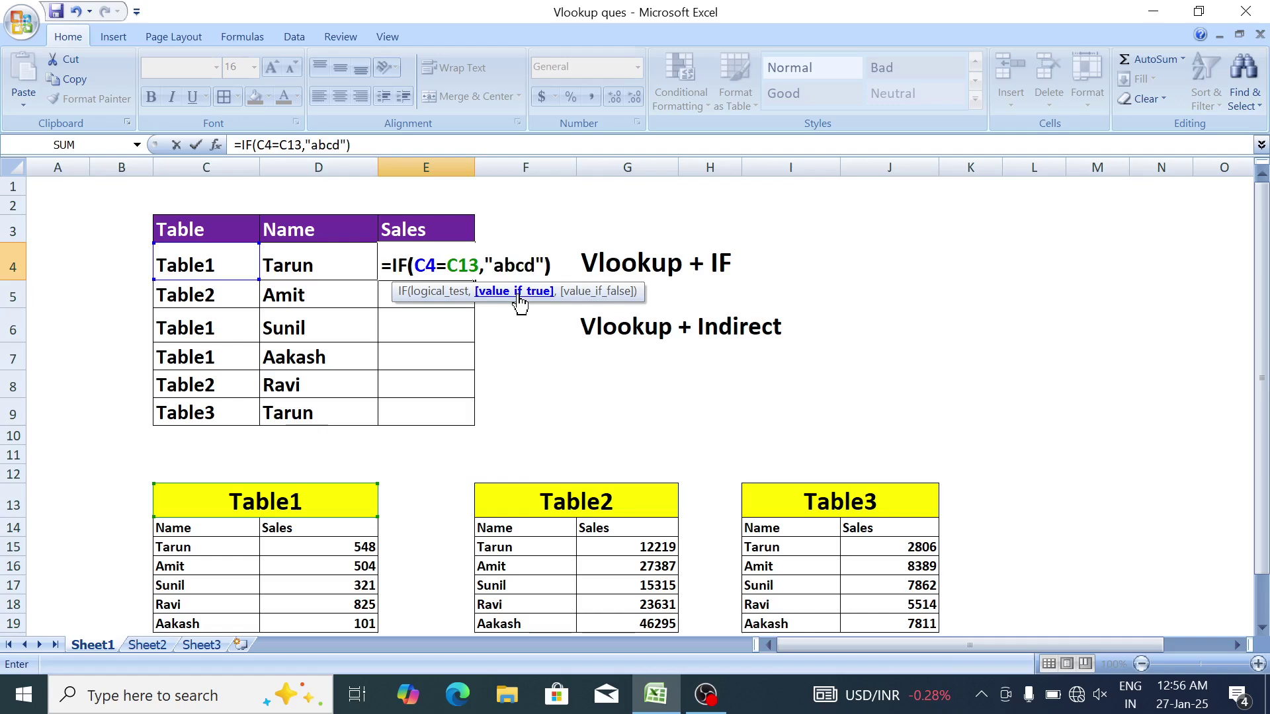
pyautogui.press('BackSpace')
pyautogui.write(',')
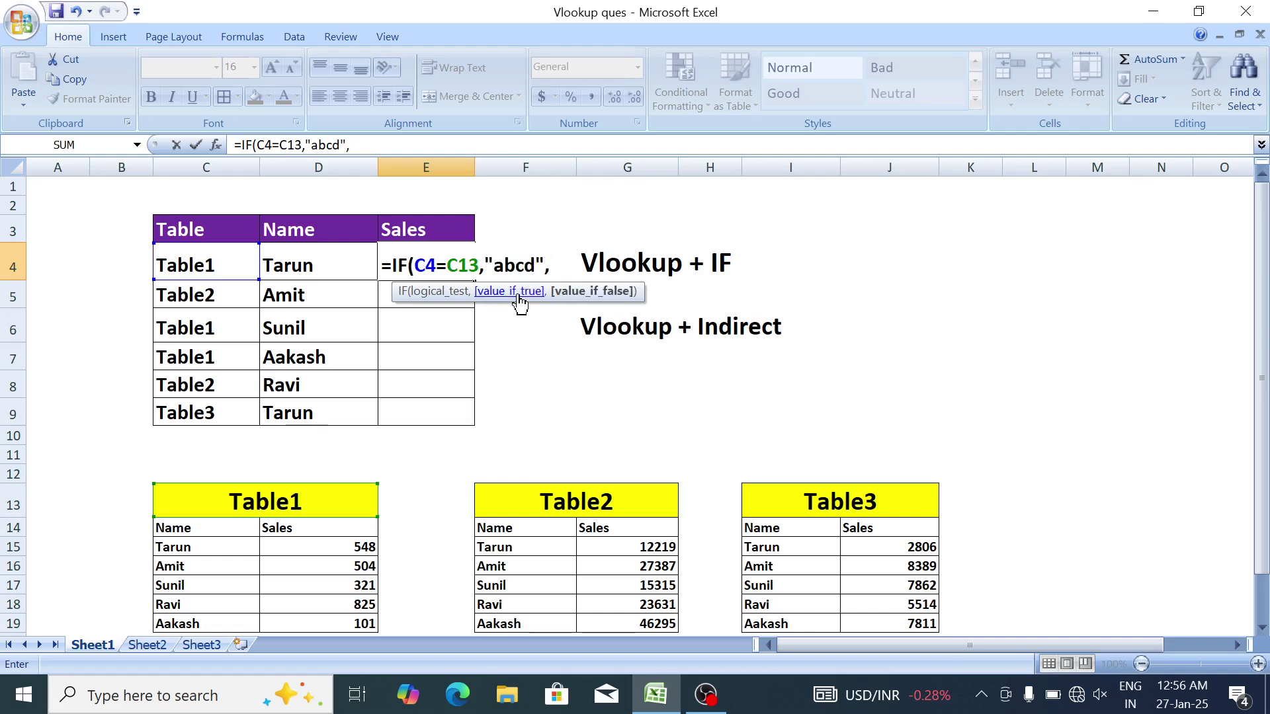
pyautogui.write('IF(')
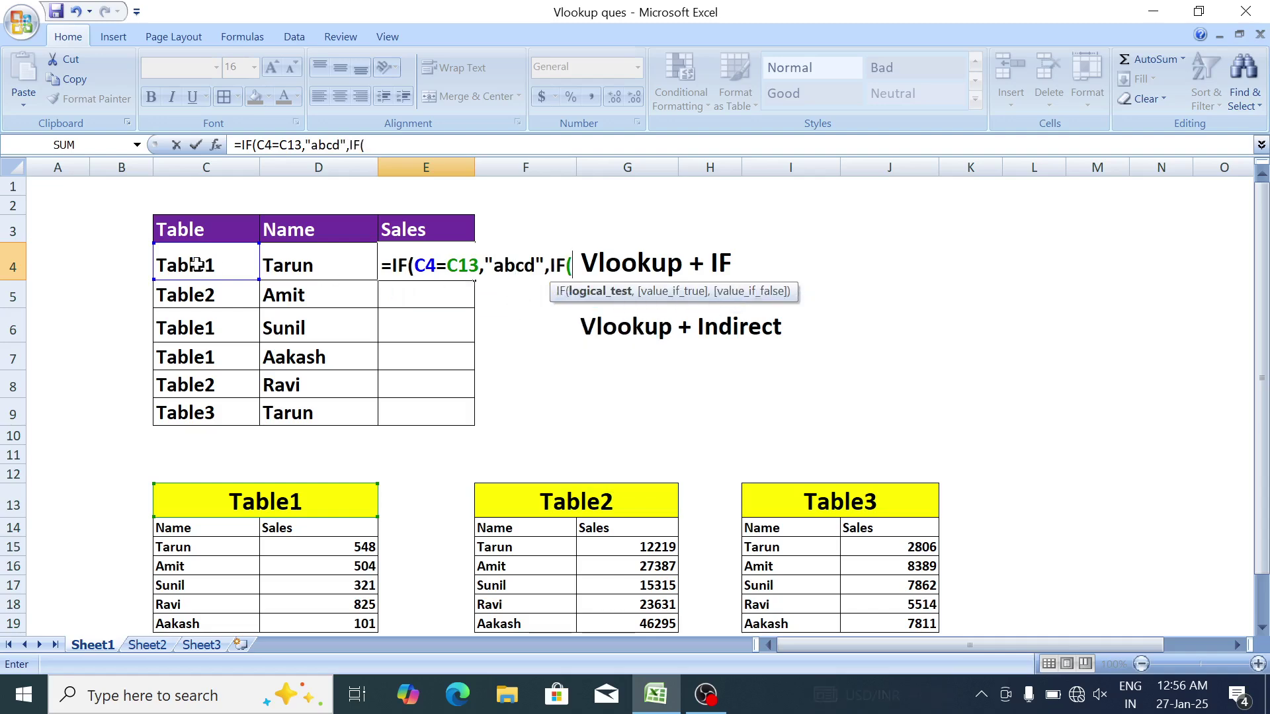
pyautogui.click(207, 264)
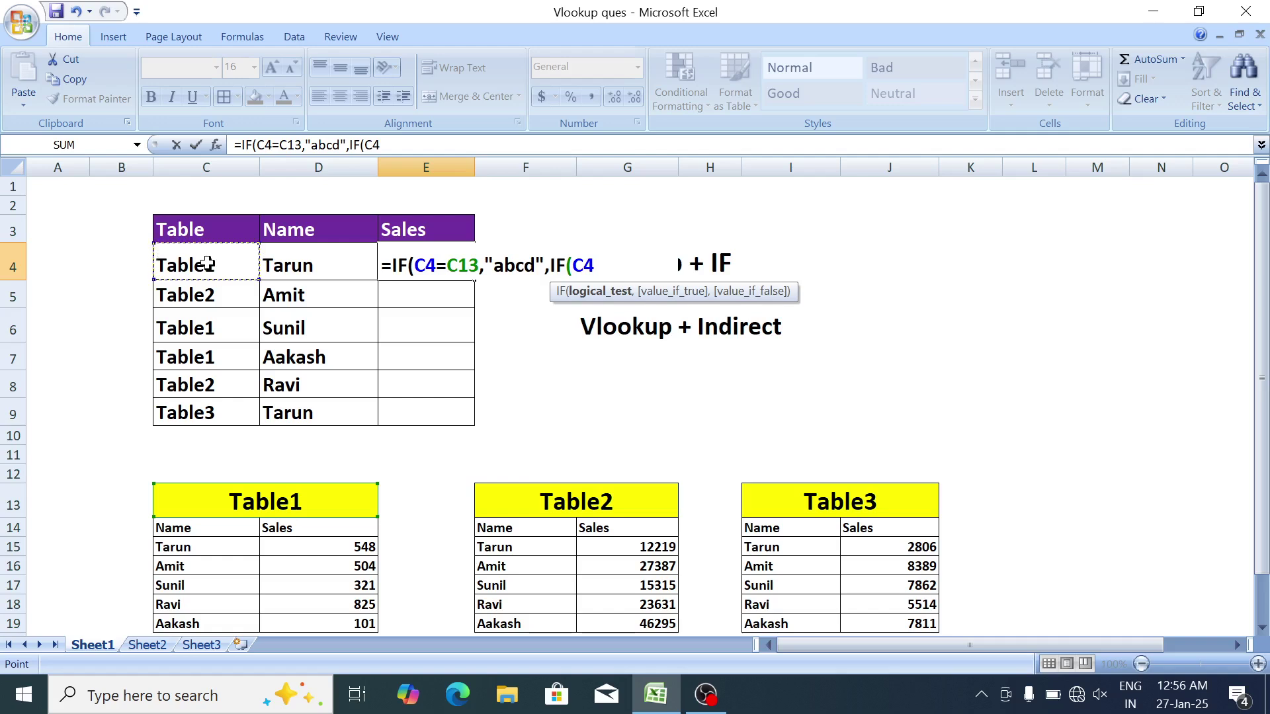
pyautogui.write('=')
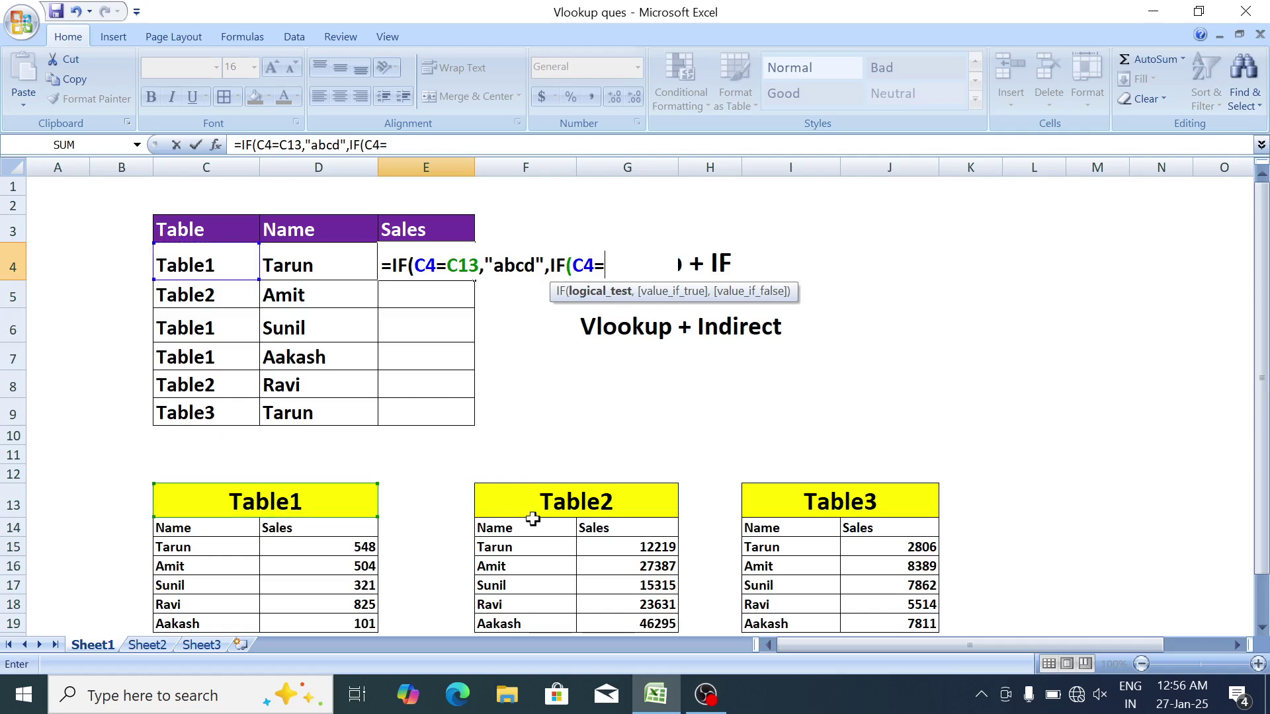
pyautogui.click(556, 503)
pyautogui.write(',')
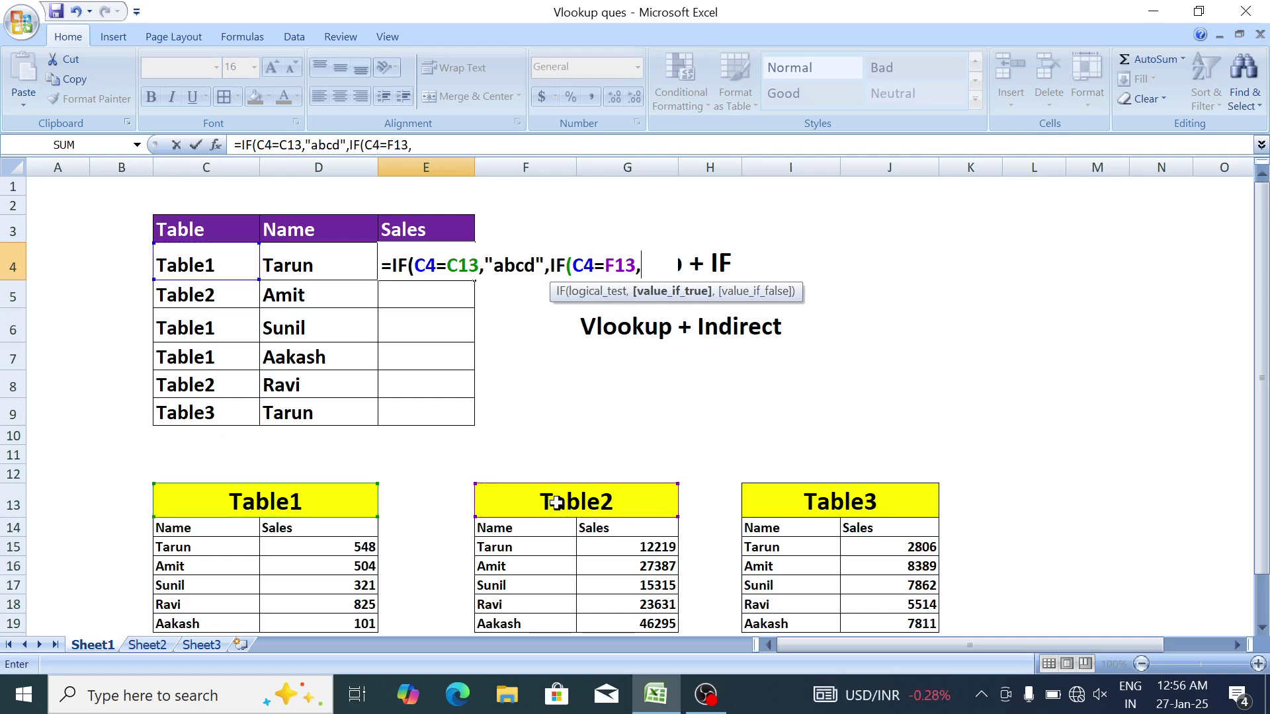
# Complete the nested IF in E4 with "xyz" as its true value and "qqqq" as its false value, closing both functions.
pyautogui.write('"xyz","')
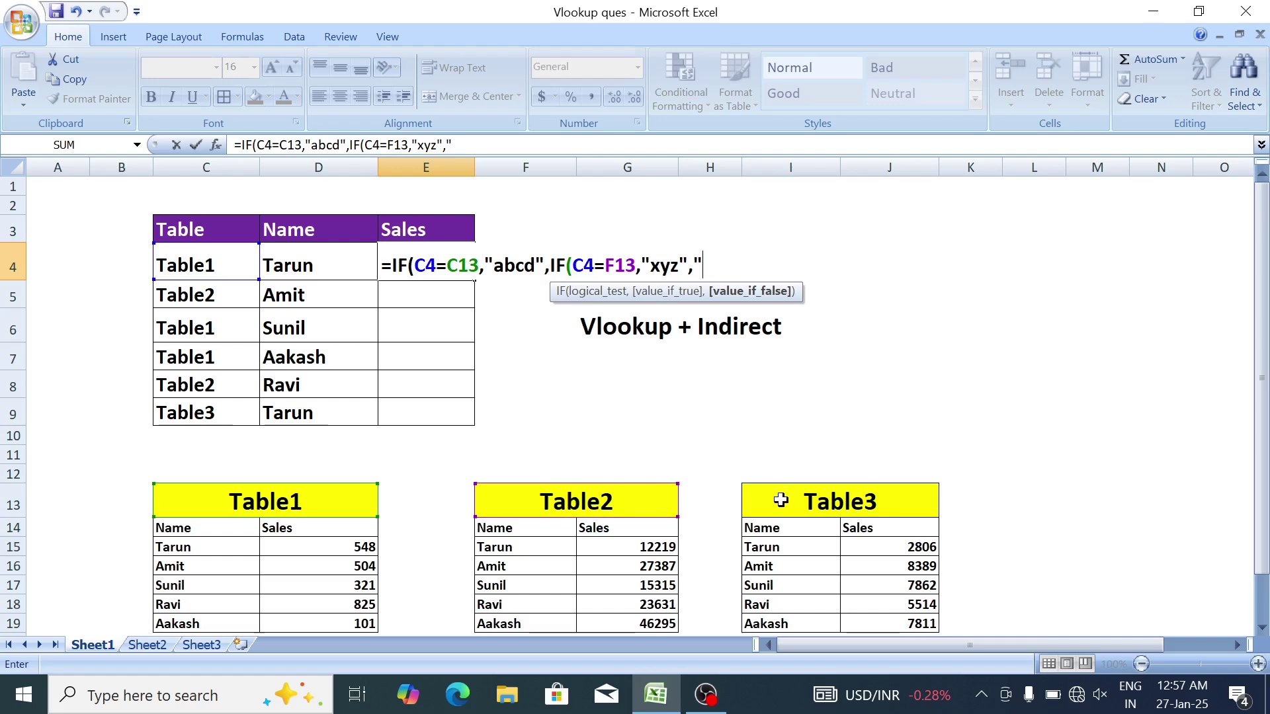
pyautogui.write('q')
pyautogui.press('BackSpace')
pyautogui.write('qqq')
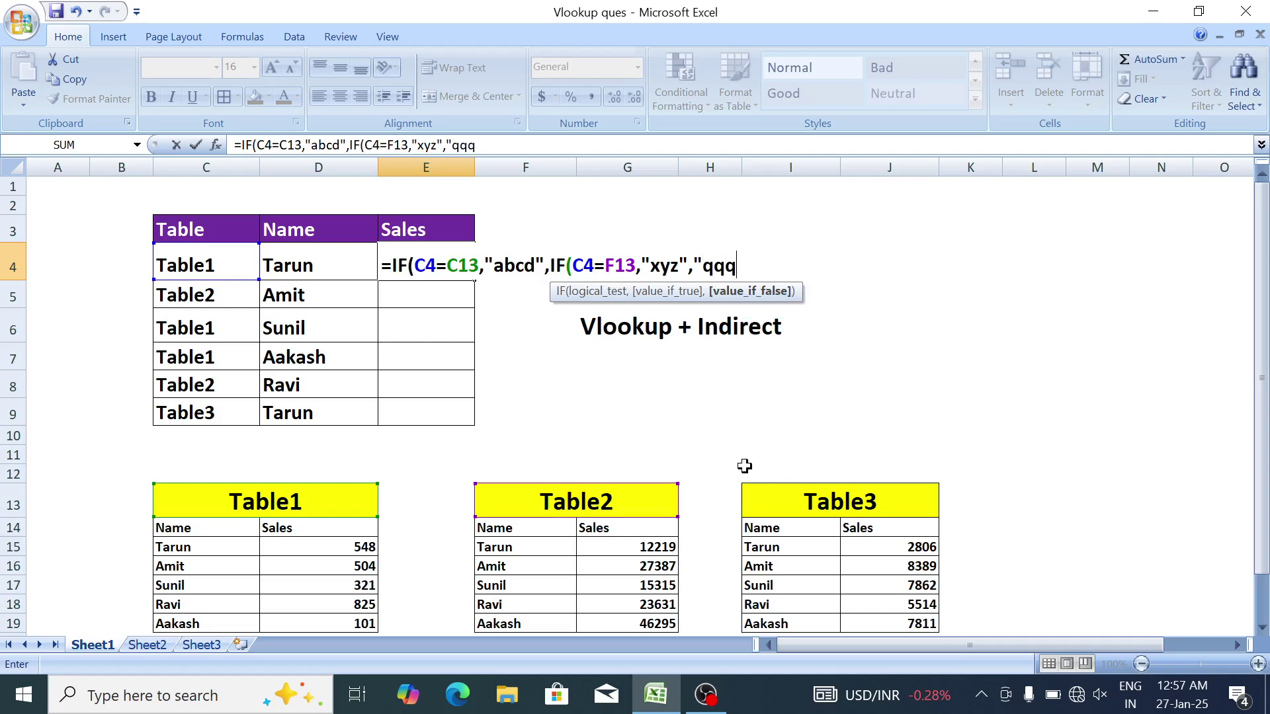
pyautogui.write('q"))')
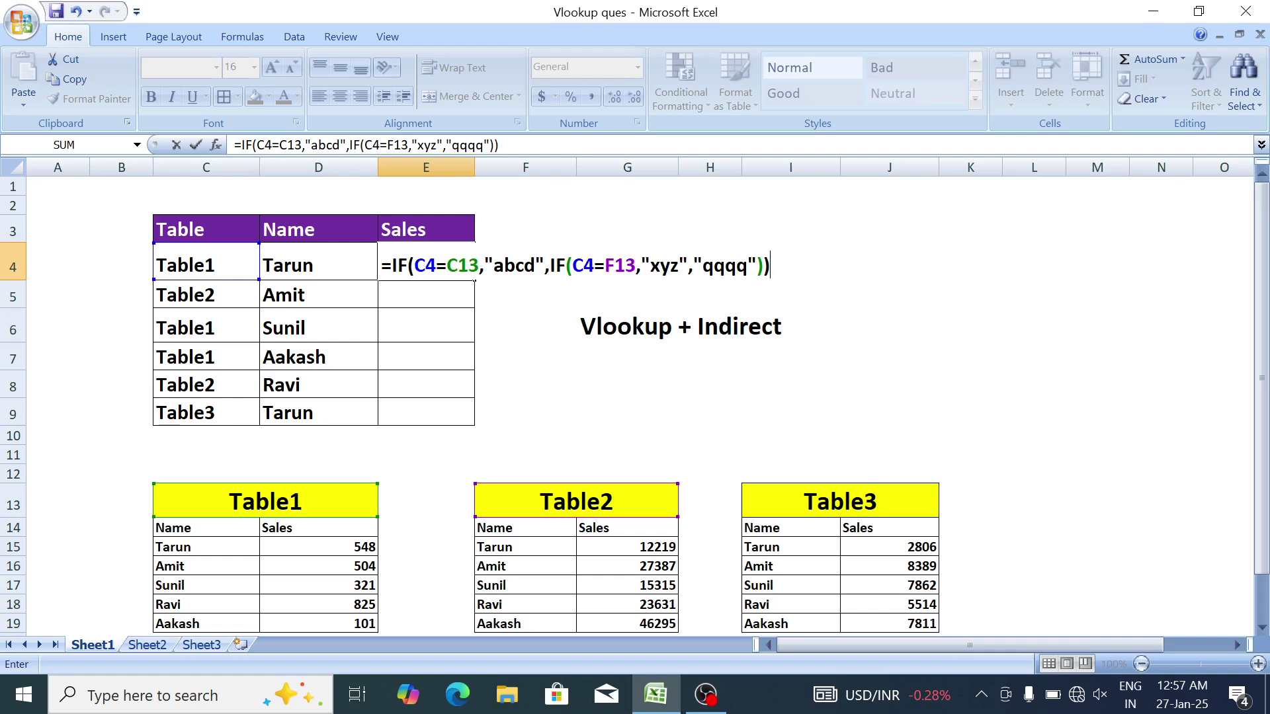
# Review the first test and its true value in the E4 formula, commit it, and select C4.
pyautogui.click(441, 271)
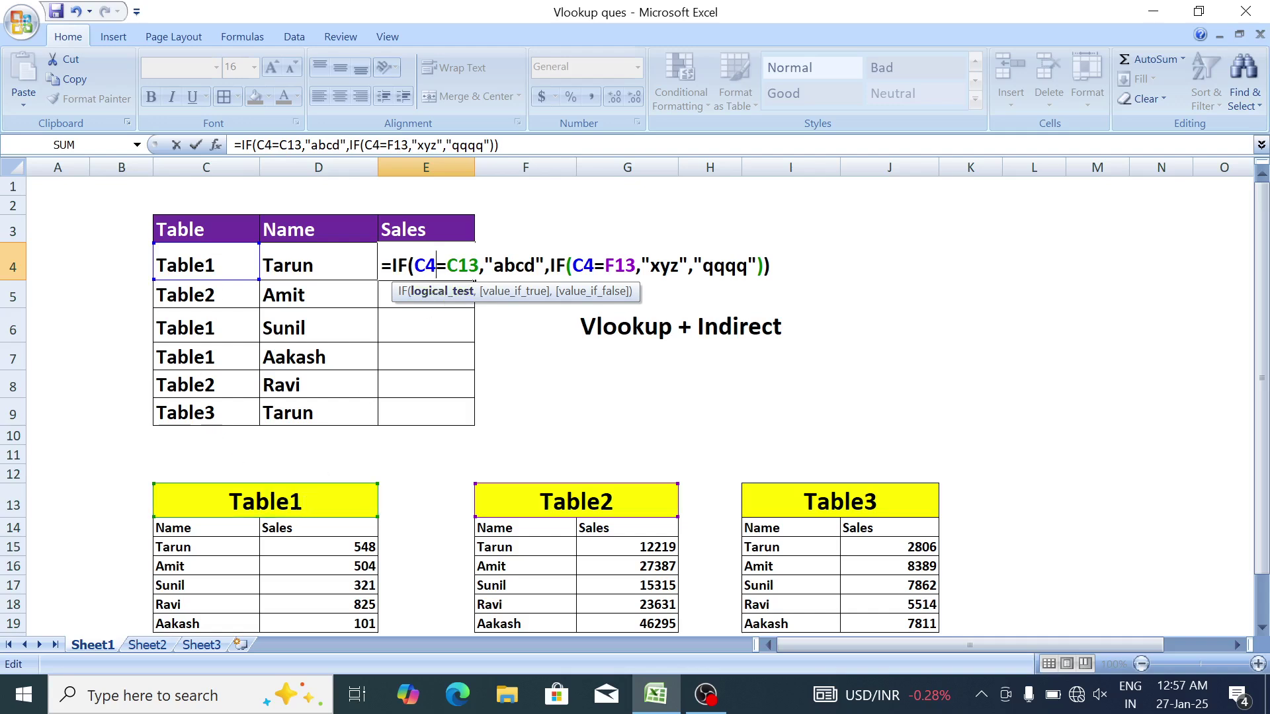
pyautogui.moveTo(426, 267); pyautogui.dragTo(468, 267)
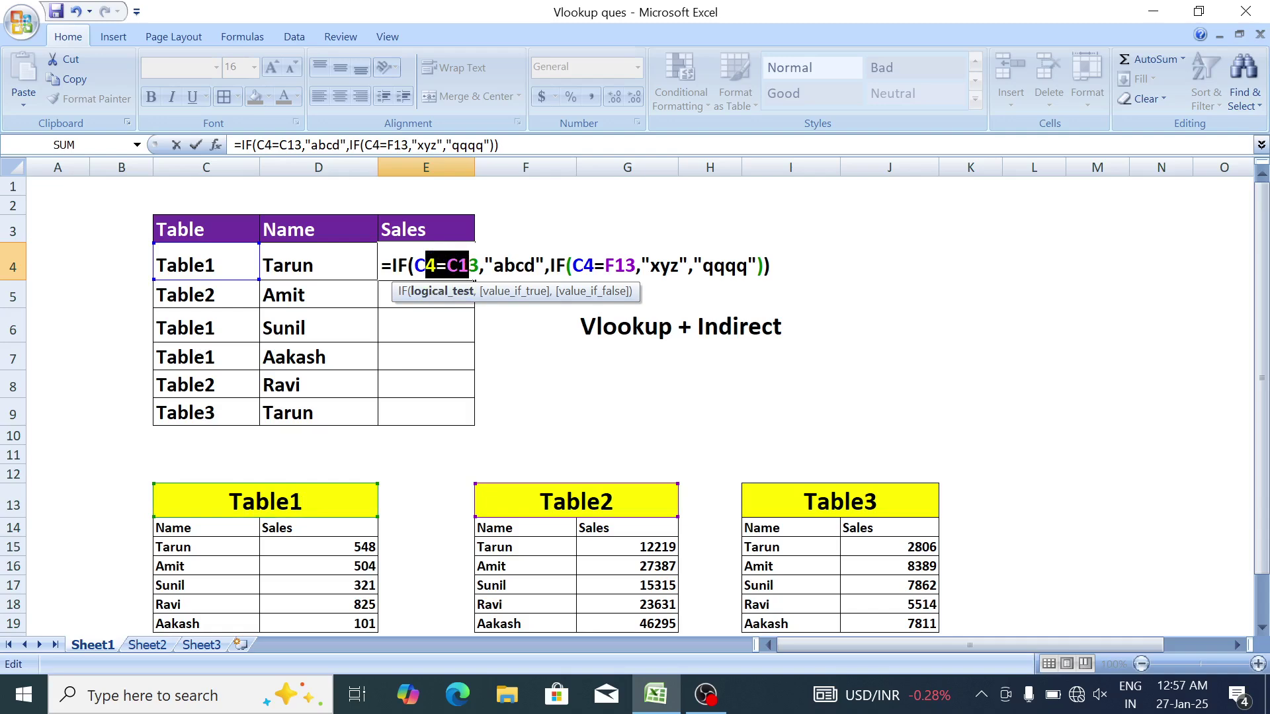
pyautogui.click(457, 267)
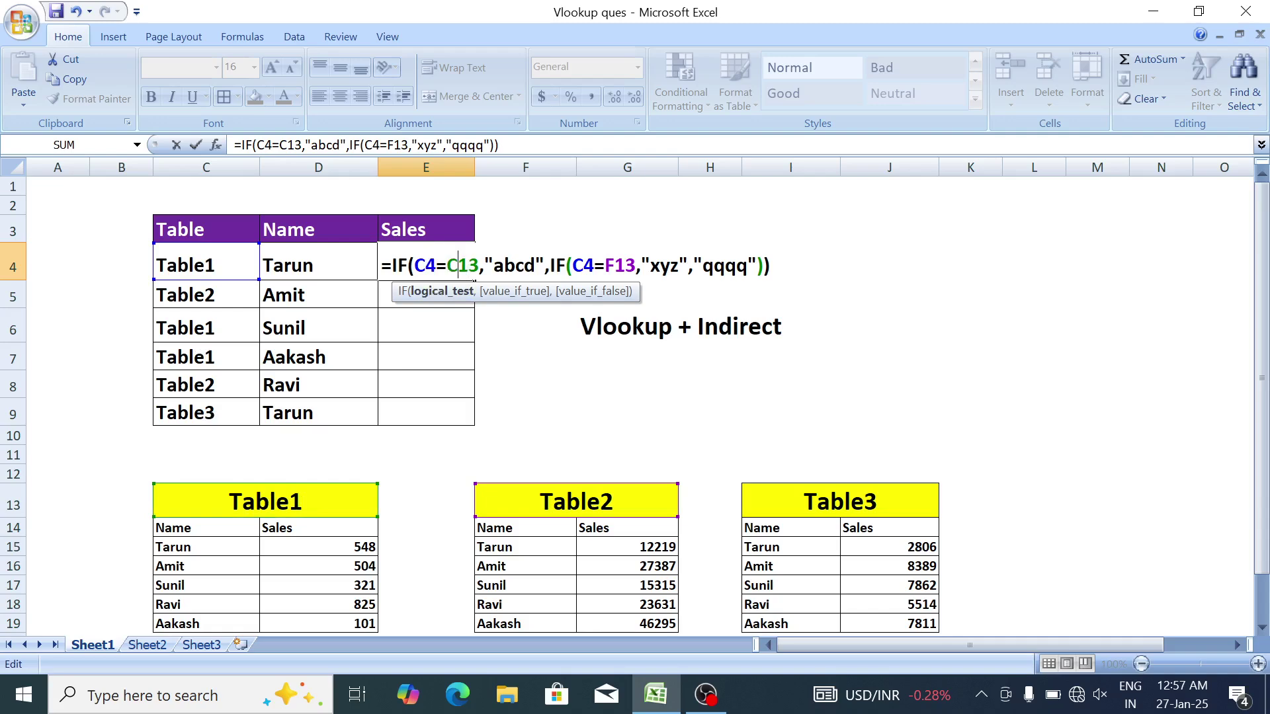
pyautogui.click(515, 266)
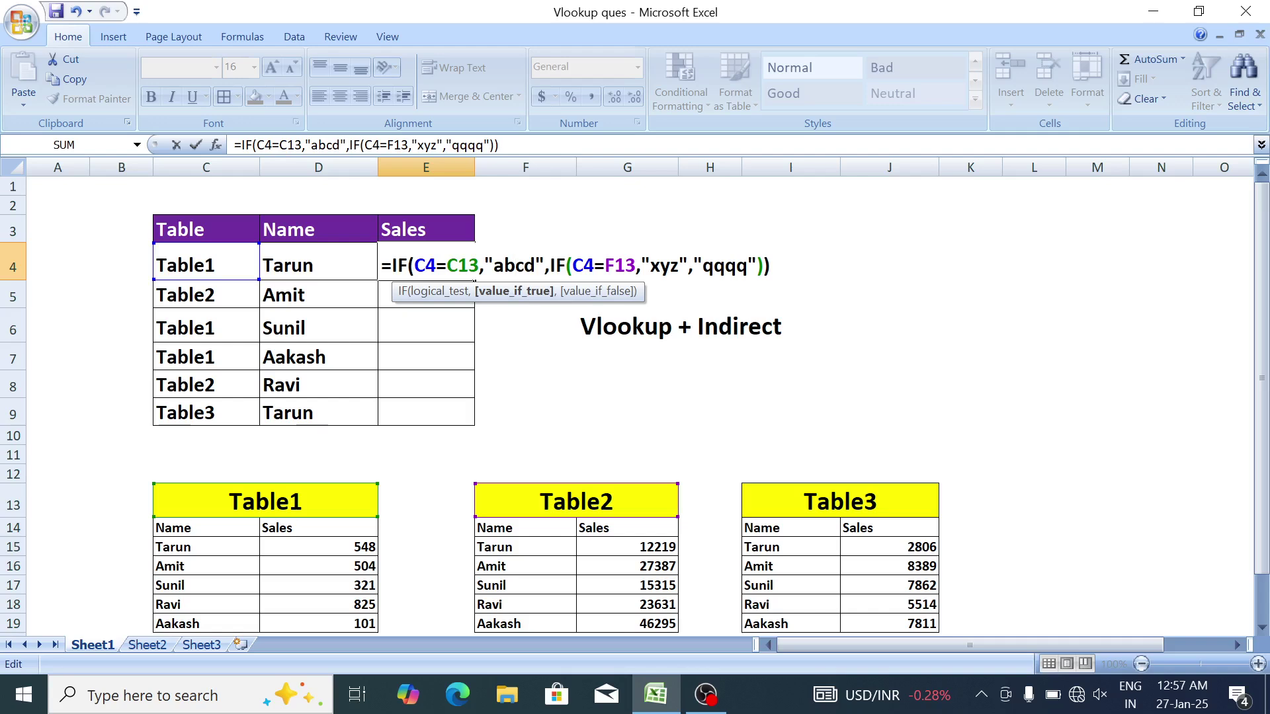
pyautogui.hotkey('ctrl', 'Return')
pyautogui.press('Left')
pyautogui.press('Left')
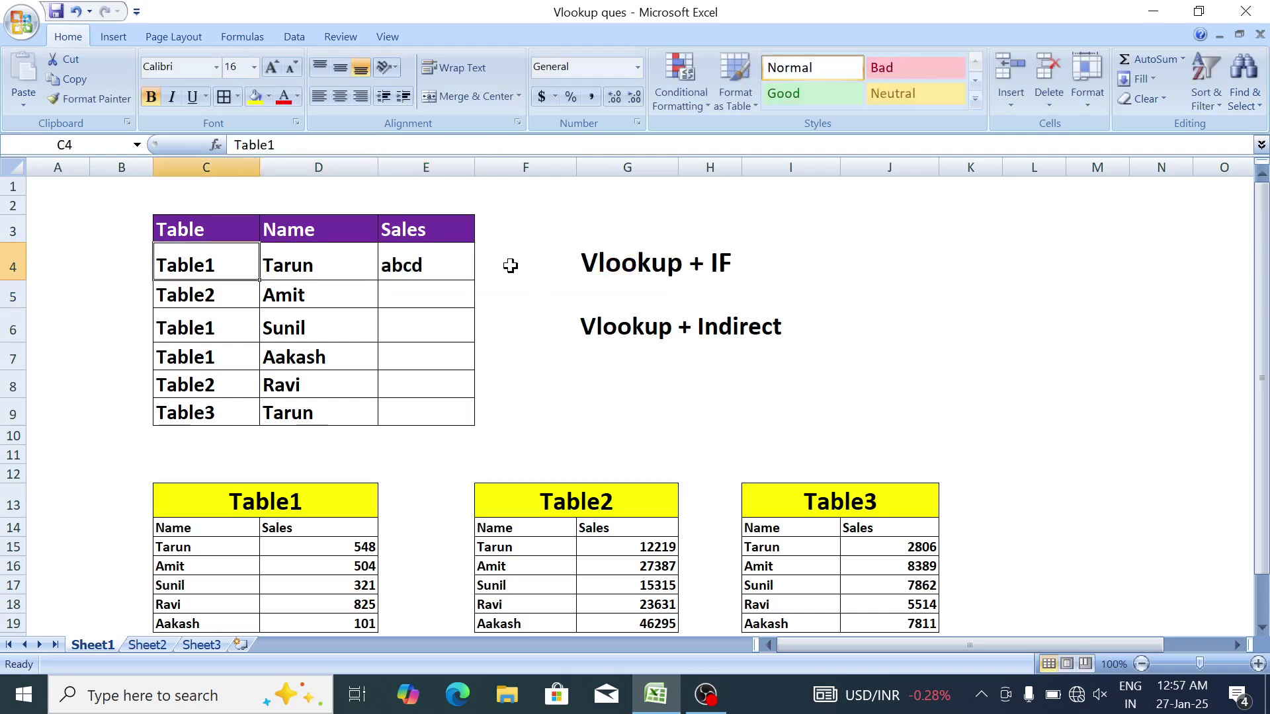
# Change the table name in C4 to Table2 to test the nested IF formula.
pyautogui.press('F2')
pyautogui.press('BackSpace')
pyautogui.write('@')
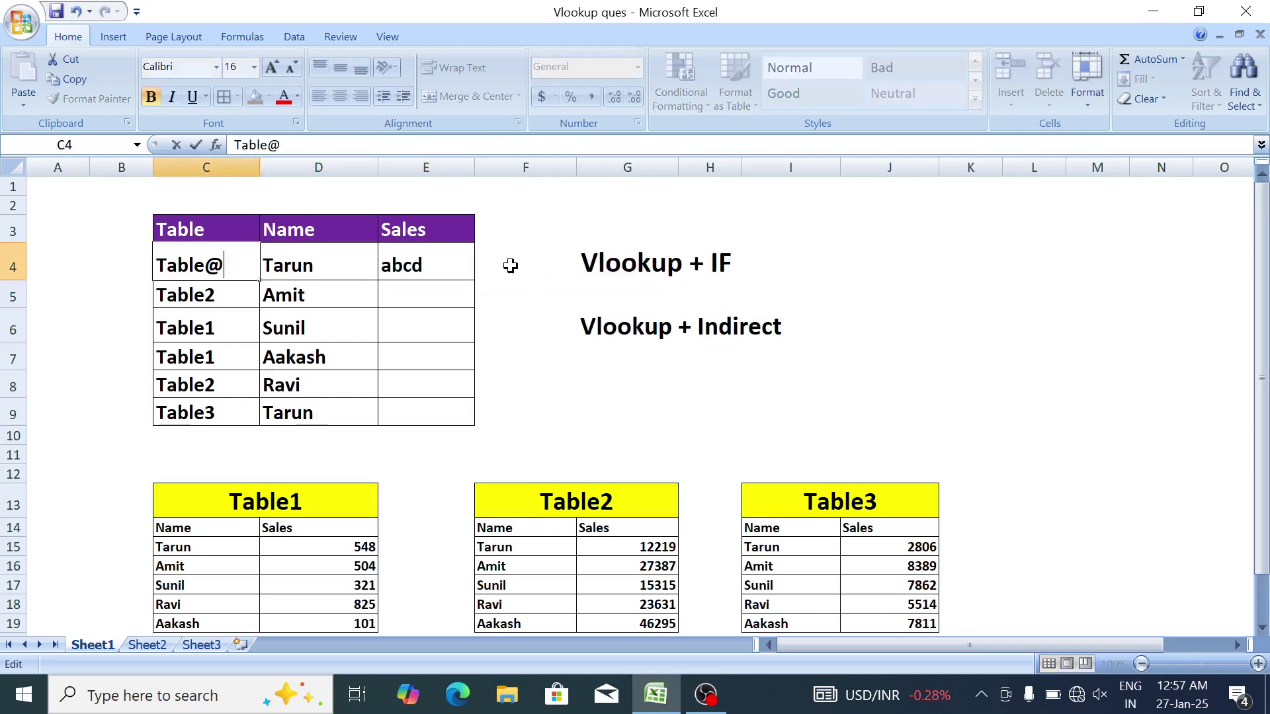
pyautogui.press('BackSpace')
pyautogui.write('2')
pyautogui.press('Return')
pyautogui.press('Up')
pyautogui.press('Right')
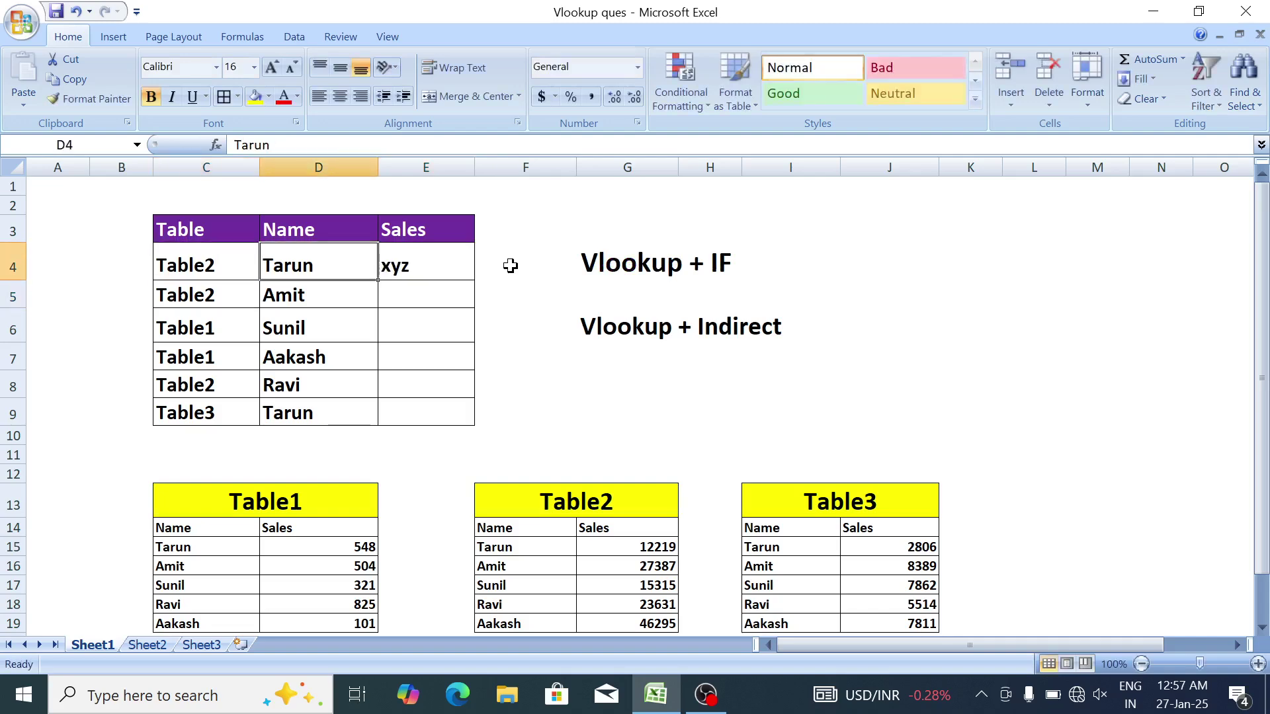
# Review the first test, the nested test and its true value in the E4 formula, leaving it unmodified.
pyautogui.press('Right')
pyautogui.press('F2')
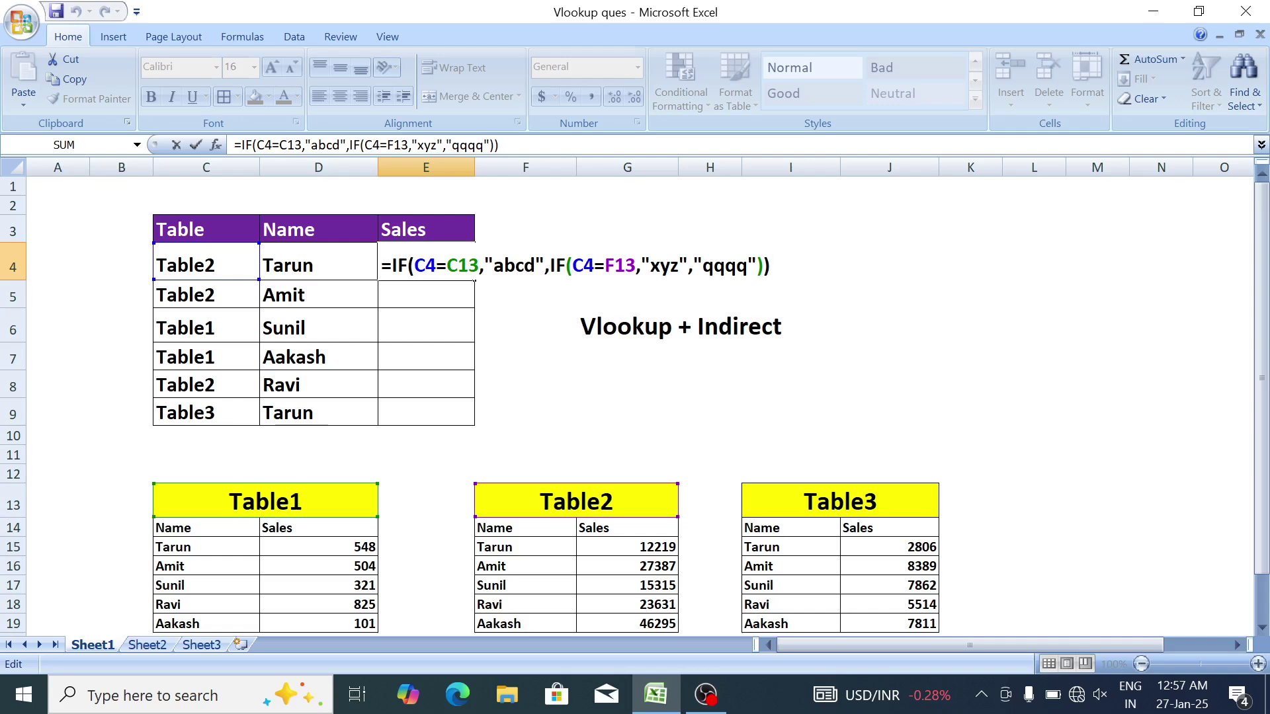
pyautogui.moveTo(415, 266); pyautogui.dragTo(469, 266)
pyautogui.click(458, 266)
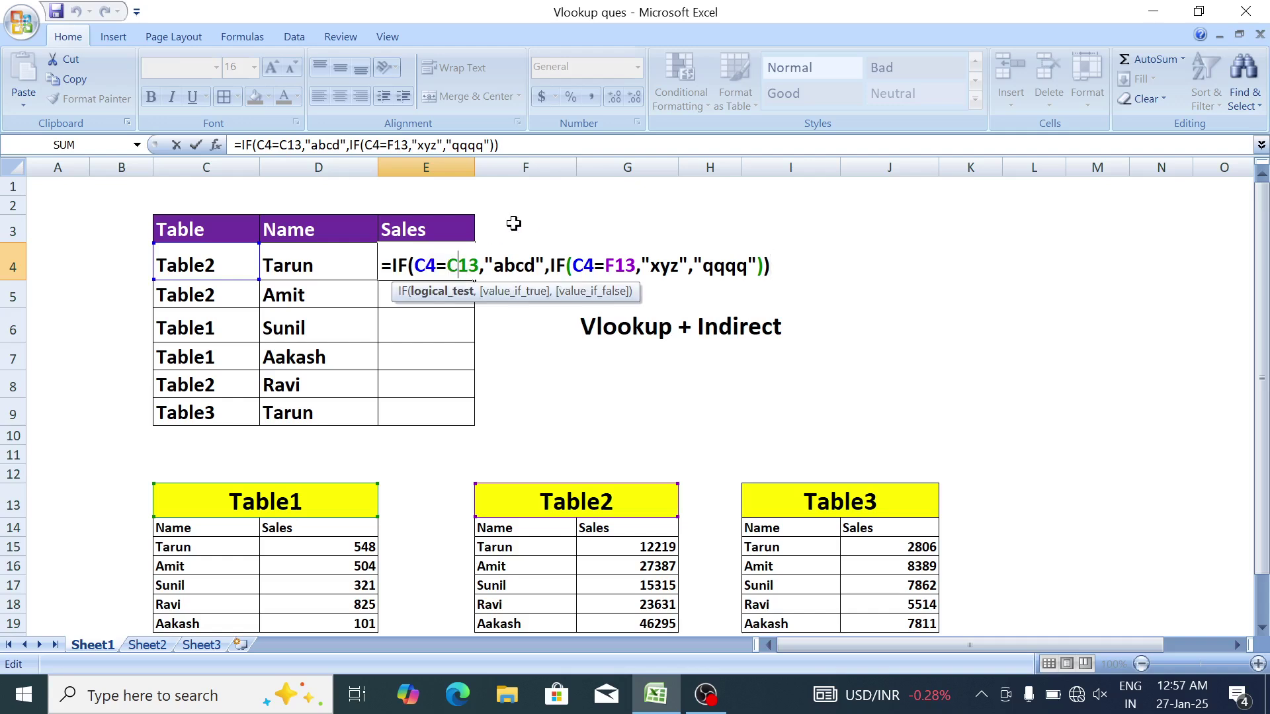
pyautogui.click(610, 266)
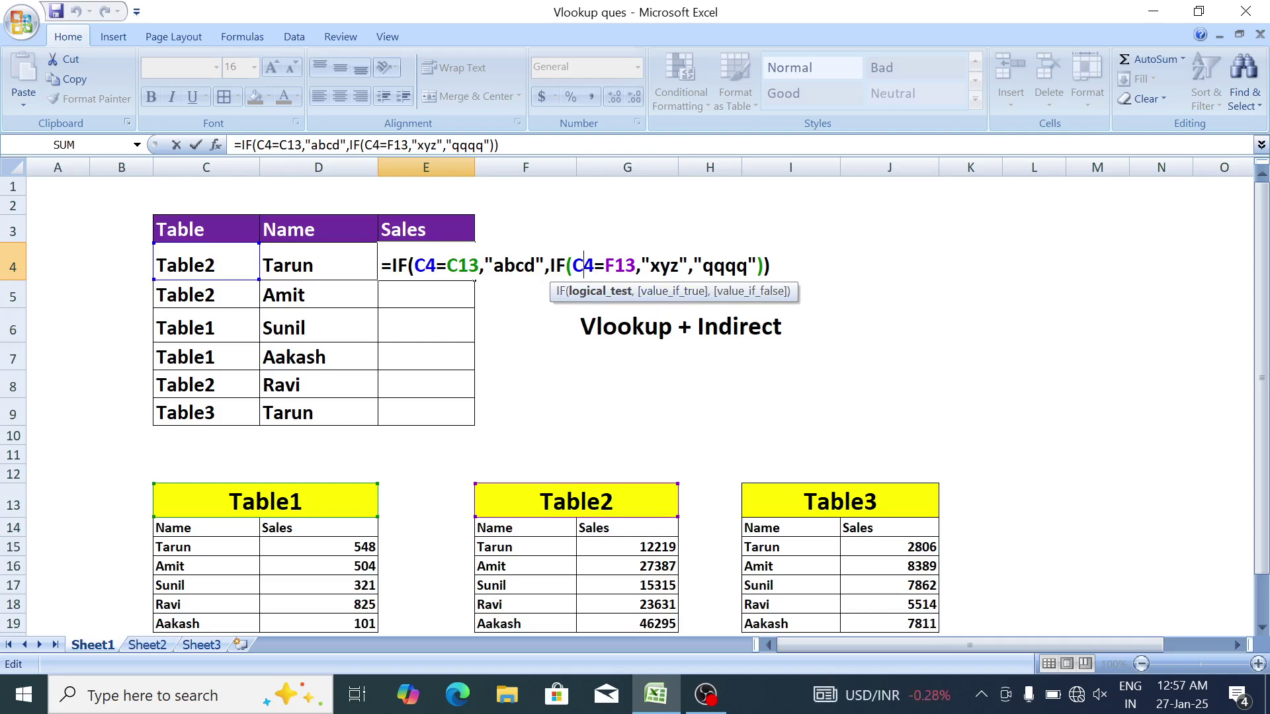
pyautogui.click(660, 265)
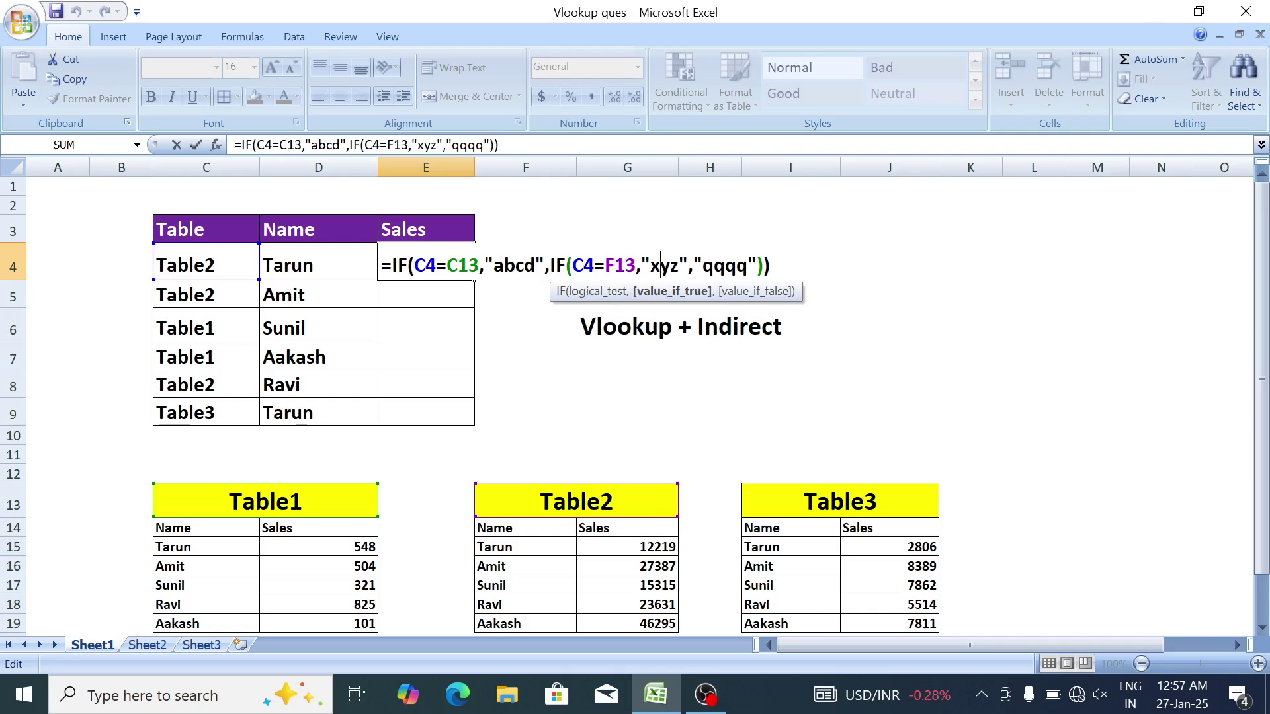
pyautogui.press('Return')
# Change the table name in C4 to Table3 to test the formula's final false value.
pyautogui.press('Up')
pyautogui.press('Left')
pyautogui.press('Left')
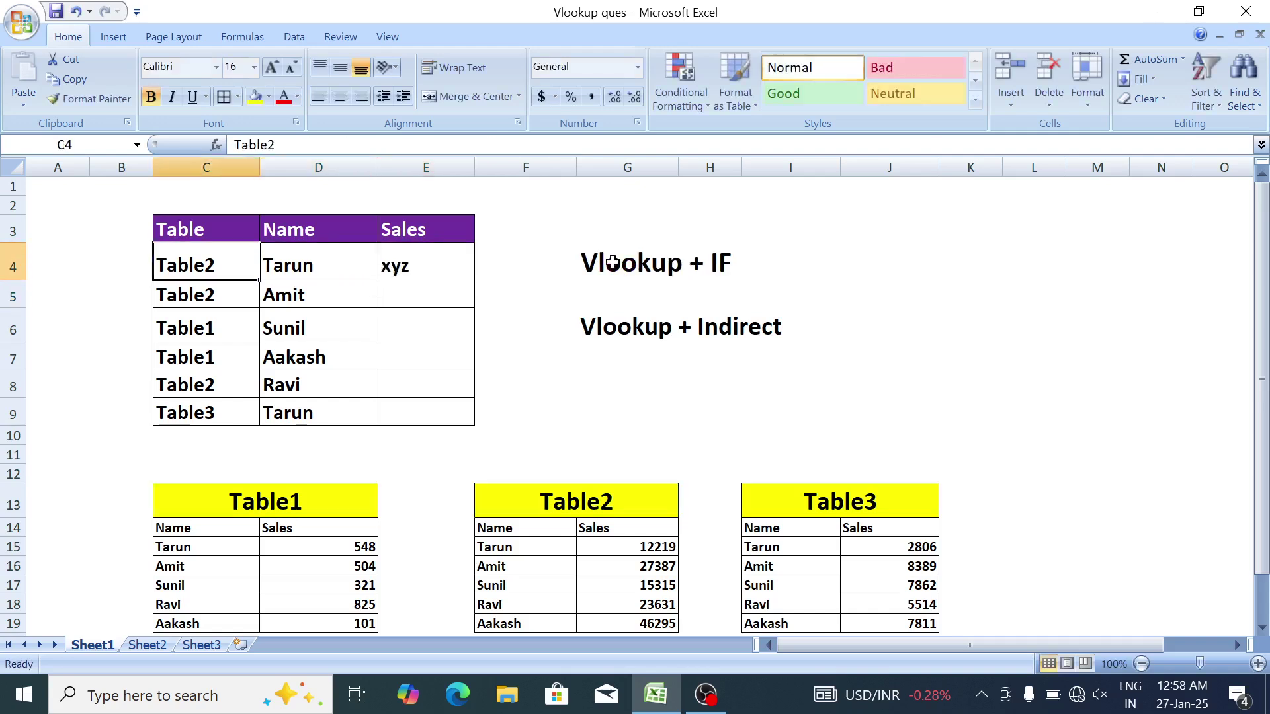
pyautogui.press('F2')
pyautogui.press('BackSpace')
pyautogui.write('3')
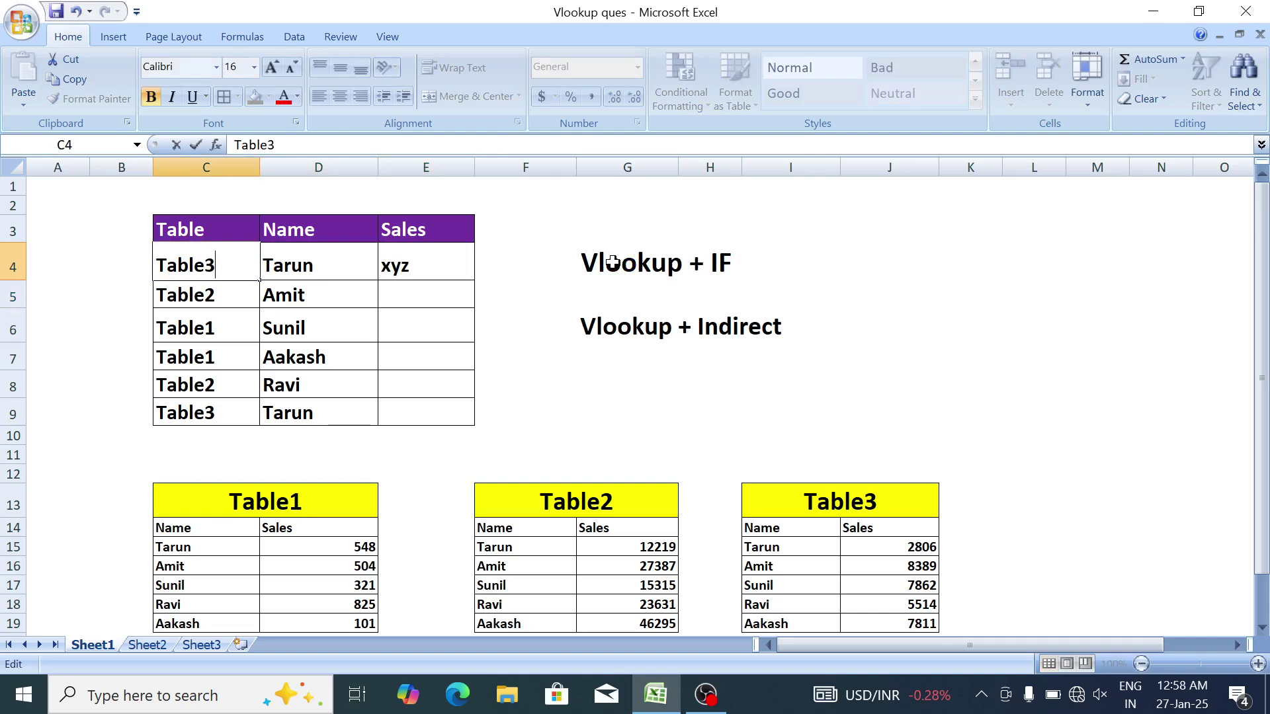
pyautogui.press('Return')
pyautogui.press('Up')
pyautogui.press('Right')
pyautogui.press('Left')
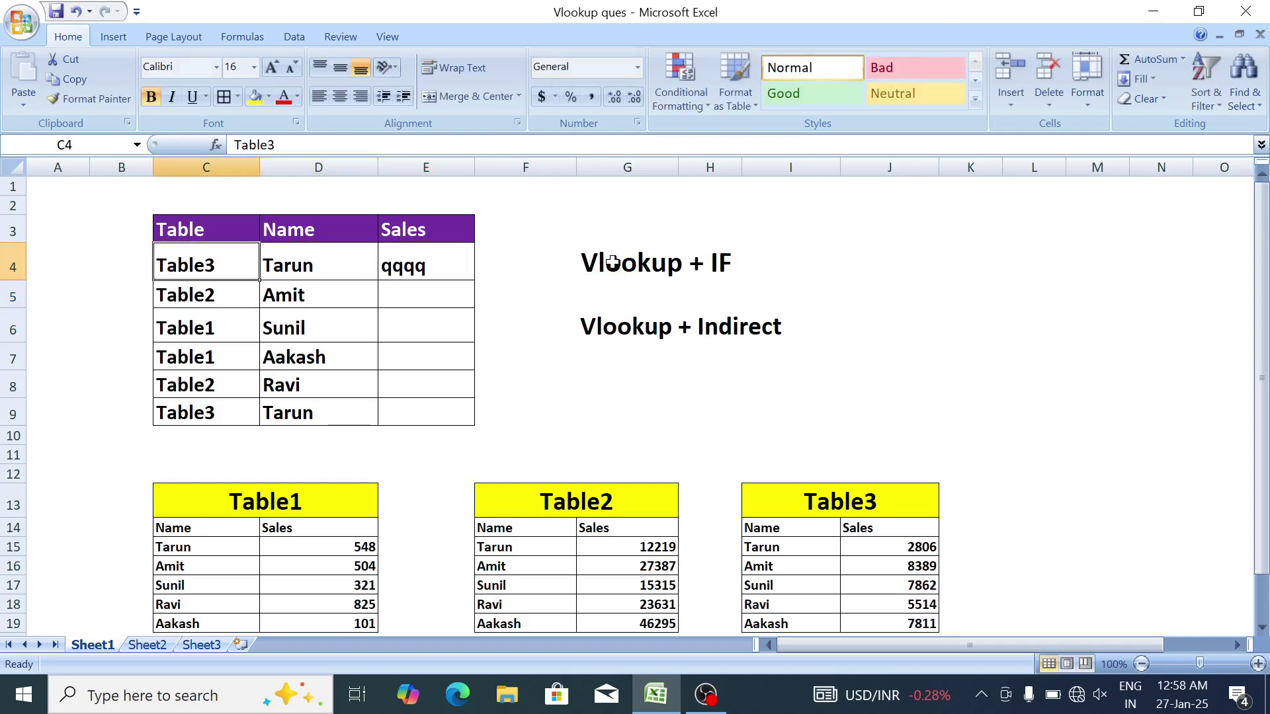
# Restore the table name in C4 to Table1 and clear the trial formula from E4.
pyautogui.press('F2')
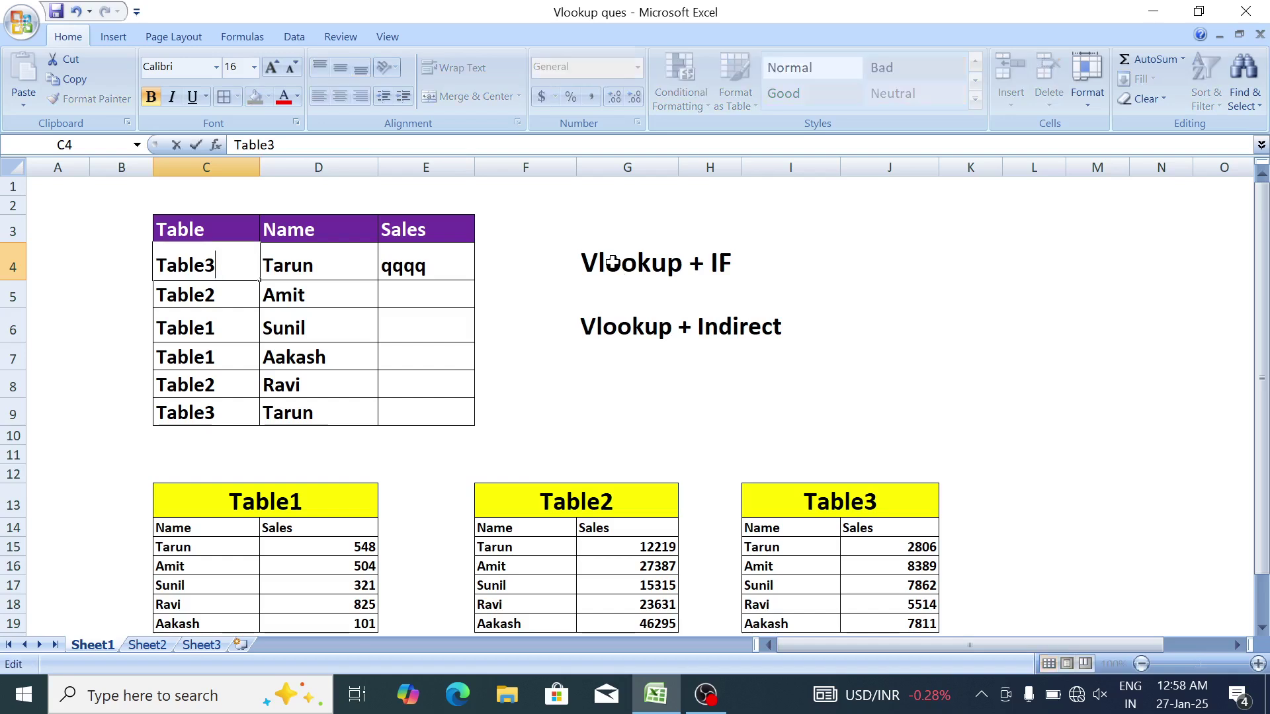
pyautogui.press('Return')
pyautogui.press('Up')
pyautogui.press('Right')
pyautogui.press('Right')
pyautogui.press('Delete')
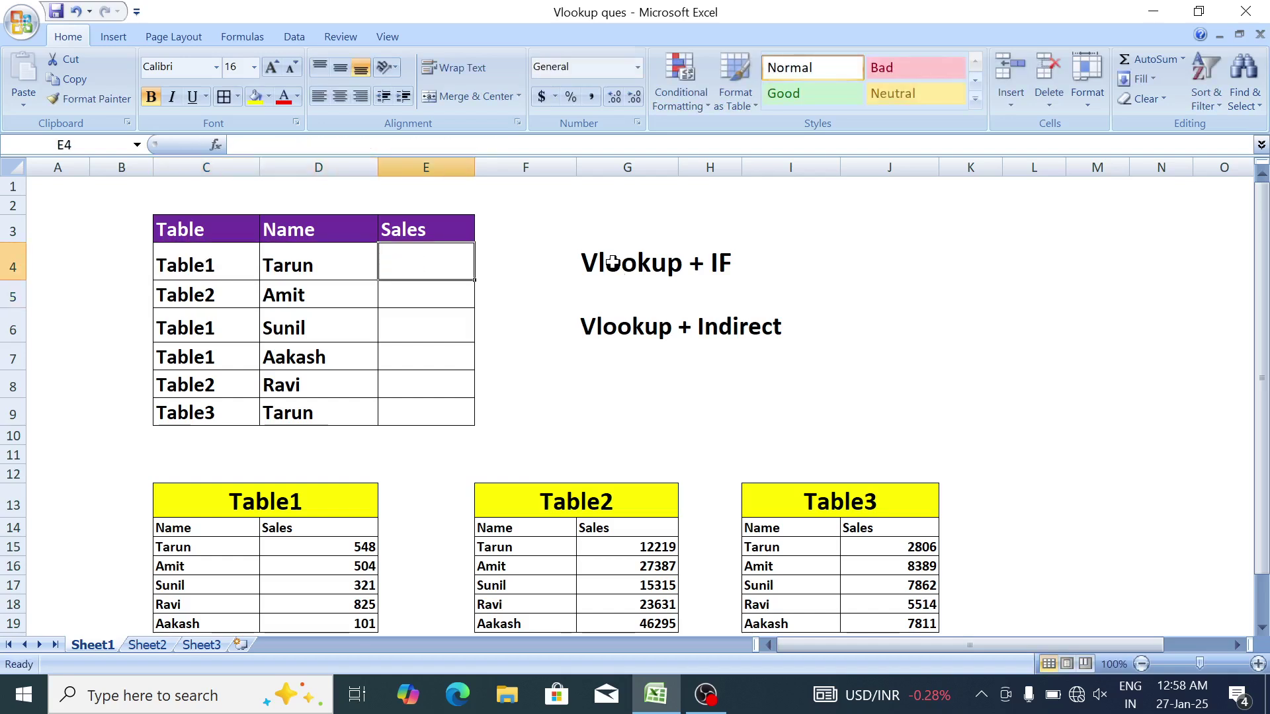
# Begin an IF formula in E4 with the logical test C4=$C$13, locking the Table1 heading as an absolute reference.
pyautogui.write('=if')
pyautogui.press('Tab')
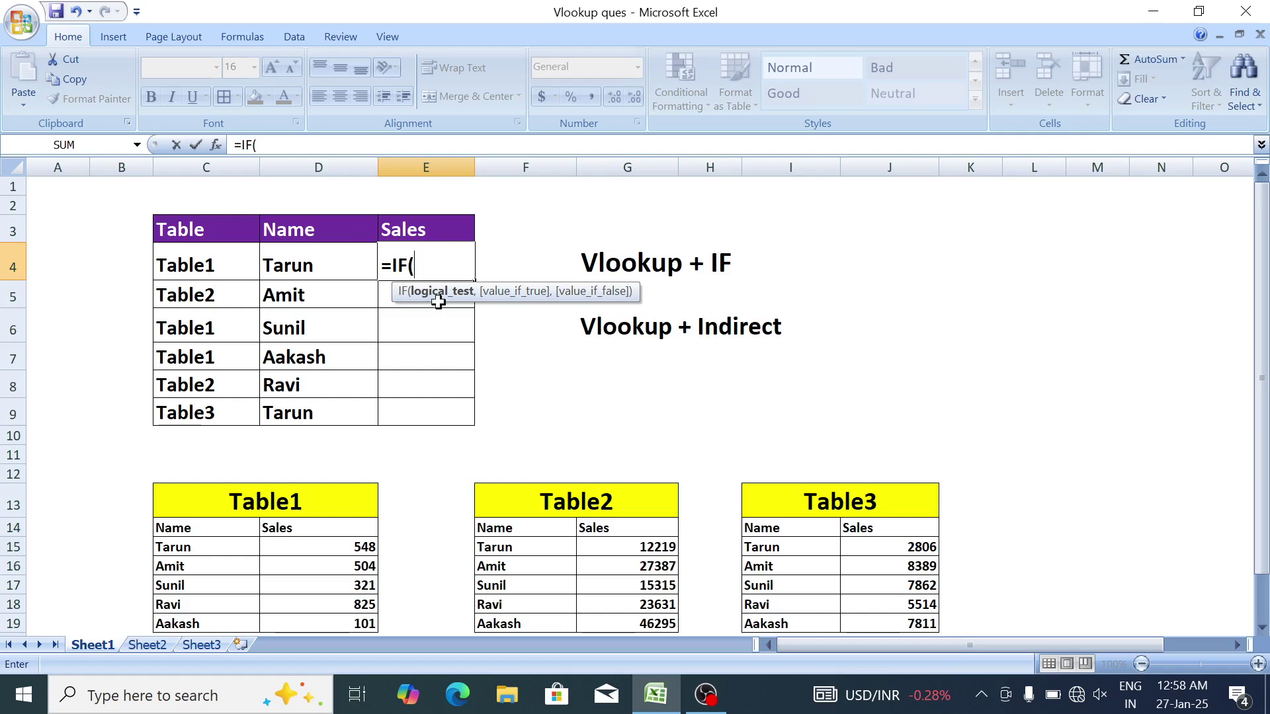
pyautogui.click(218, 263)
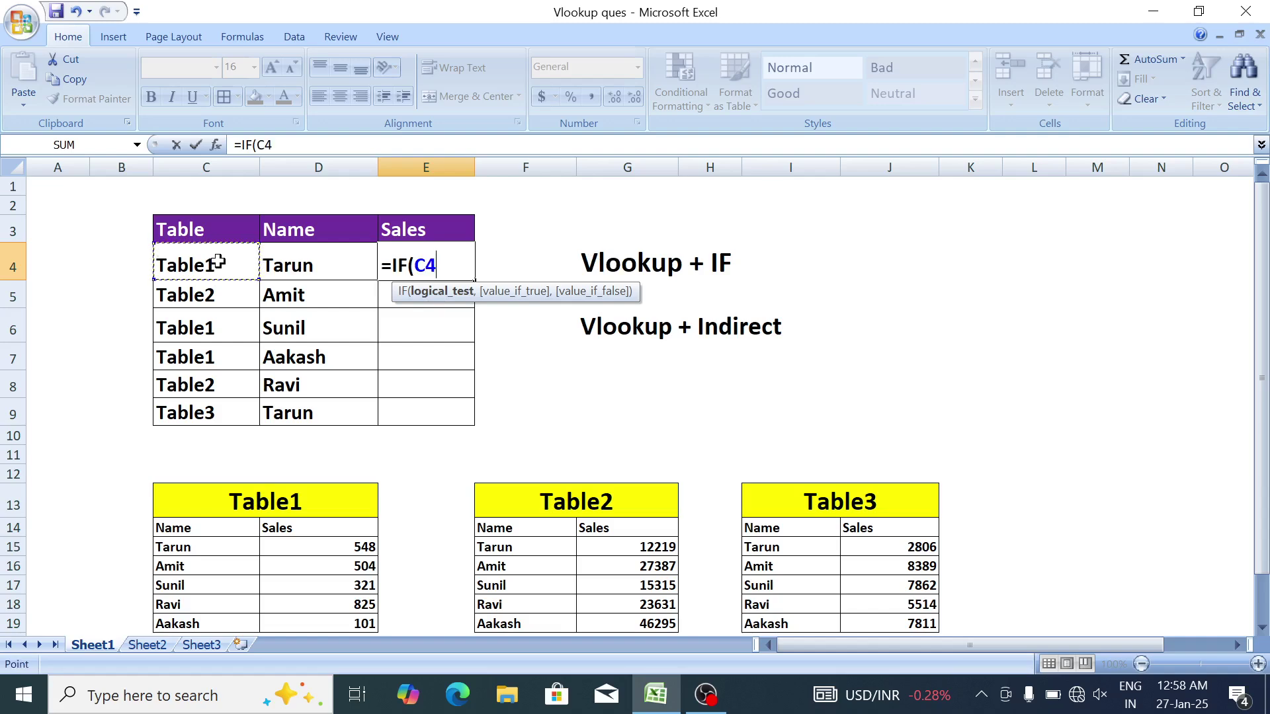
pyautogui.write('=')
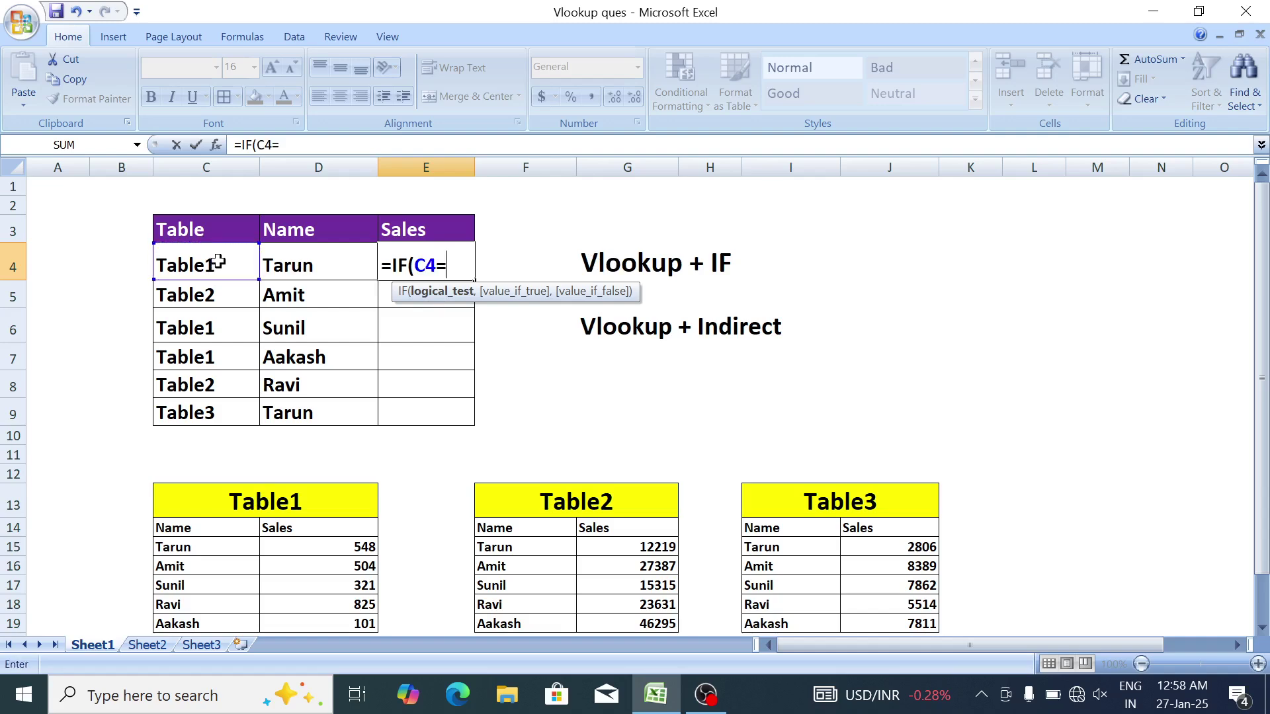
pyautogui.click(312, 502)
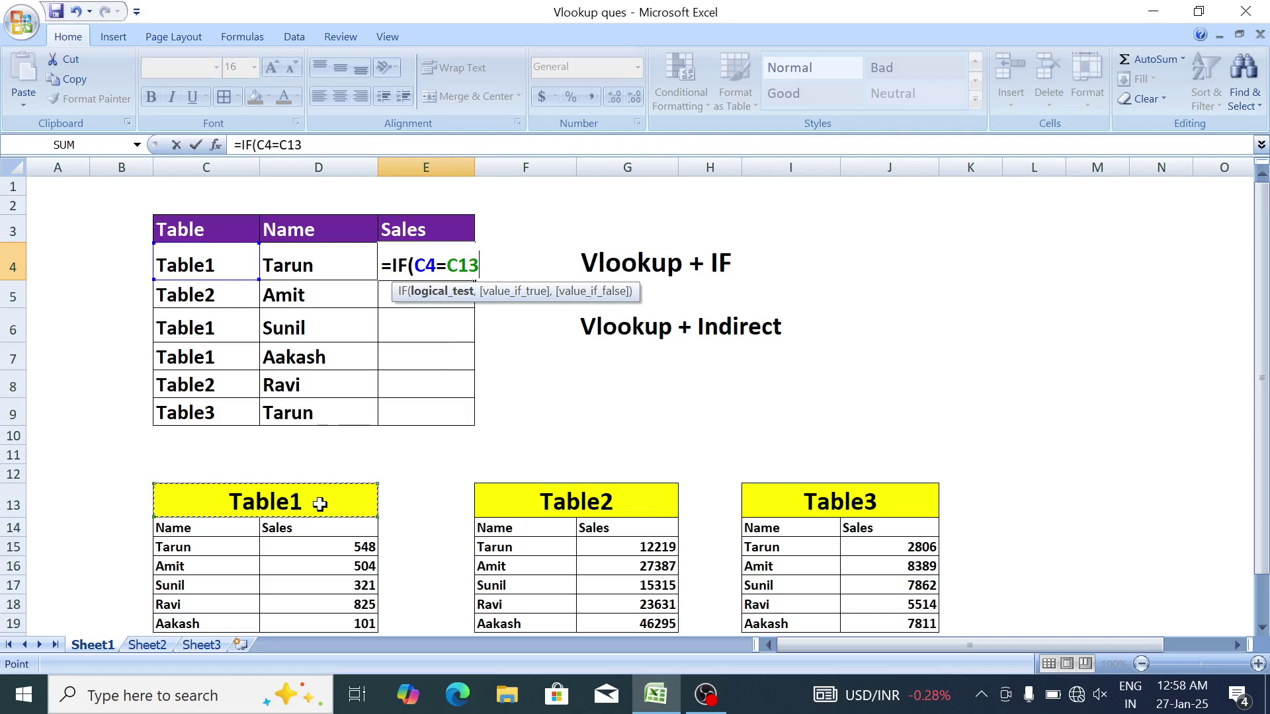
pyautogui.press('F4')
pyautogui.write(',')
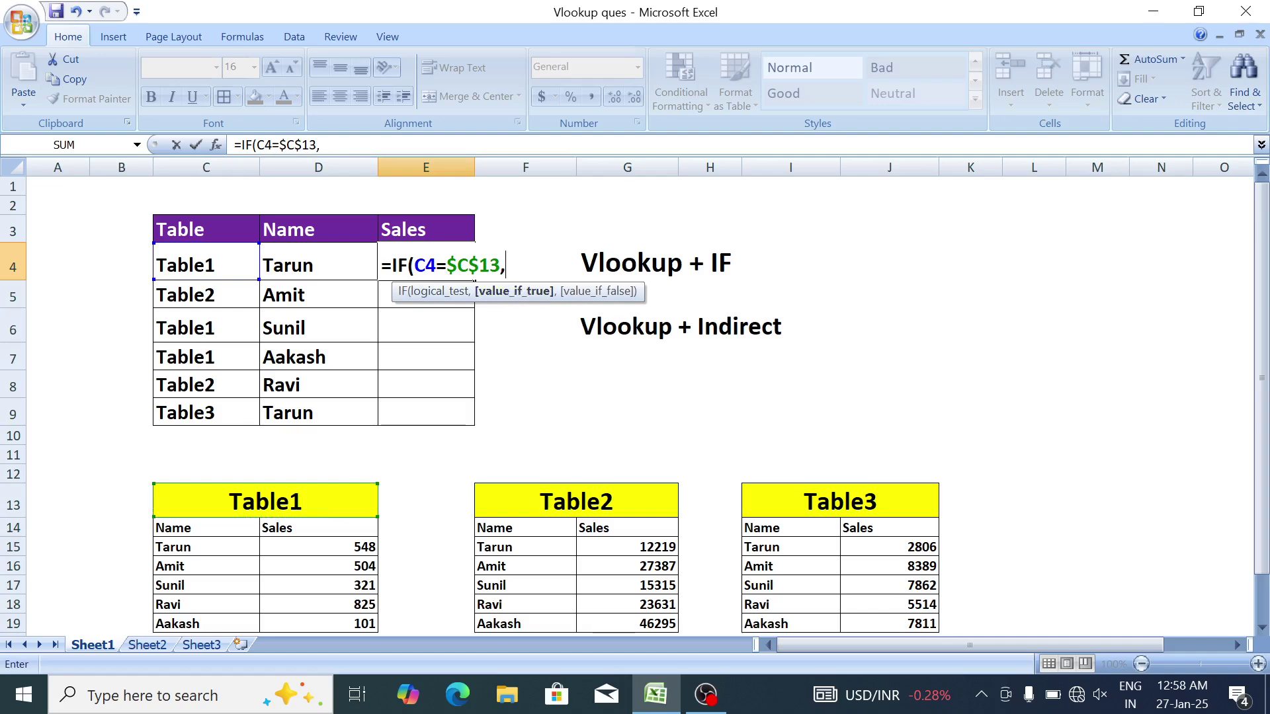
# Add VLOOKUP(D4,$C$14:$D$19,2,0) as the value if true, looking the name up in Table1 with an exact match.
pyautogui.write('vl')
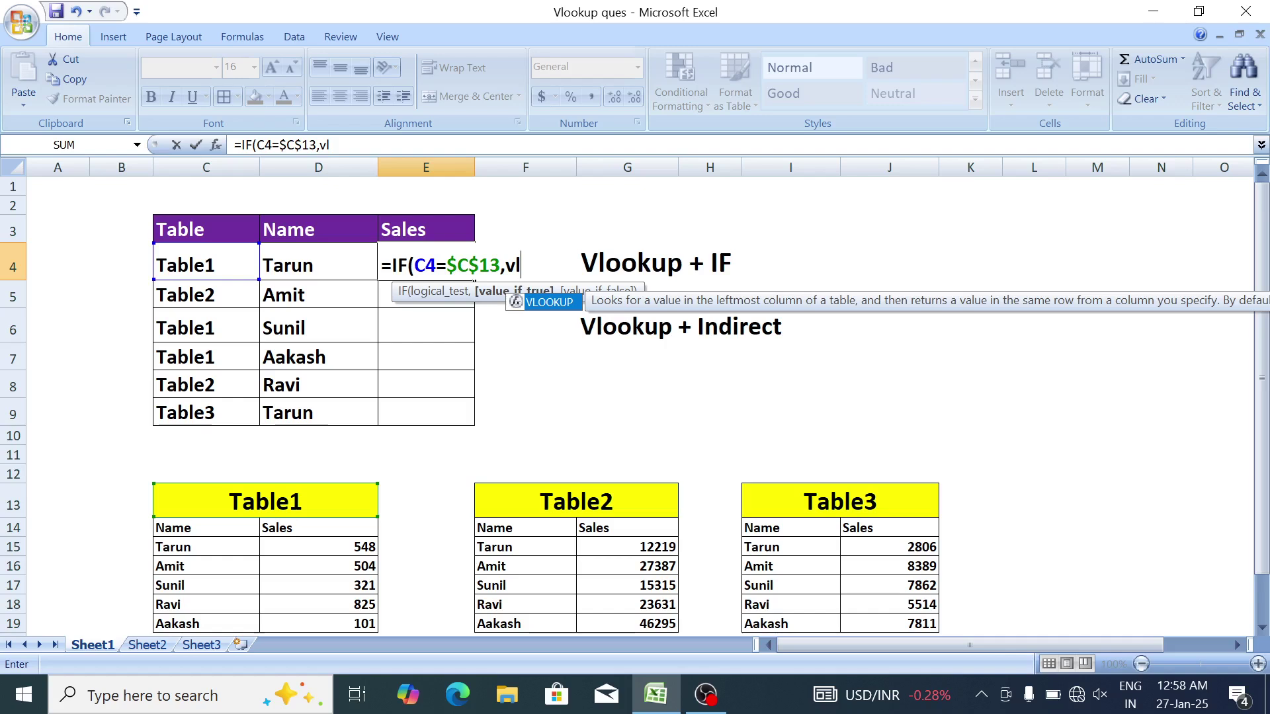
pyautogui.press('Tab')
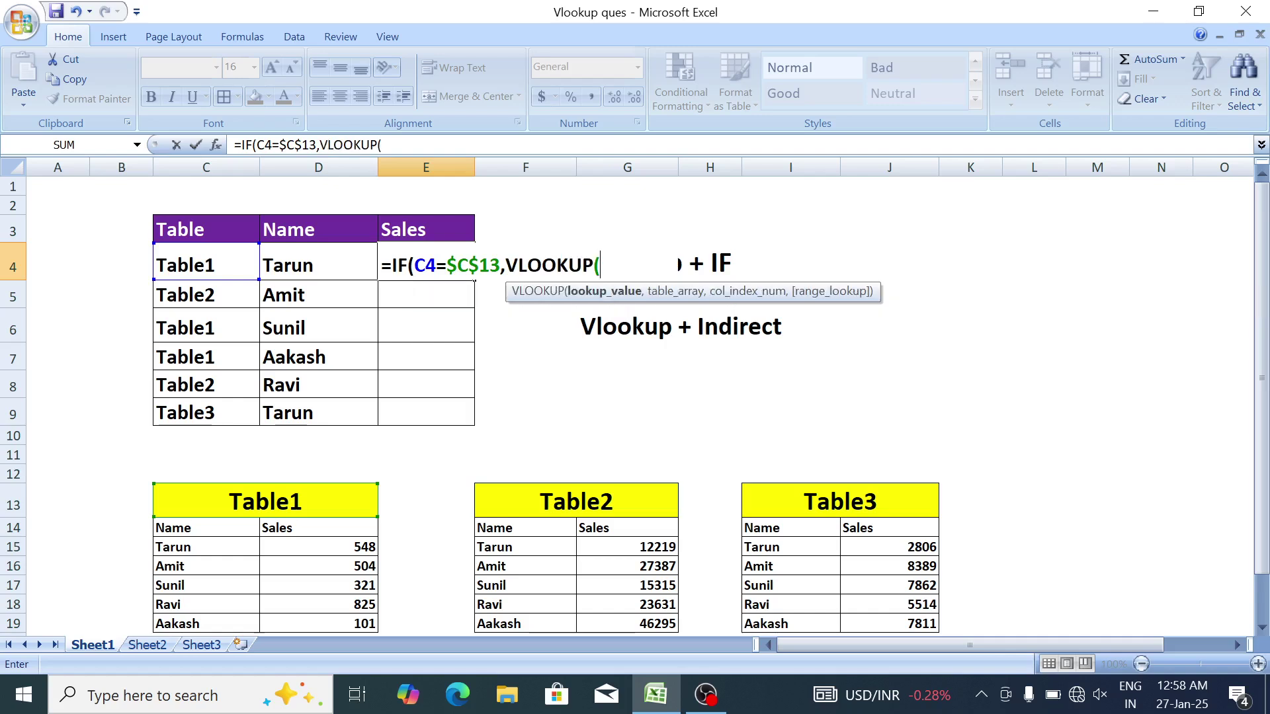
pyautogui.click(320, 264)
pyautogui.write(',')
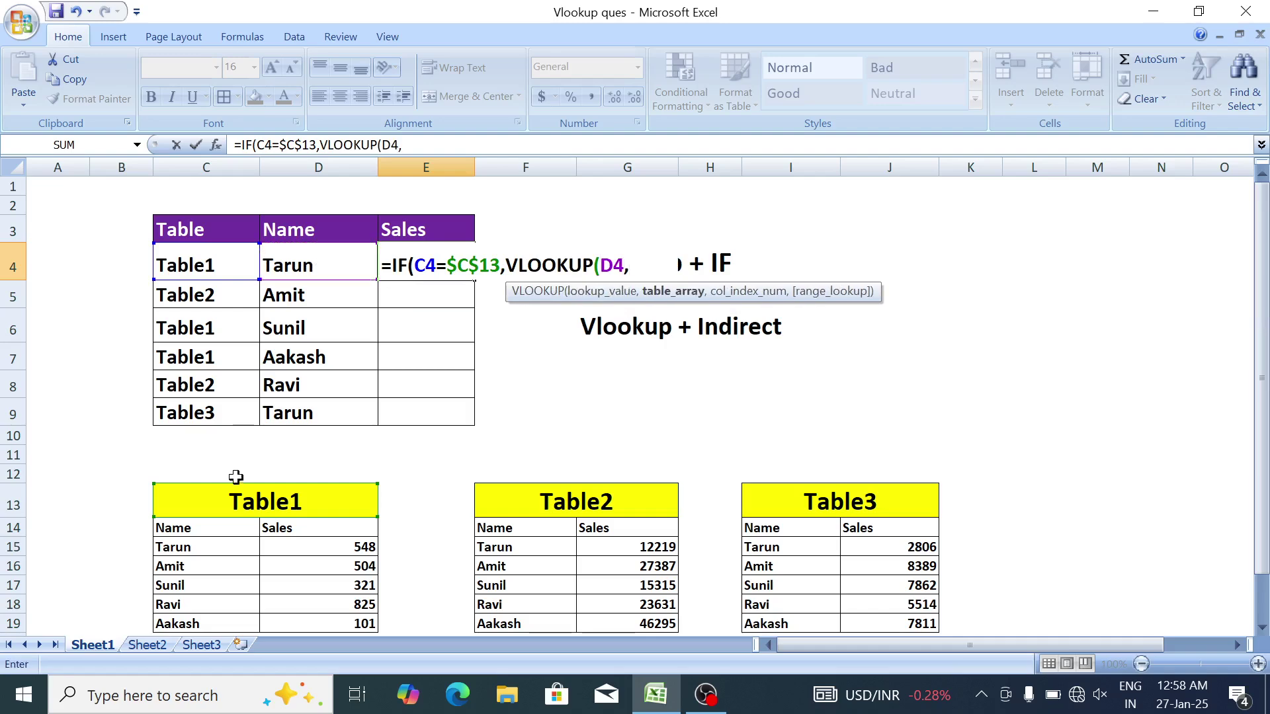
pyautogui.moveTo(221, 531); pyautogui.dragTo(337, 576)
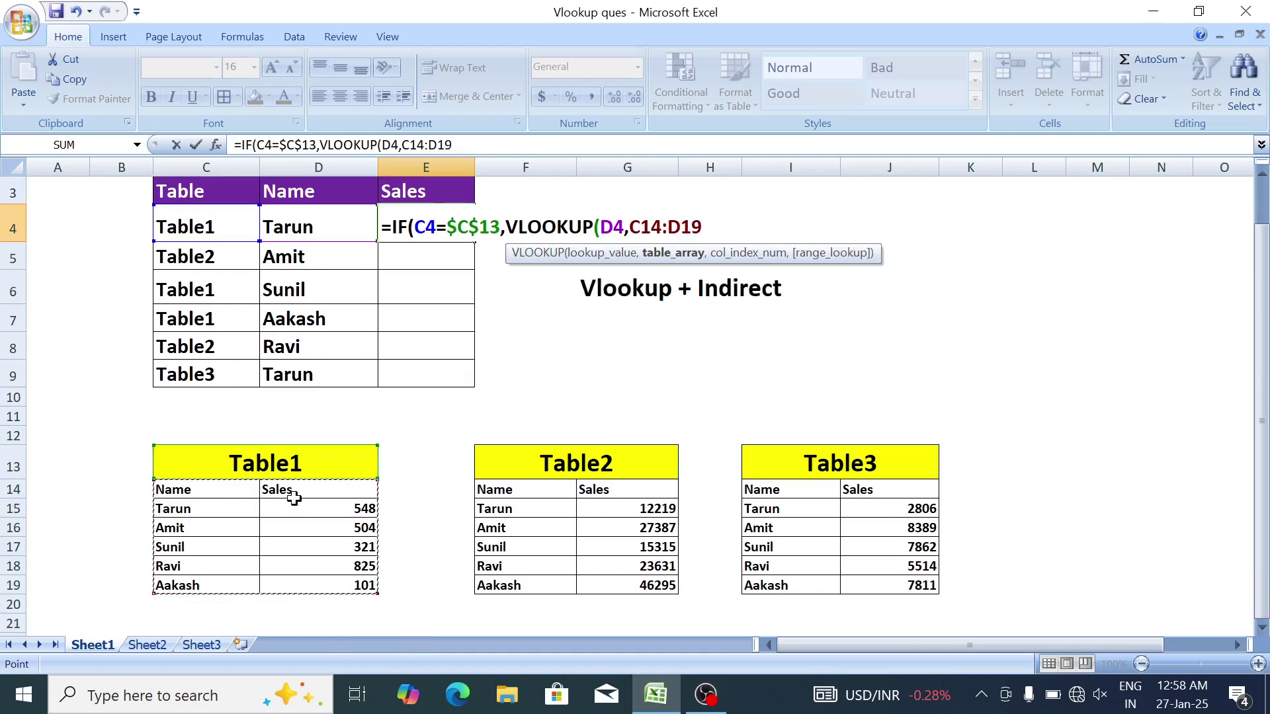
pyautogui.press('F4')
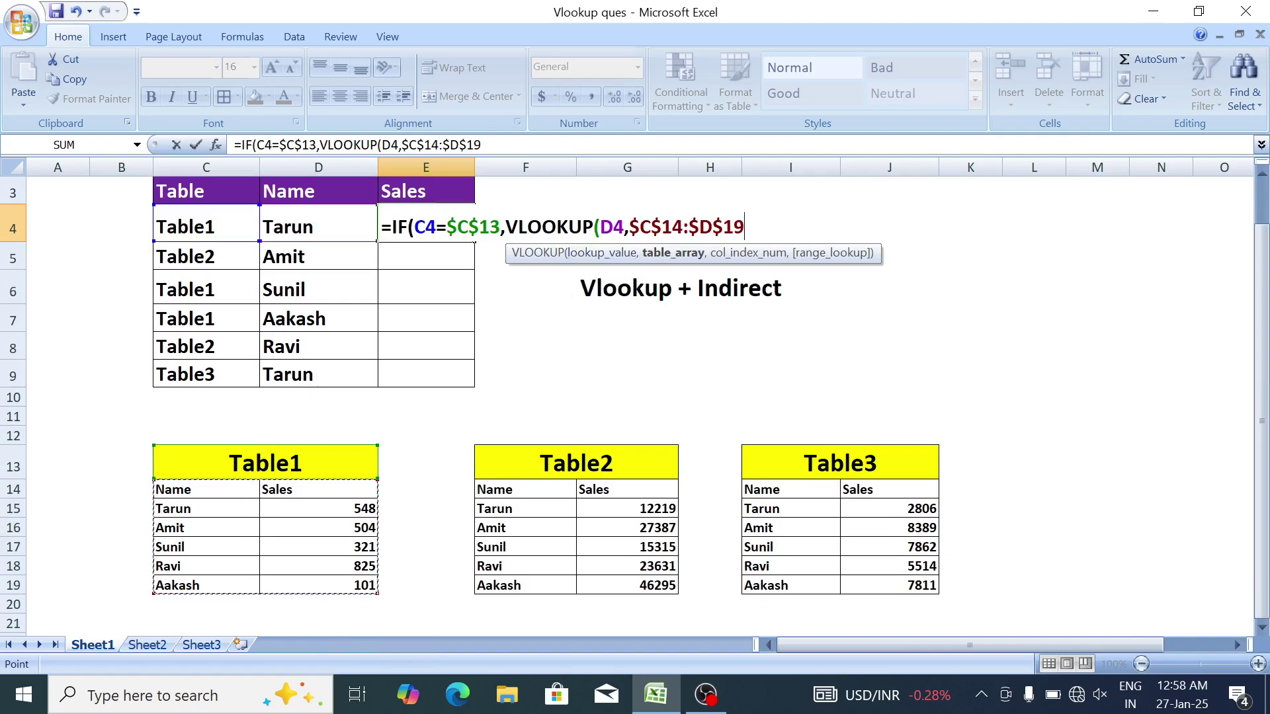
pyautogui.write(',')
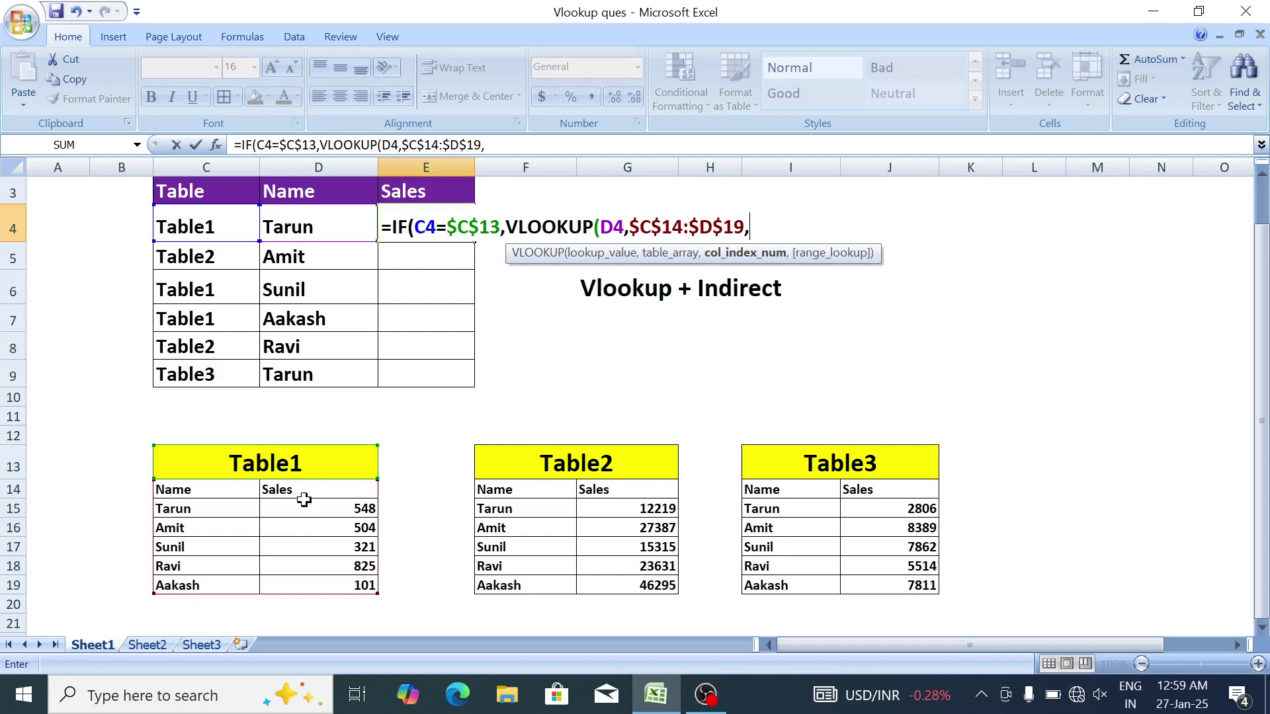
pyautogui.write('2,0')
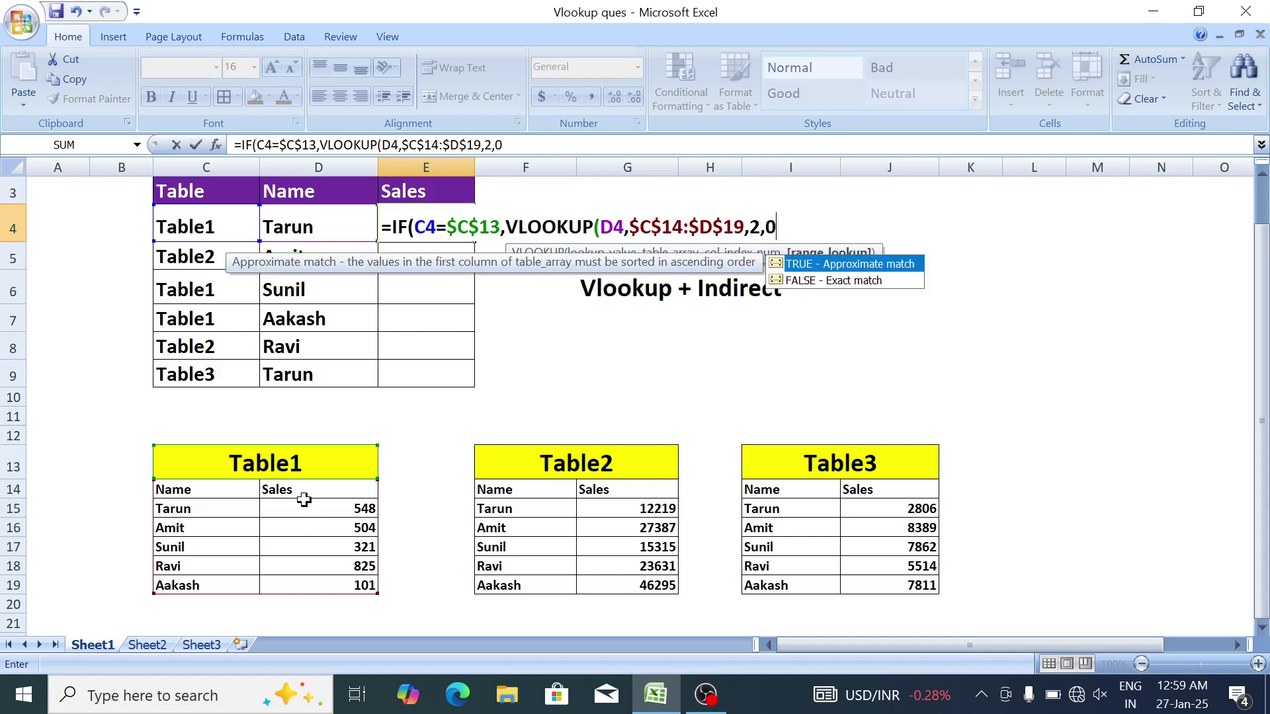
pyautogui.write(')')
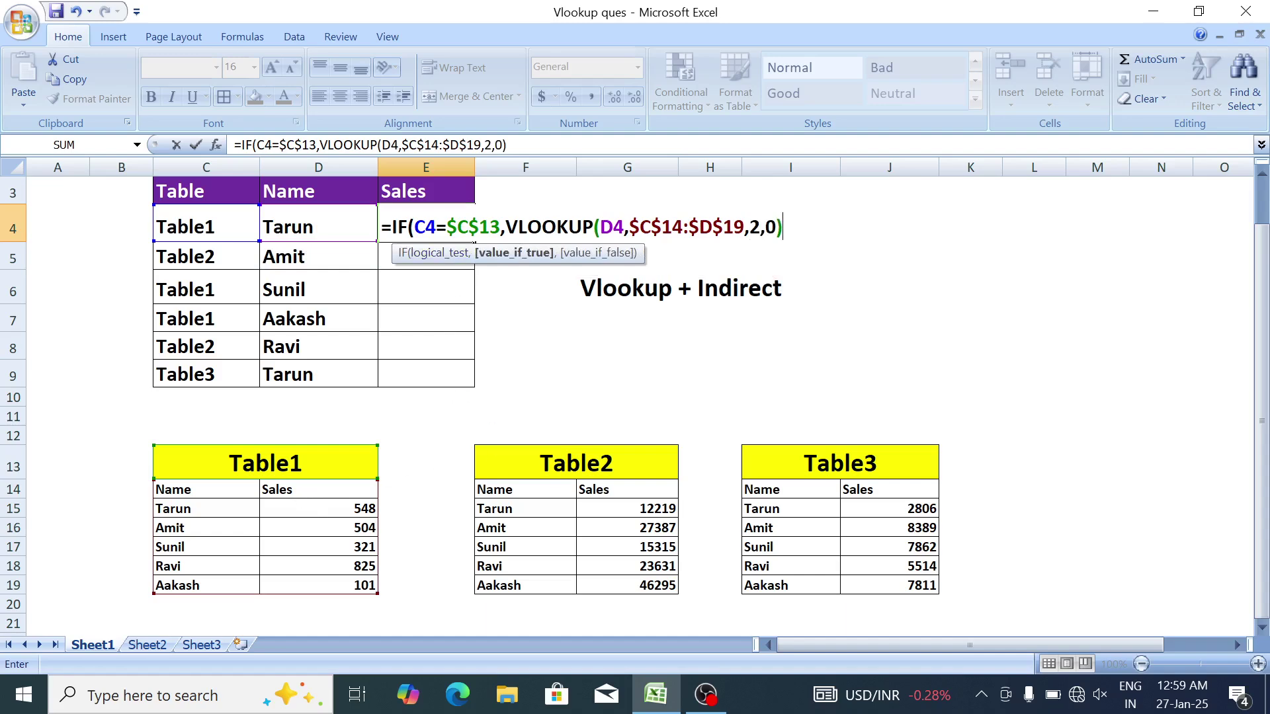
# Nest a second IF as the value if false, with the test C4=$F$13 against the absolute Table2 heading.
pyautogui.write(',')
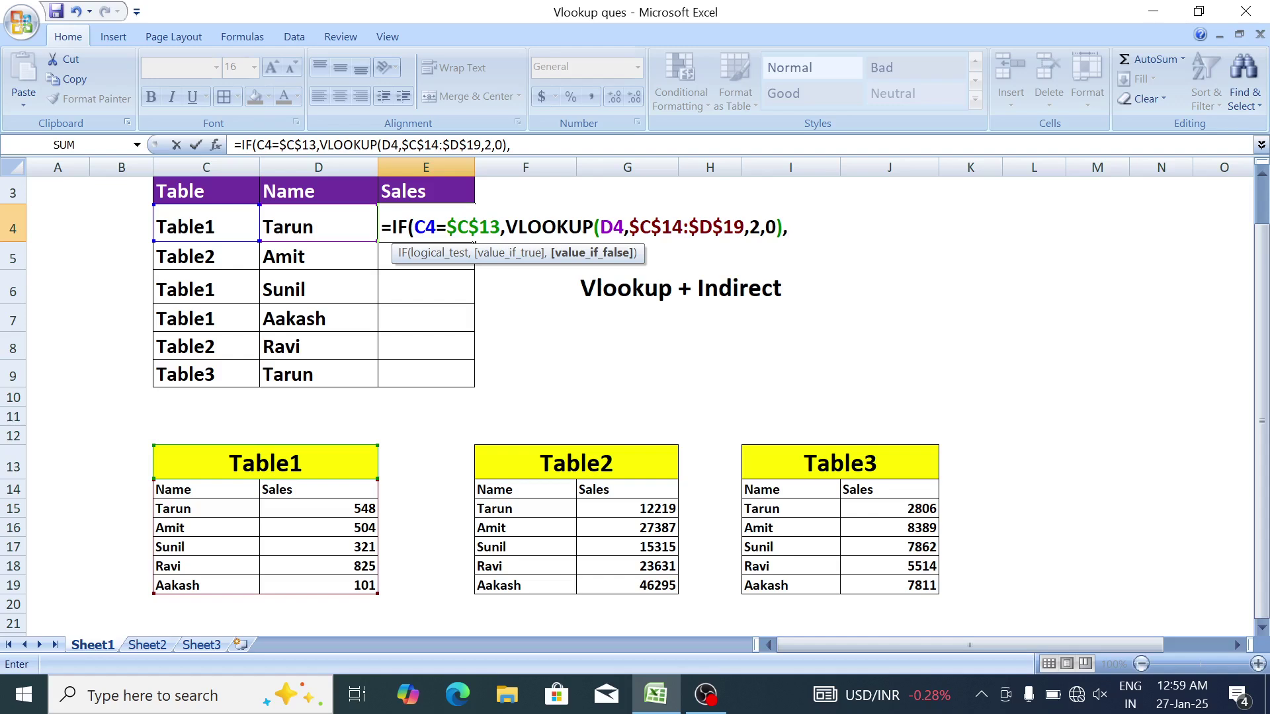
pyautogui.write('if')
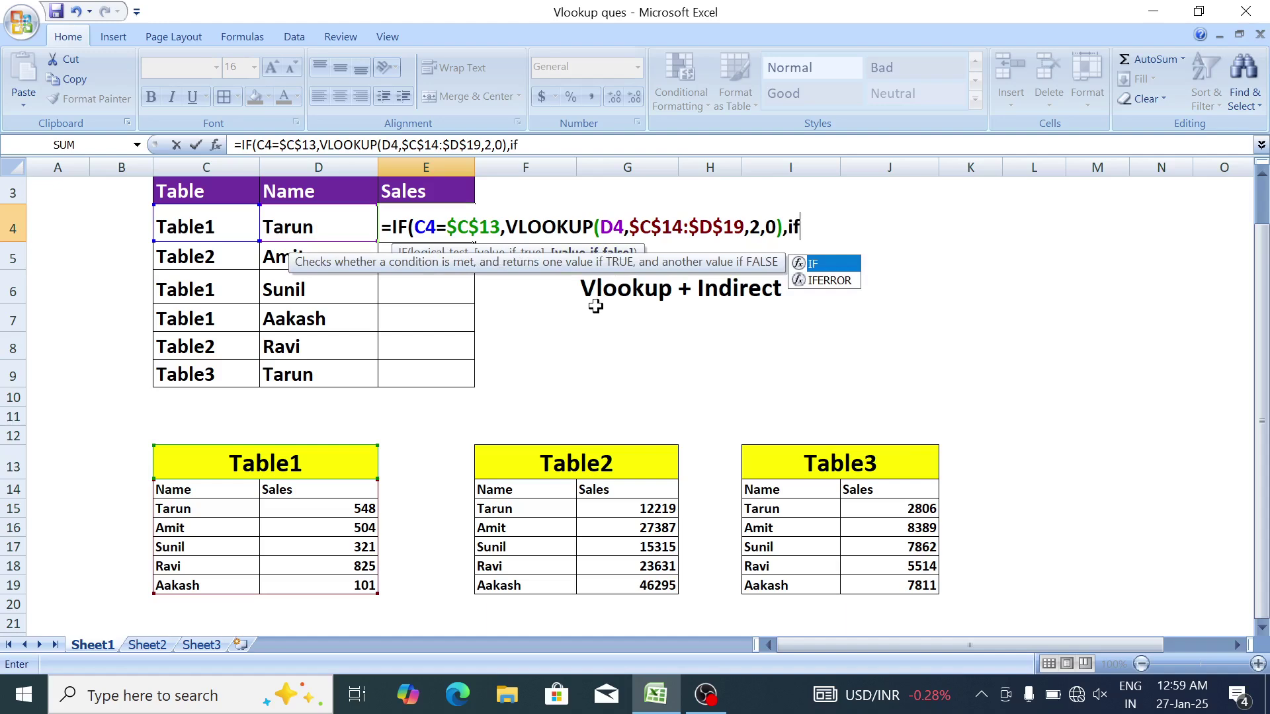
pyautogui.press('Tab')
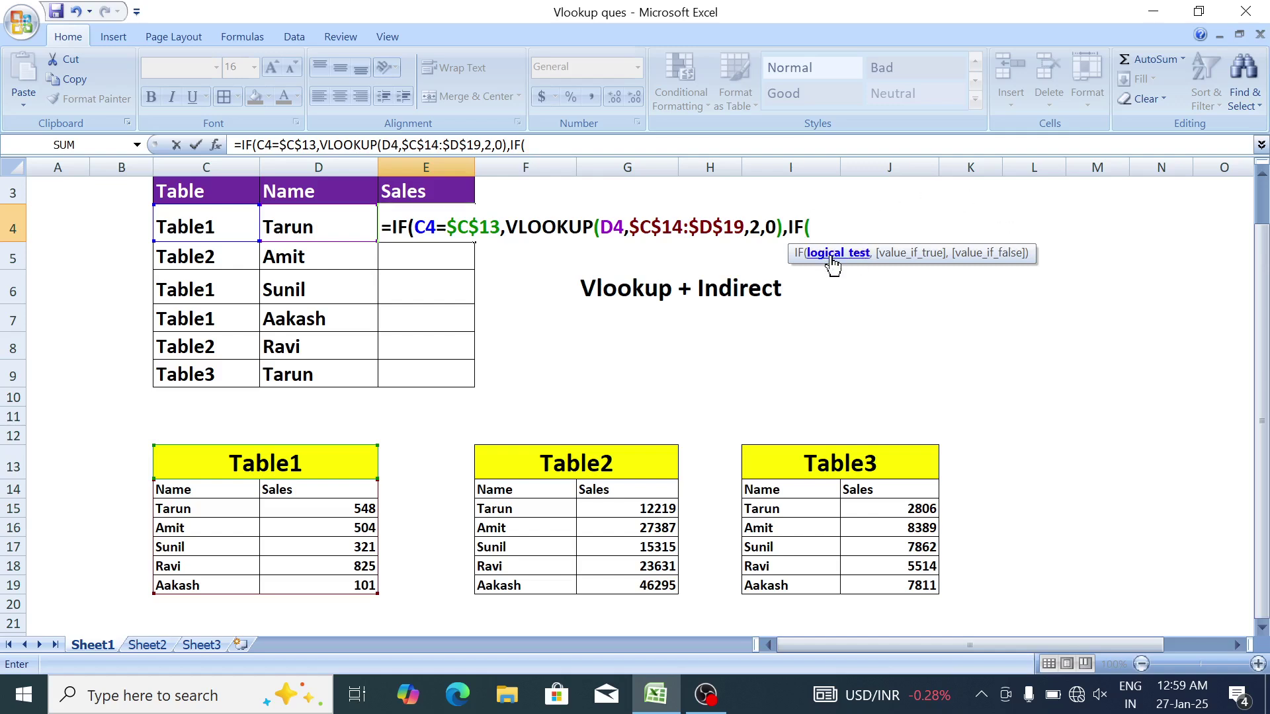
pyautogui.click(205, 225)
pyautogui.write('=')
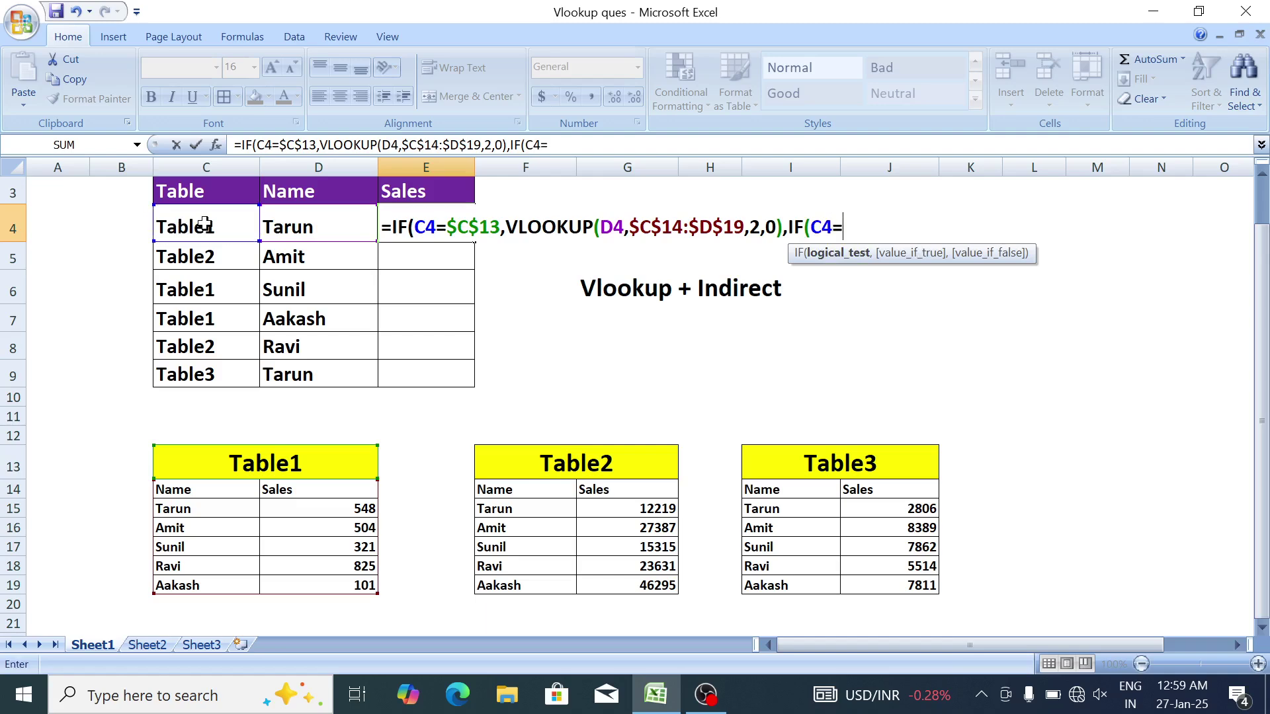
pyautogui.click(522, 463)
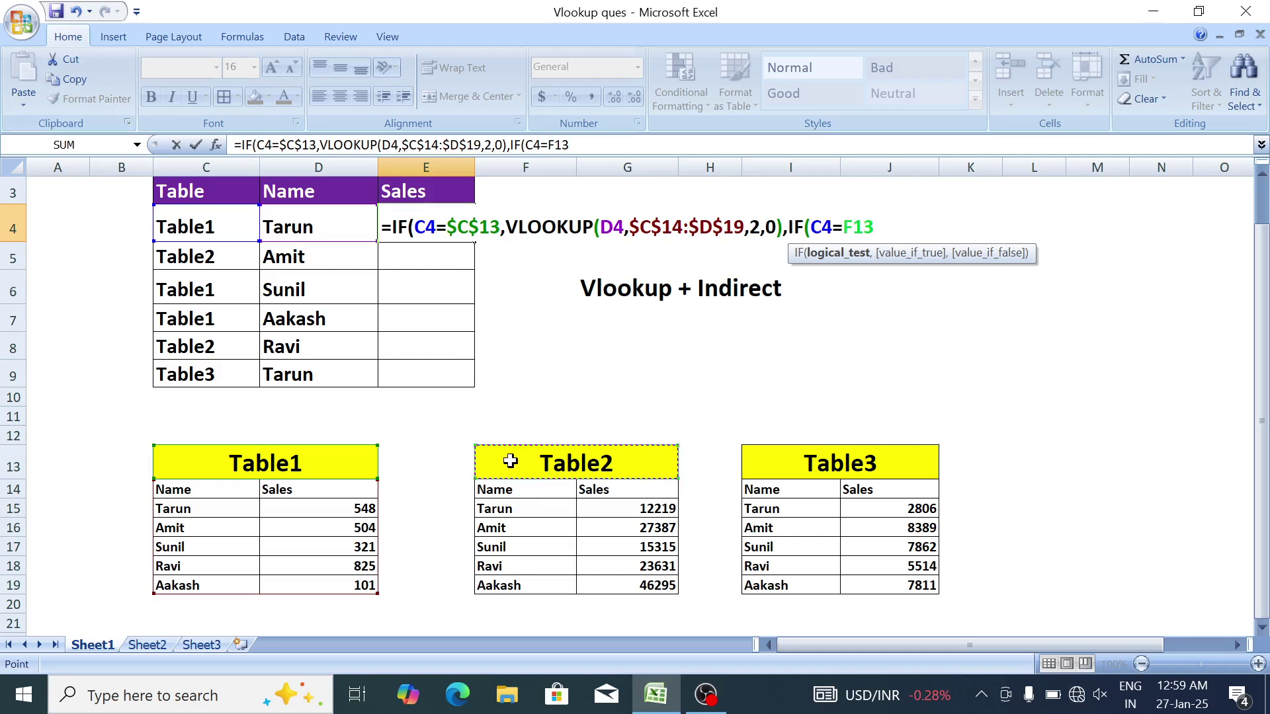
pyautogui.press('F4')
pyautogui.write(',')
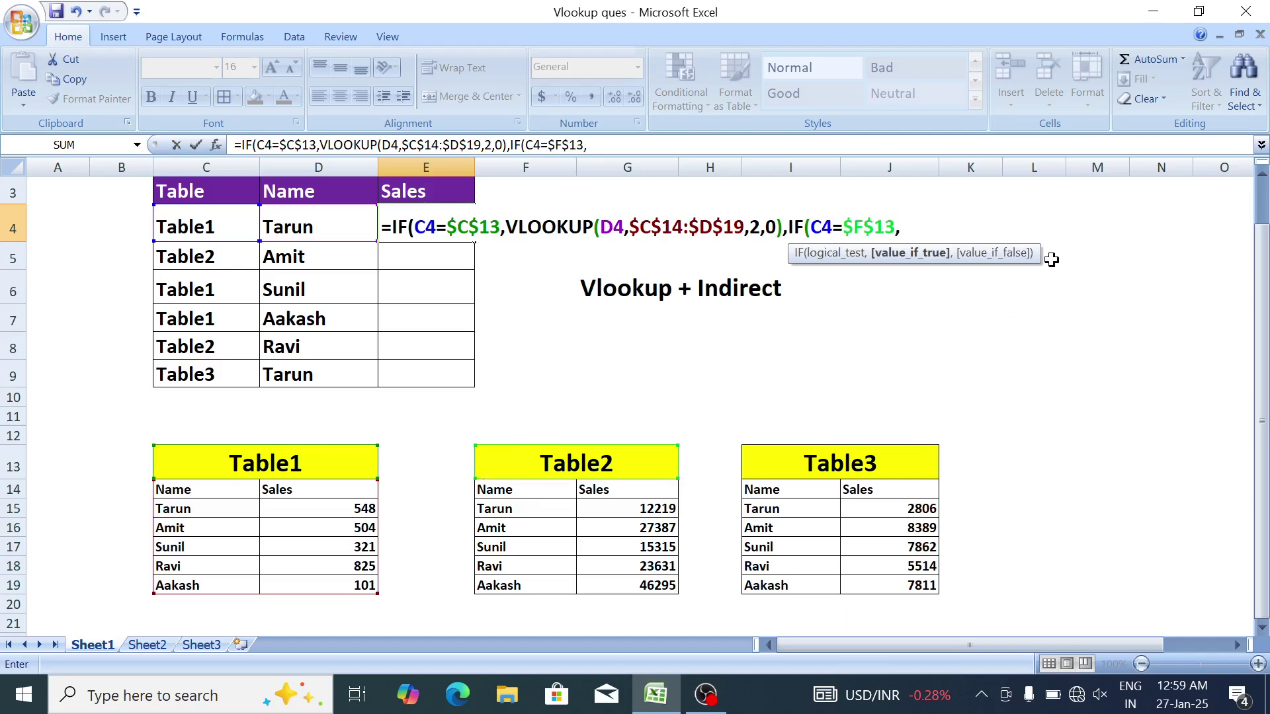
# Add VLOOKUP(D4,$F$14:$G$19,2,0) as the nested IF's value if true, looking the name up in Table2 with an exact match.
pyautogui.write('vl')
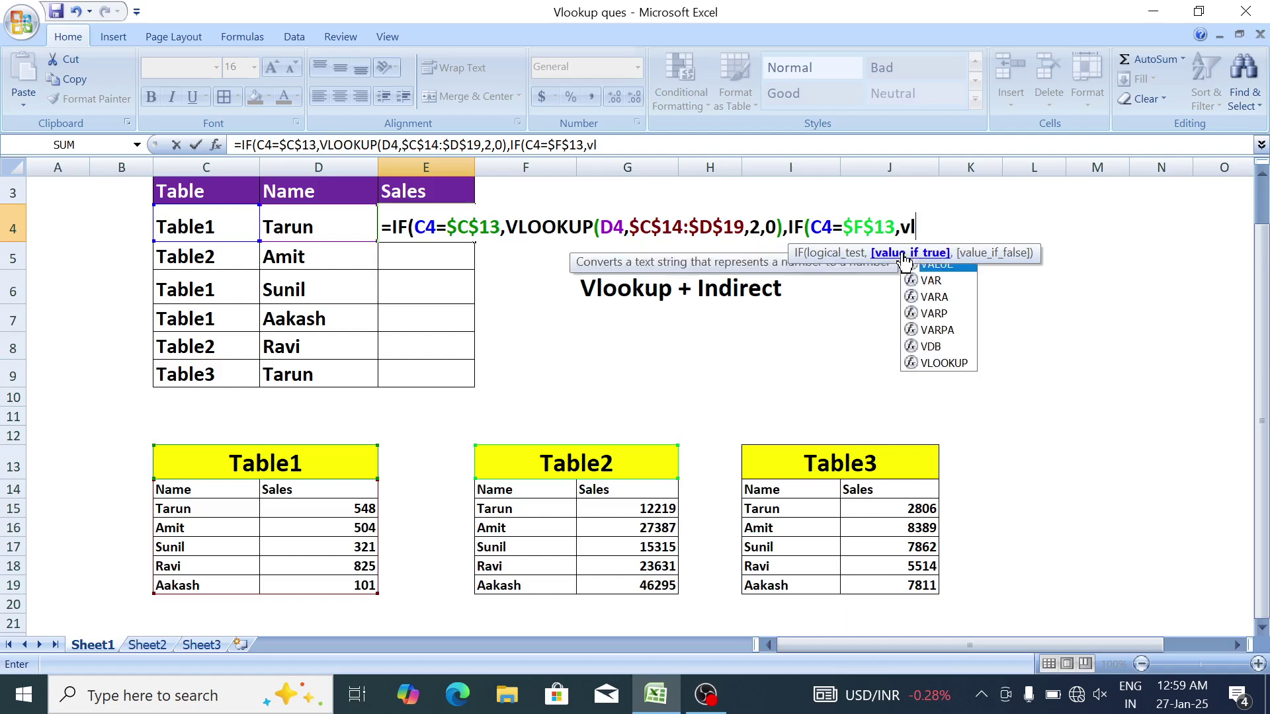
pyautogui.press('Tab')
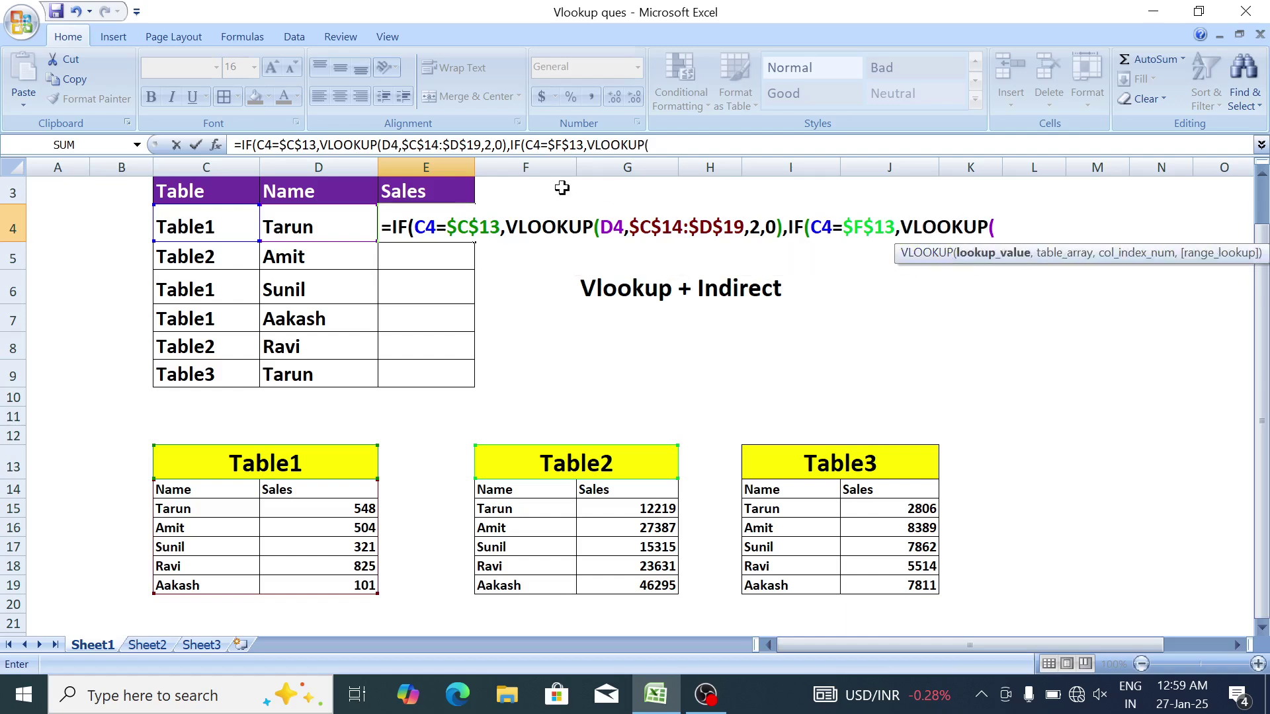
pyautogui.click(299, 225)
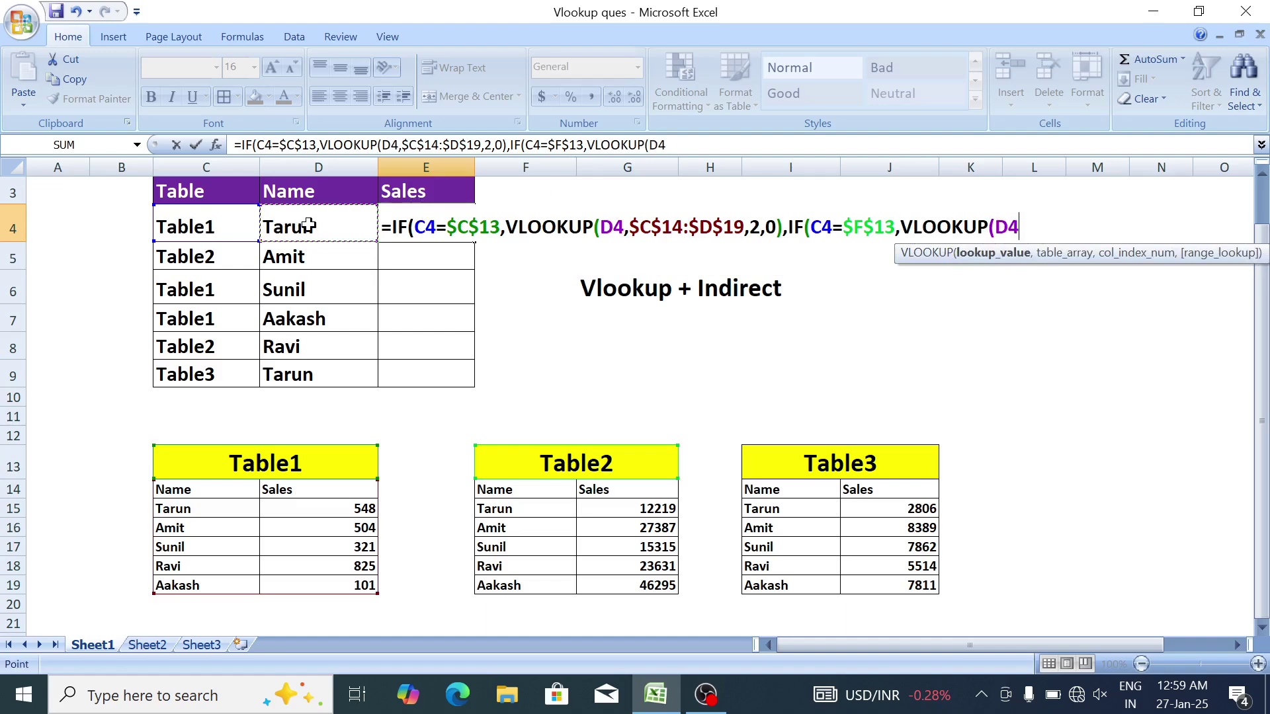
pyautogui.write(',')
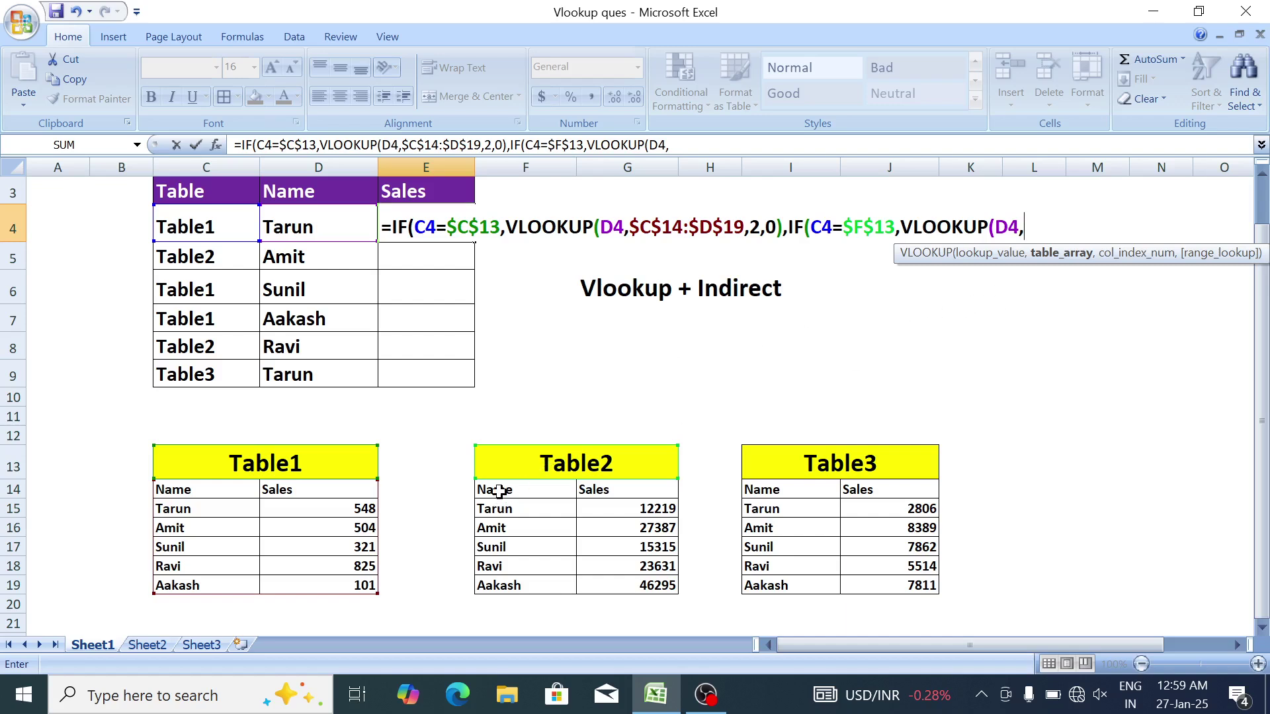
pyautogui.moveTo(499, 491); pyautogui.dragTo(613, 581)
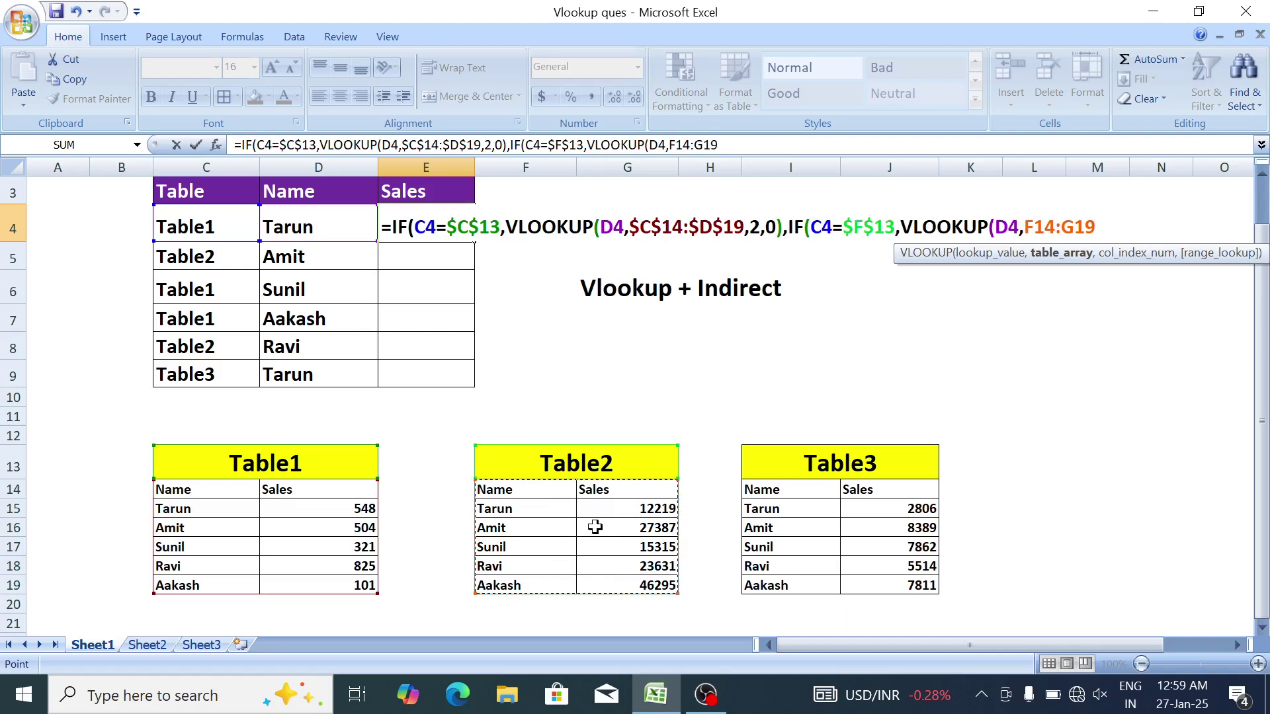
pyautogui.press('F4')
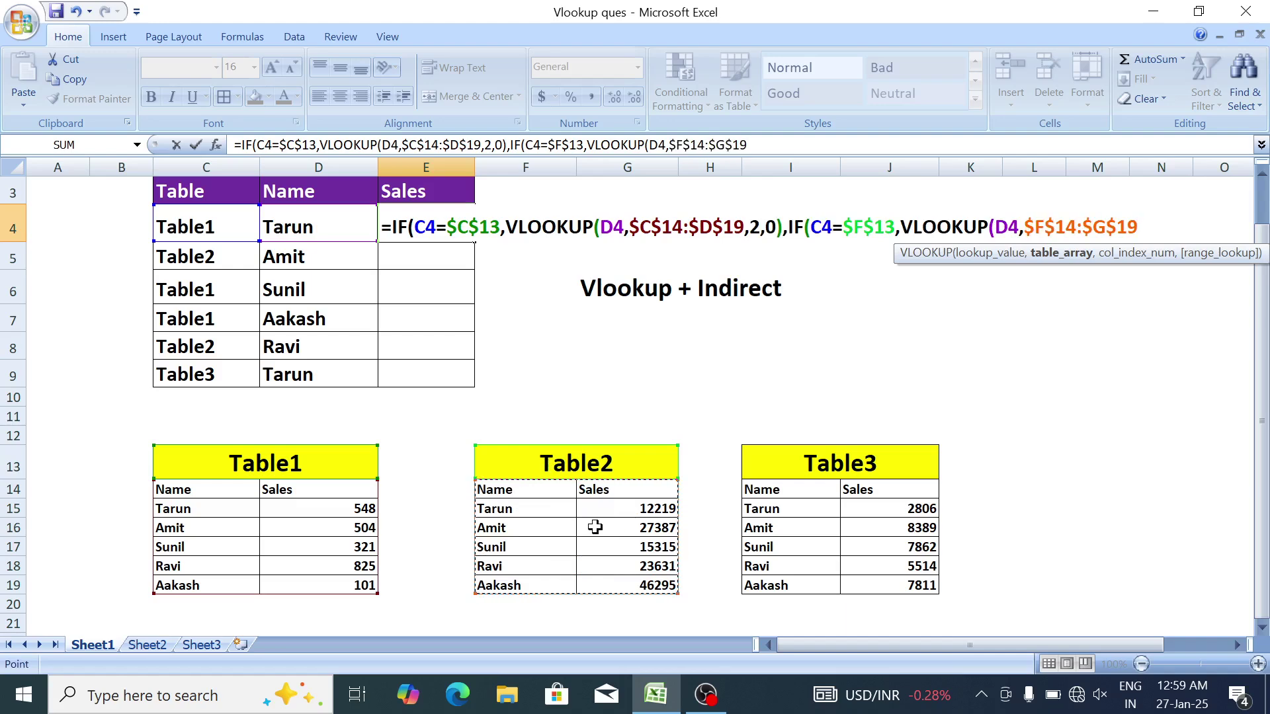
pyautogui.write(',')
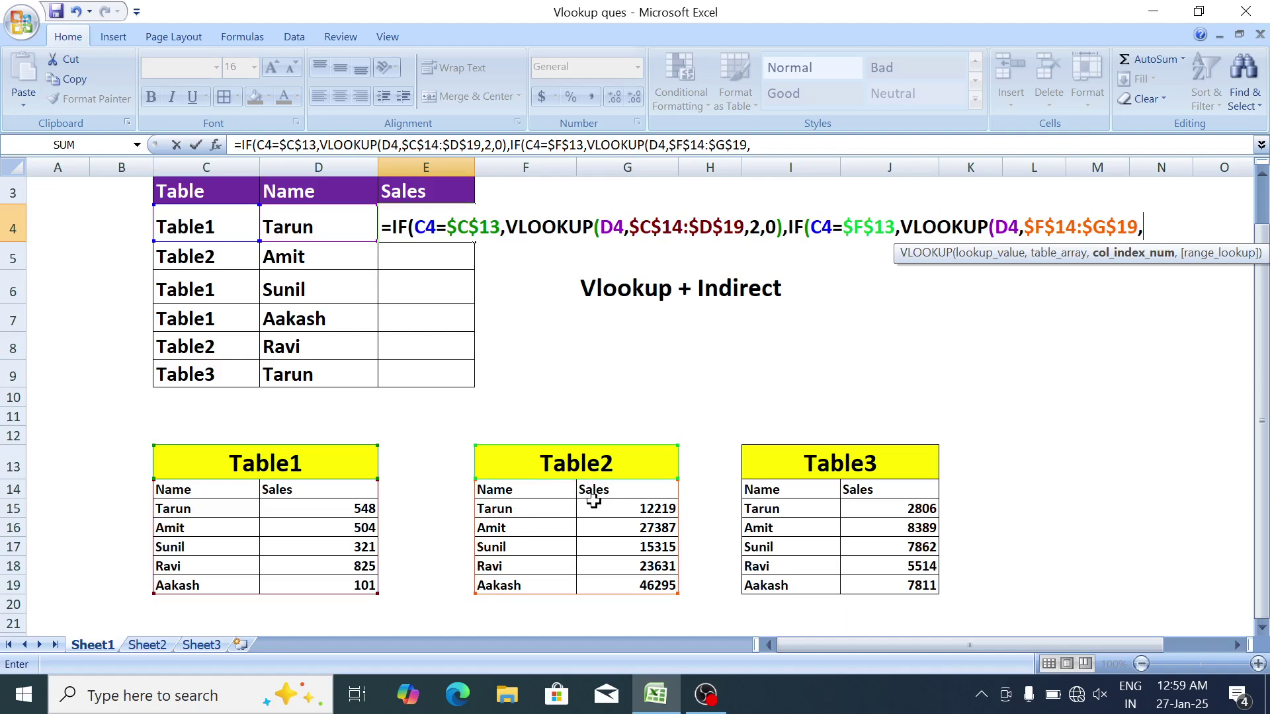
pyautogui.write('2,0')
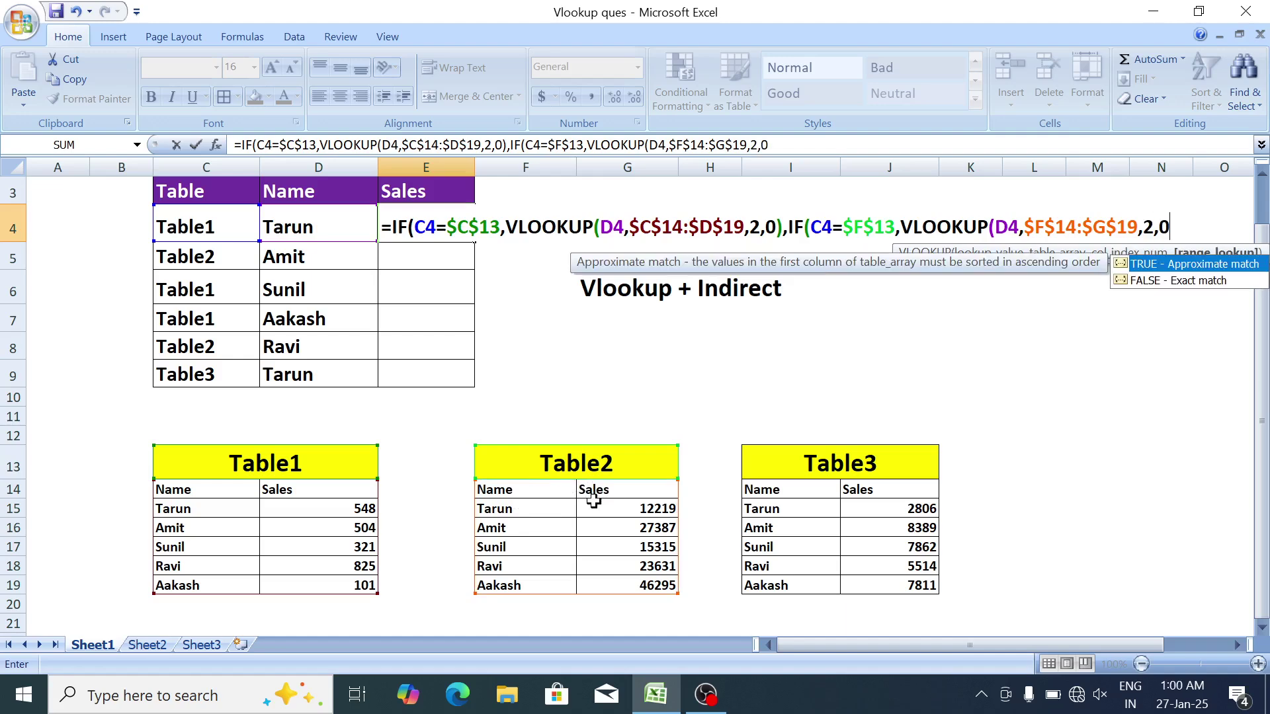
pyautogui.write('),')
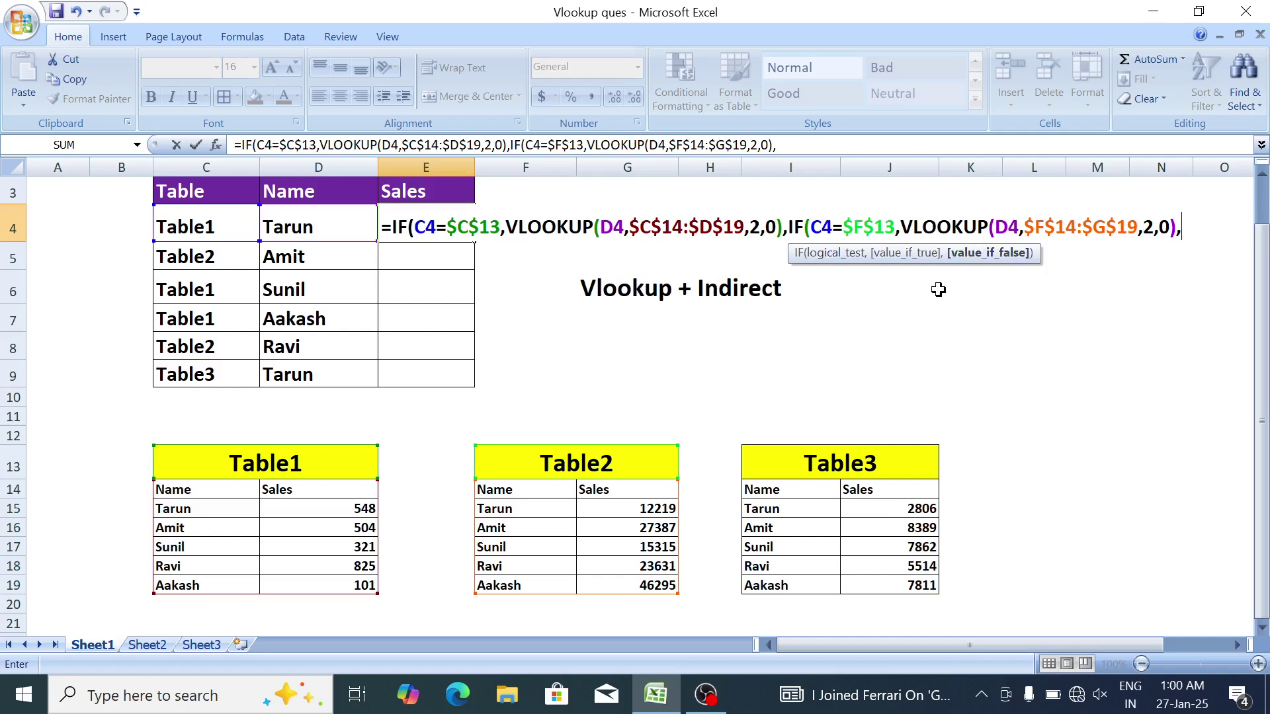
# Add VLOOKUP(C4,$I$14:$J$19,2,0) as the nested IF's value if false, close all brackets and enter the formula in E4.
pyautogui.write('vlo')
pyautogui.press('Tab')
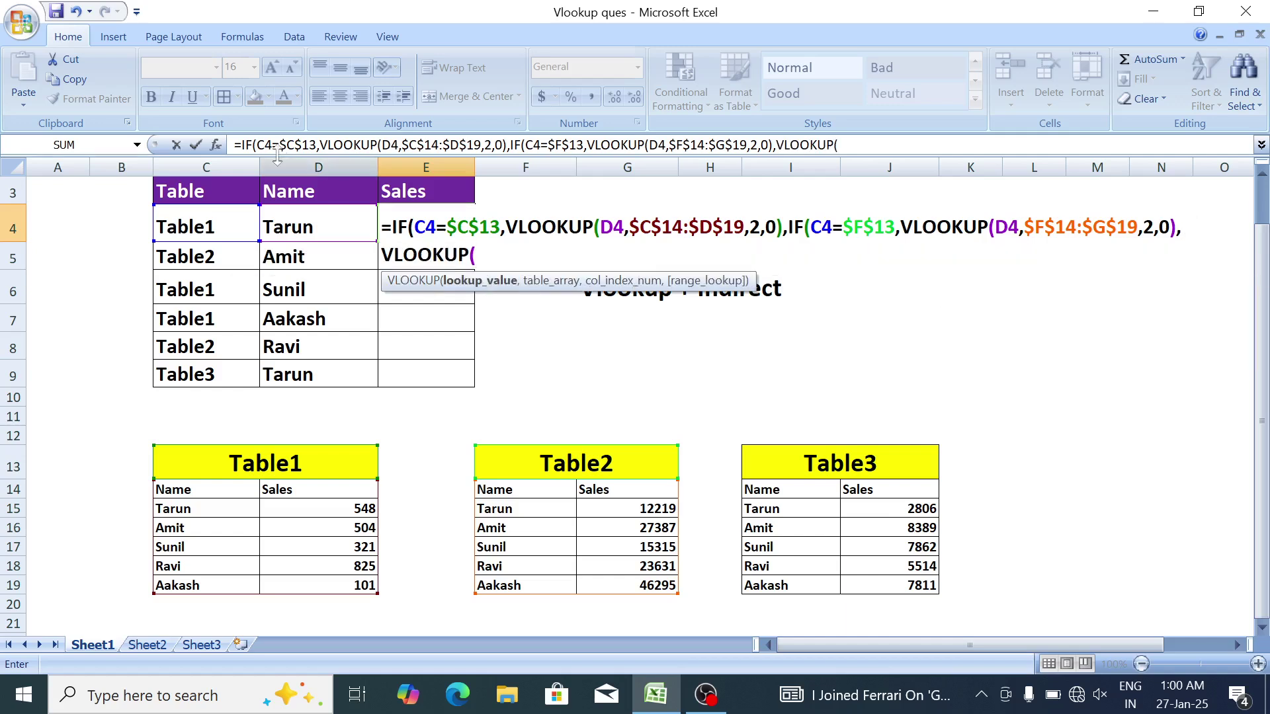
pyautogui.click(198, 226)
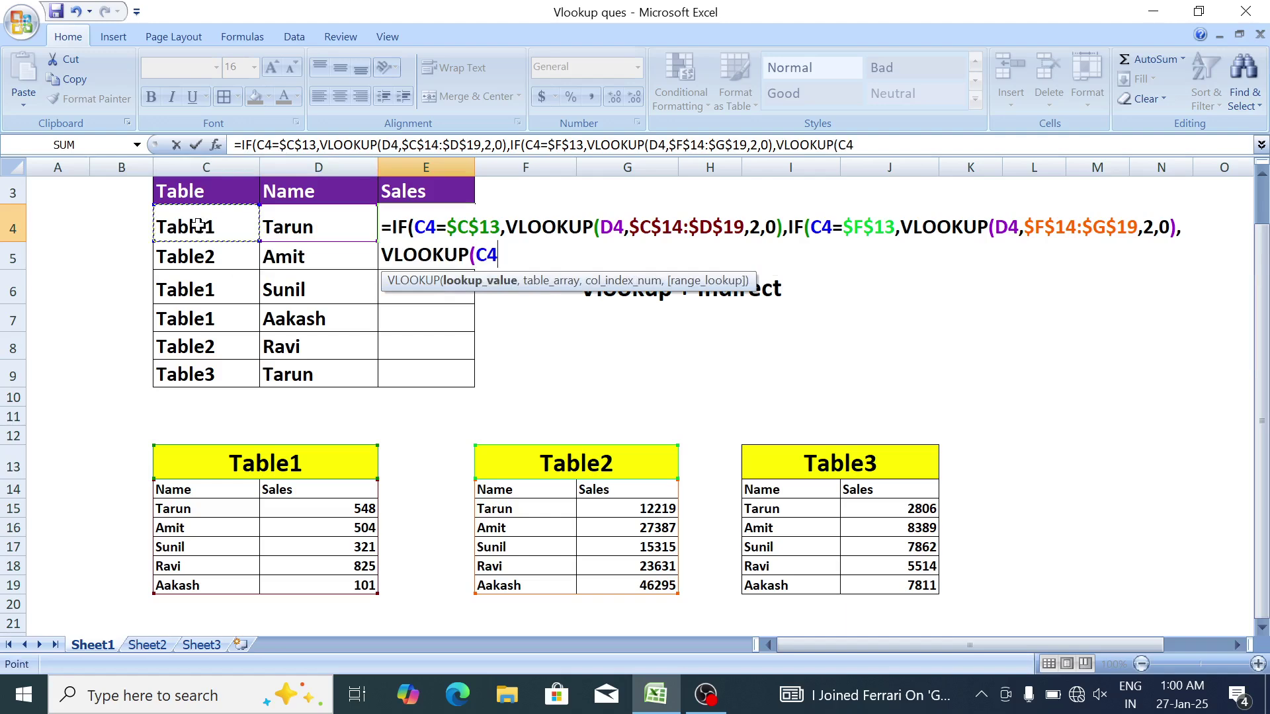
pyautogui.write(',')
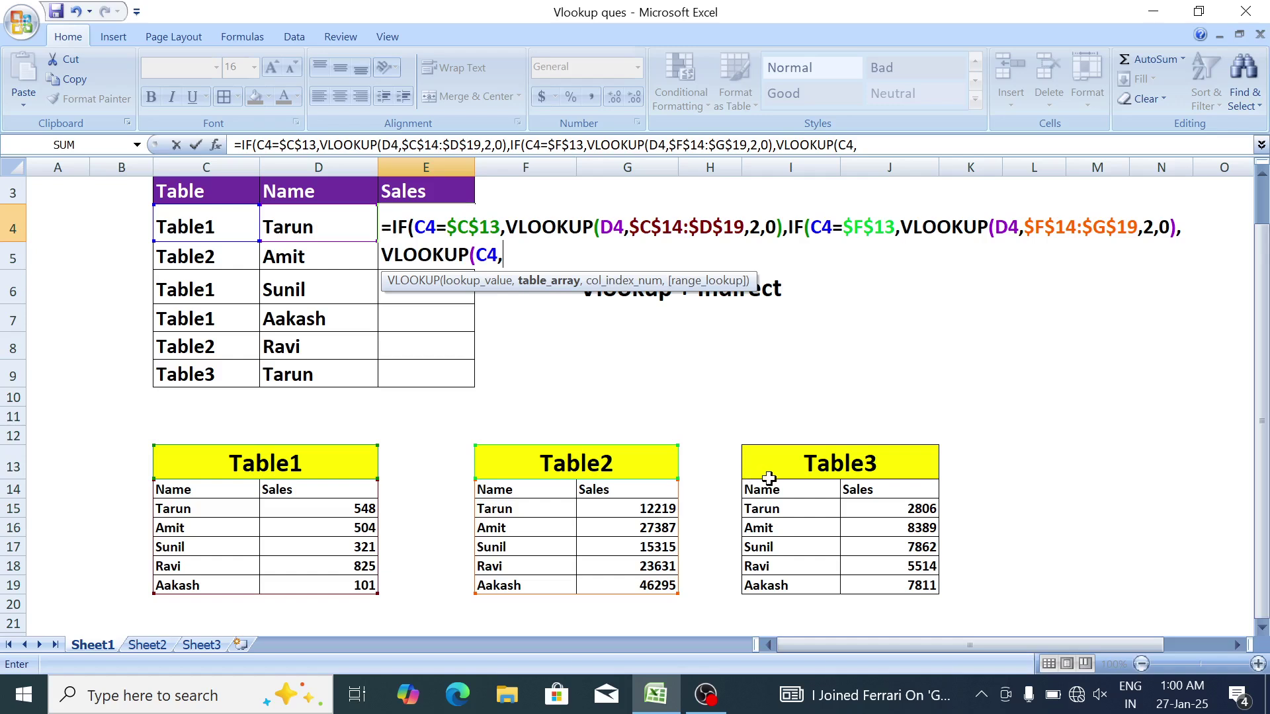
pyautogui.moveTo(761, 487); pyautogui.dragTo(890, 598)
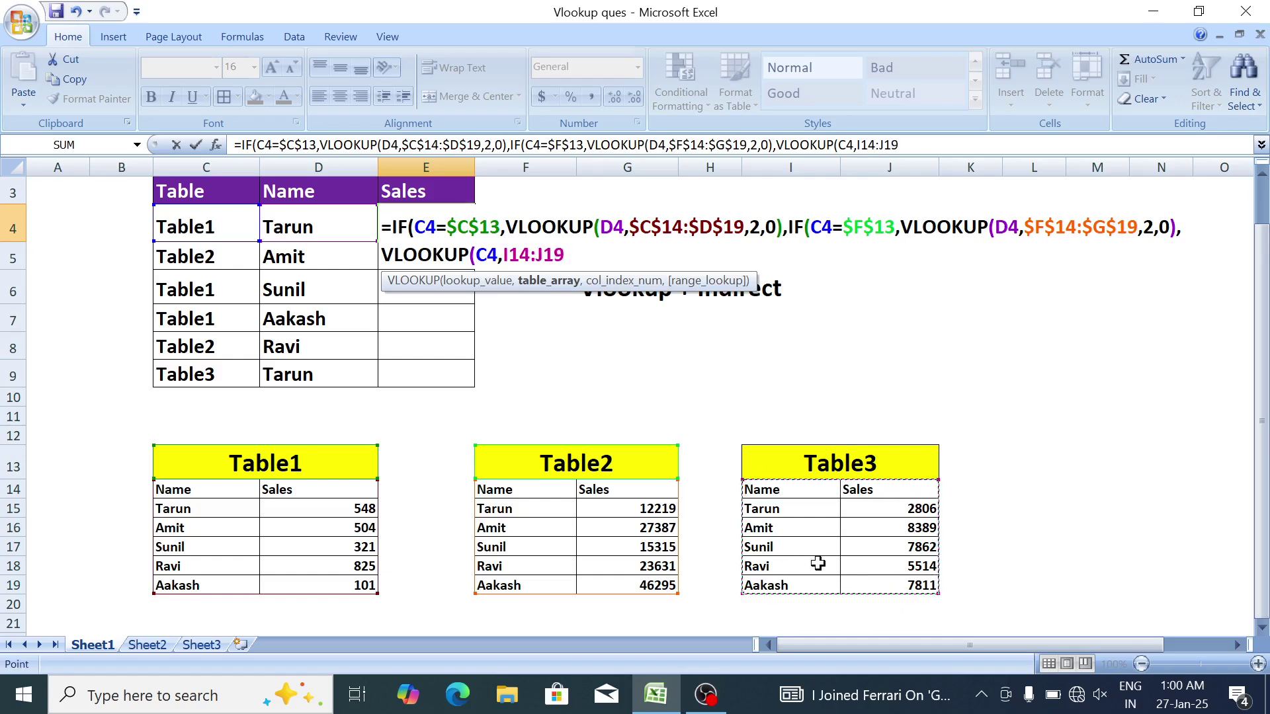
pyautogui.press('F4')
pyautogui.write(',')
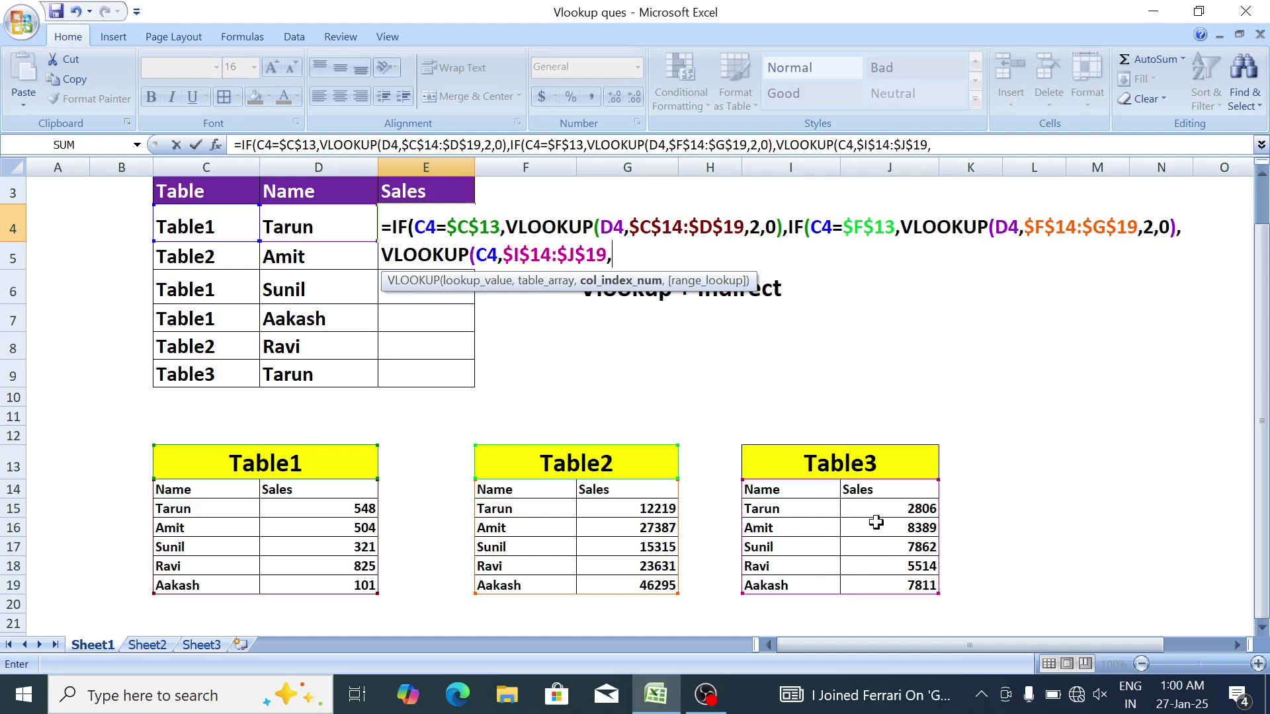
pyautogui.write('2,0')
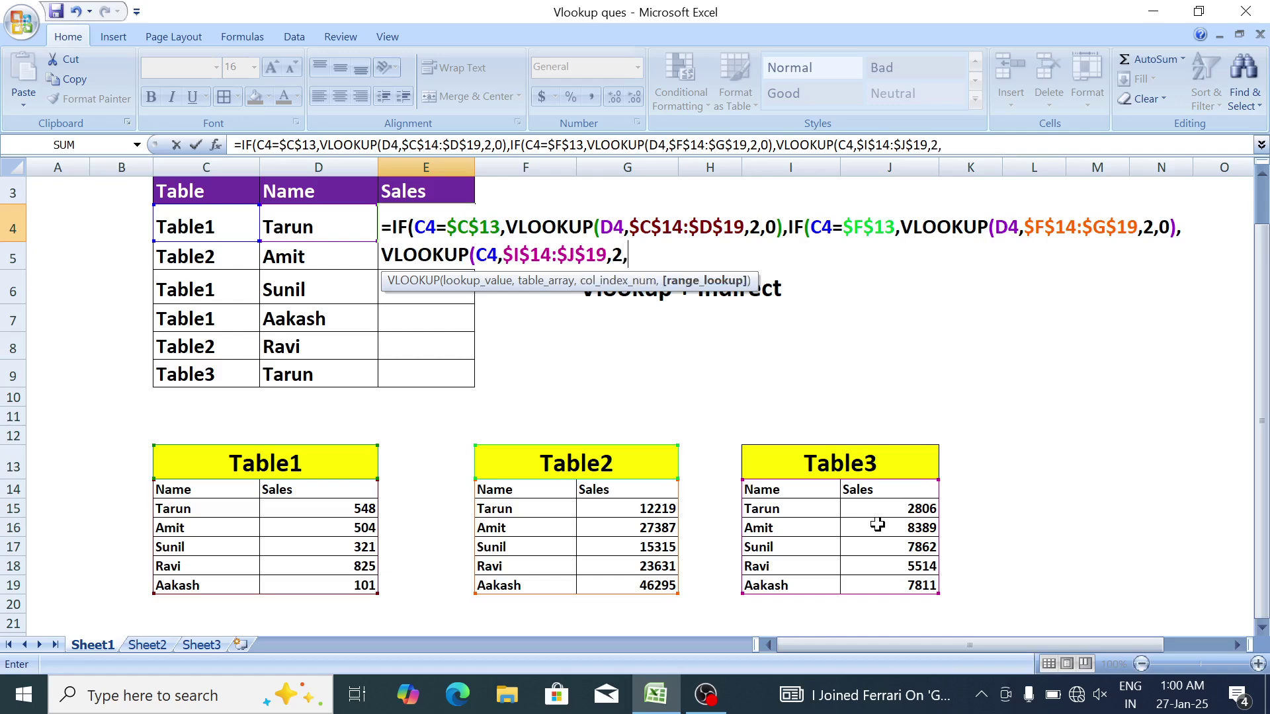
pyautogui.write('))')
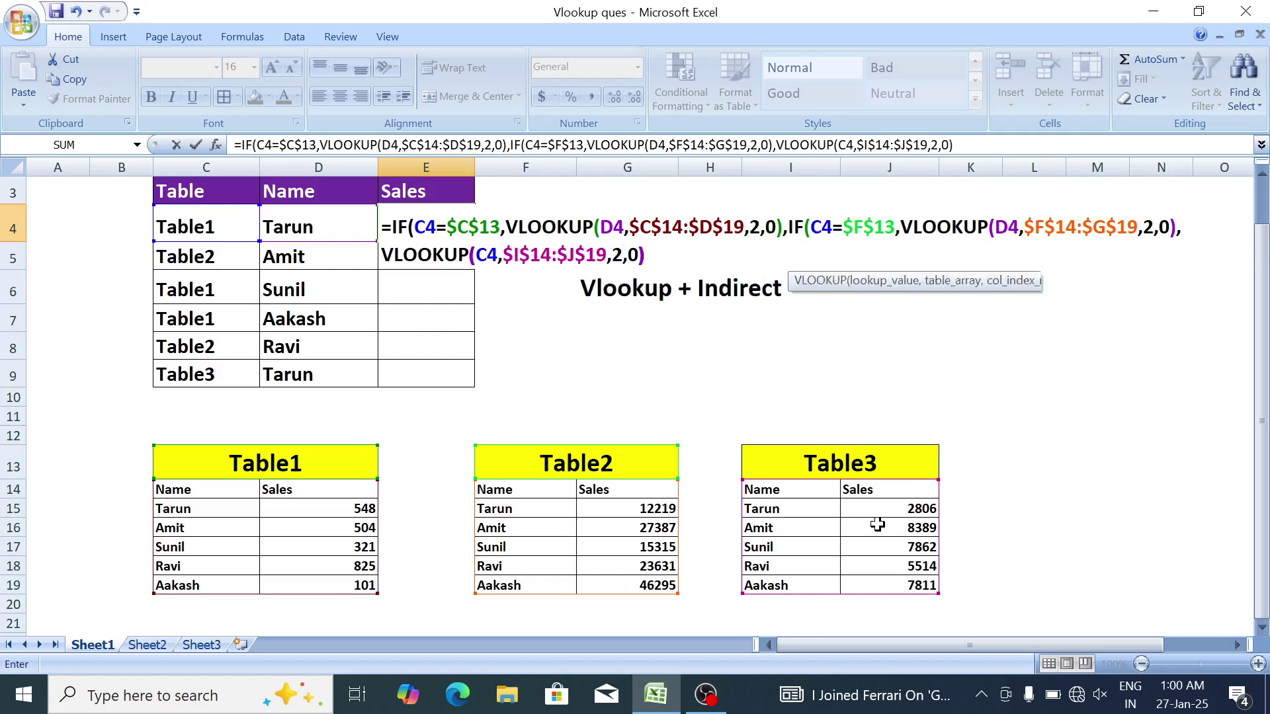
pyautogui.write(')')
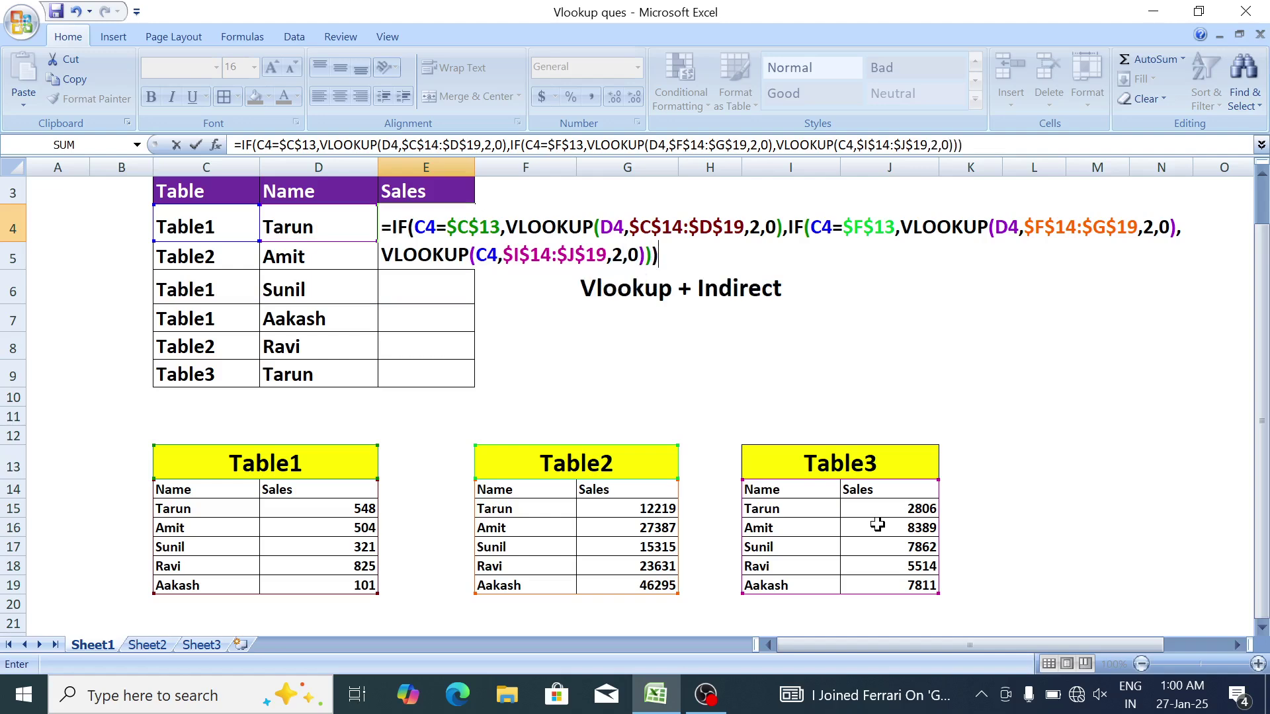
pyautogui.press('Return')
# Fill the nested IF formula from E4 down through E9.
pyautogui.press('Up')
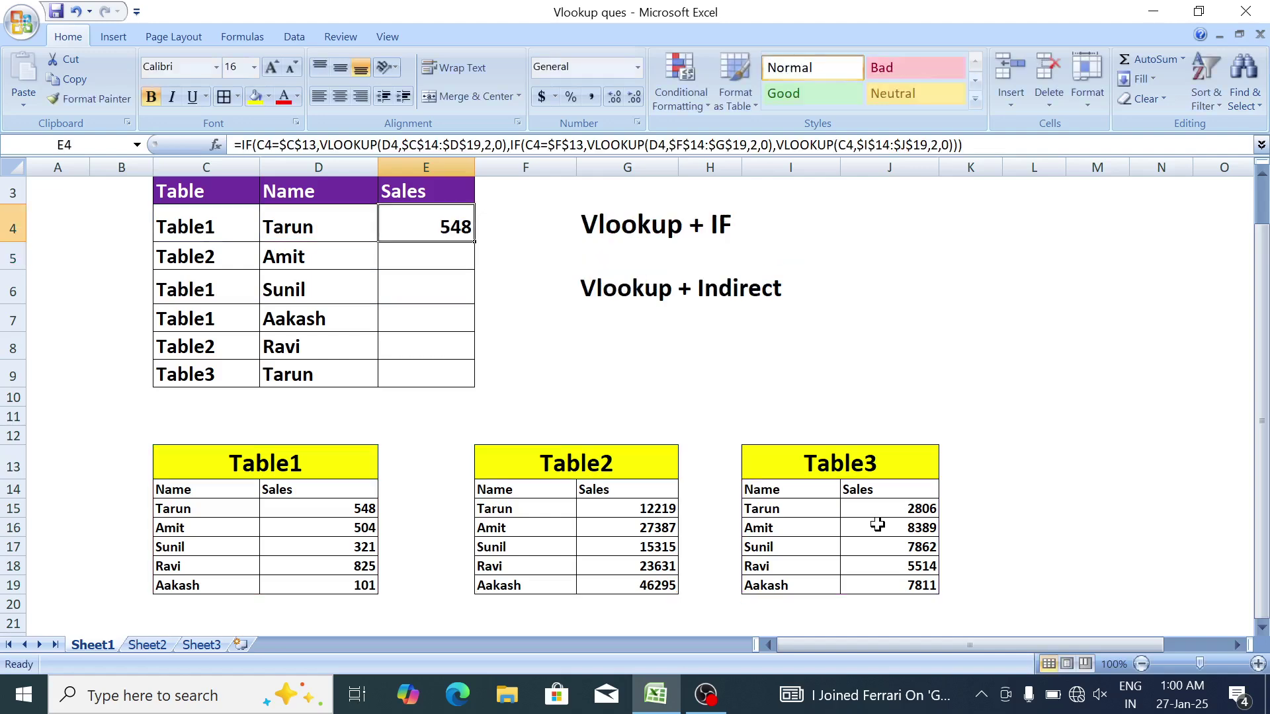
pyautogui.hotkey('shift', 'Down')
pyautogui.hotkey('shift', 'Down')
pyautogui.hotkey('shift', 'Down')
pyautogui.hotkey('shift', 'Down')
pyautogui.hotkey('shift', 'Down')
pyautogui.hotkey('ctrl', 'd')
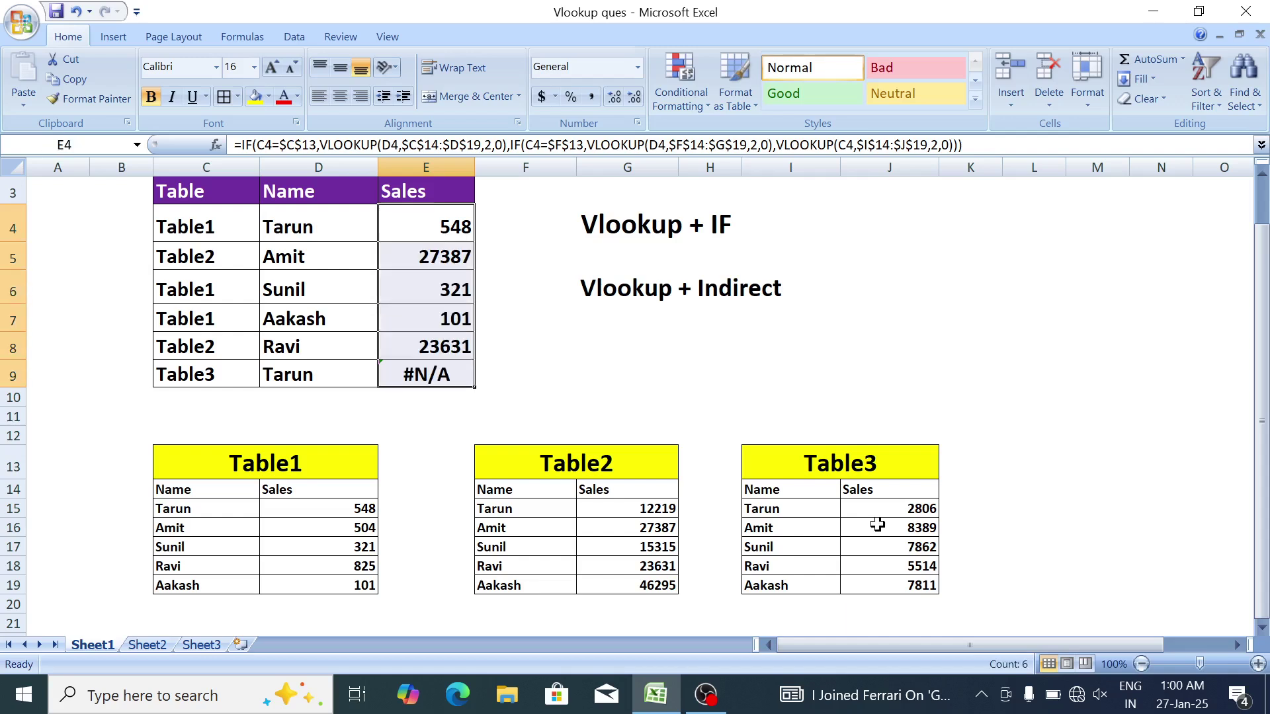
# Check the filled Sales results against the source entries in Table3 and Table2.
pyautogui.press('Down')
pyautogui.press('Down')
pyautogui.press('Down')
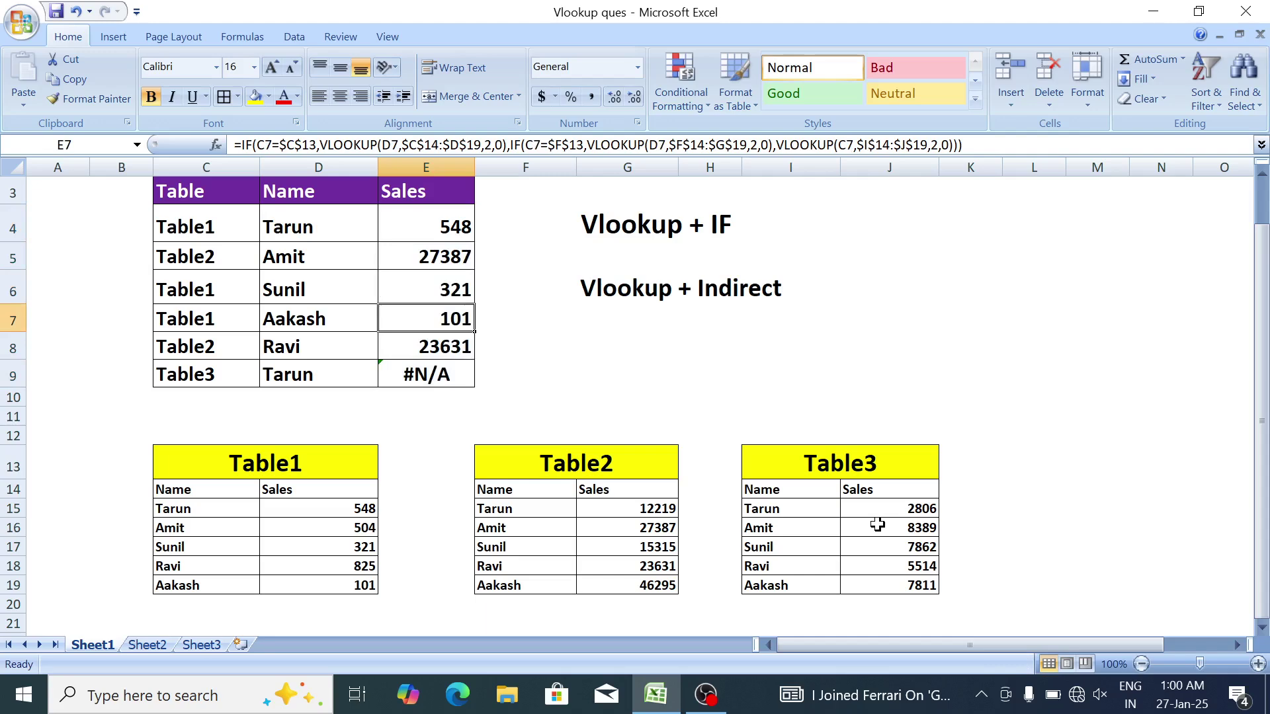
pyautogui.press('Down')
pyautogui.press('Down')
pyautogui.press('Down')
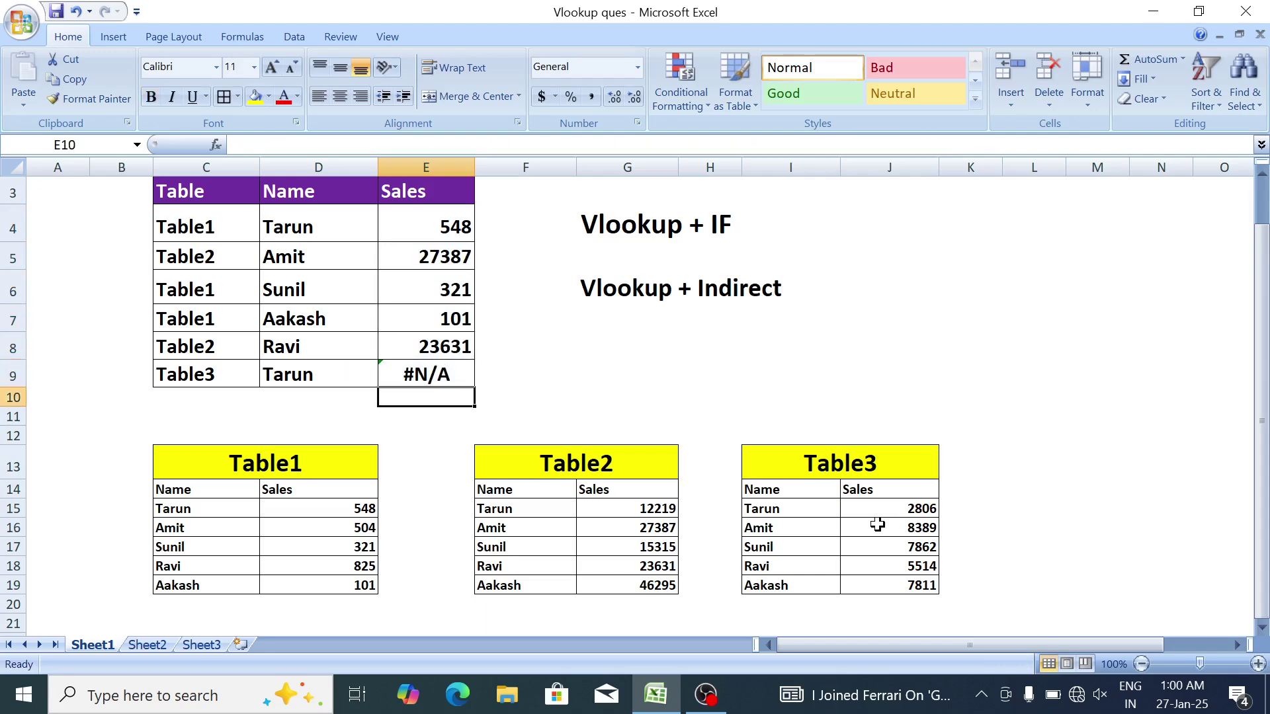
pyautogui.press('Down')
pyautogui.press('Down')
pyautogui.press('Right')
pyautogui.press('Right')
pyautogui.press('Right')
pyautogui.press('Right')
pyautogui.press('Down')
pyautogui.press('Down')
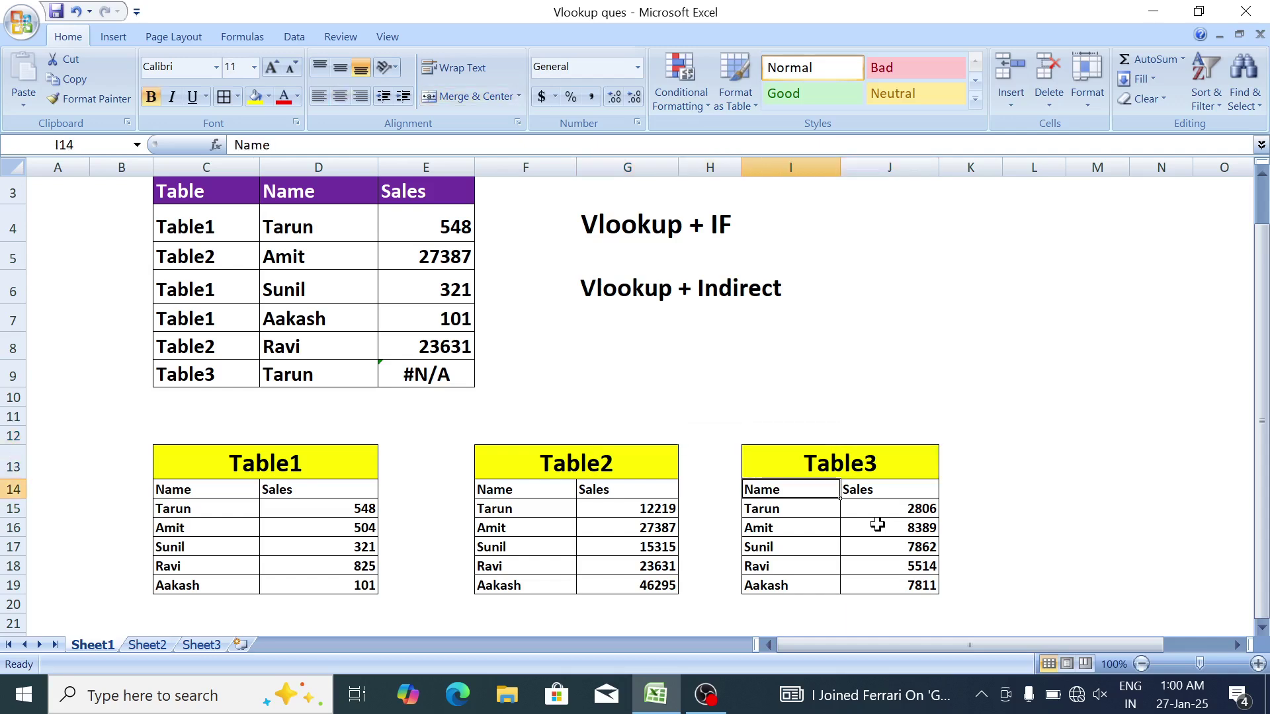
pyautogui.press('Down')
pyautogui.press('Right')
pyautogui.press('Left')
pyautogui.press('Left')
pyautogui.press('Left')
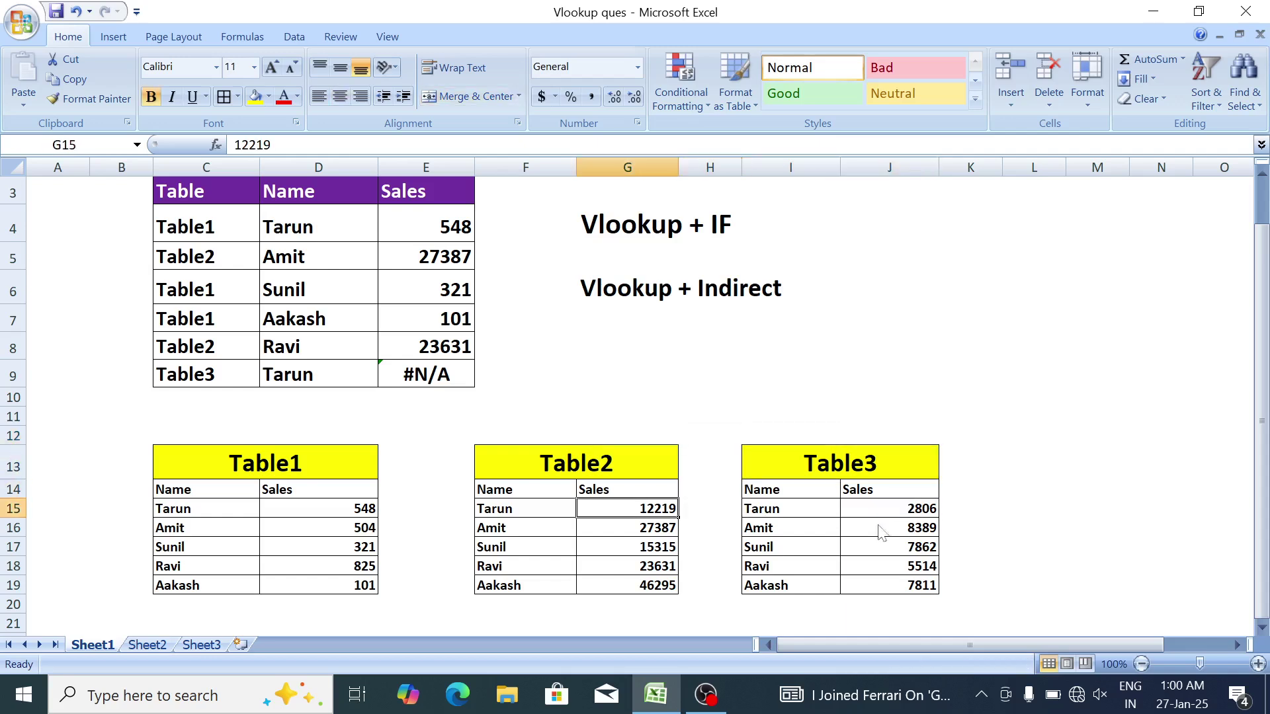
# Inspect the formula in E9 and the ranges it refers to, leaving it as it is.
pyautogui.press('Left')
pyautogui.press('Left')
pyautogui.press('Left')
pyautogui.press('Up')
pyautogui.press('Up')
pyautogui.press('Up')
pyautogui.press('Up')
pyautogui.press('Up')
pyautogui.press('Right')
pyautogui.press('Up')
pyautogui.press('F2')
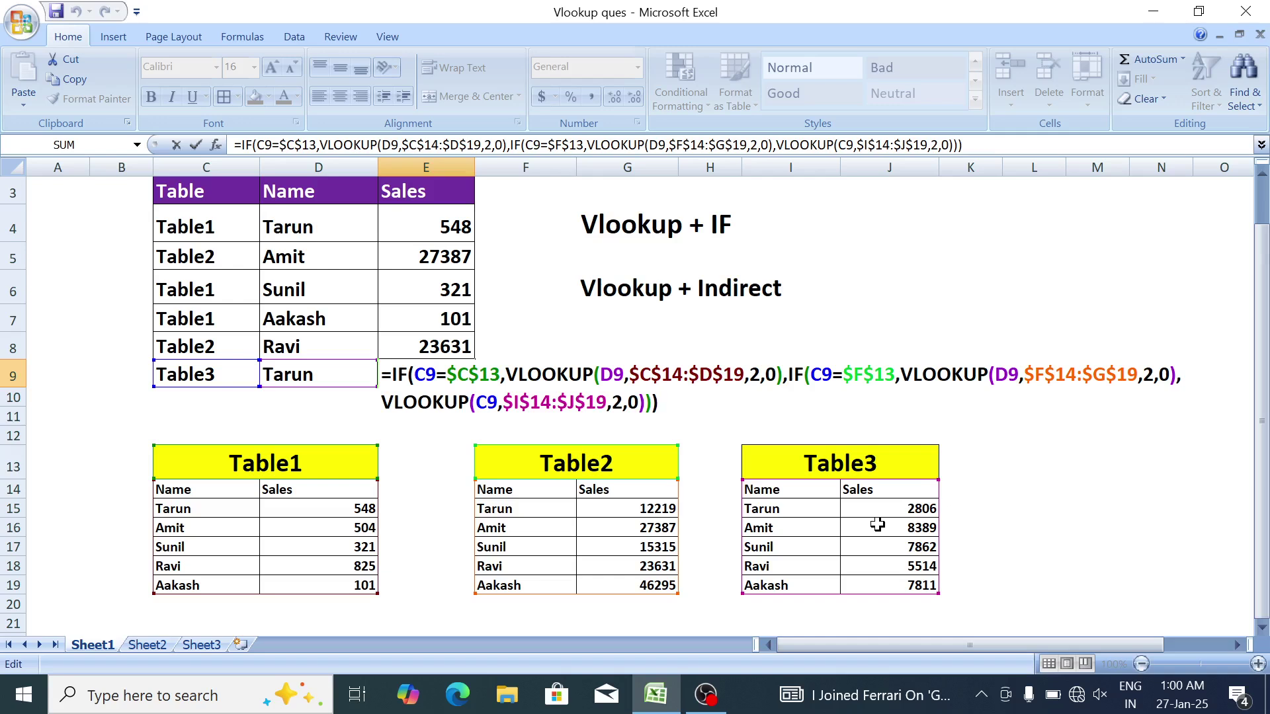
pyautogui.press('Return')
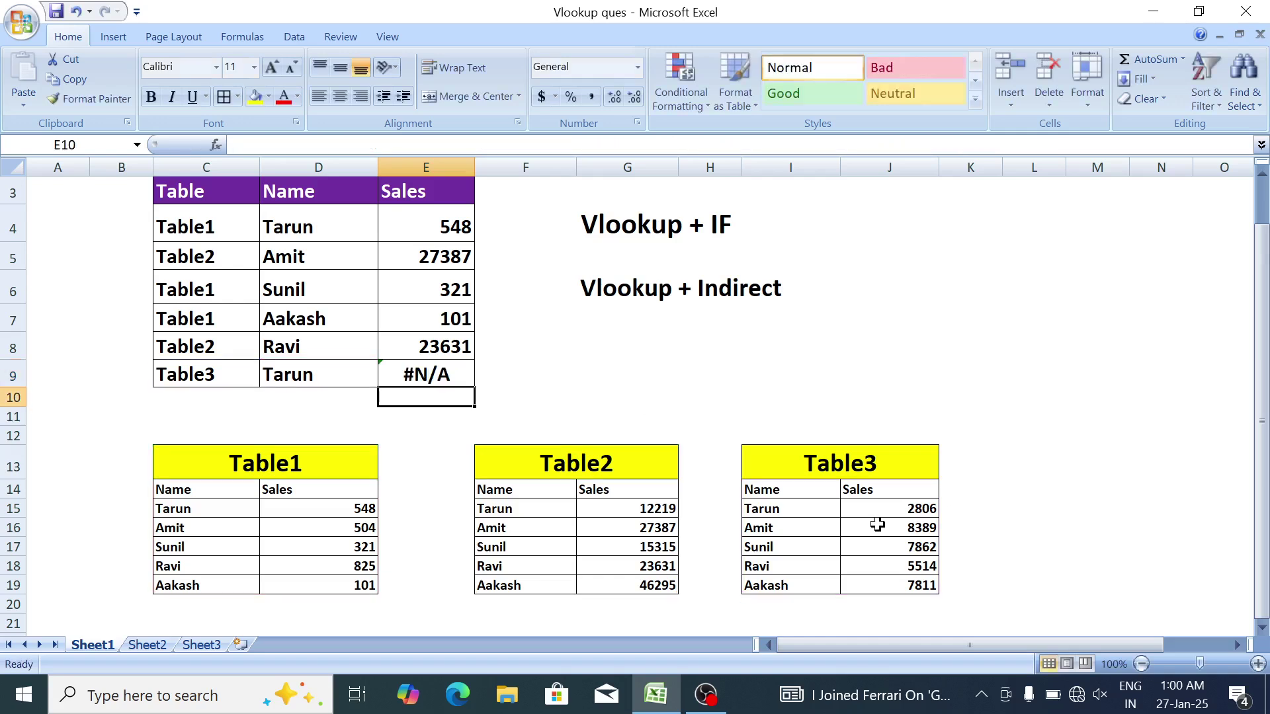
# Change the table name in C9 to Table2 to test the formula in E9.
pyautogui.press('Up')
pyautogui.press('Left')
pyautogui.press('Left')
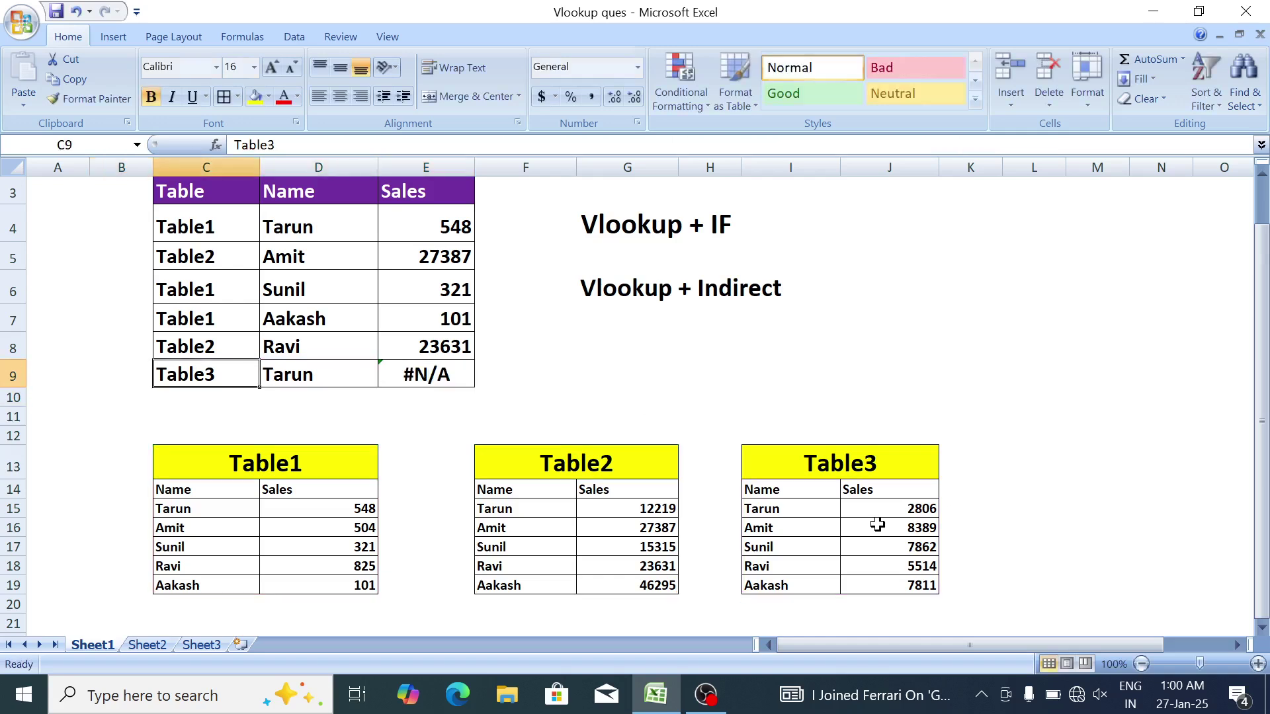
pyautogui.press('F2')
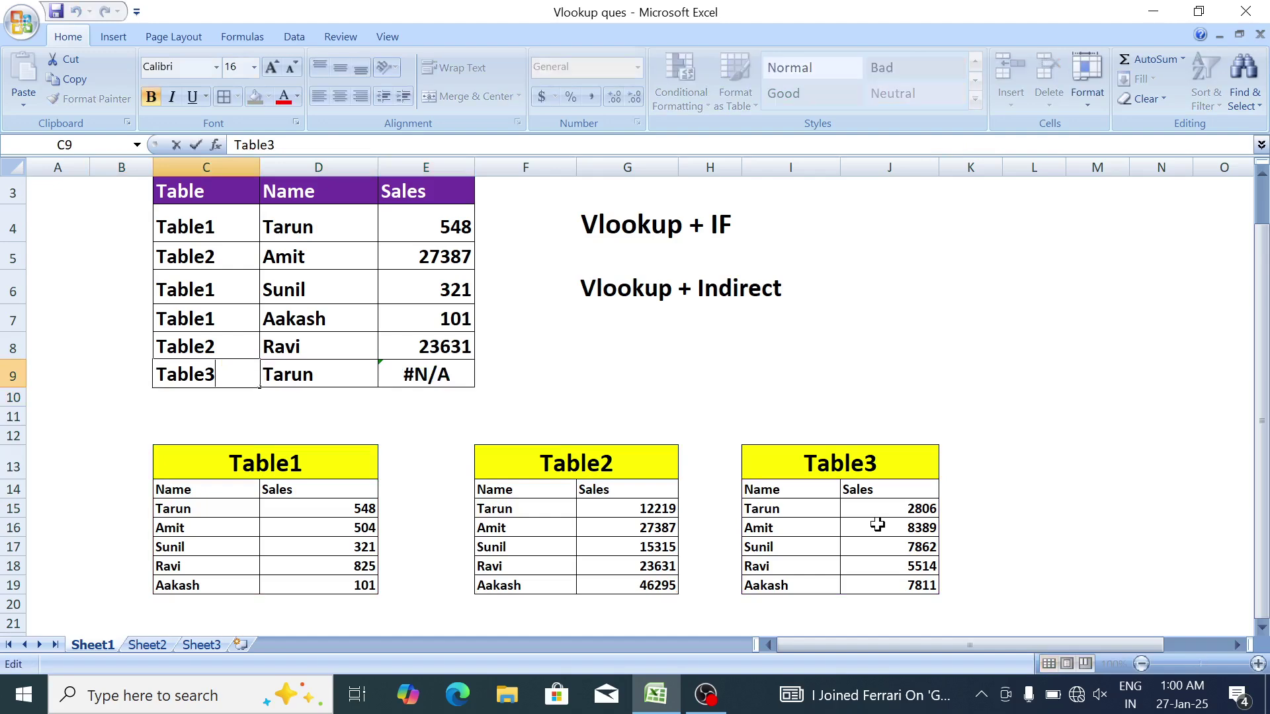
pyautogui.press('BackSpace')
pyautogui.write('2')
pyautogui.press('Return')
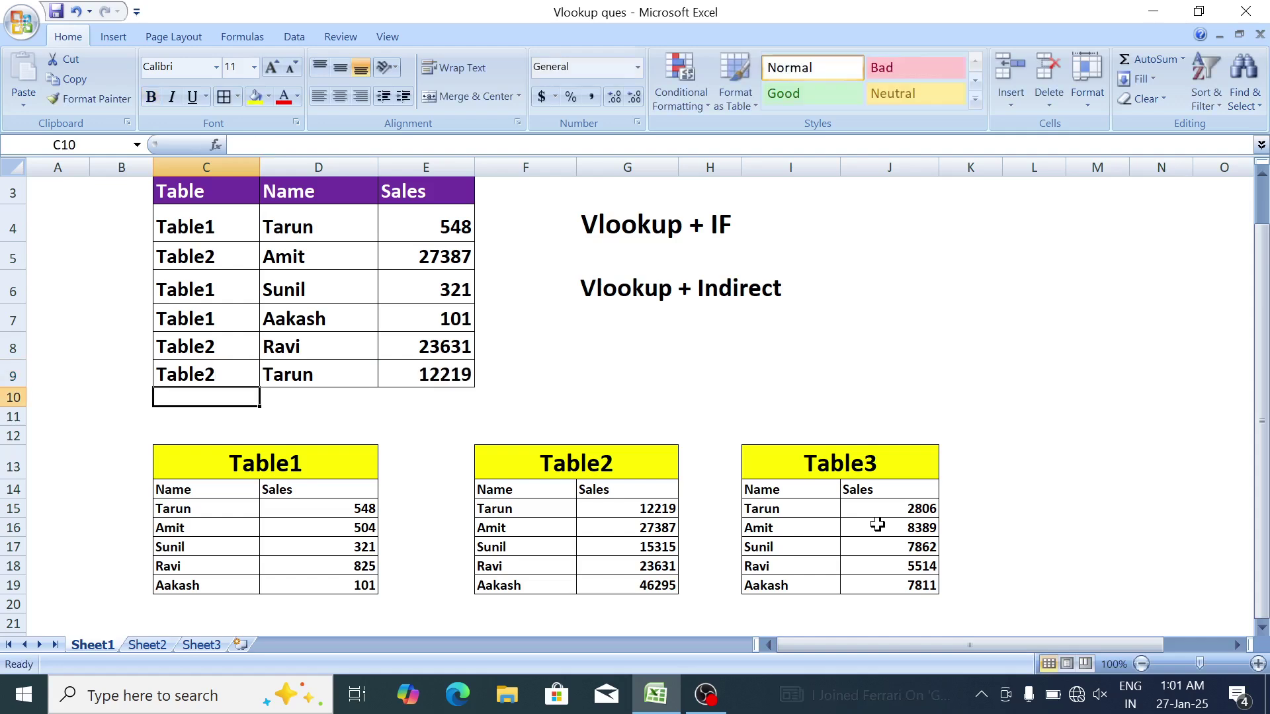
# Re-enter Table2 as the table name in C9, clear the name in D9 and undo that clearing.
pyautogui.press('Up')
pyautogui.write('2')
pyautogui.press('BackSpace')
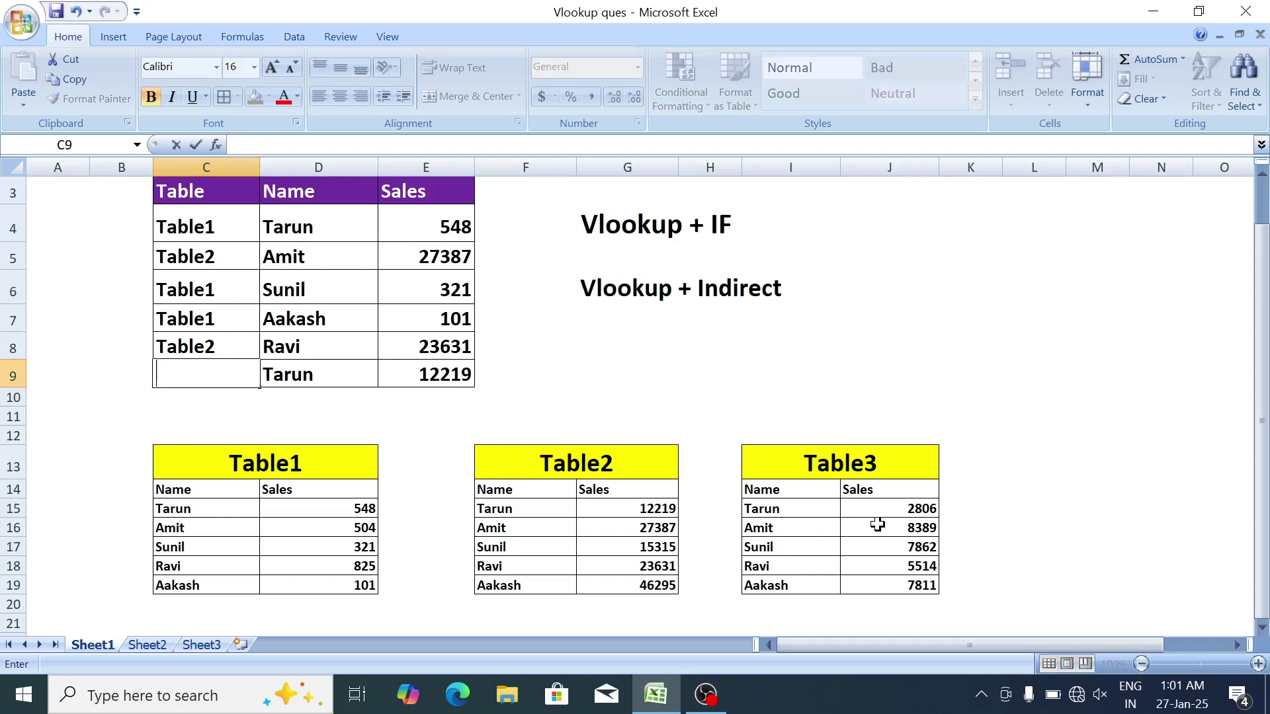
pyautogui.write('Table2')
pyautogui.press('Tab')
pyautogui.press('Delete')
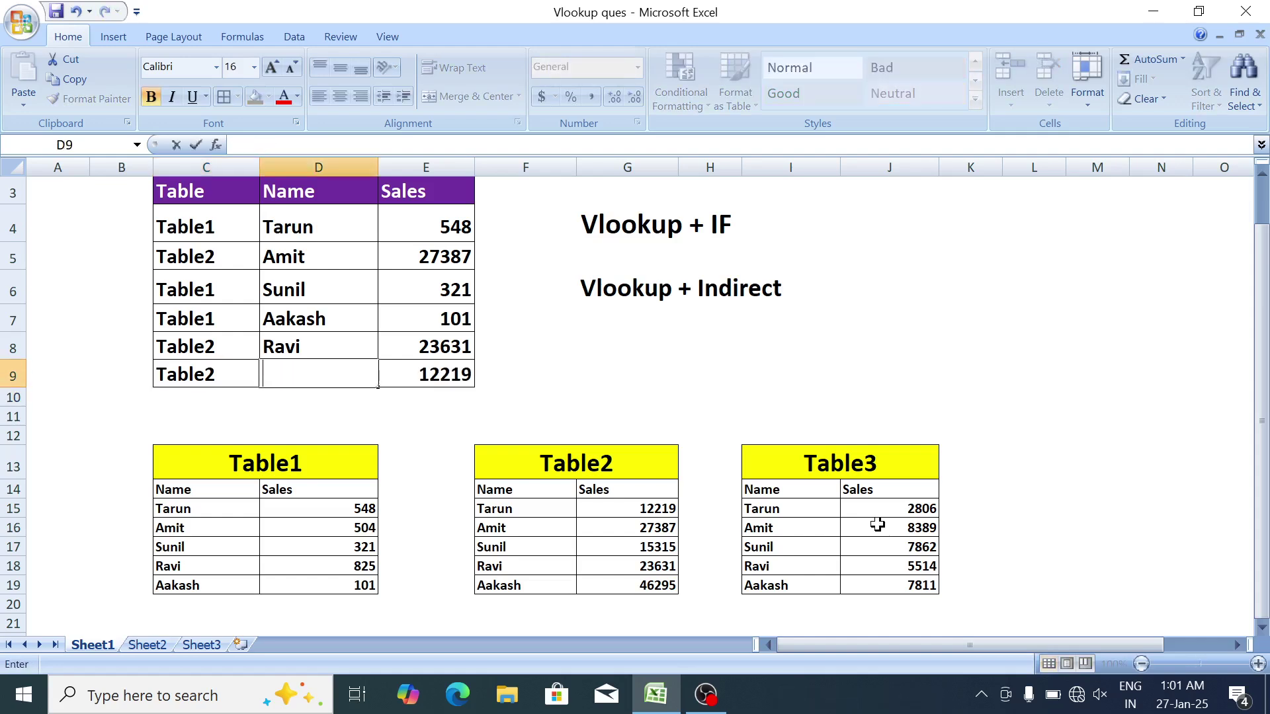
pyautogui.press('Down')
pyautogui.hotkey('ctrl', 'z')
pyautogui.press('Left')
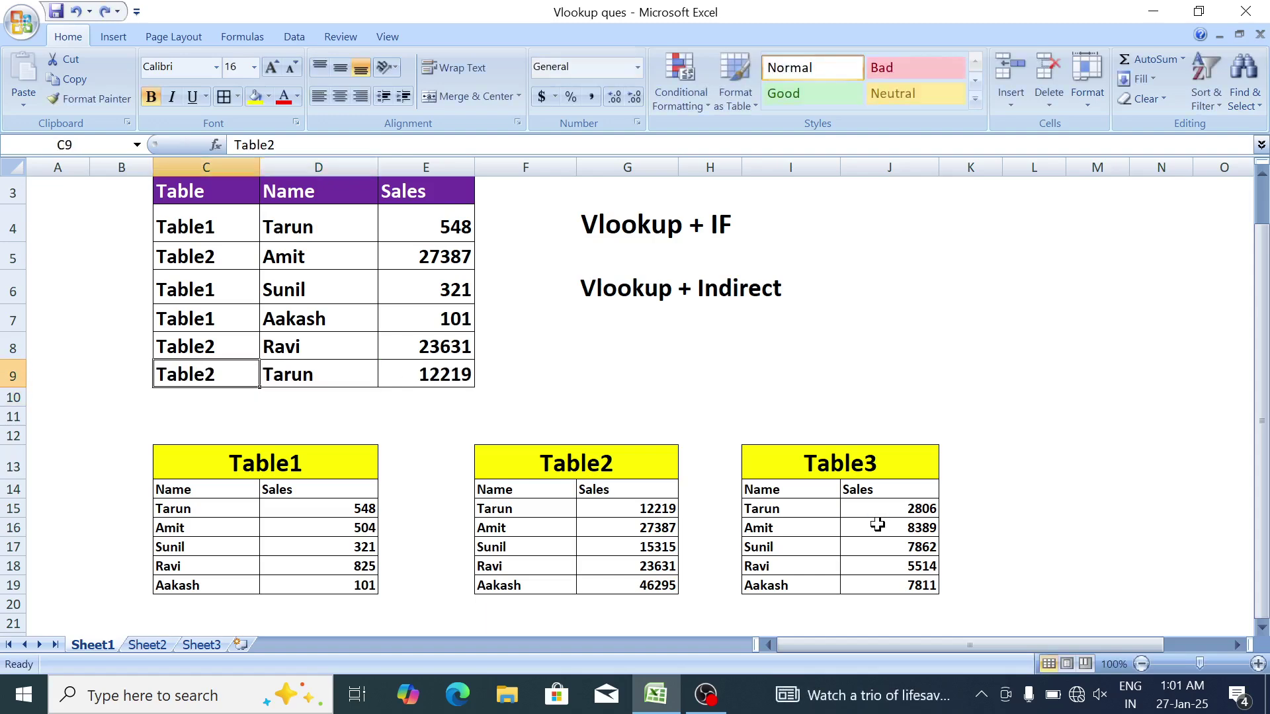
# Set the table name in C9 to Table1 and check the Sales result against the Table1 data.
pyautogui.press('F2')
pyautogui.press('BackSpace')
pyautogui.write('1')
pyautogui.press('Return')
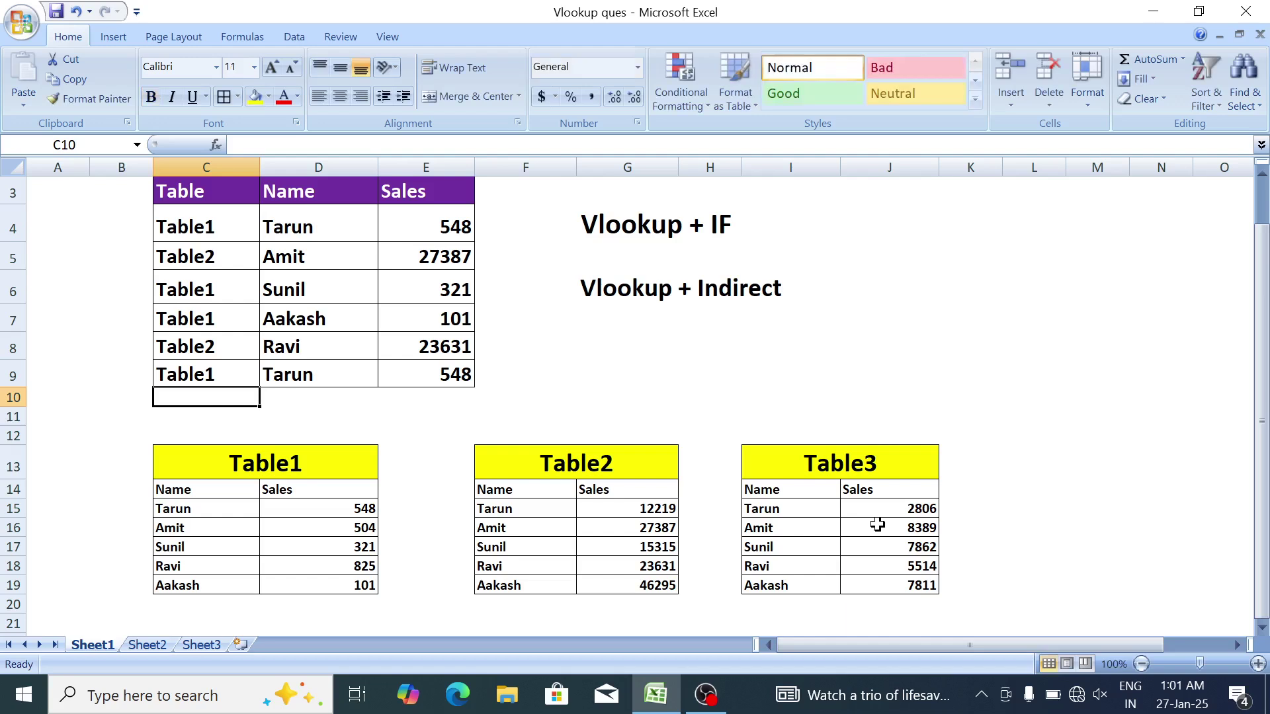
pyautogui.press('Up')
pyautogui.press('Down')
pyautogui.press('Down')
pyautogui.press('Down')
pyautogui.press('Down')
pyautogui.press('Down')
pyautogui.press('Down')
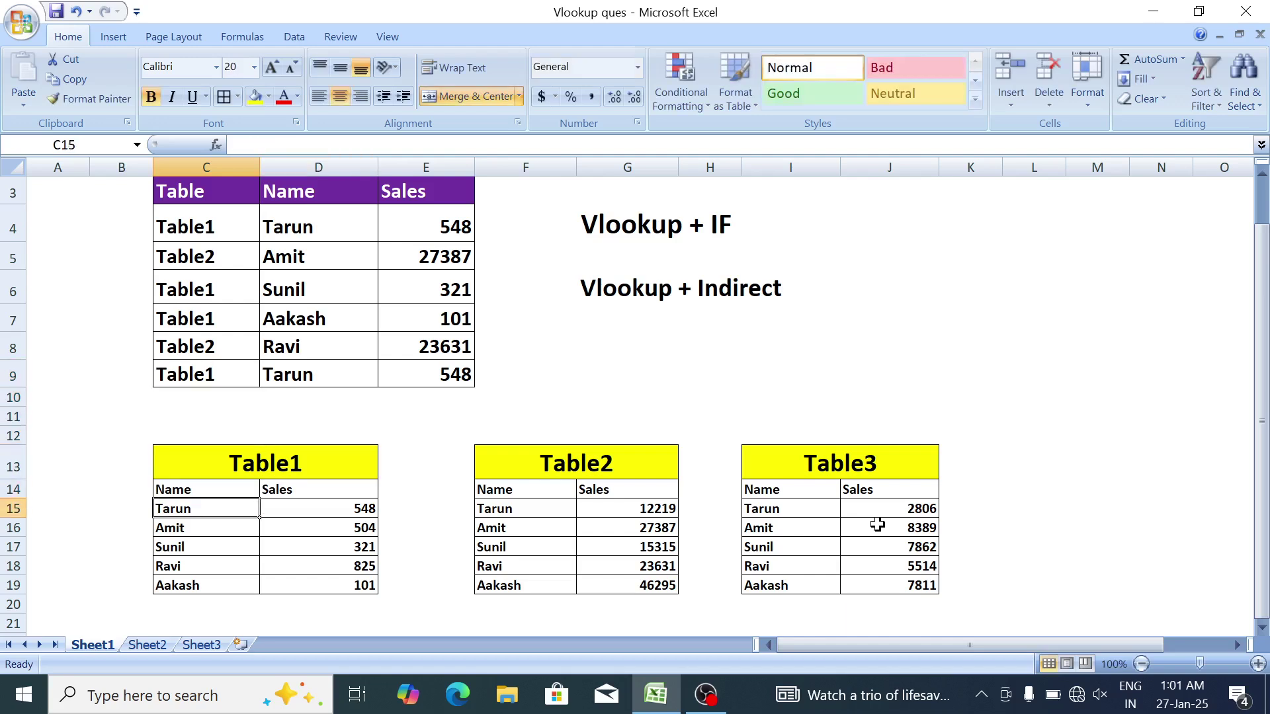
# Change the table name in C9 to Table3 to test the nested IF formula in E9.
pyautogui.press('Up')
pyautogui.press('Up')
pyautogui.press('Up')
pyautogui.press('Up')
pyautogui.press('Up')
pyautogui.press('Up')
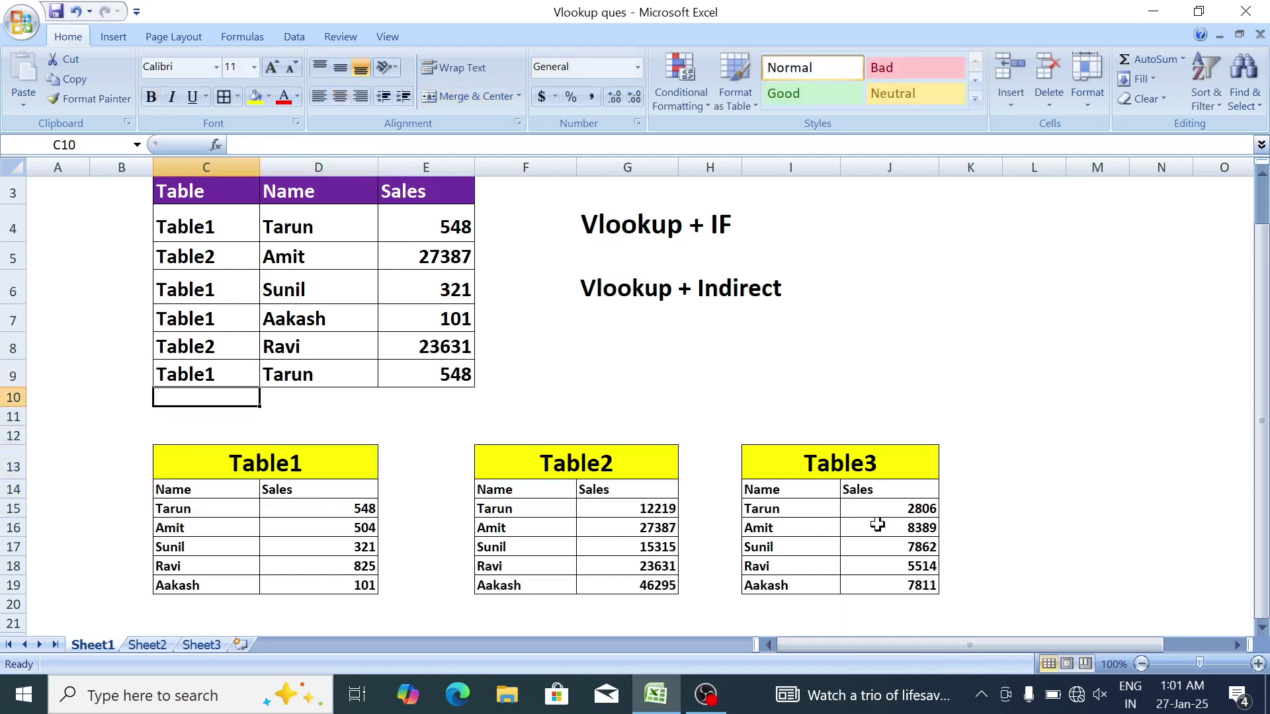
pyautogui.press('F2')
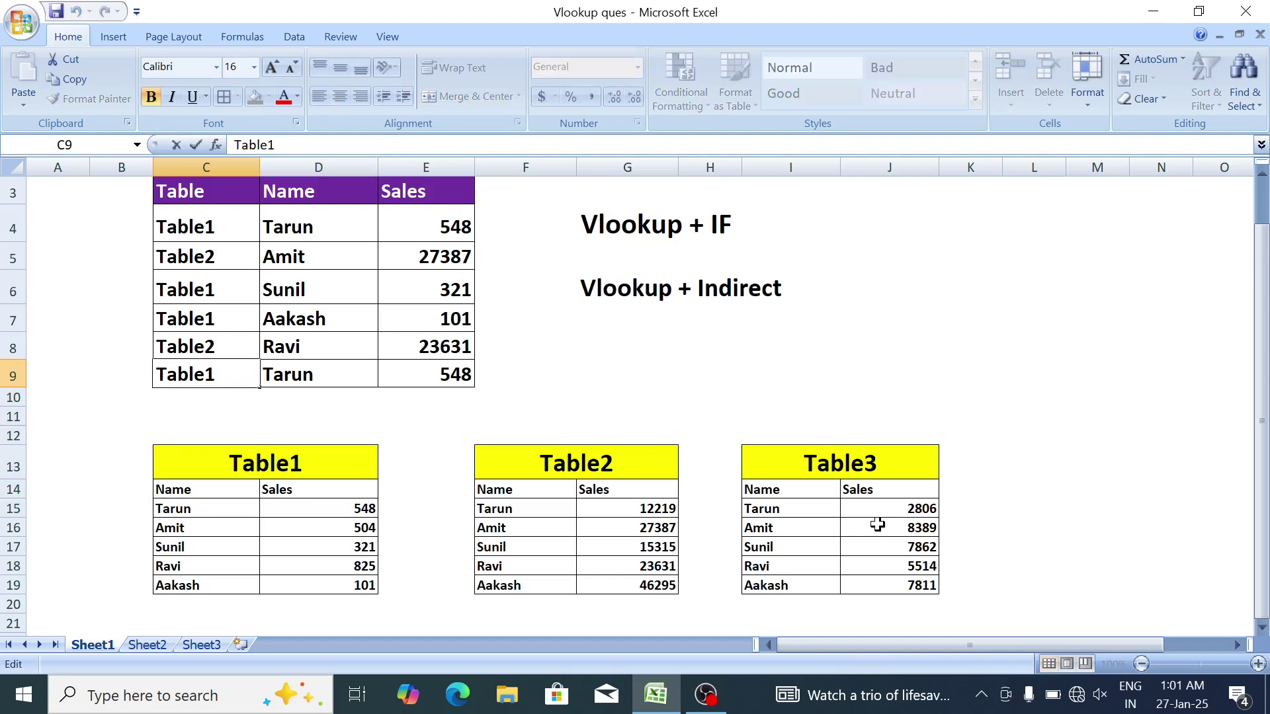
pyautogui.press('BackSpace')
pyautogui.write('3')
pyautogui.press('Return')
pyautogui.press('Up')
pyautogui.press('Right')
pyautogui.press('Right')
pyautogui.press('Right')
pyautogui.press('Left')
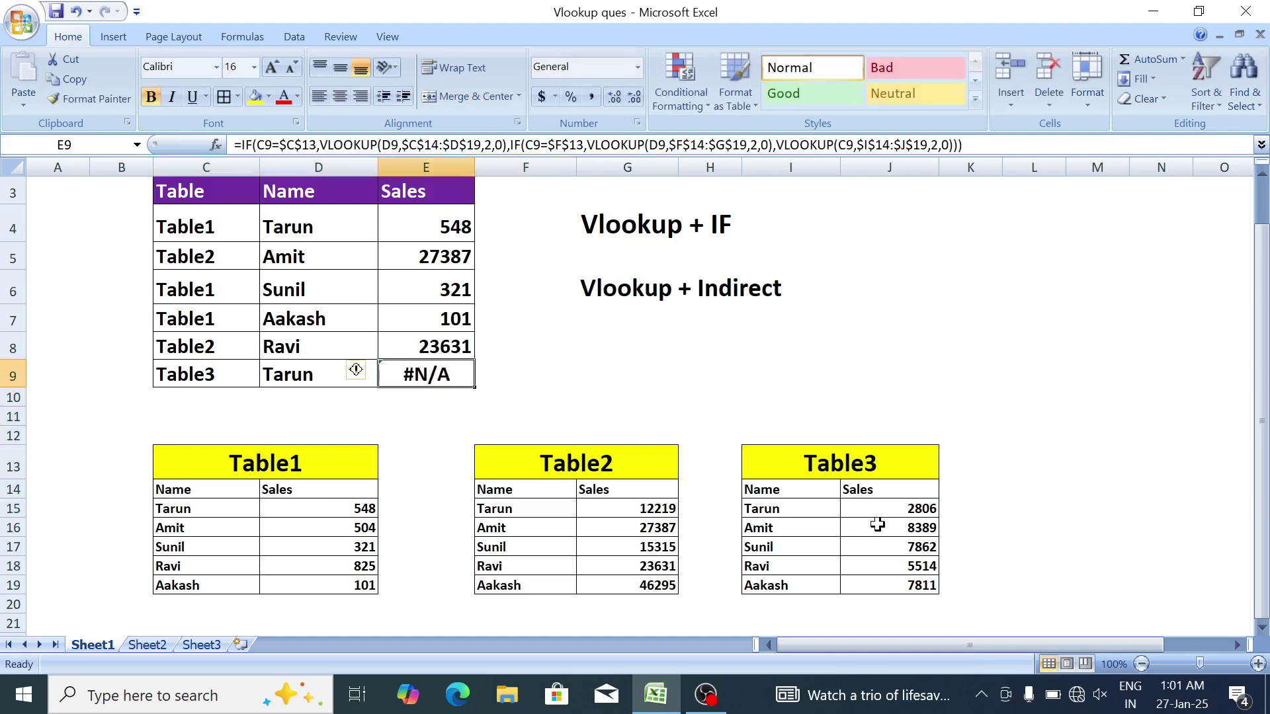
# Correct the third VLOOKUP in the E9 formula so that its lookup value is D9.
pyautogui.press('F2')
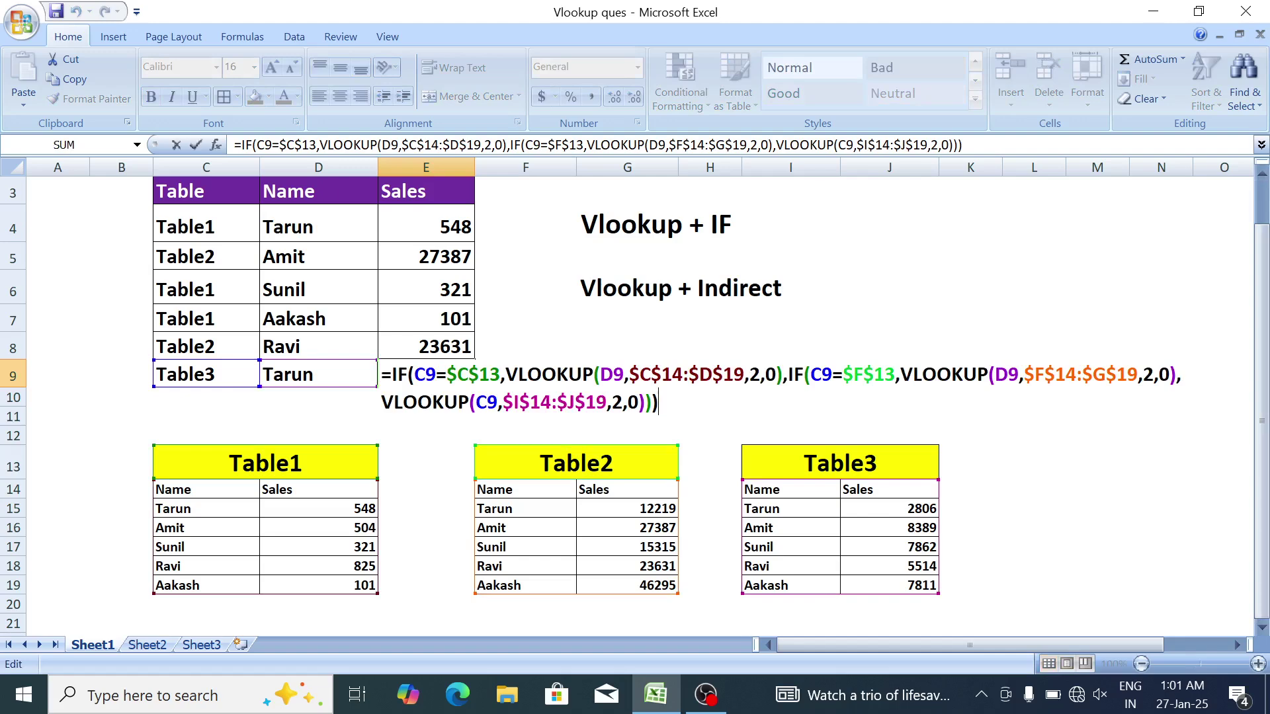
pyautogui.click(487, 402)
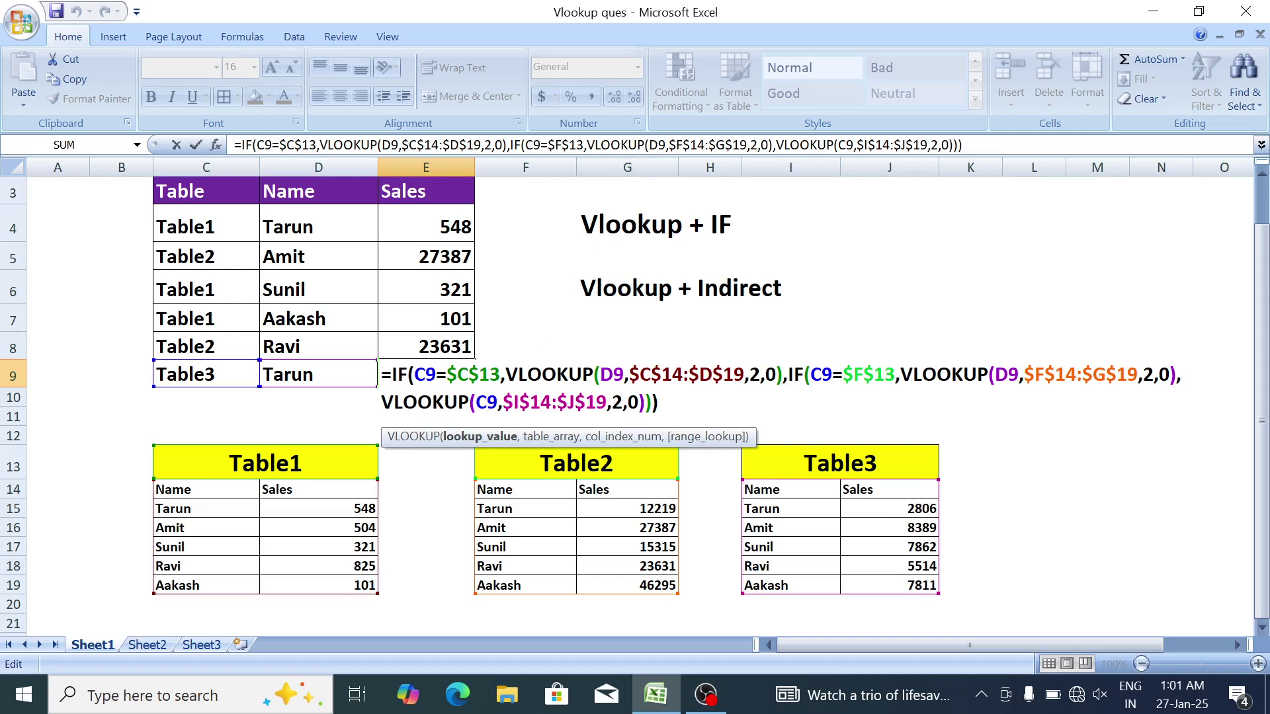
pyautogui.doubleClick(486, 402)
pyautogui.click(331, 376)
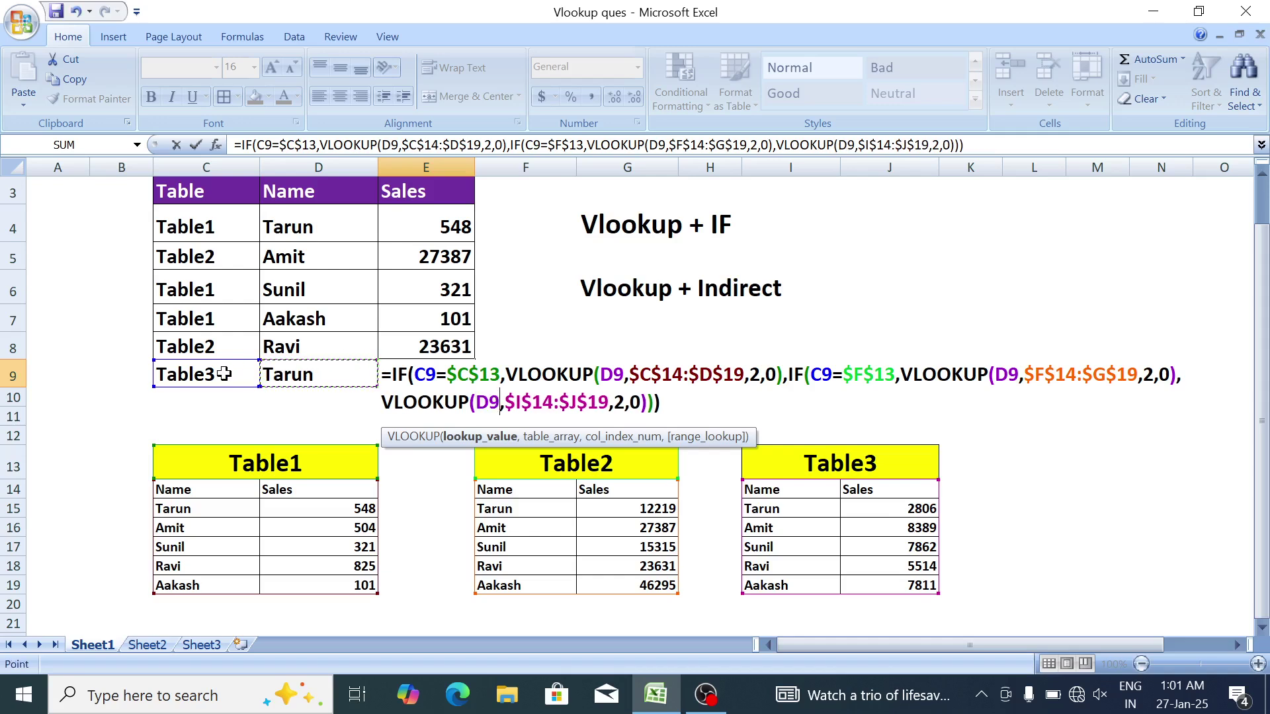
pyautogui.hotkey('ctrl', 'Return')
# Correct the third VLOOKUP's lookup value in E4 to D4 and fill the formula down through E9.
pyautogui.press('Up')
pyautogui.press('Up')
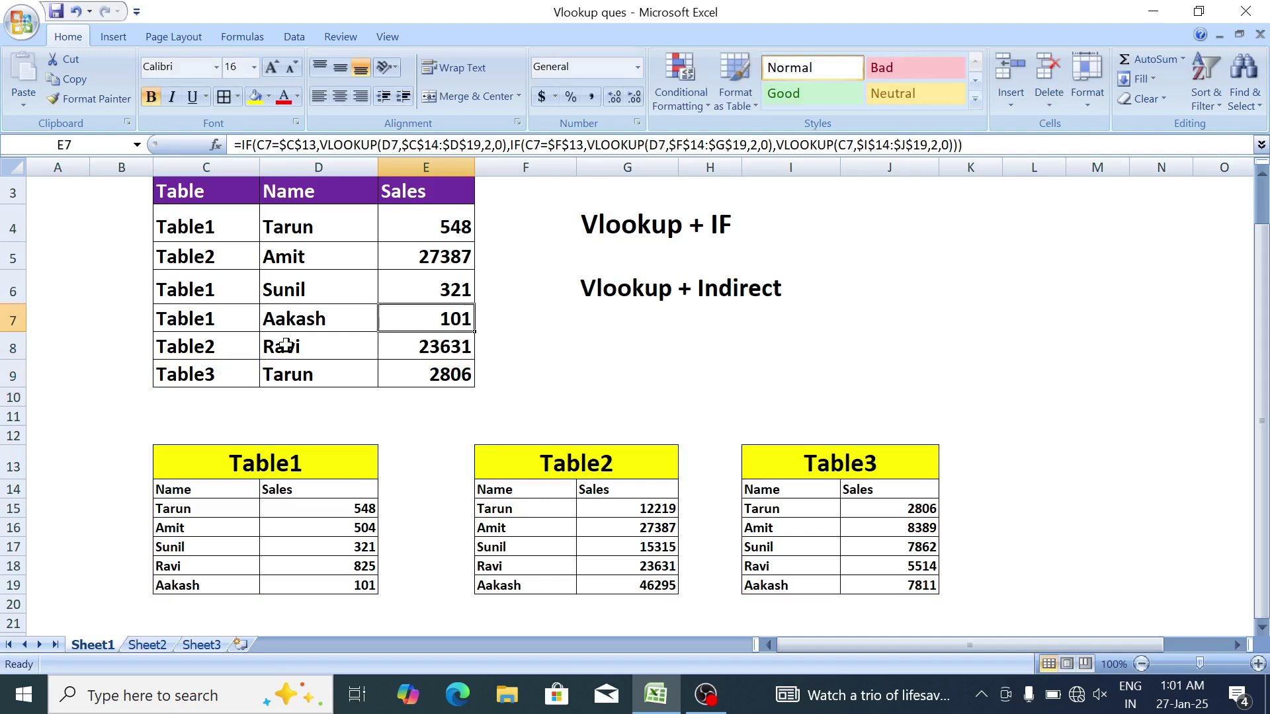
pyautogui.press('Up')
pyautogui.press('Up')
pyautogui.press('Up')
pyautogui.press('F2')
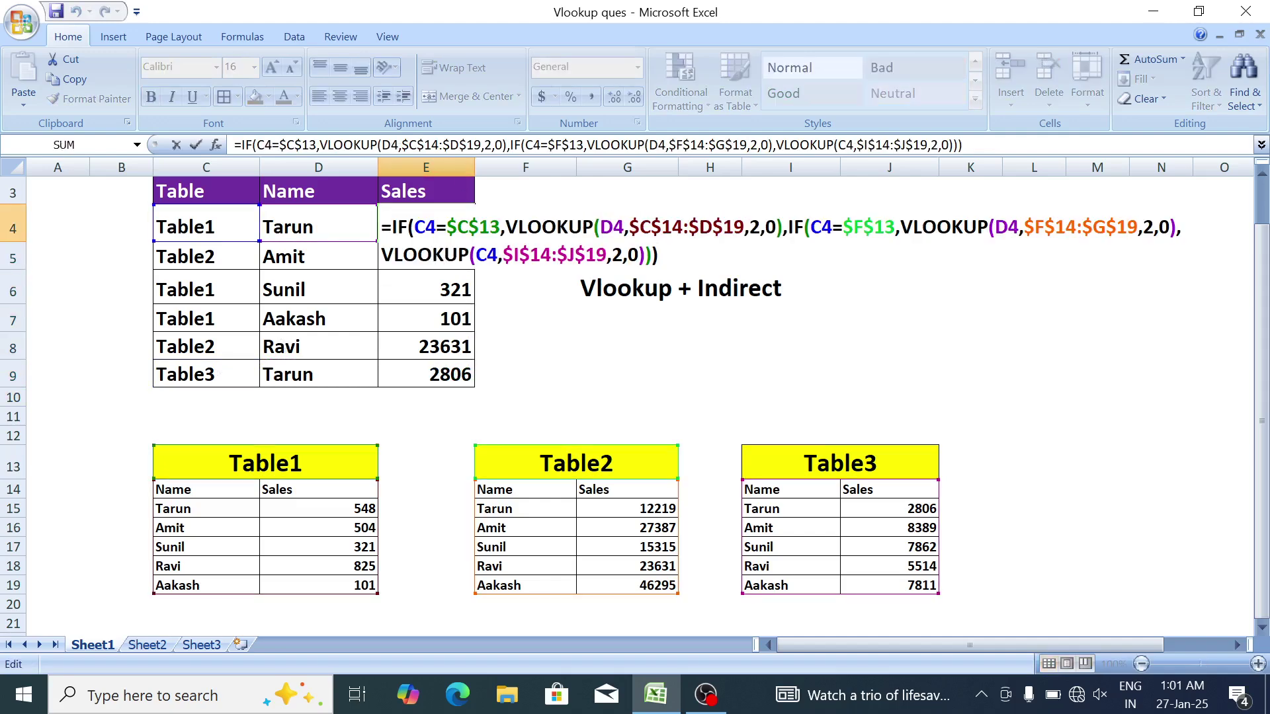
pyautogui.doubleClick(487, 255)
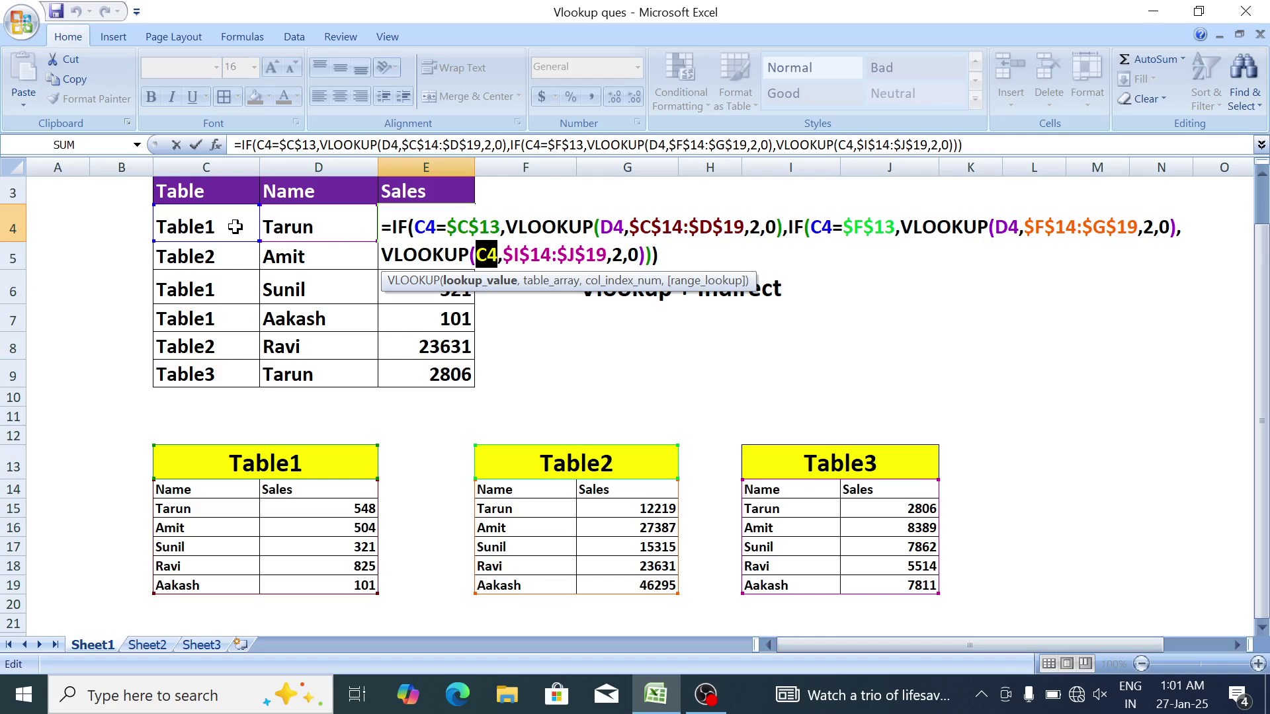
pyautogui.click(301, 223)
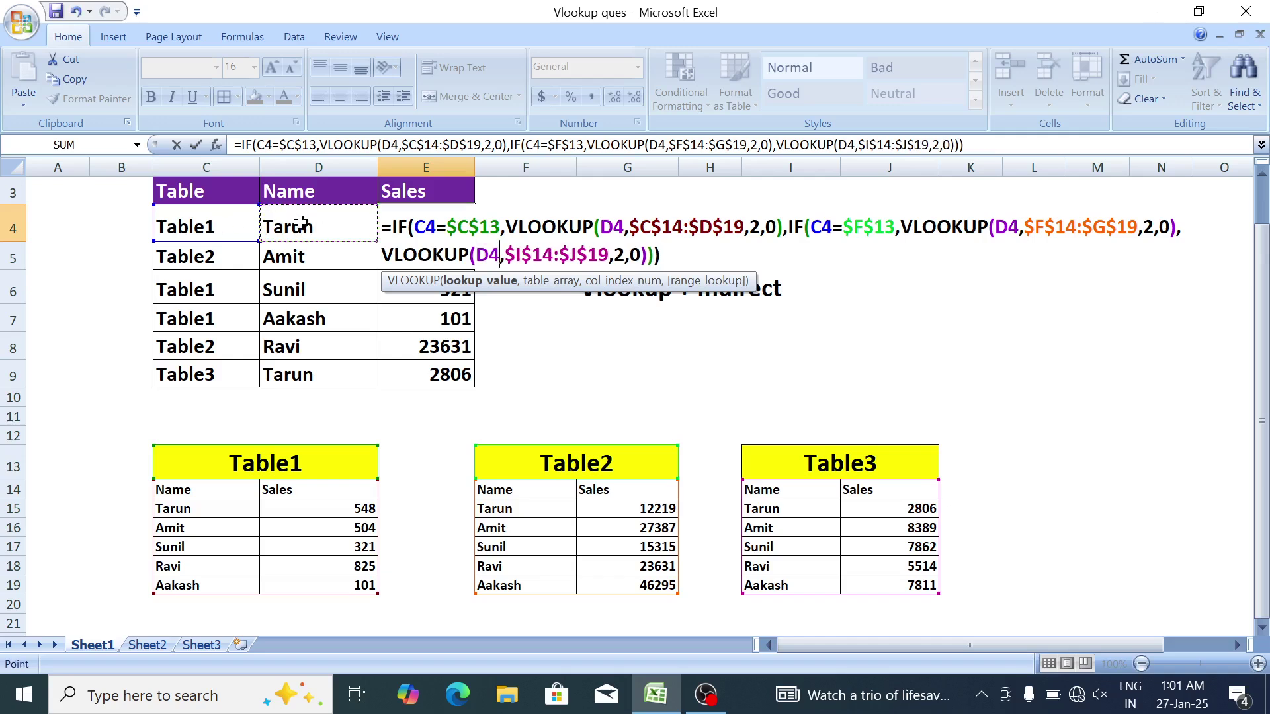
pyautogui.press('Return')
pyautogui.press('Up')
pyautogui.hotkey('ctrl', 'shift', 'Down')
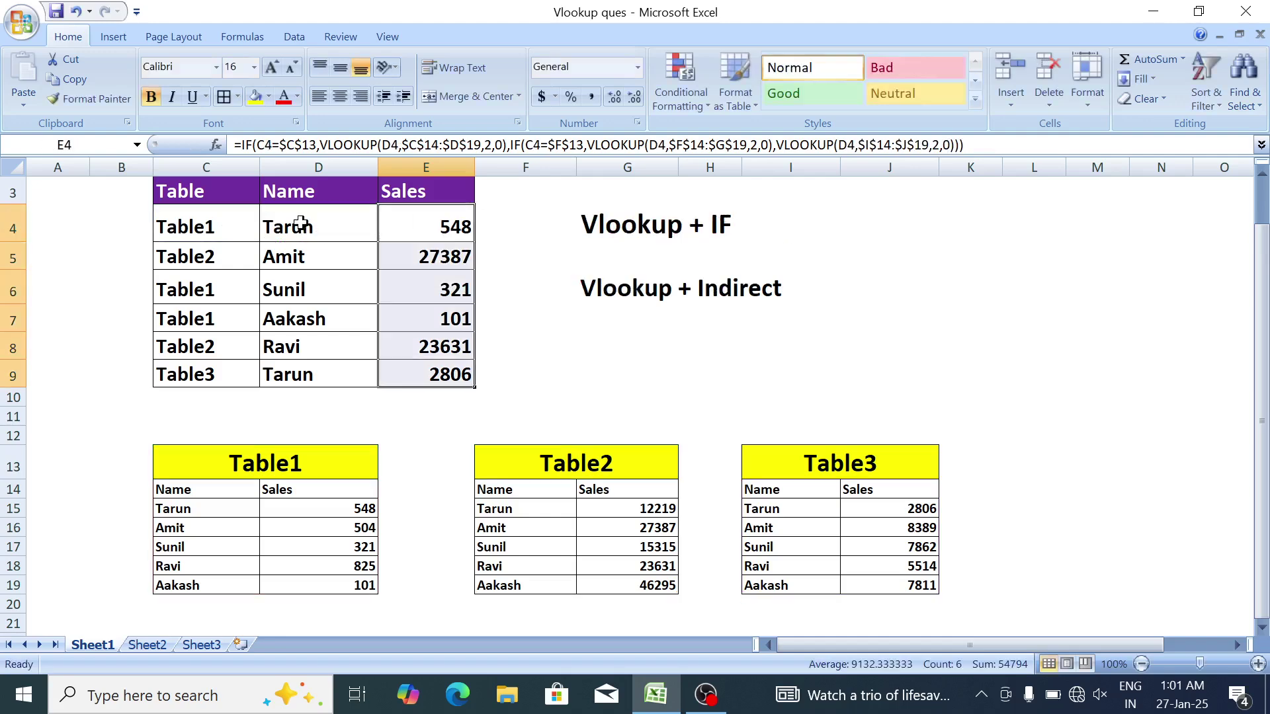
# Check the references in the formulas filled into E5 and E6.
pyautogui.press('Down')
pyautogui.press('F2')
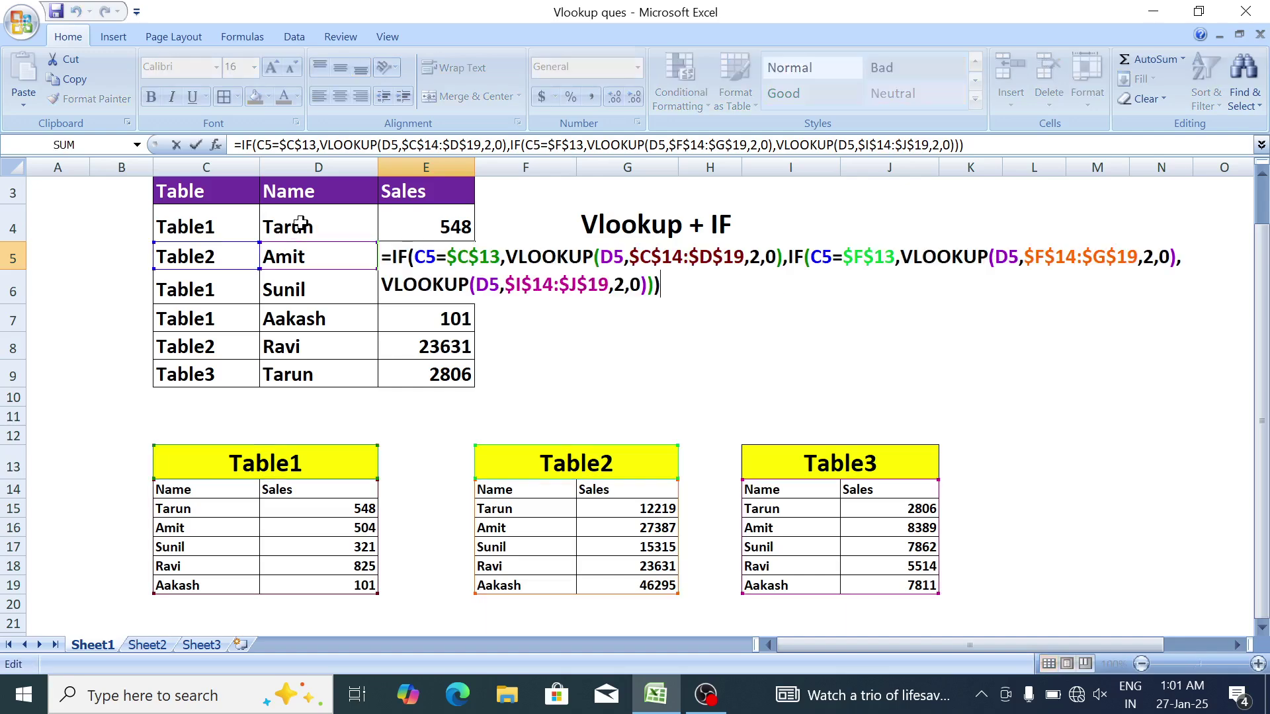
pyautogui.press('Return')
pyautogui.press('F2')
pyautogui.press('Return')
# Change the table name in C7 to Table2 to test the filled formula in that row.
pyautogui.press('Up')
pyautogui.press('Left')
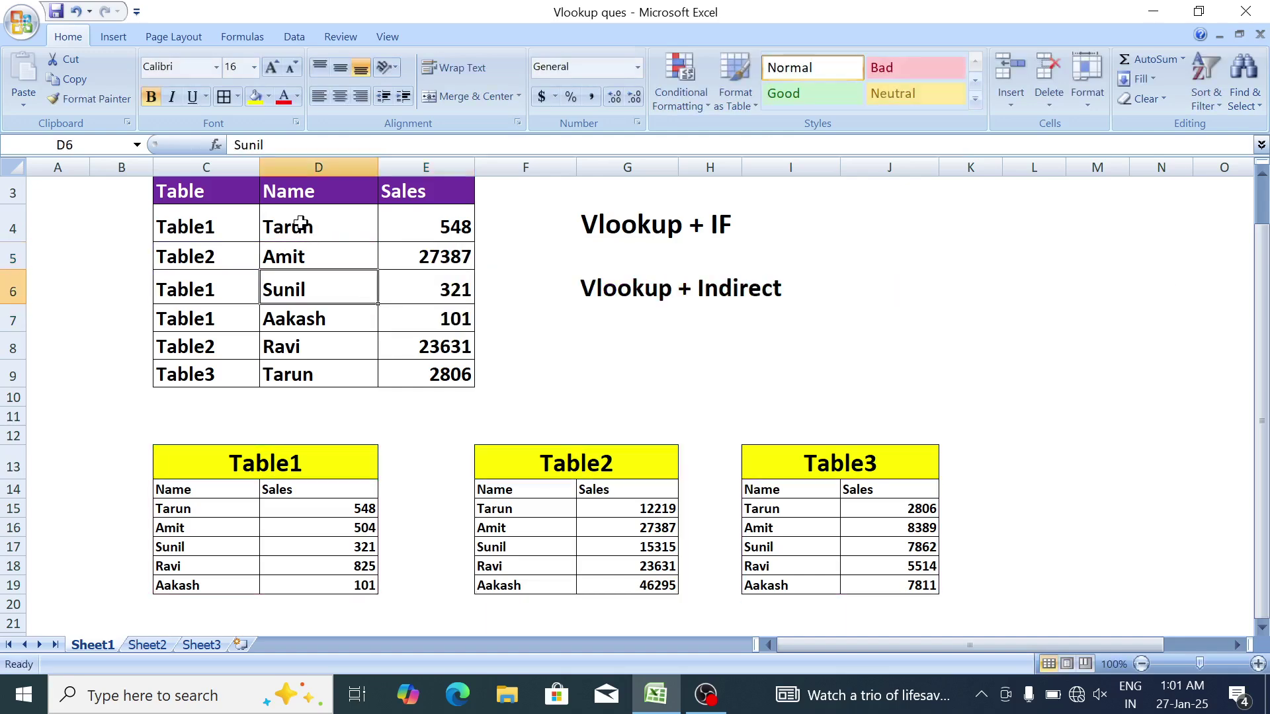
pyautogui.press('Down')
pyautogui.press('Left')
pyautogui.press('F2')
pyautogui.press('BackSpace')
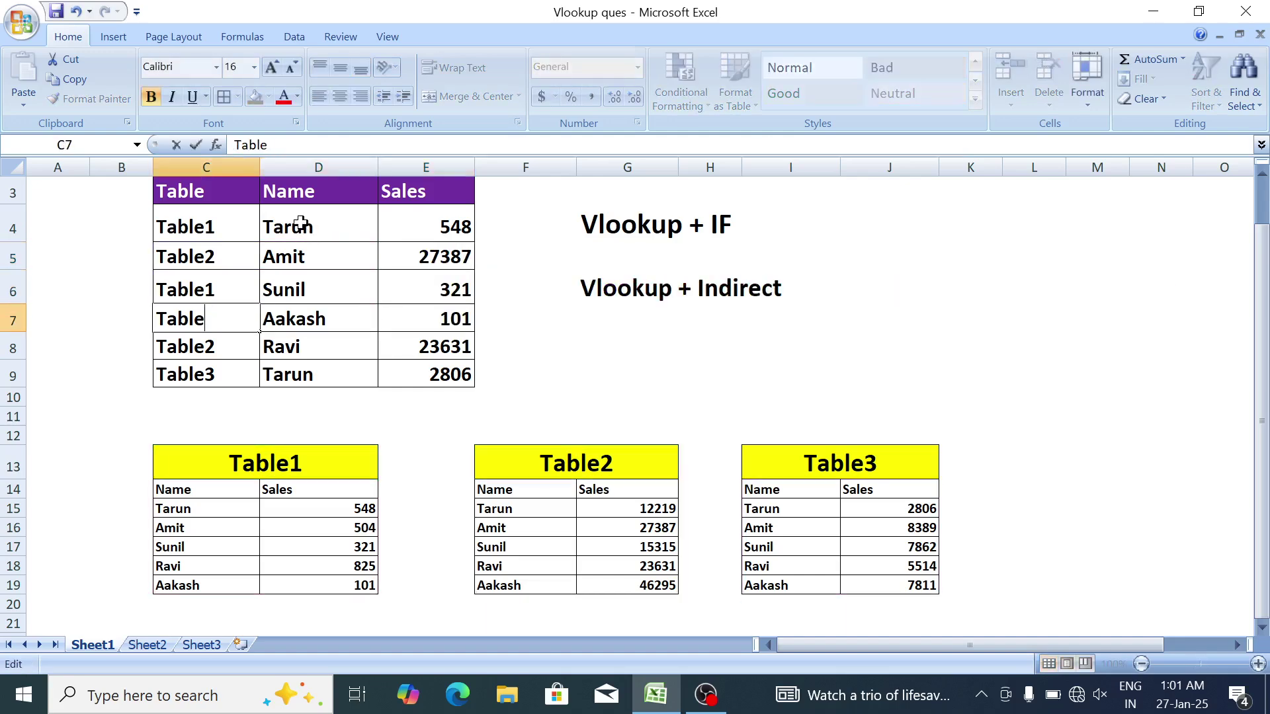
pyautogui.write('2')
pyautogui.press('Return')
pyautogui.press('Up')
pyautogui.press('Right')
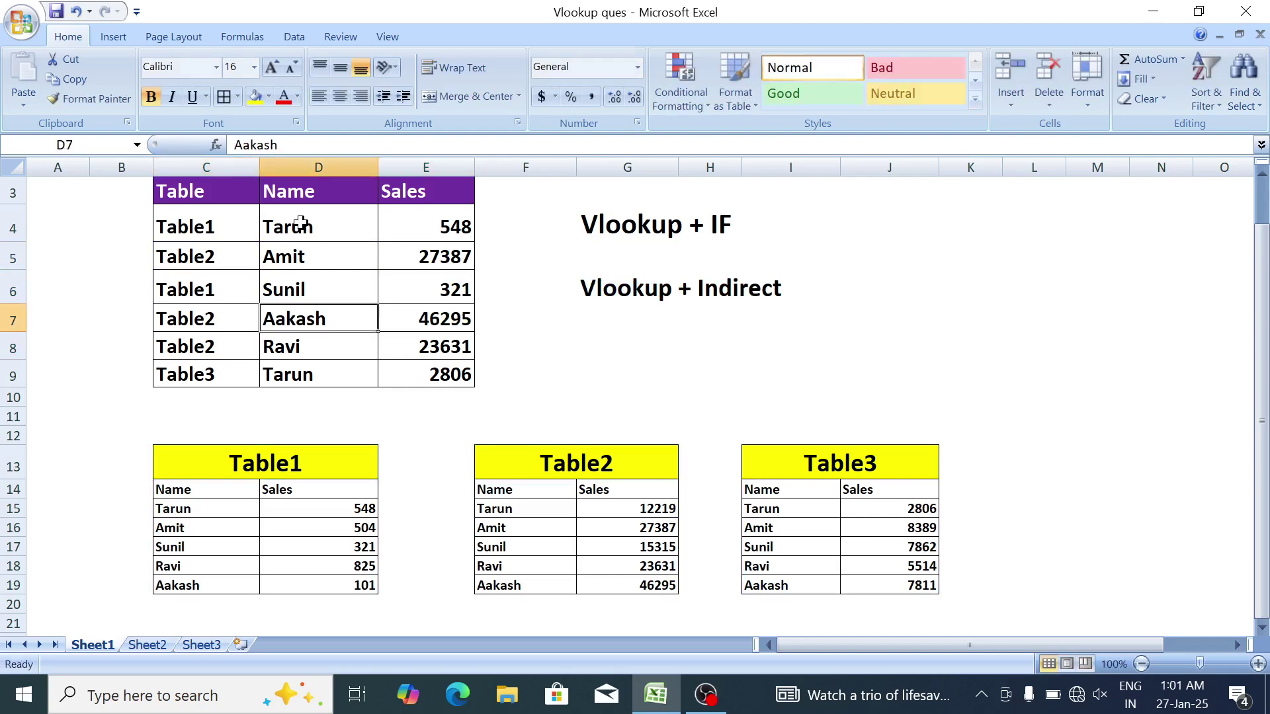
# Change the table name in C7 to Table3.
pyautogui.press('Left')
pyautogui.press('F2')
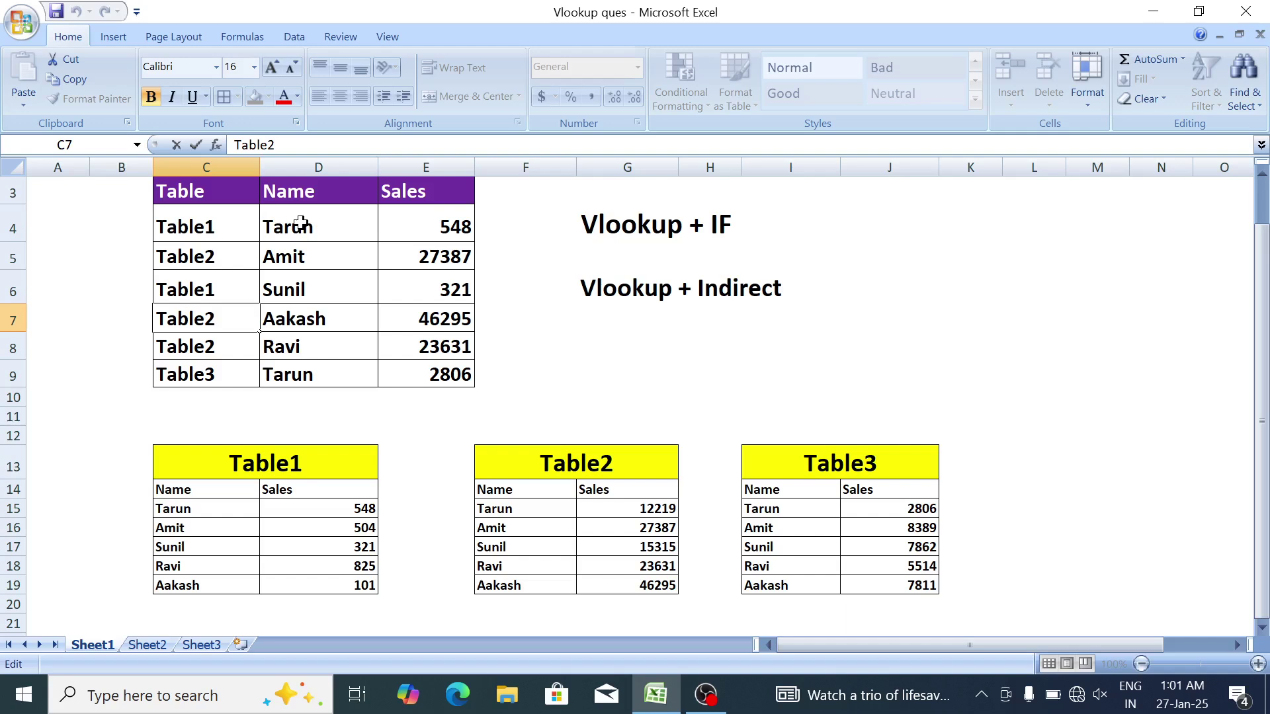
pyautogui.press('BackSpace')
pyautogui.press('Return')
pyautogui.press('Up')
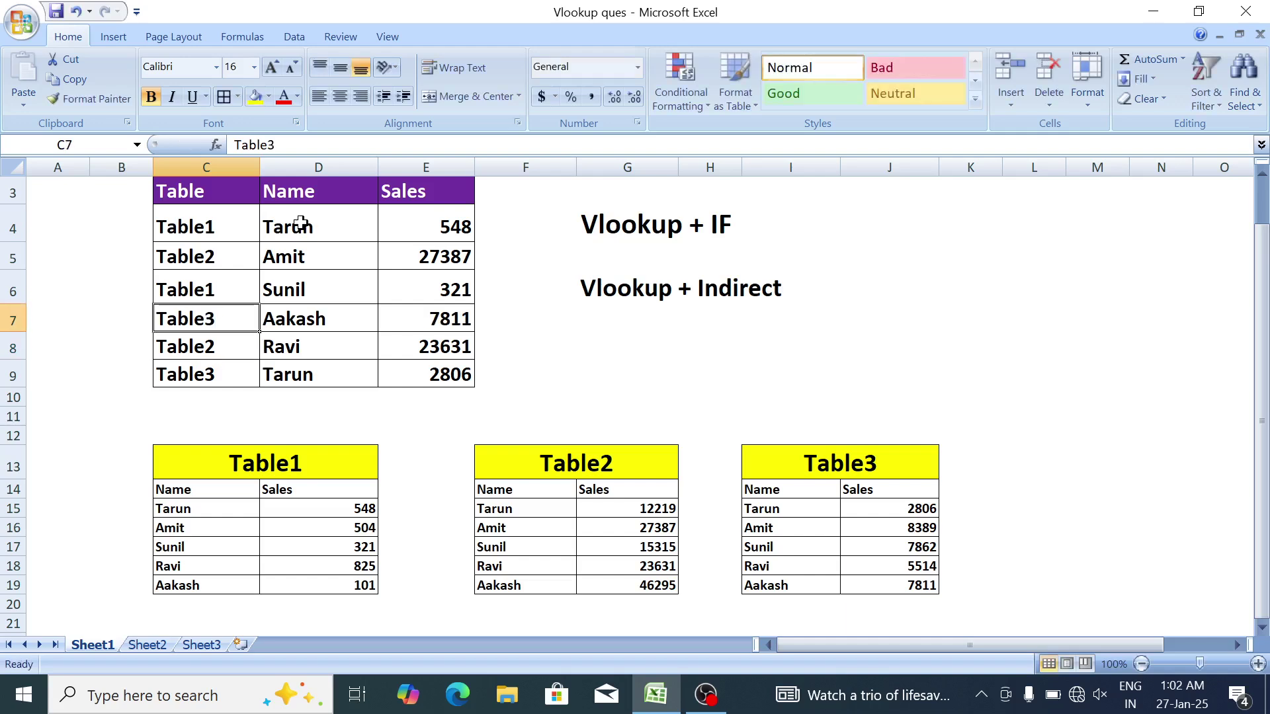
# Set the table name in C7 back to Table1.
pyautogui.press('F2')
pyautogui.press('Left')
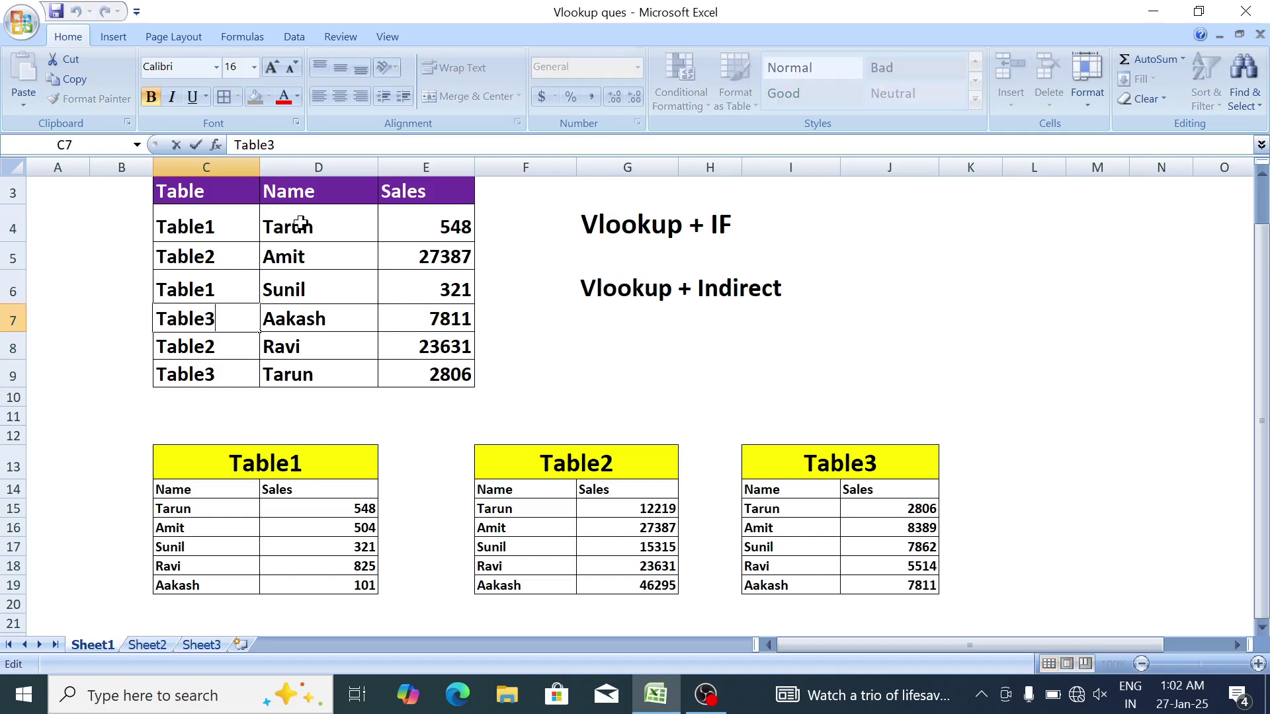
pyautogui.press('BackSpace')
pyautogui.write('1')
pyautogui.press('Return')
pyautogui.press('Up')
# Enter Table2 again as the table name in C7.
pyautogui.press('F2')
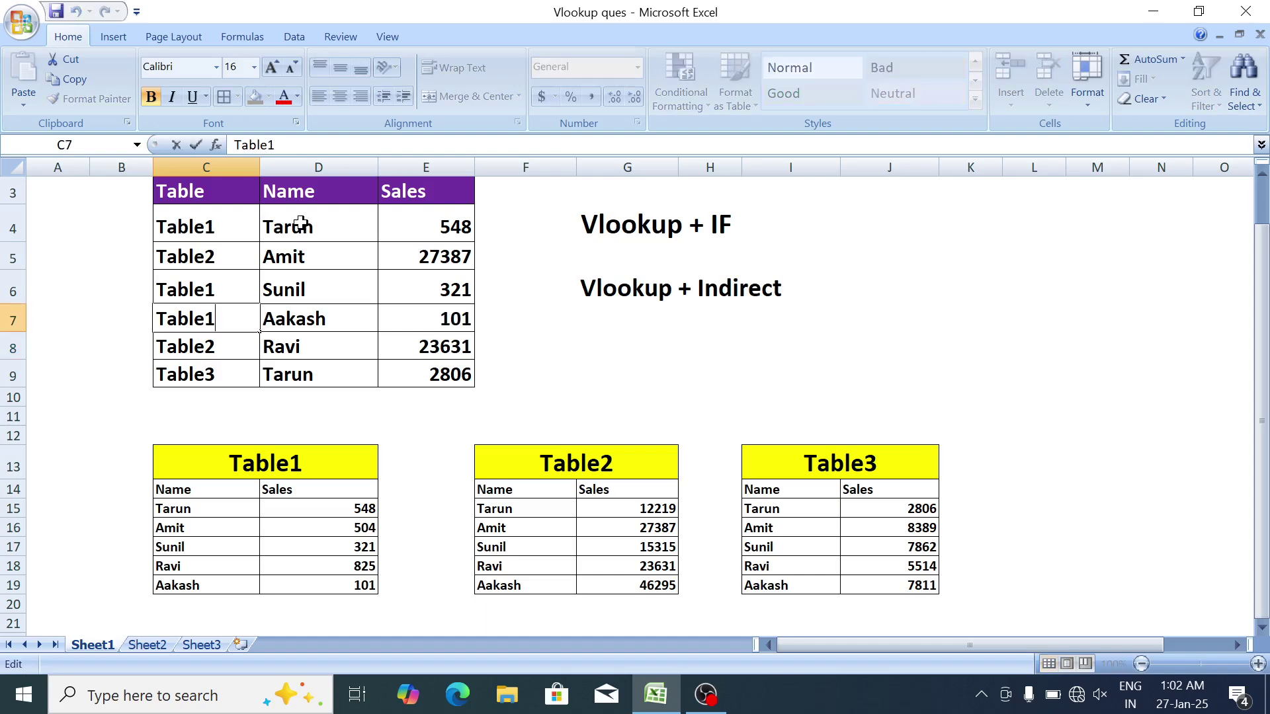
pyautogui.press('BackSpace')
pyautogui.write('2')
pyautogui.press('Return')
pyautogui.press('Up')
pyautogui.press('Right')
pyautogui.press('Right')
pyautogui.press('Right')
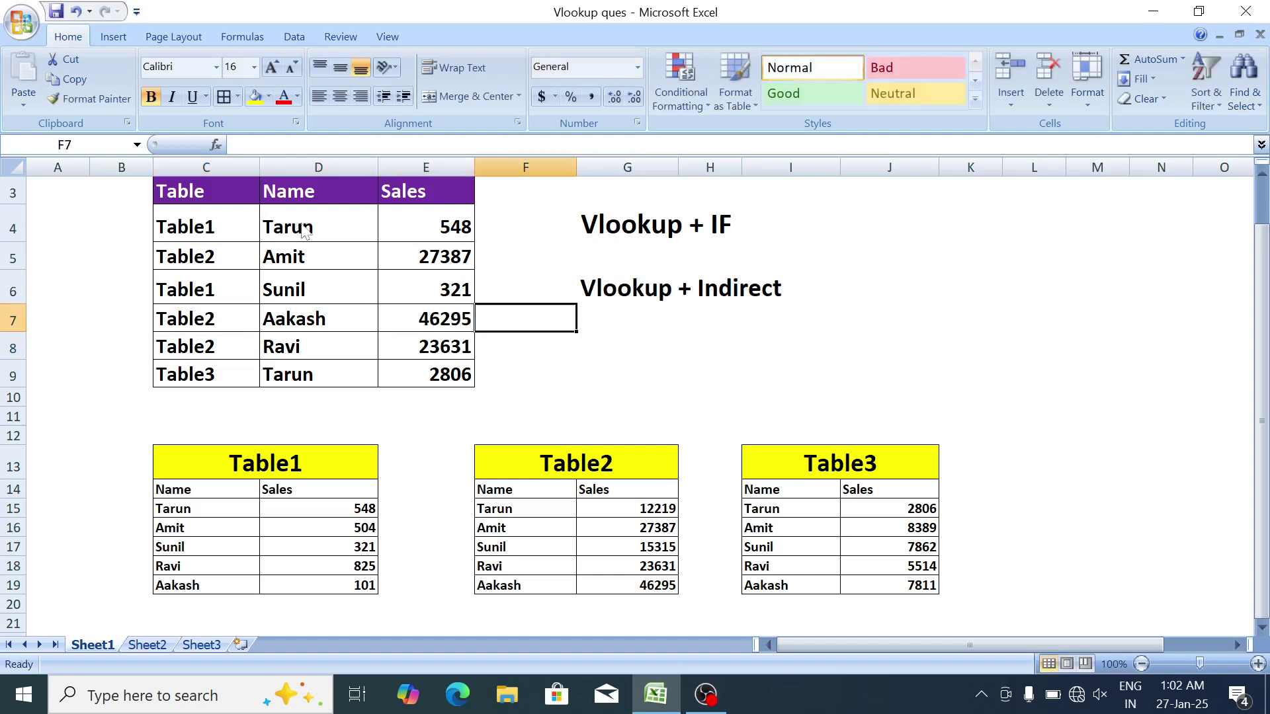
# Clear all formulas from the Sales column, E4:E9.
pyautogui.press('Up')
pyautogui.press('Up')
pyautogui.press('Left')
pyautogui.press('Up')
pyautogui.hotkey('ctrl', 'shift', 'Down')
pyautogui.press('Delete')
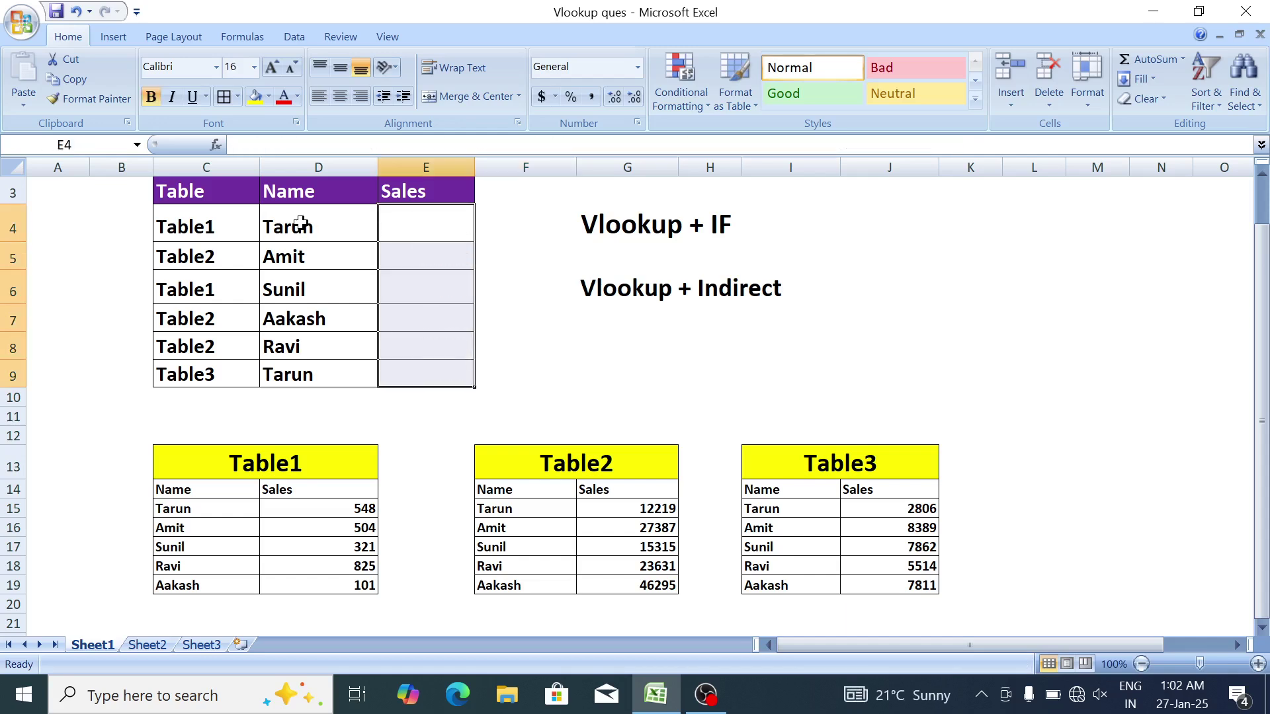
# Start an IF formula in E4 that tests whether C4 equals the Table1 heading, with the absolute reference $C$13.
pyautogui.press('Down')
pyautogui.press('Up')
pyautogui.write('=v')
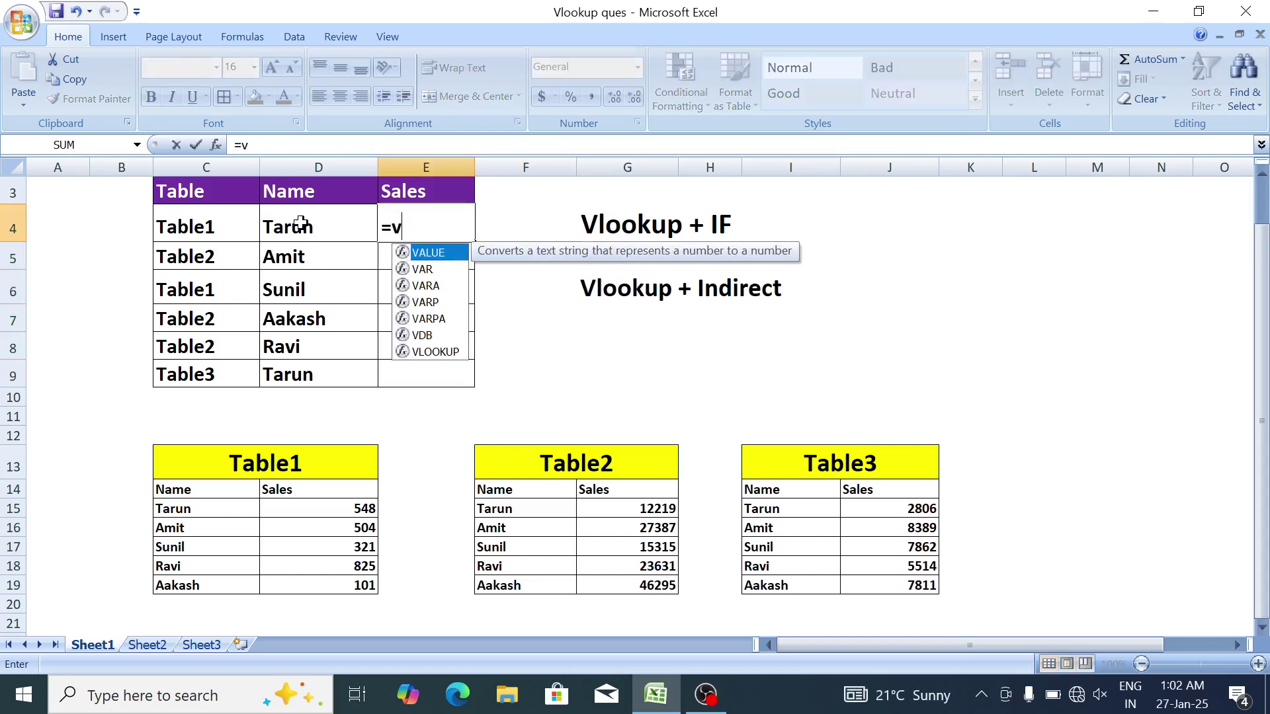
pyautogui.press('BackSpace')
pyautogui.write('if')
pyautogui.press('Tab')
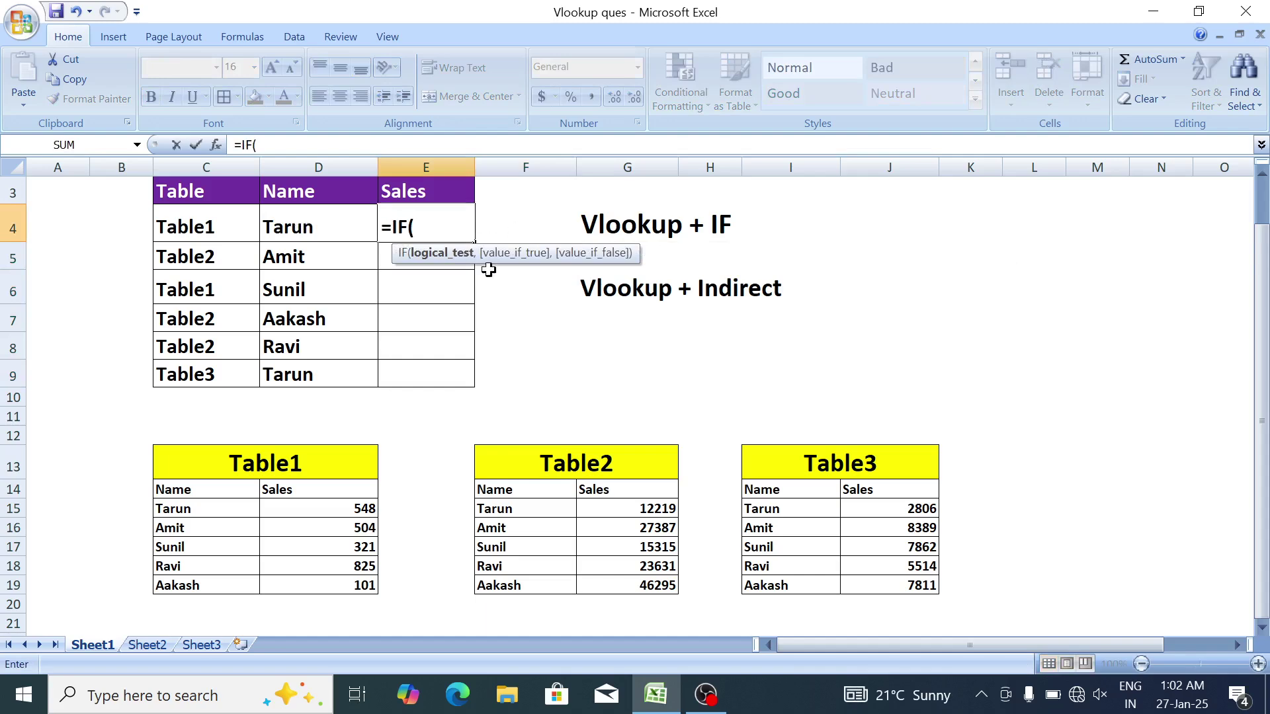
pyautogui.click(219, 226)
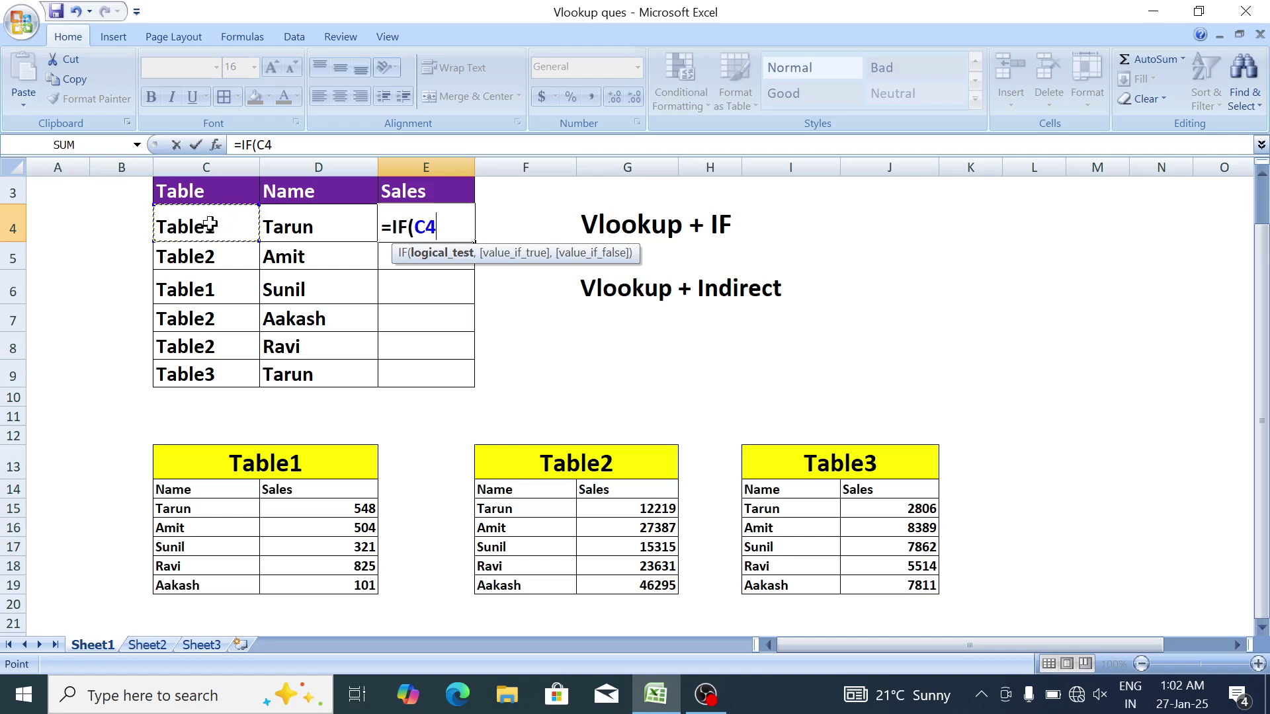
pyautogui.write('=')
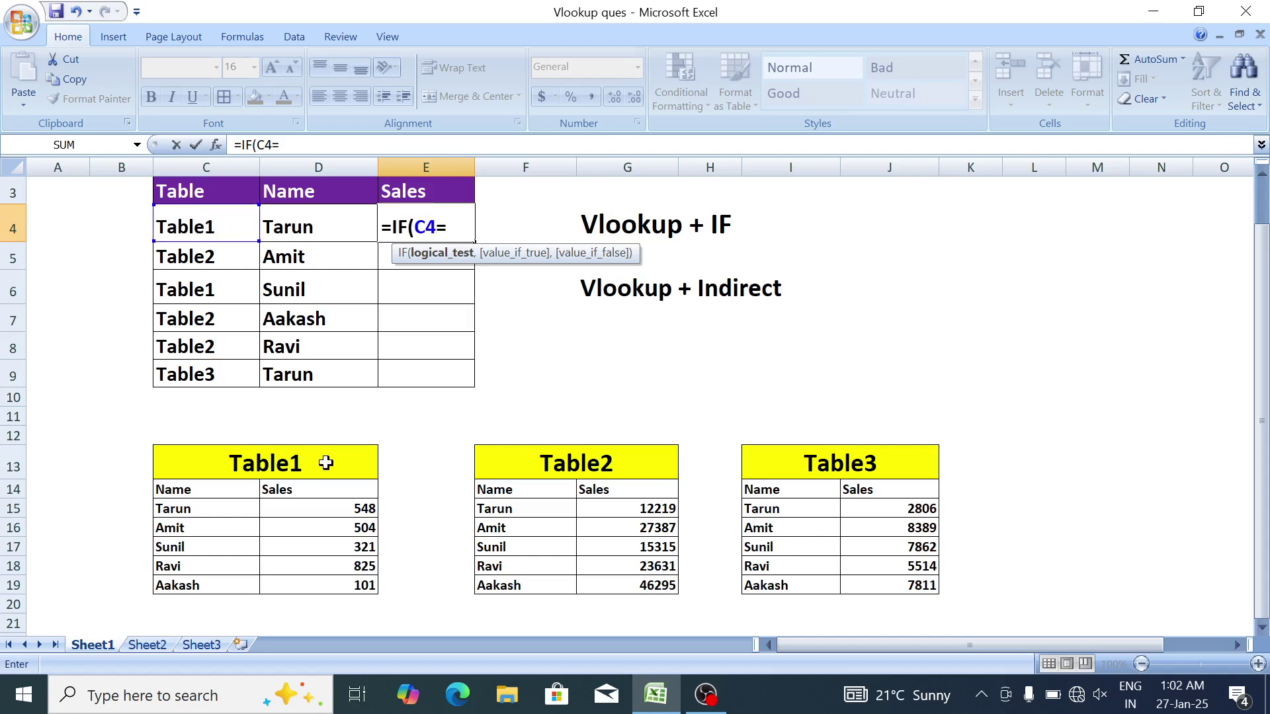
pyautogui.click(325, 463)
pyautogui.press('F4')
pyautogui.write(',')
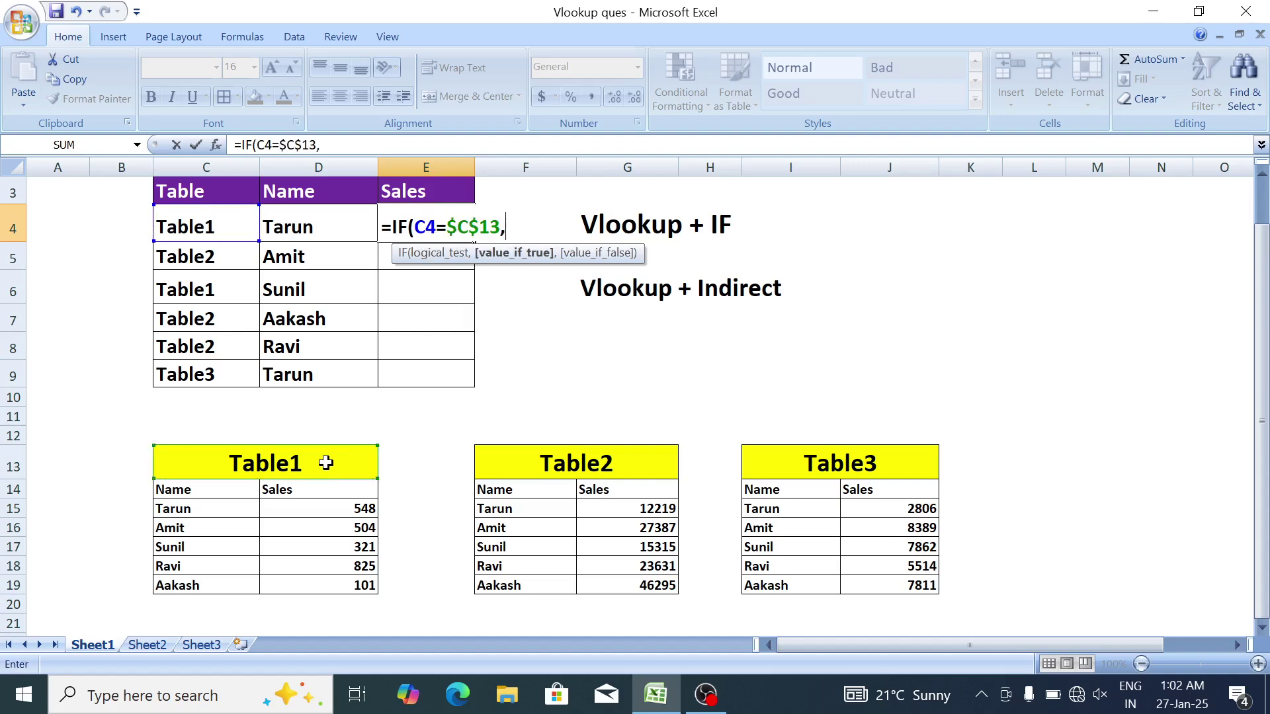
# Add VLOOKUP(D4,$C$14:$D$19,2,0) as the value if true in the E4 formula.
pyautogui.write('vl')
pyautogui.press('Tab')
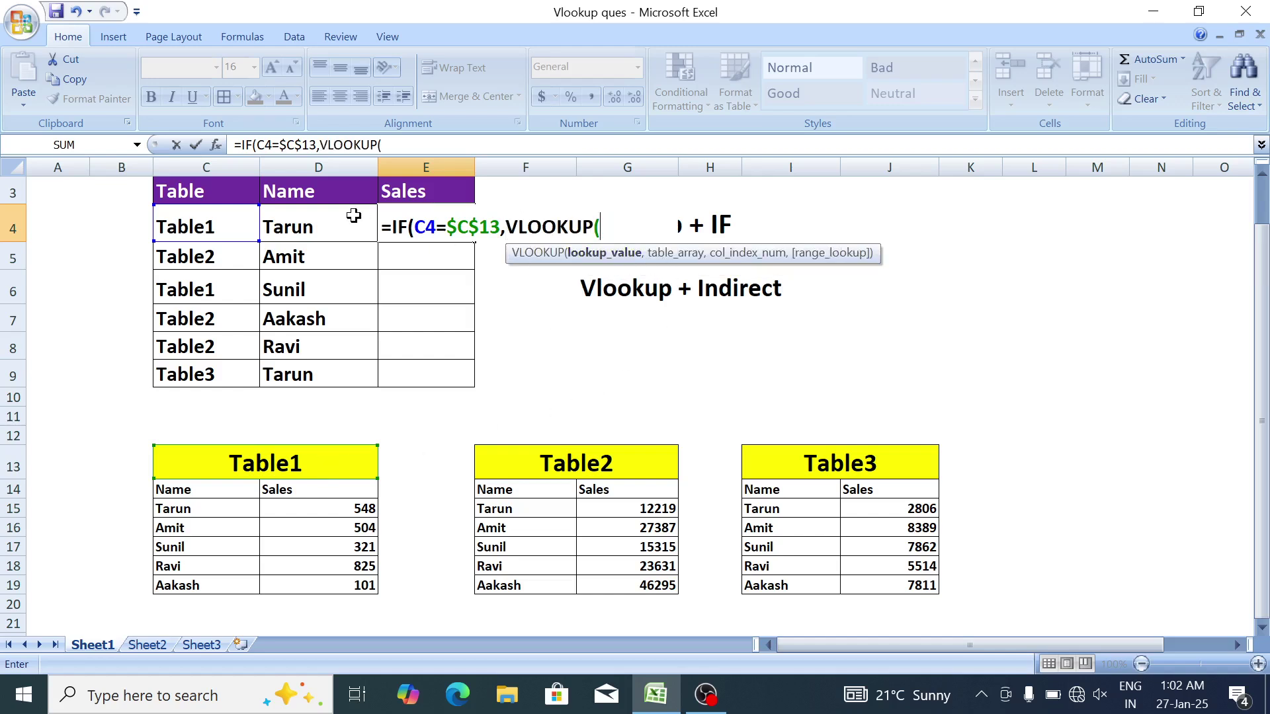
pyautogui.click(327, 221)
pyautogui.write(',')
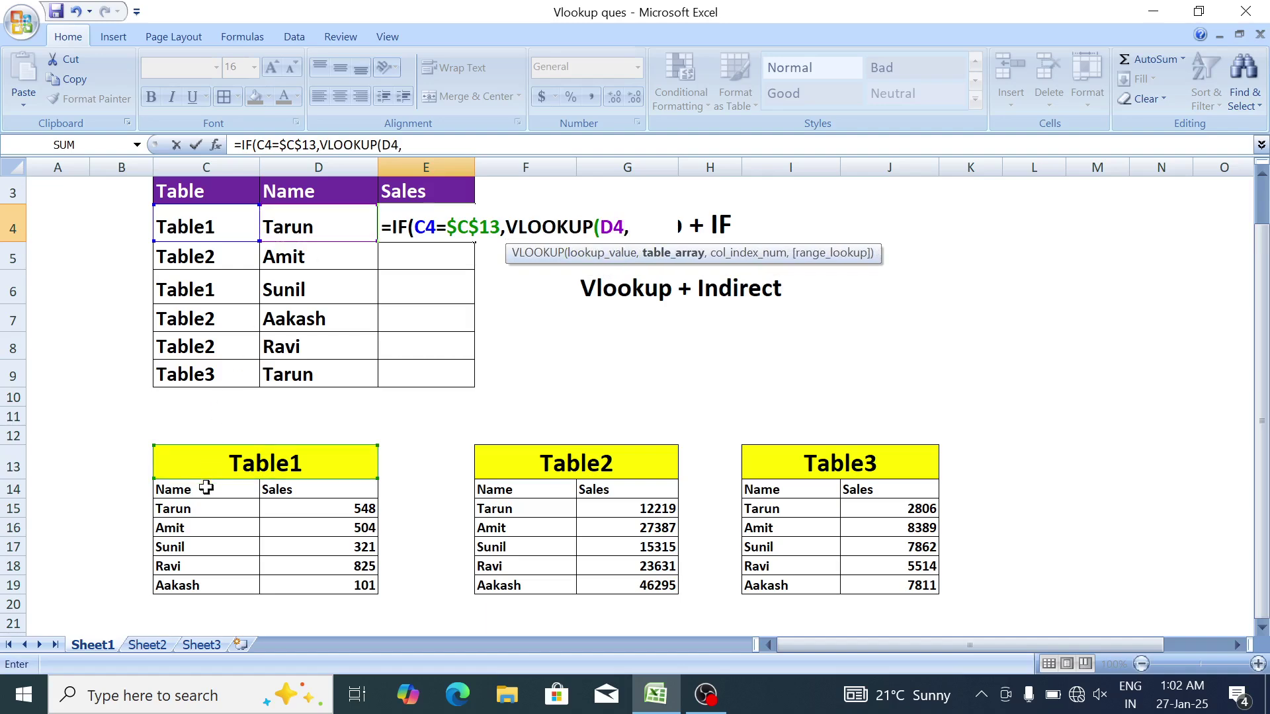
pyautogui.moveTo(207, 487); pyautogui.dragTo(311, 585)
pyautogui.press('F4')
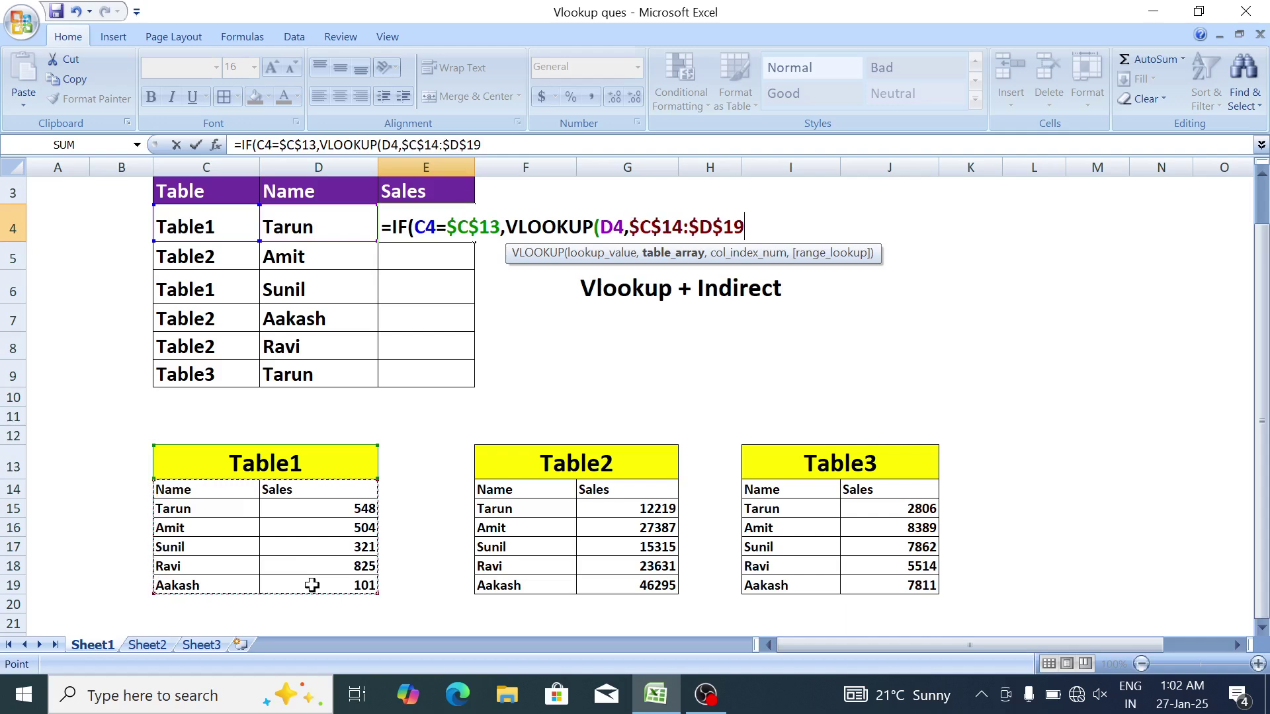
pyautogui.write(',')
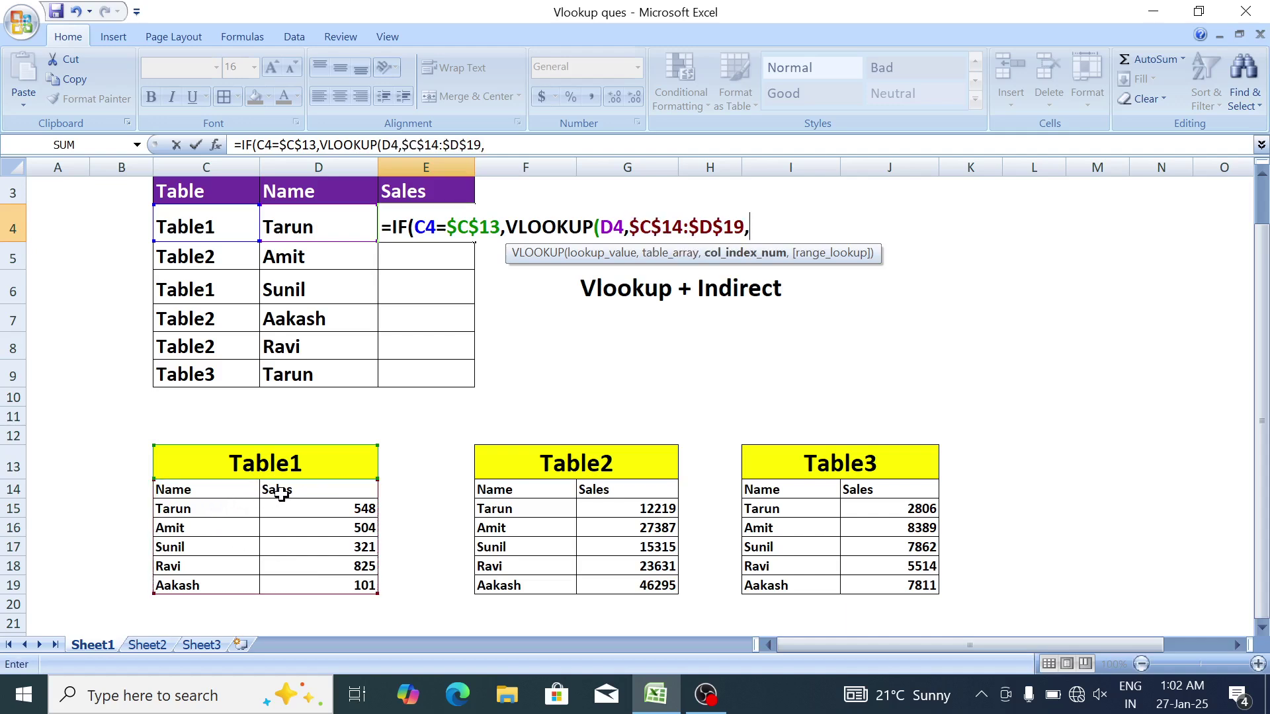
pyautogui.write('2,')
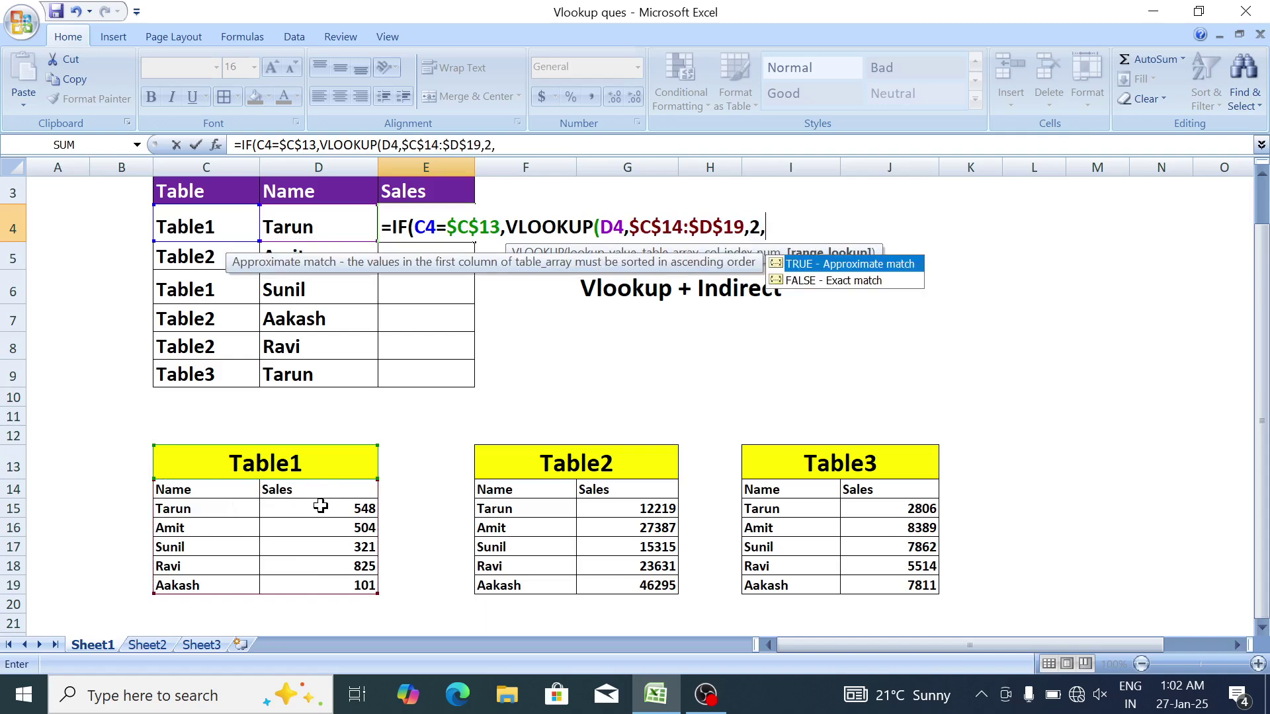
pyautogui.write('0),')
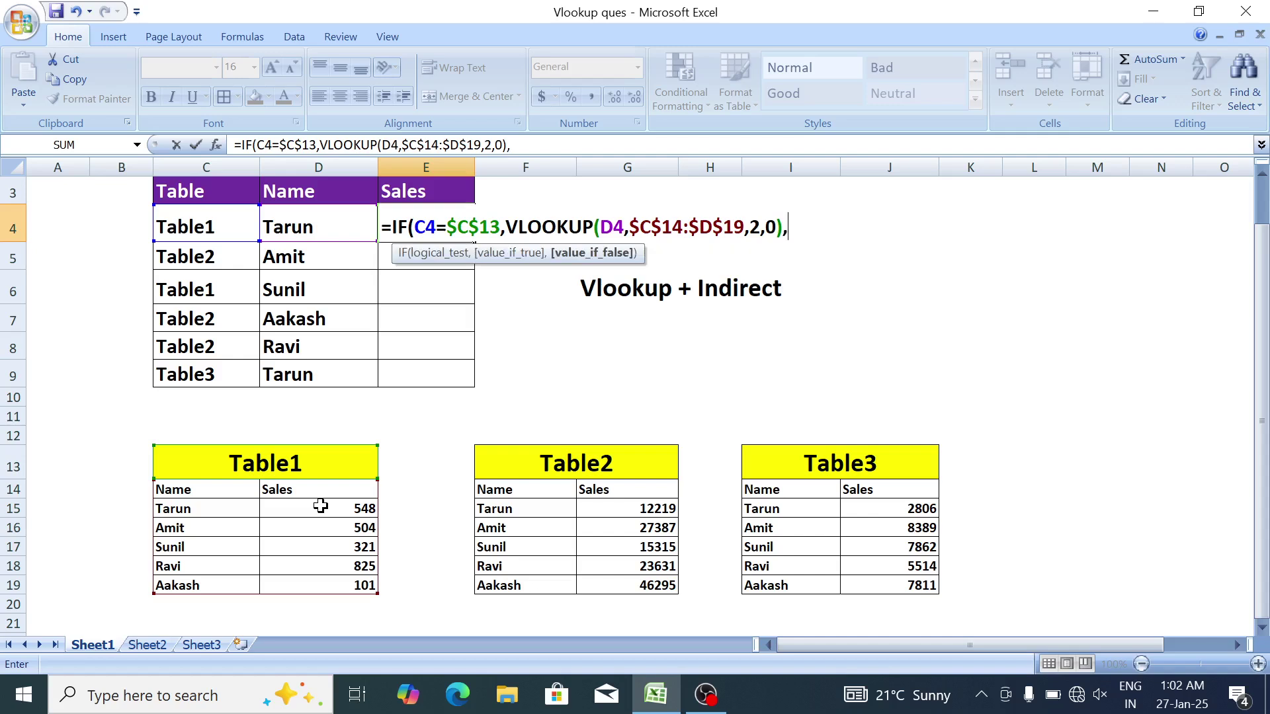
pyautogui.write('vl')
pyautogui.press('Tab')
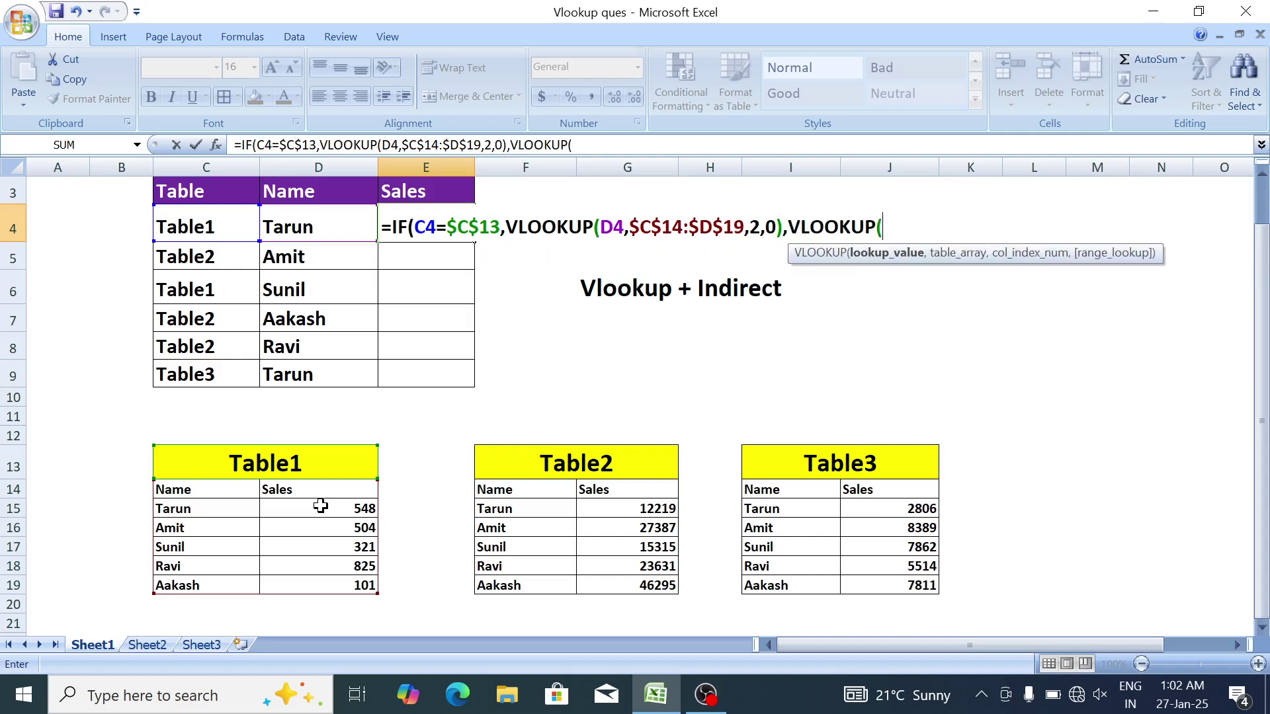
pyautogui.press('BackSpace')
pyautogui.press('BackSpace')
pyautogui.press('BackSpace')
pyautogui.press('BackSpace')
pyautogui.press('BackSpace')
pyautogui.press('BackSpace')
pyautogui.press('BackSpace')
pyautogui.press('BackSpace')
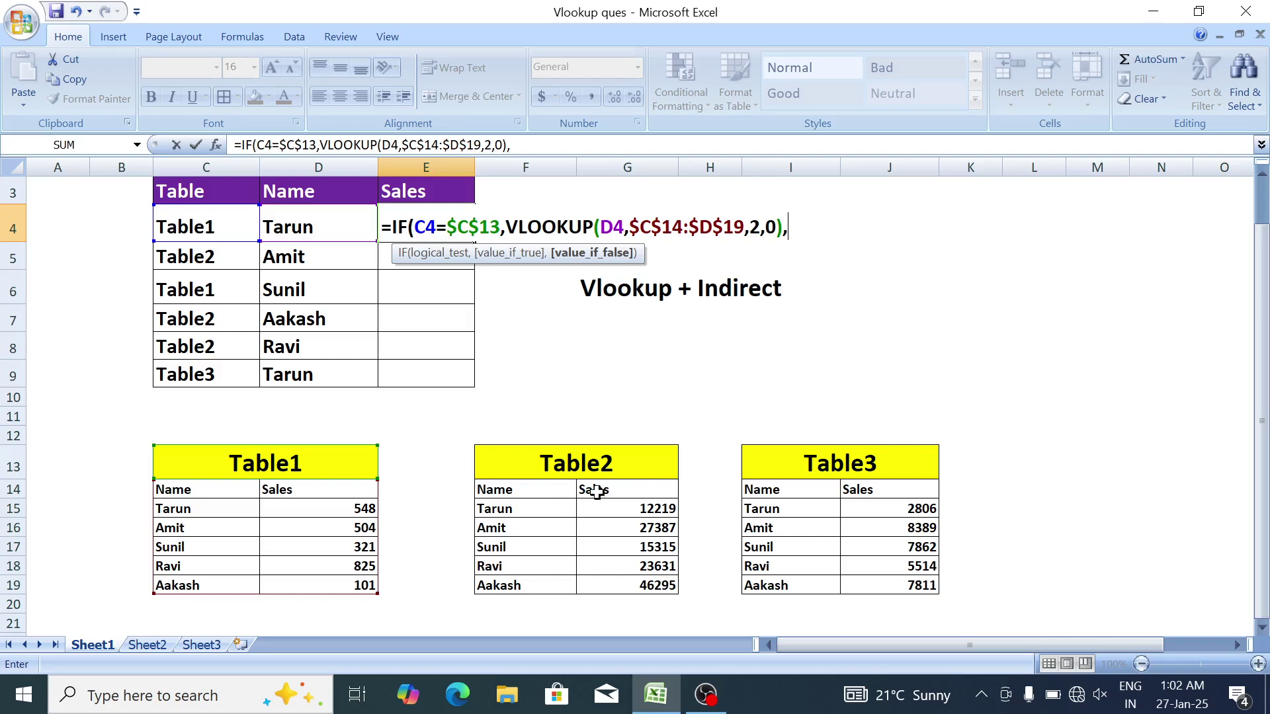
# Nest a second IF as the value if false in E4, testing whether C4 equals the Table2 heading $F$13.
pyautogui.write('if')
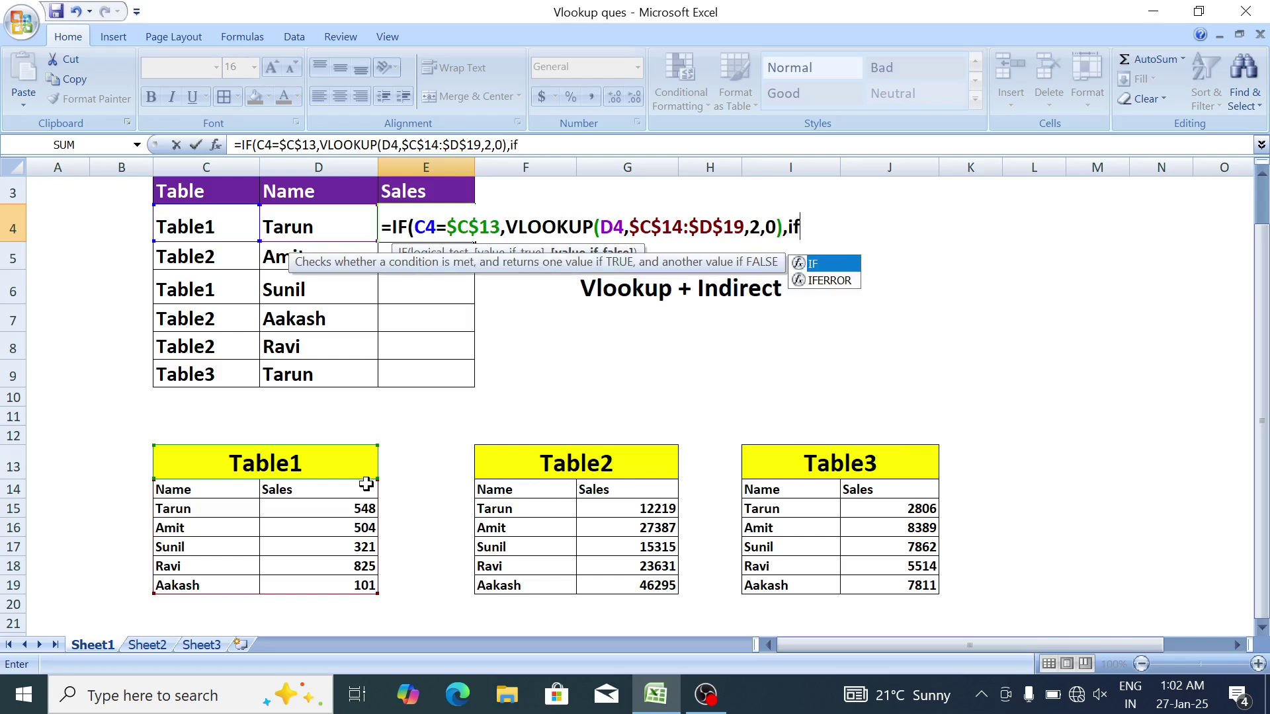
pyautogui.press('Tab')
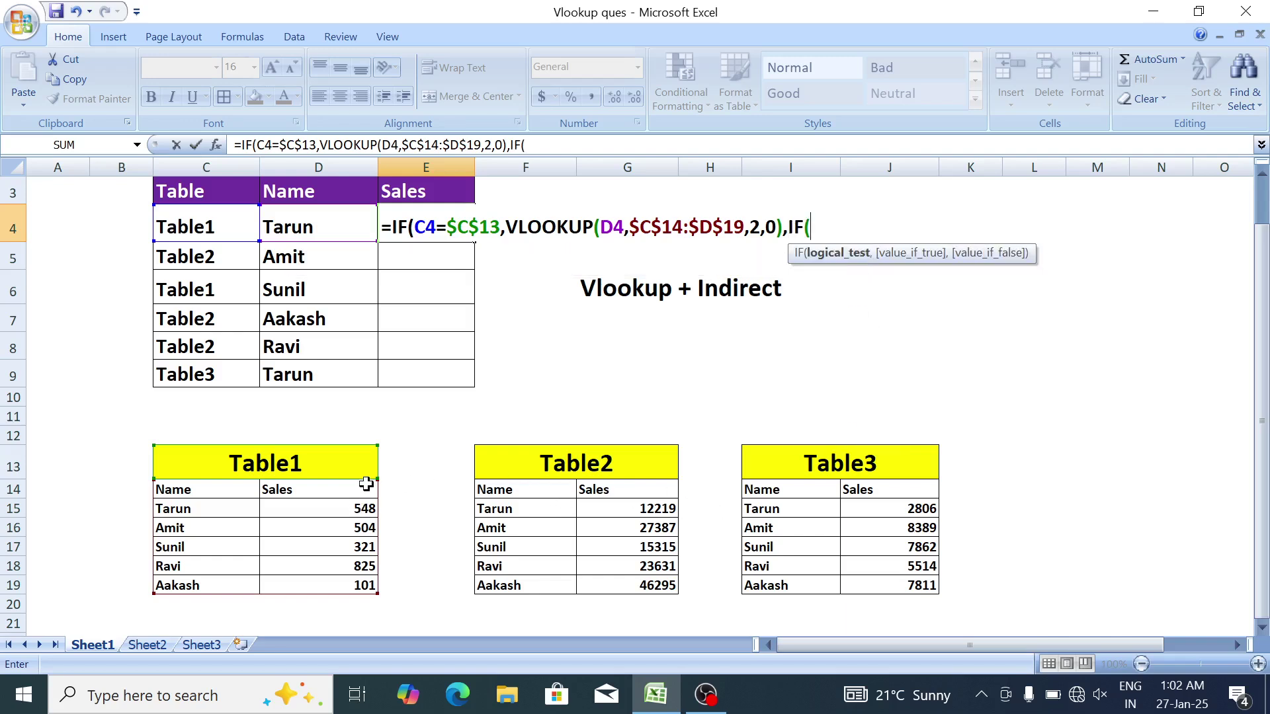
pyautogui.click(201, 225)
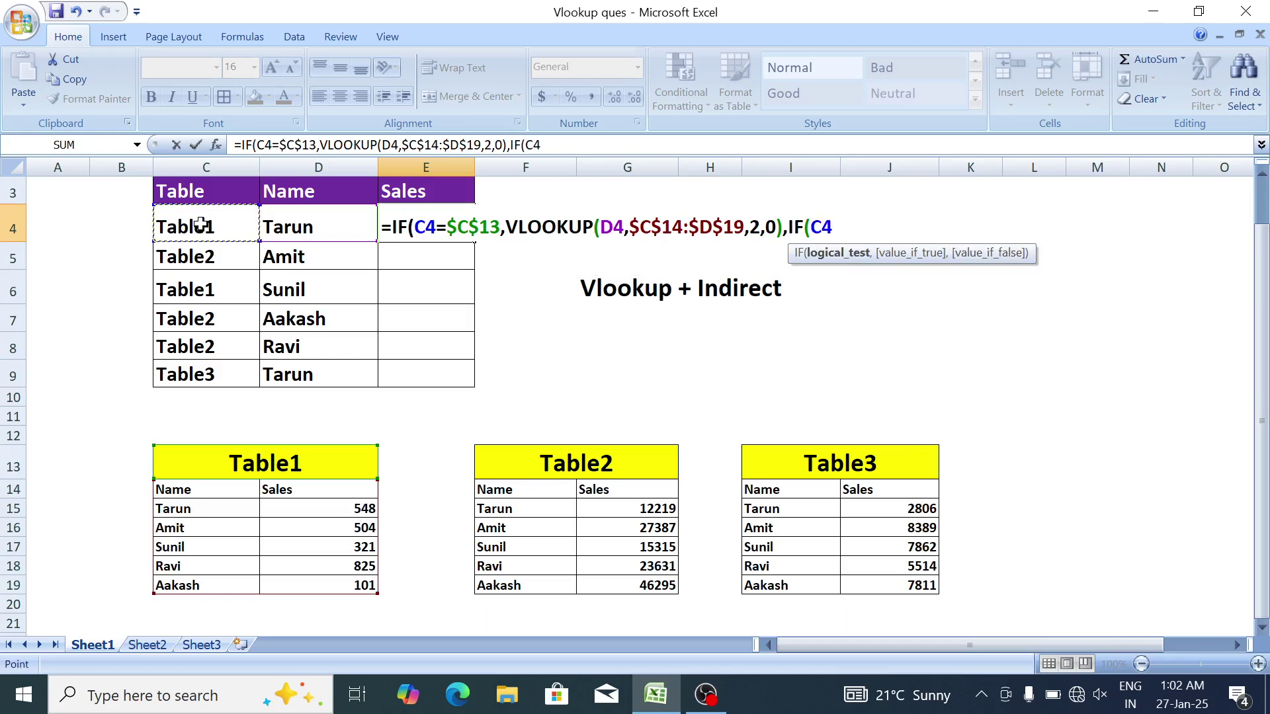
pyautogui.write('=')
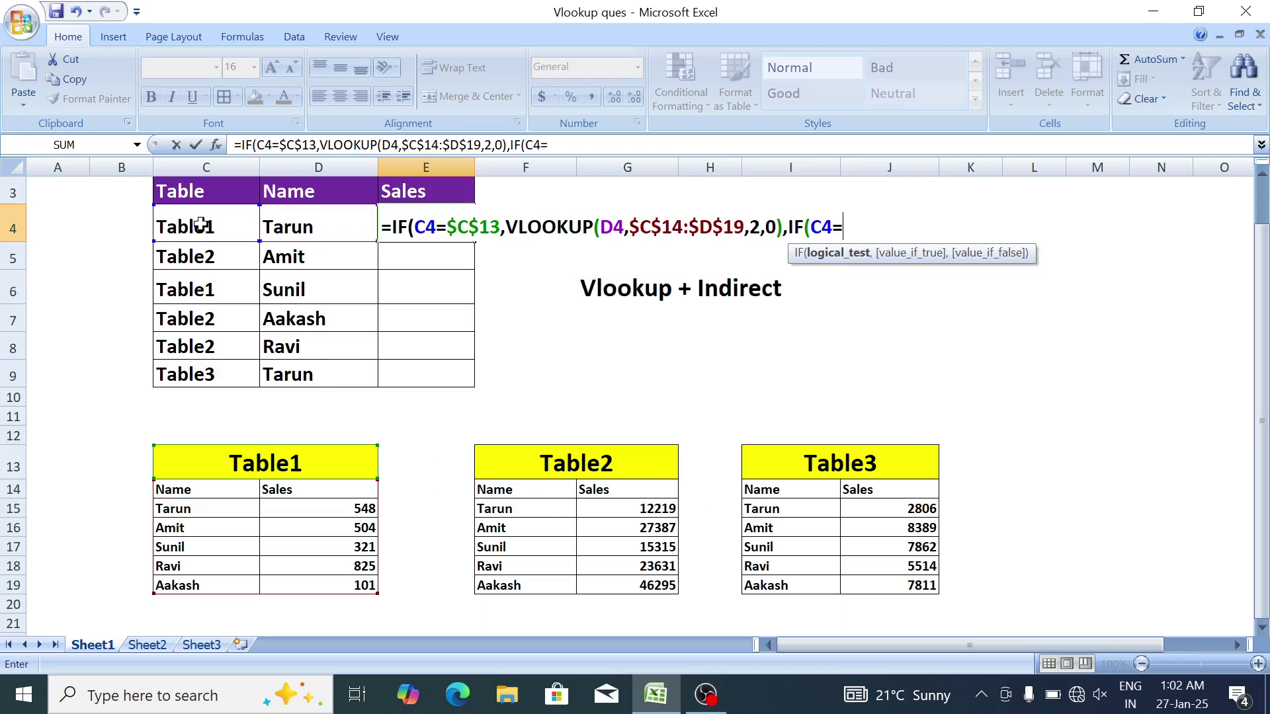
pyautogui.click(536, 458)
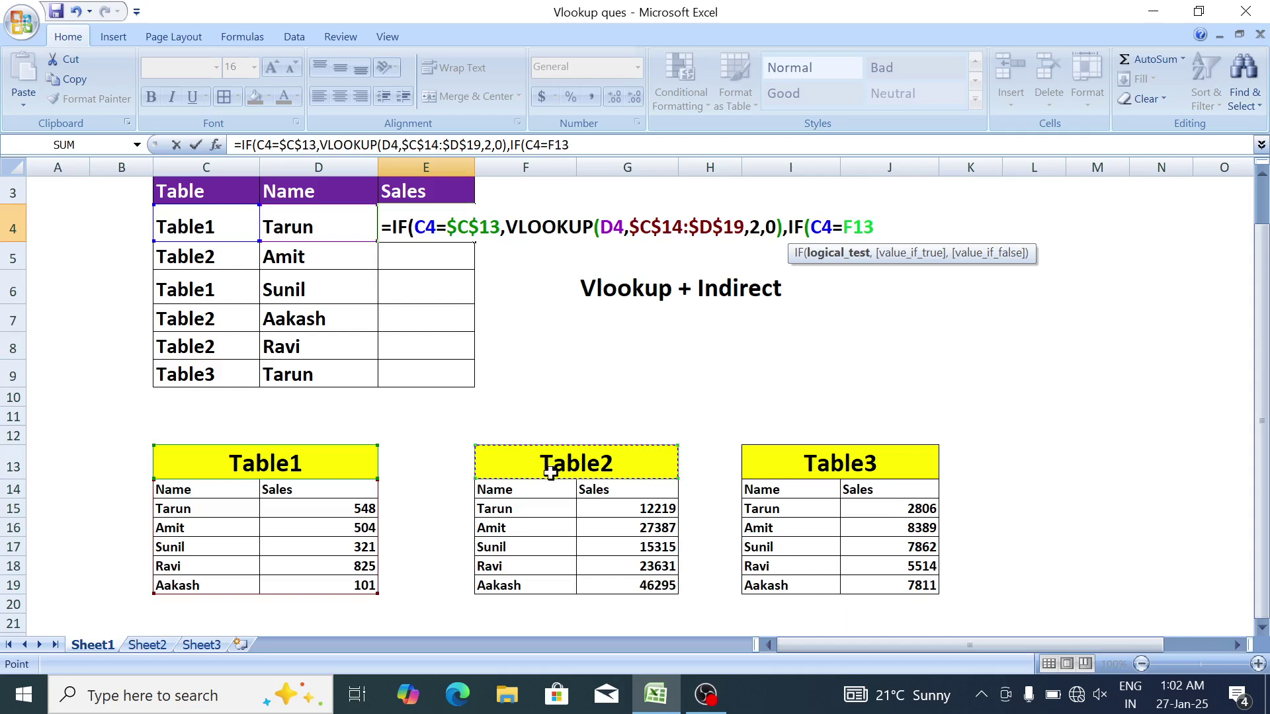
pyautogui.press('F4')
pyautogui.write(',')
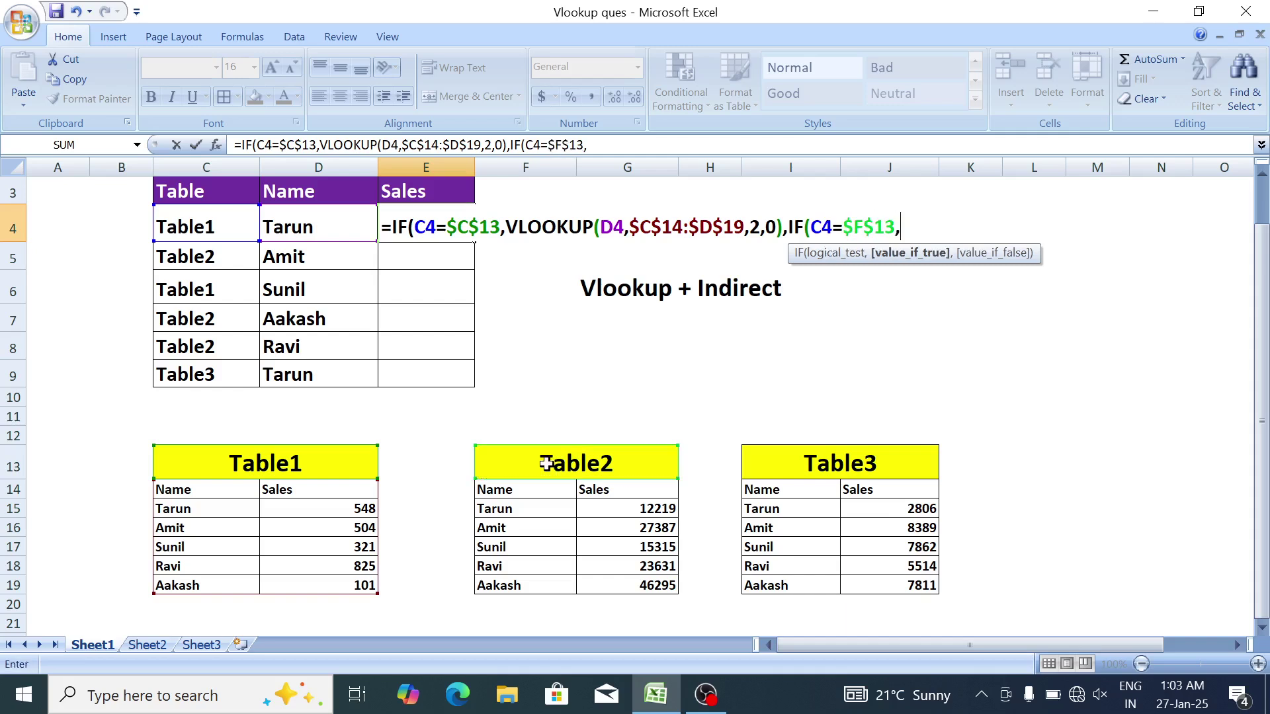
# Add VLOOKUP(D4,$F$14:$G$19,2,0) as the nested IF's value if true in the E4 formula.
pyautogui.write('vl')
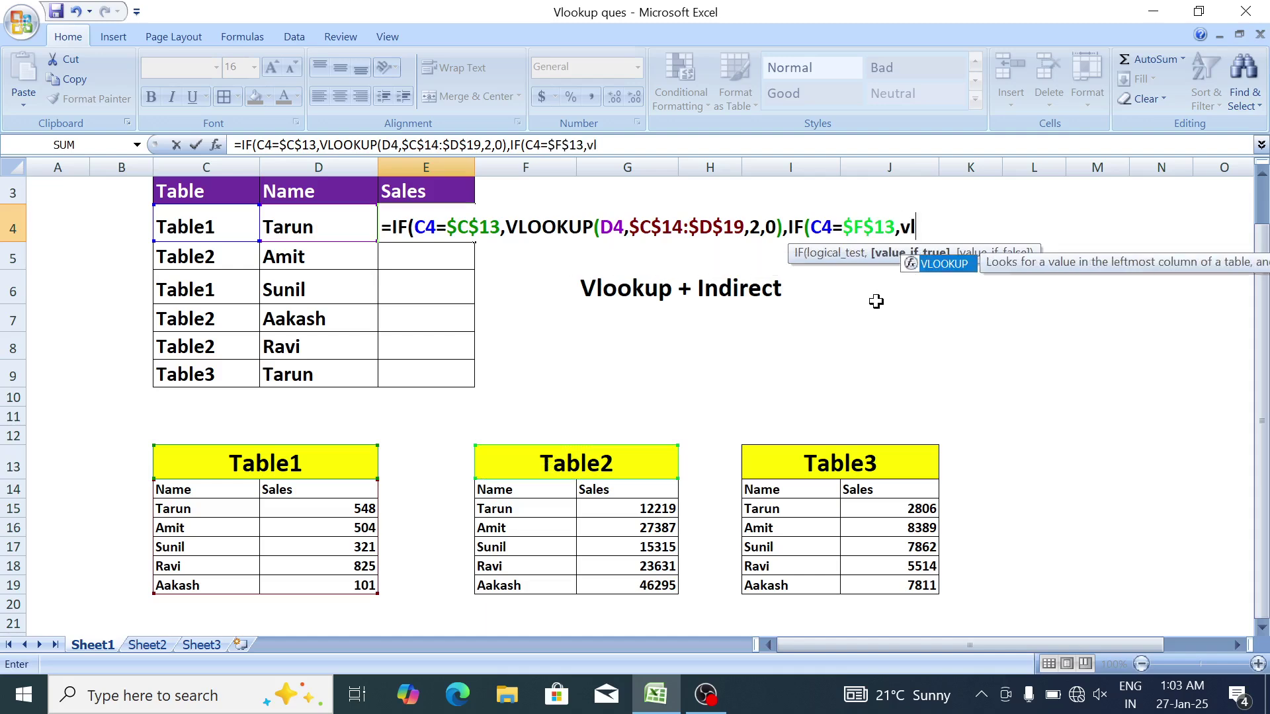
pyautogui.press('Tab')
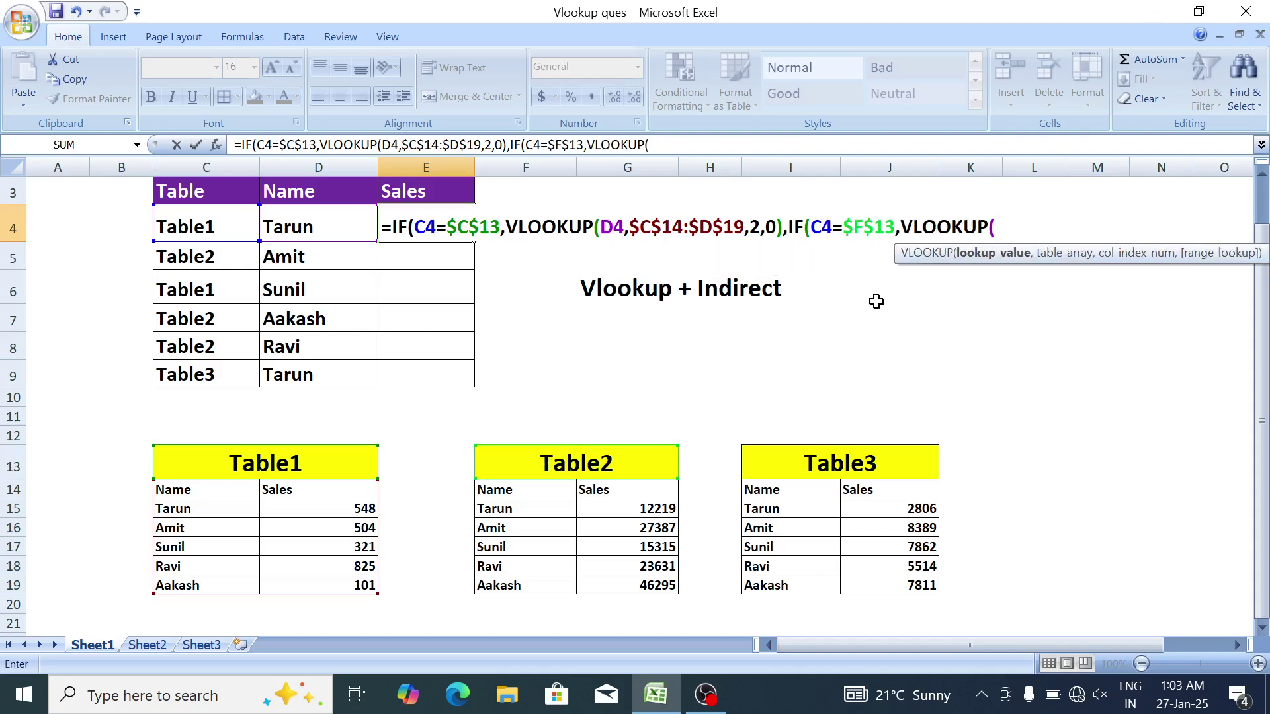
pyautogui.click(321, 226)
pyautogui.write(',')
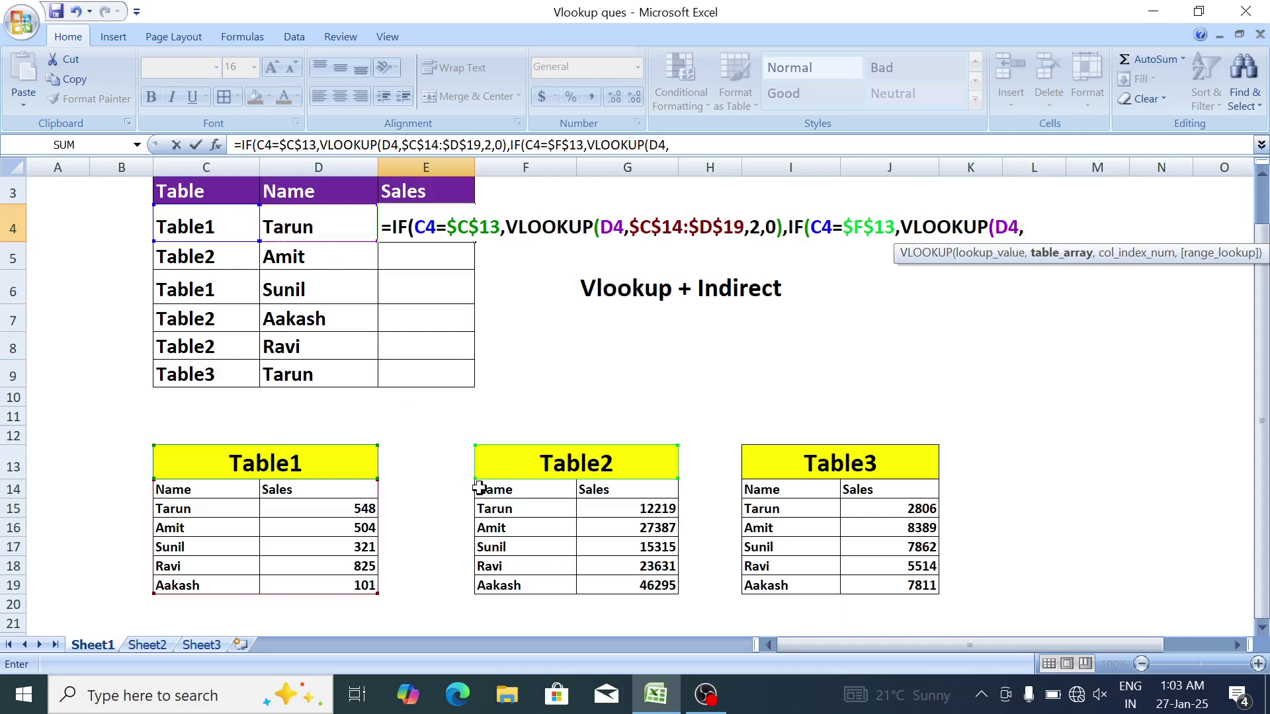
pyautogui.moveTo(506, 490); pyautogui.dragTo(628, 588)
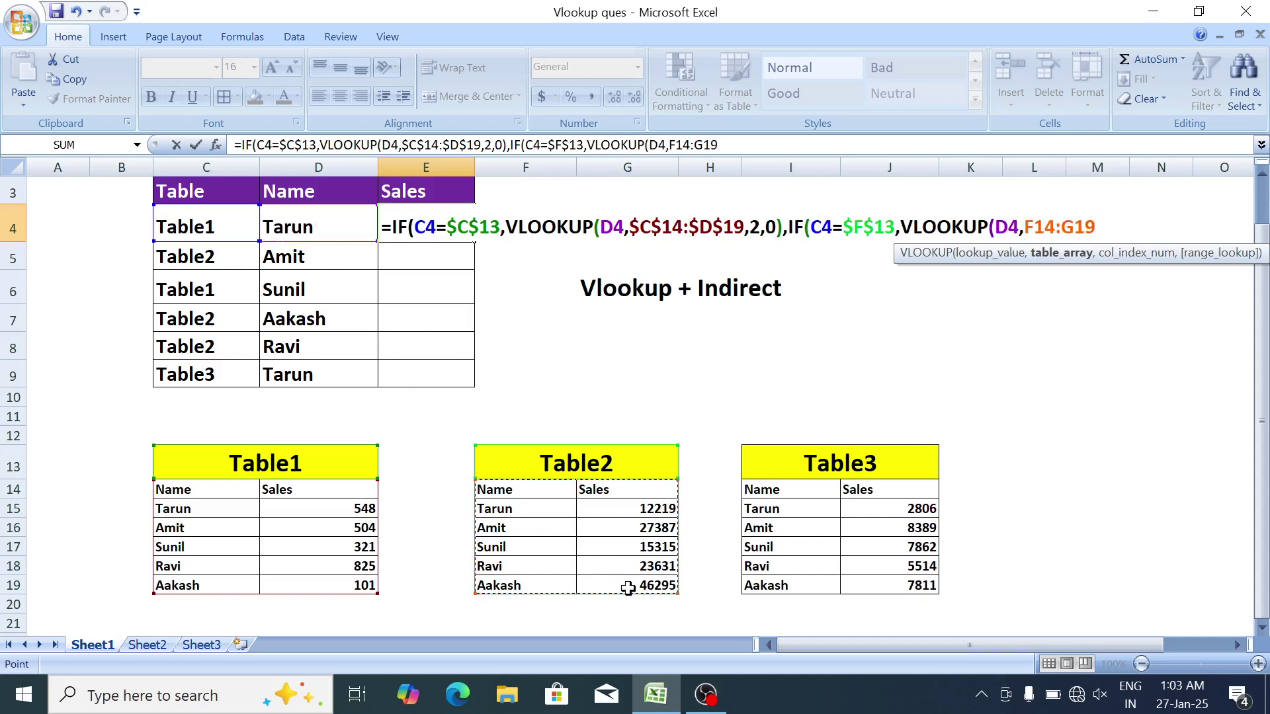
pyautogui.press('F4')
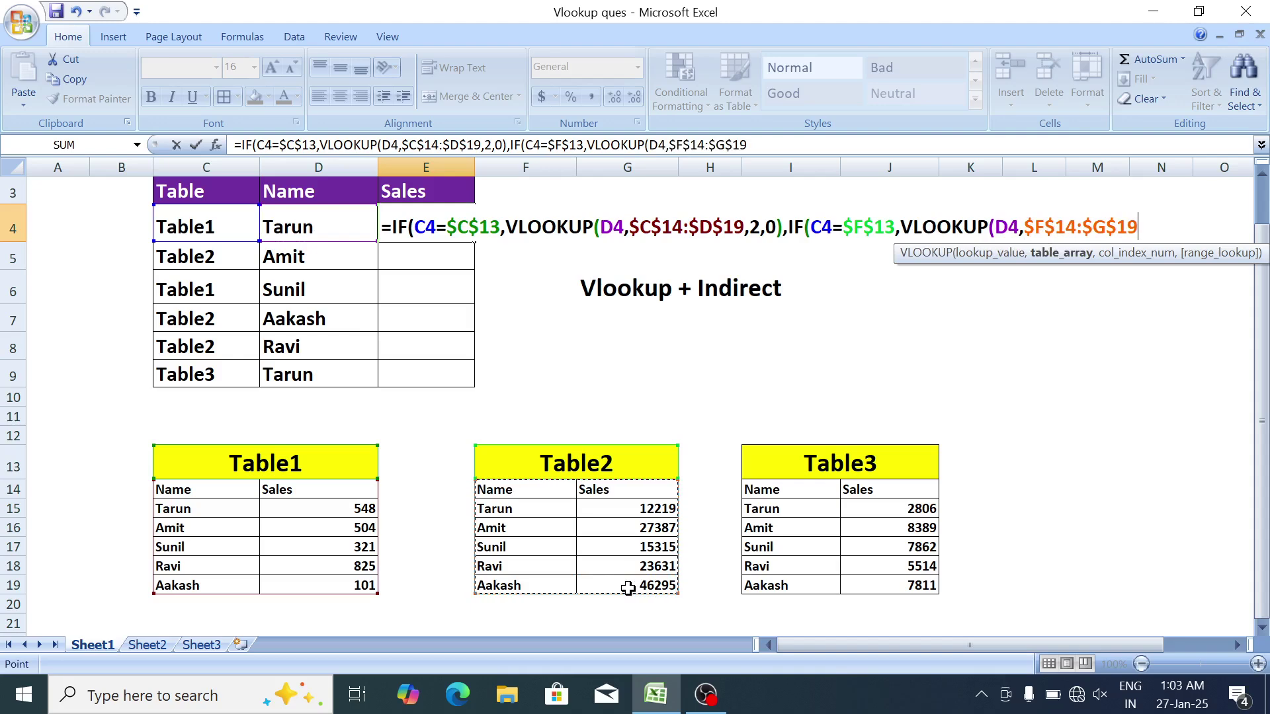
pyautogui.write(',')
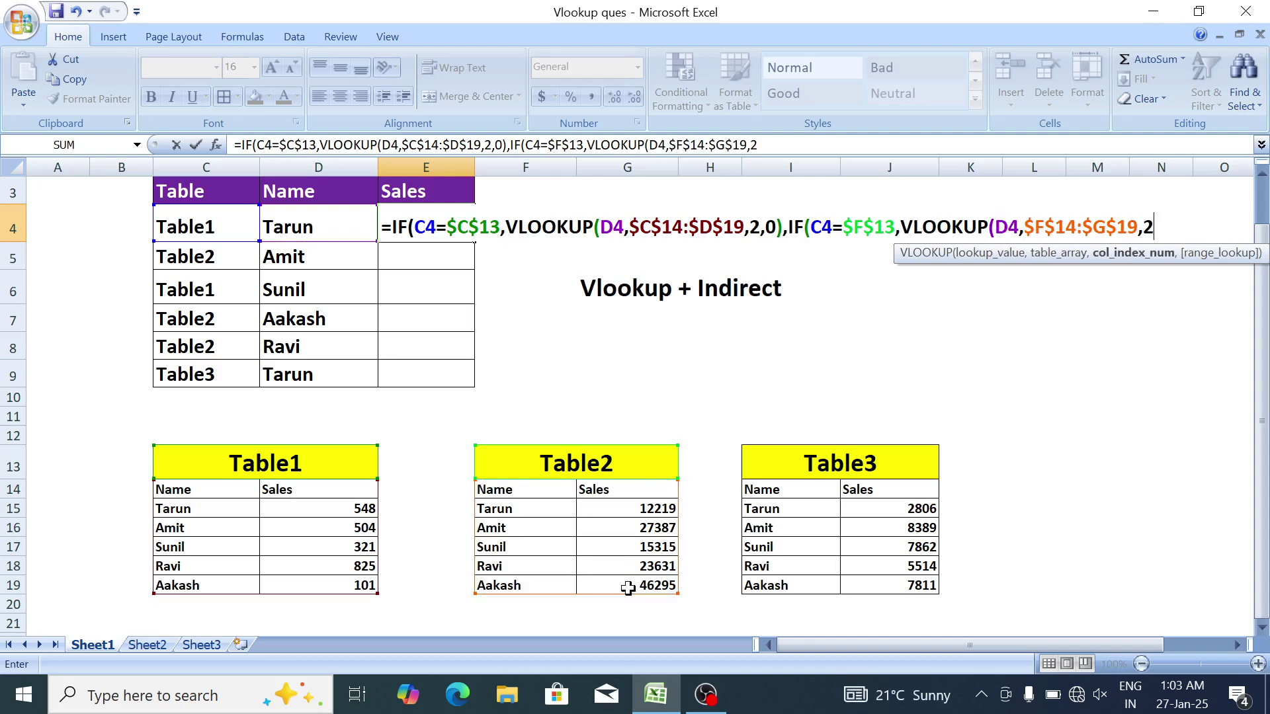
pyautogui.write('2,0),')
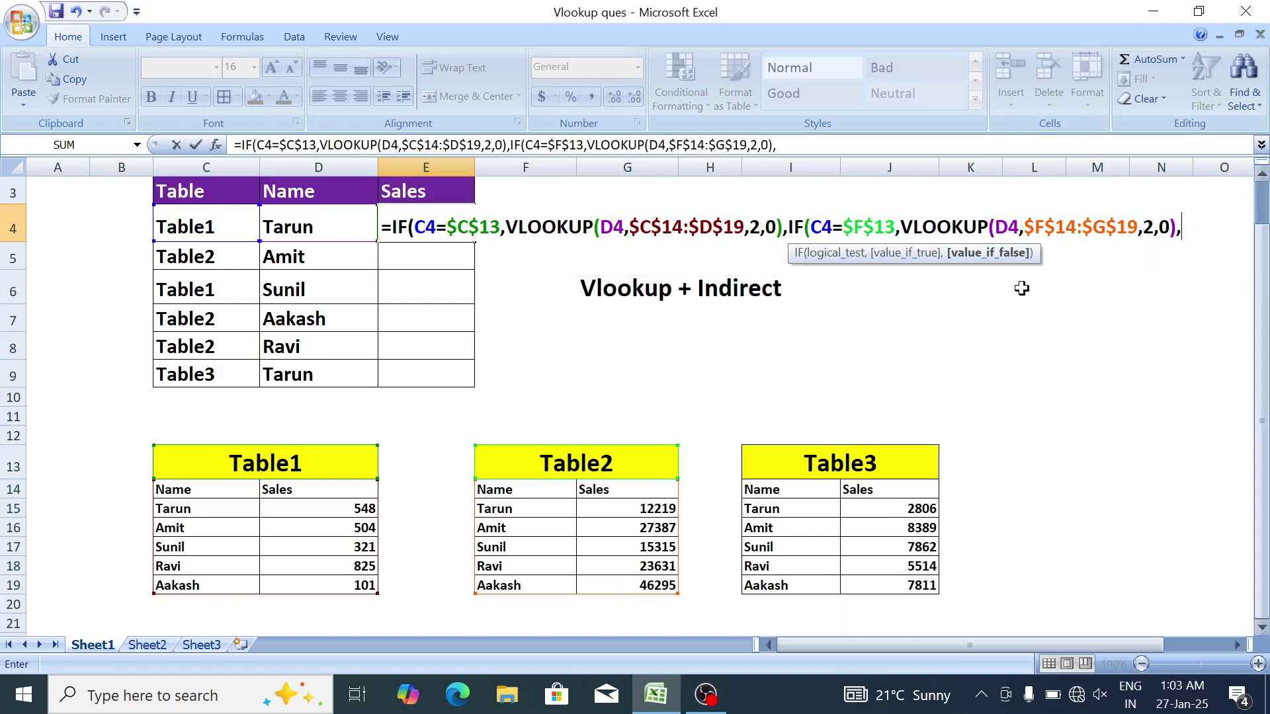
# Add VLOOKUP(D4,$I$14:$J$19,2,0) as the nested IF's value if false, then close and enter the E4 formula.
pyautogui.write('vl')
pyautogui.press('Tab')
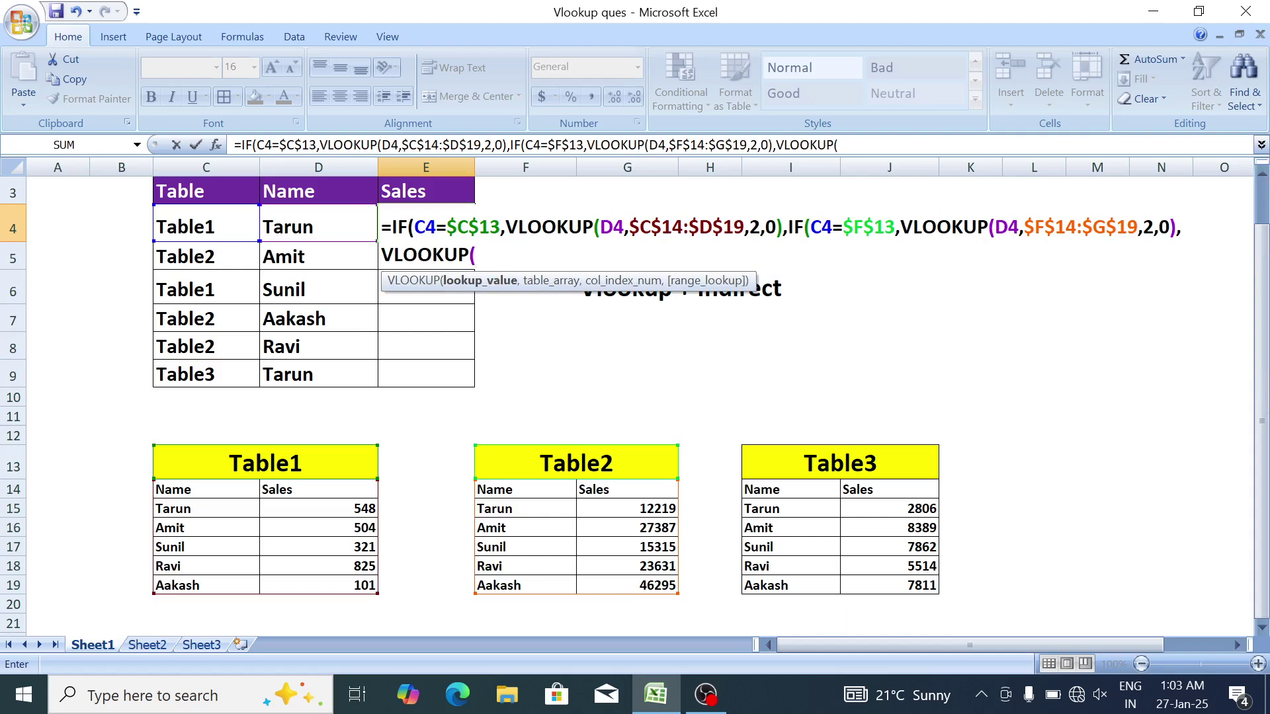
pyautogui.click(316, 229)
pyautogui.write(',')
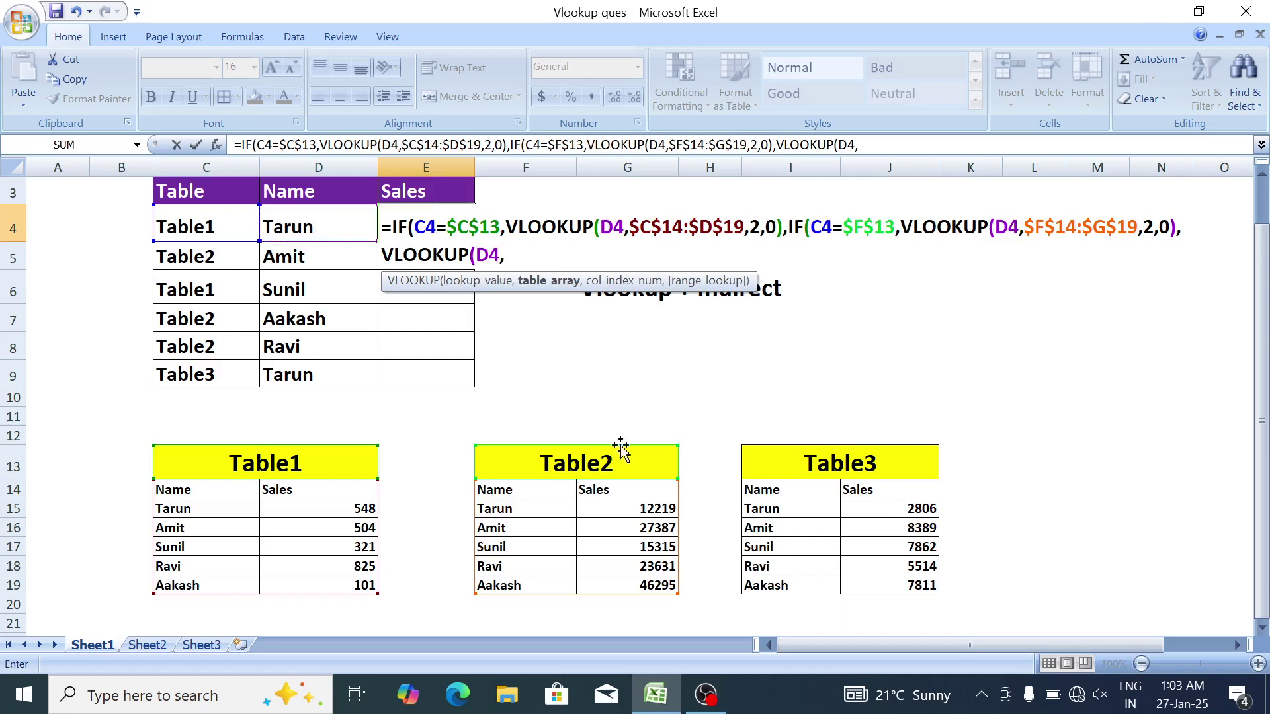
pyautogui.moveTo(764, 491); pyautogui.dragTo(901, 586)
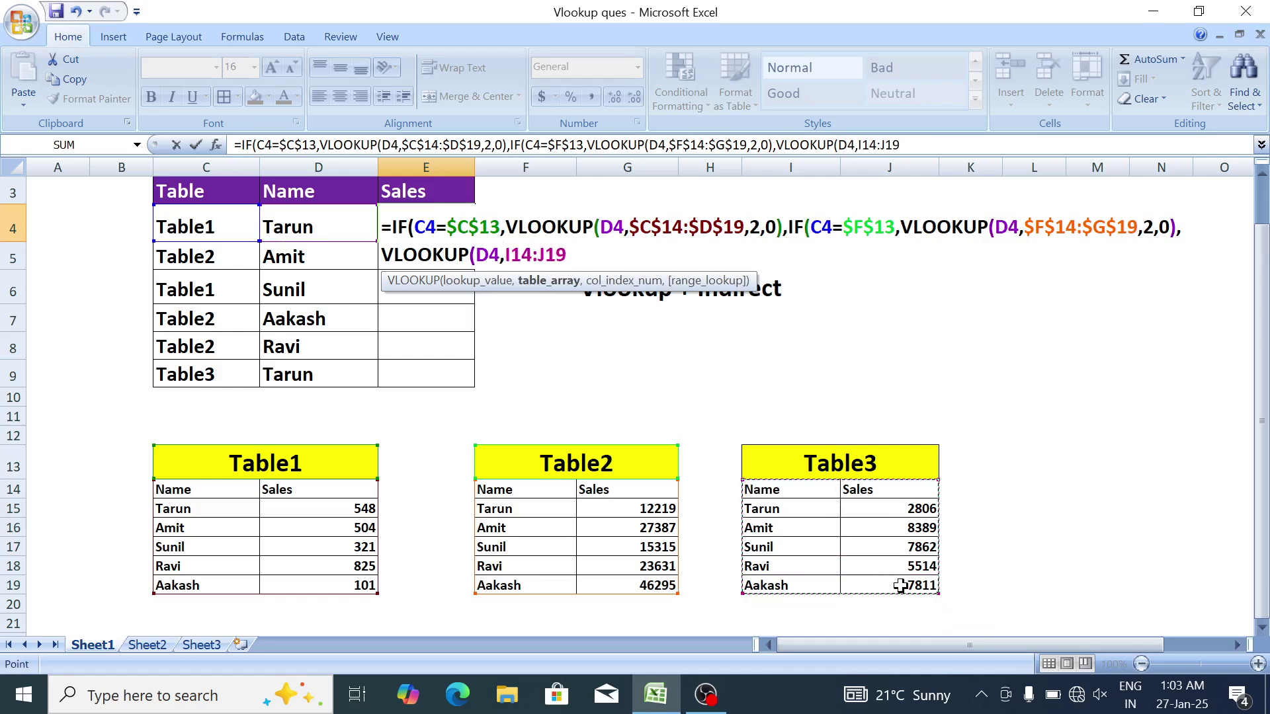
pyautogui.press('F4')
pyautogui.write(',2')
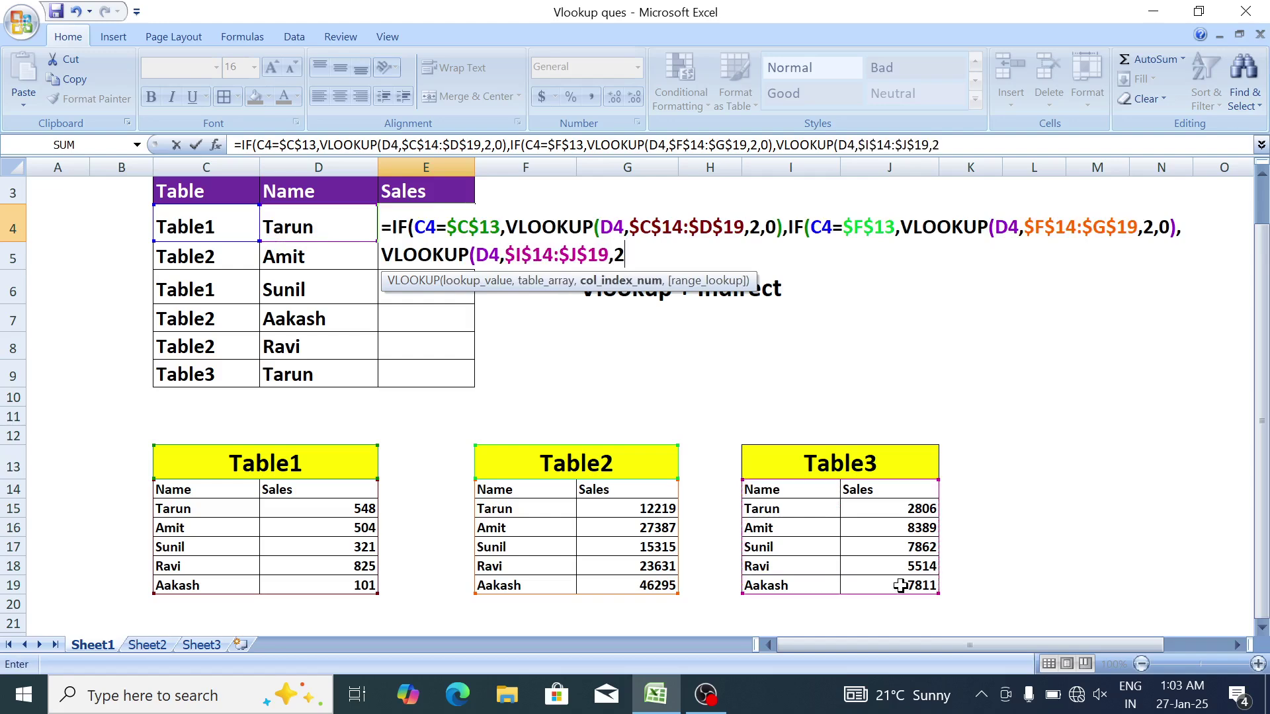
pyautogui.write(',0)))')
pyautogui.press('Return')
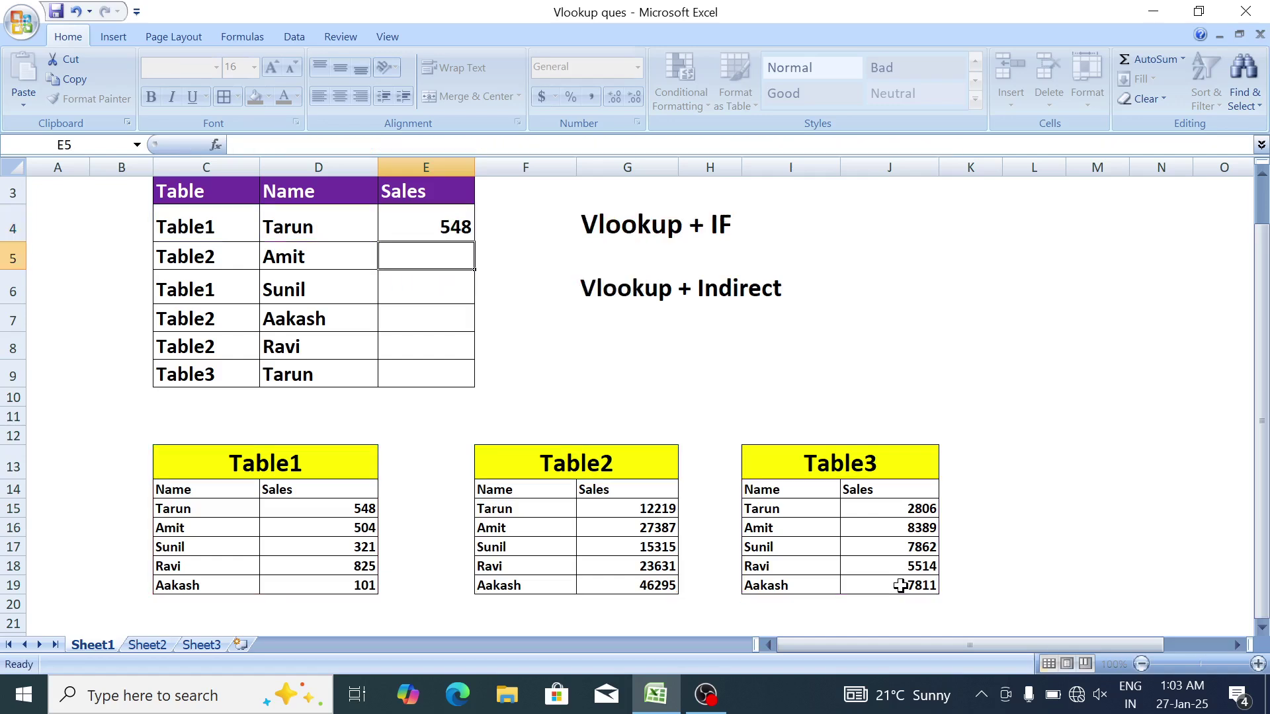
# Fill the nested IF formula from E4 down through E9 in the Sales column.
pyautogui.press('Up')
pyautogui.press('Down')
pyautogui.press('Down')
pyautogui.press('Down')
pyautogui.press('Up')
pyautogui.press('Up')
pyautogui.press('Up')
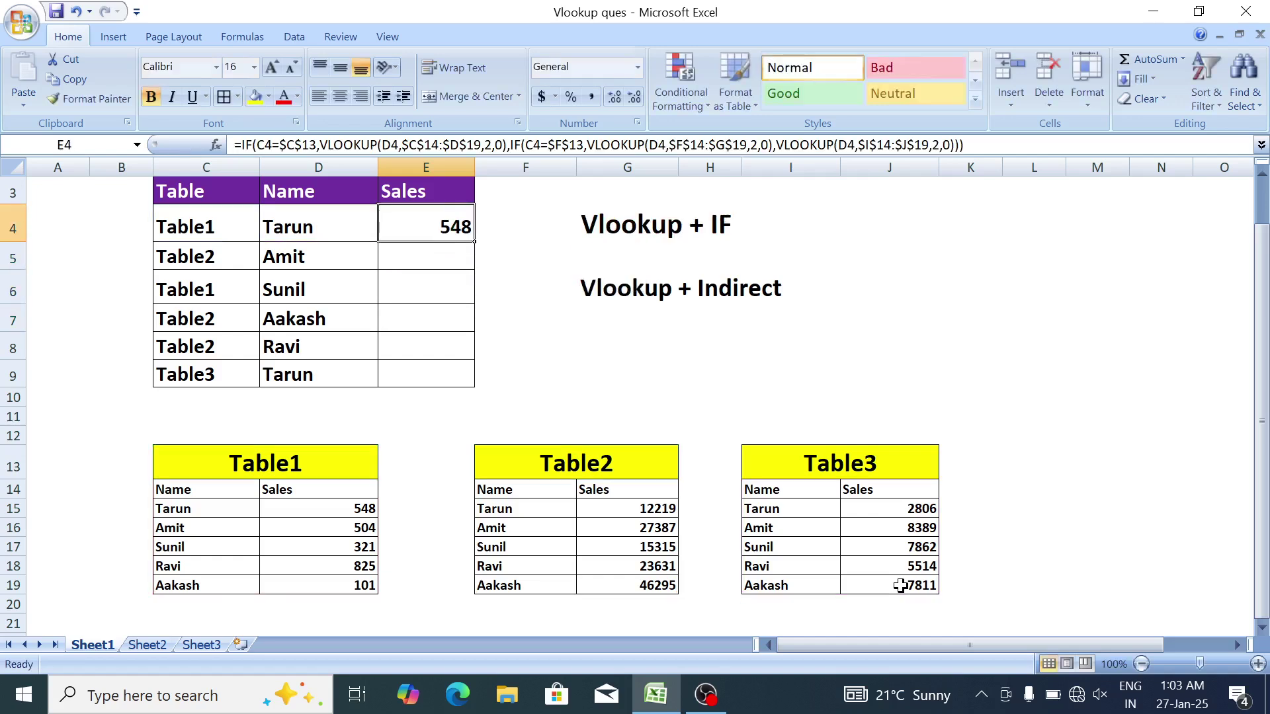
pyautogui.hotkey('shift', 'Down')
pyautogui.hotkey('shift', 'Down')
pyautogui.hotkey('shift', 'Down')
pyautogui.hotkey('shift', 'Down')
pyautogui.hotkey('shift', 'Down')
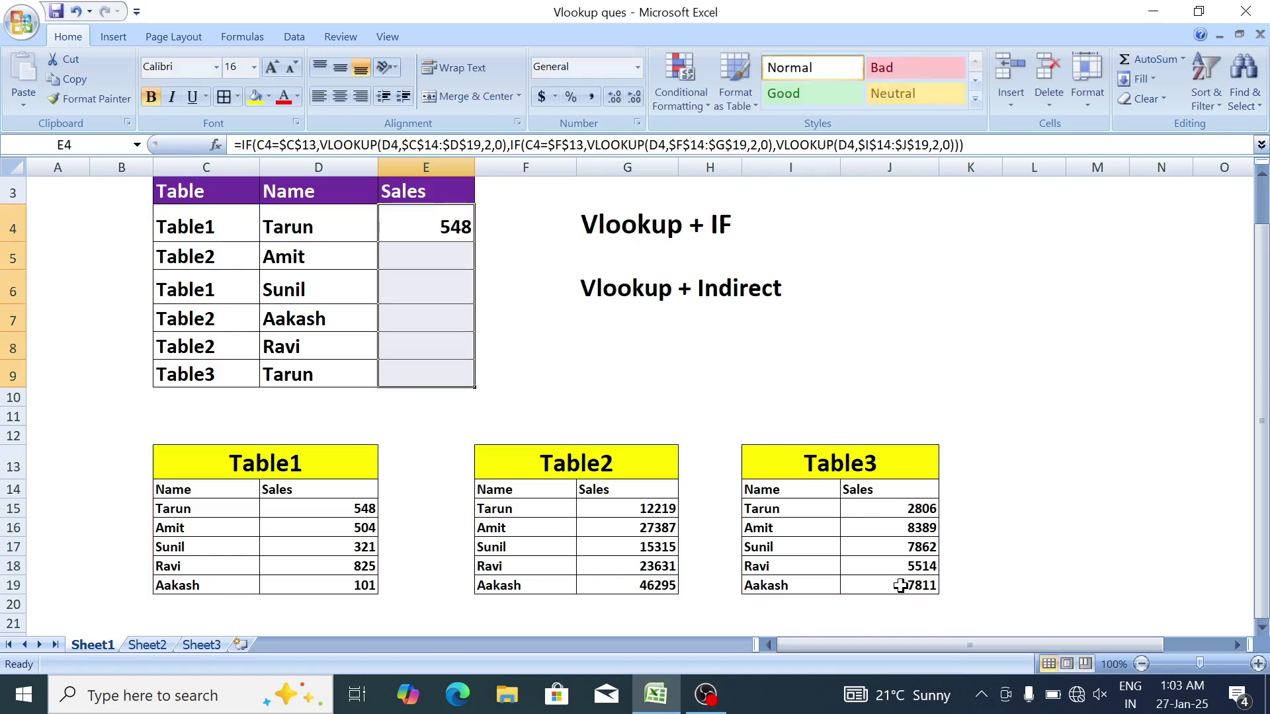
pyautogui.hotkey('ctrl', 'd')
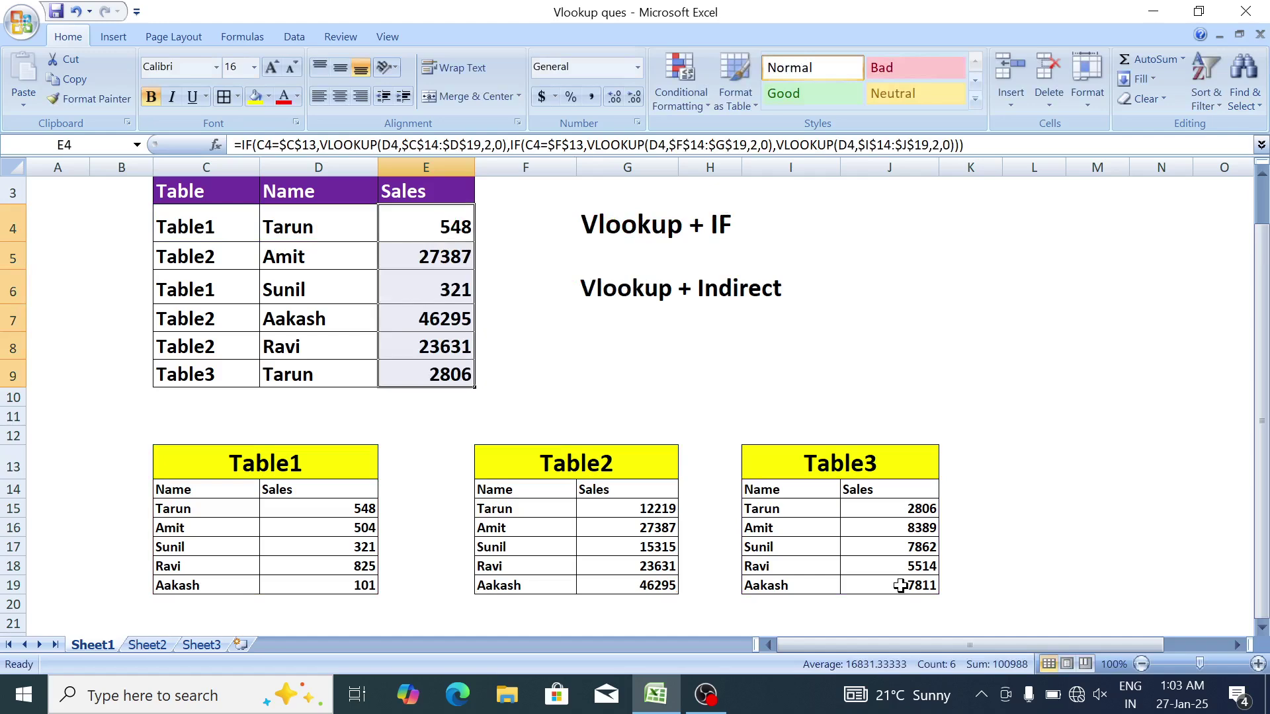
# Merge and center the Vlookup + Indirect heading across G6:J6 and apply all borders to it.
pyautogui.click(674, 274)
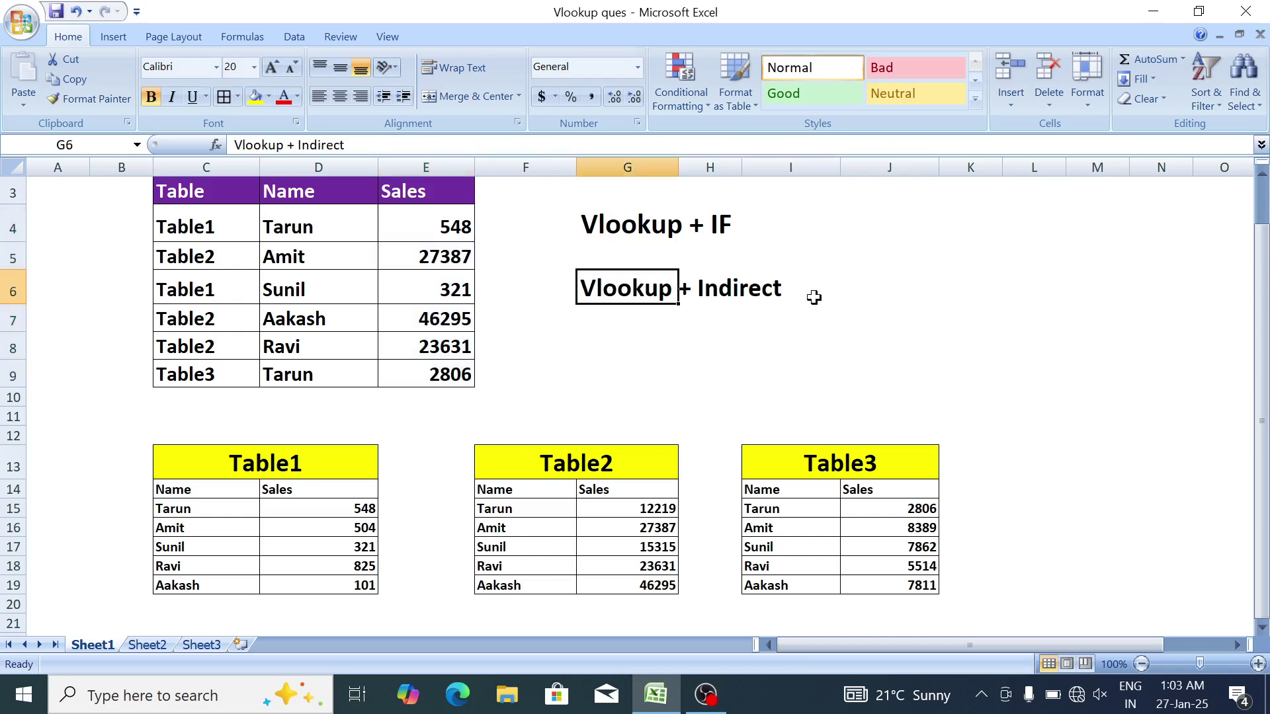
pyautogui.hotkey('shift', 'Right')
pyautogui.hotkey('shift', 'Right')
pyautogui.hotkey('shift', 'Right')
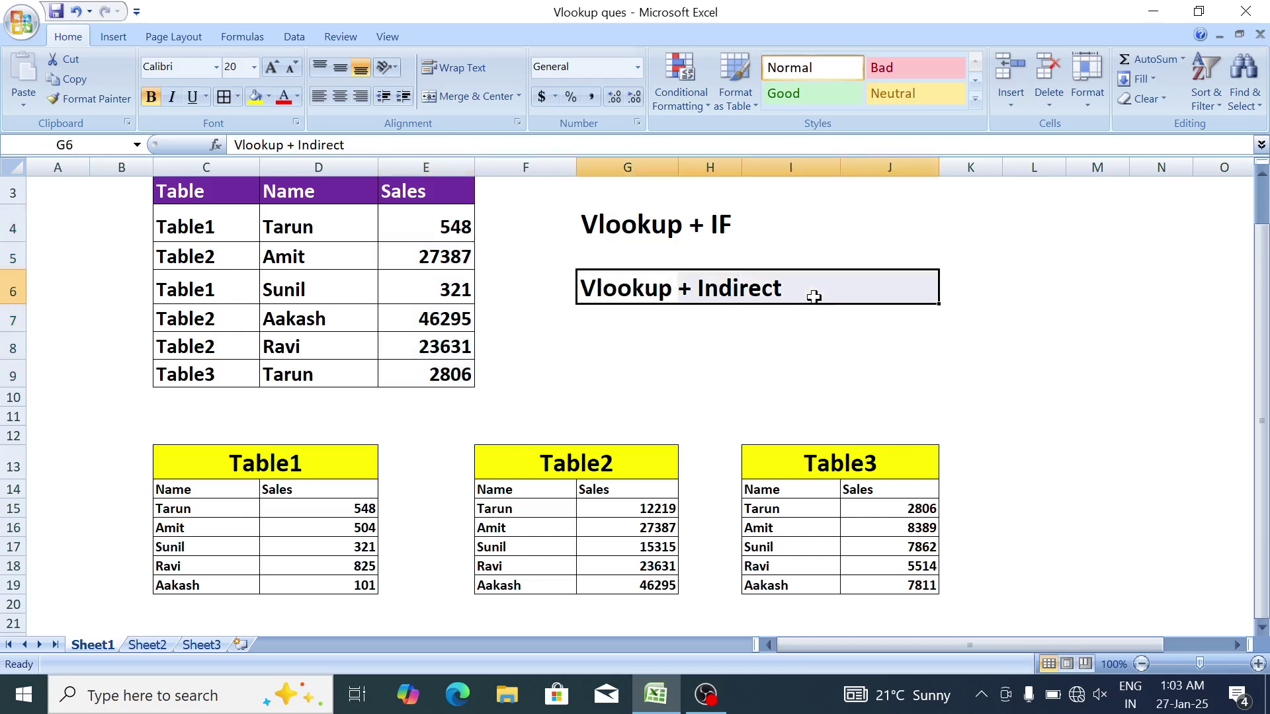
pyautogui.hotkey('alt', 'h')
pyautogui.press('m')
pyautogui.press('c')
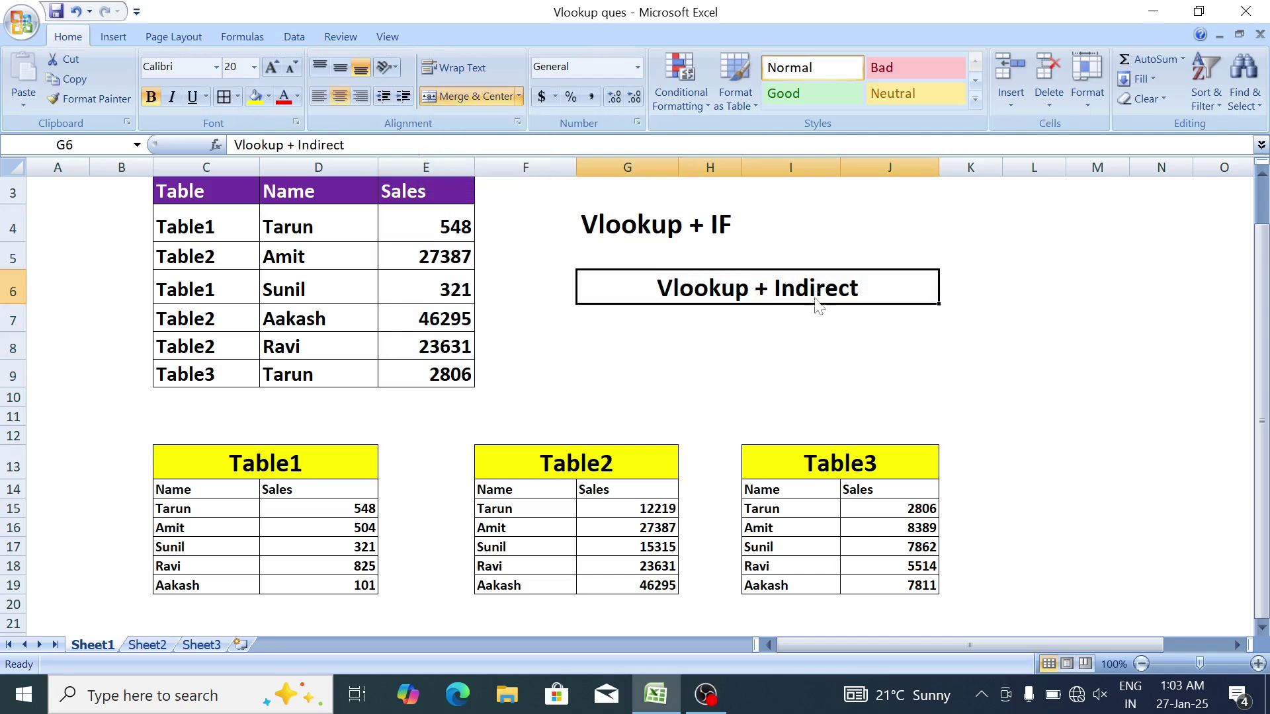
pyautogui.hotkey('alt', 'h')
pyautogui.press('b')
pyautogui.press('a')
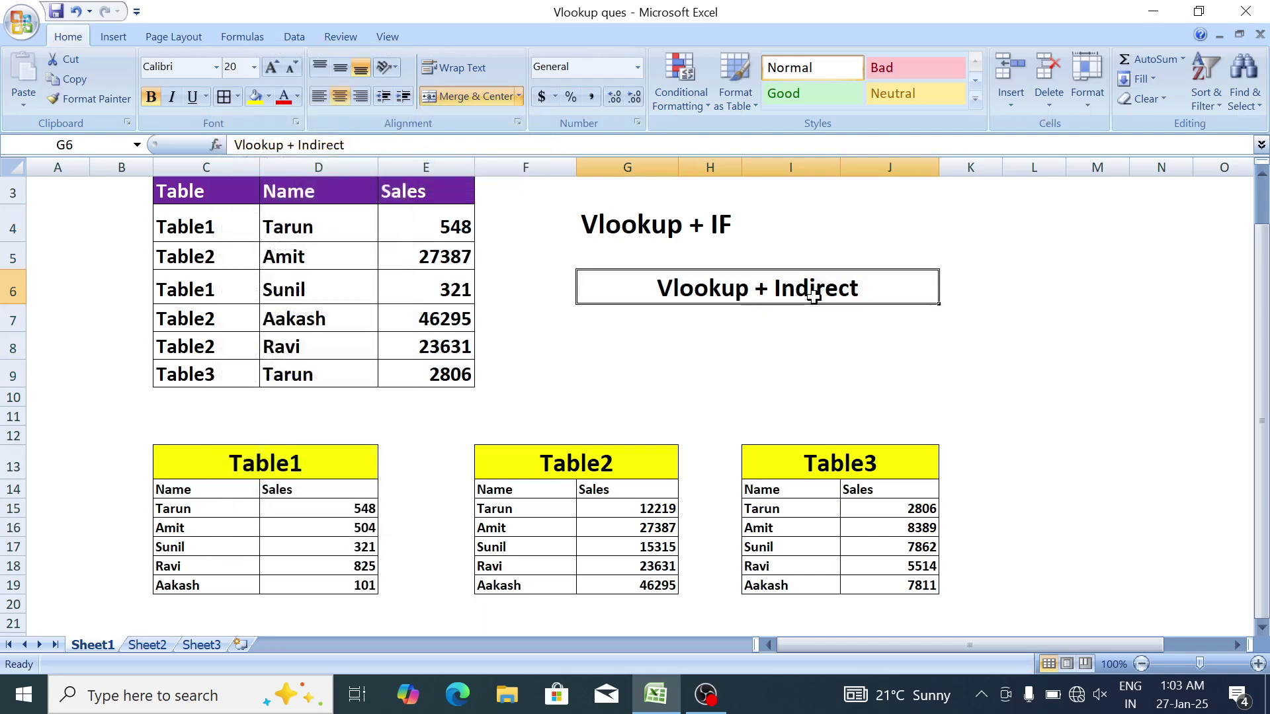
# Merge and center the Vlookup + IF heading across G4:J4 and apply all borders to it.
pyautogui.press('Up')
pyautogui.press('Up')
pyautogui.hotkey('shift', 'Right')
pyautogui.hotkey('shift', 'Right')
pyautogui.hotkey('shift', 'Right')
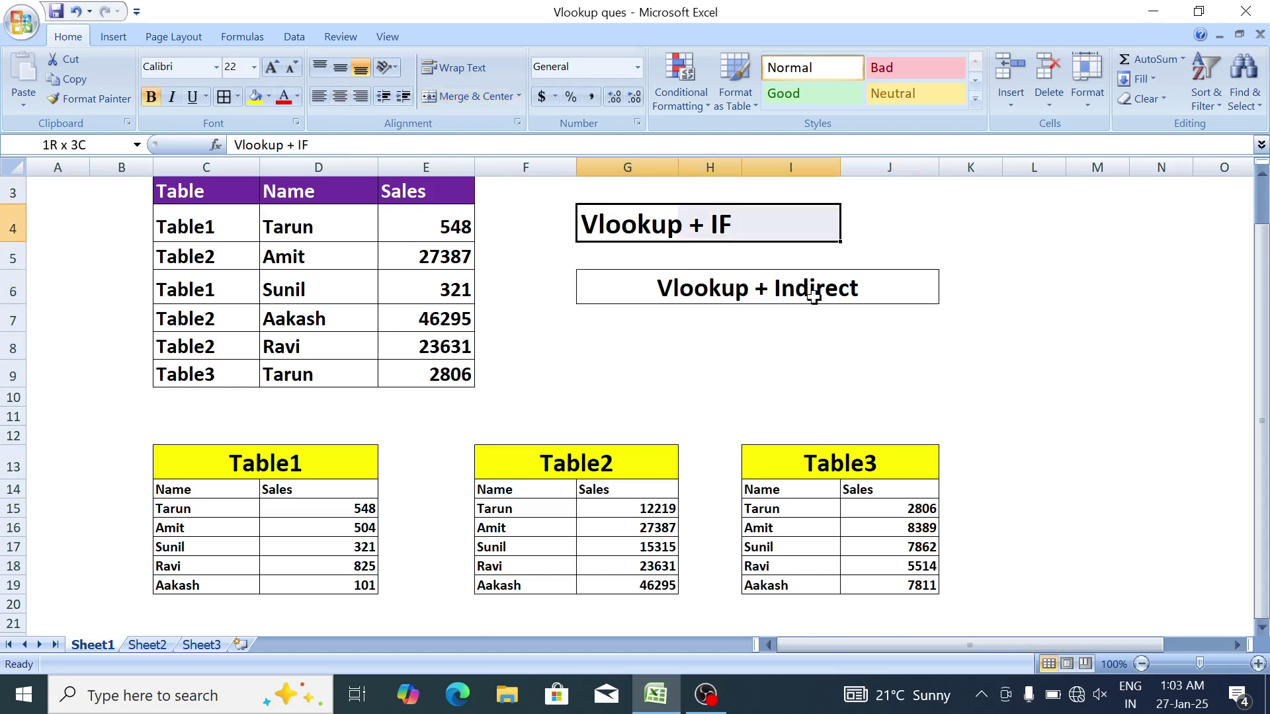
pyautogui.hotkey('alt', 'h')
pyautogui.press('m')
pyautogui.press('c')
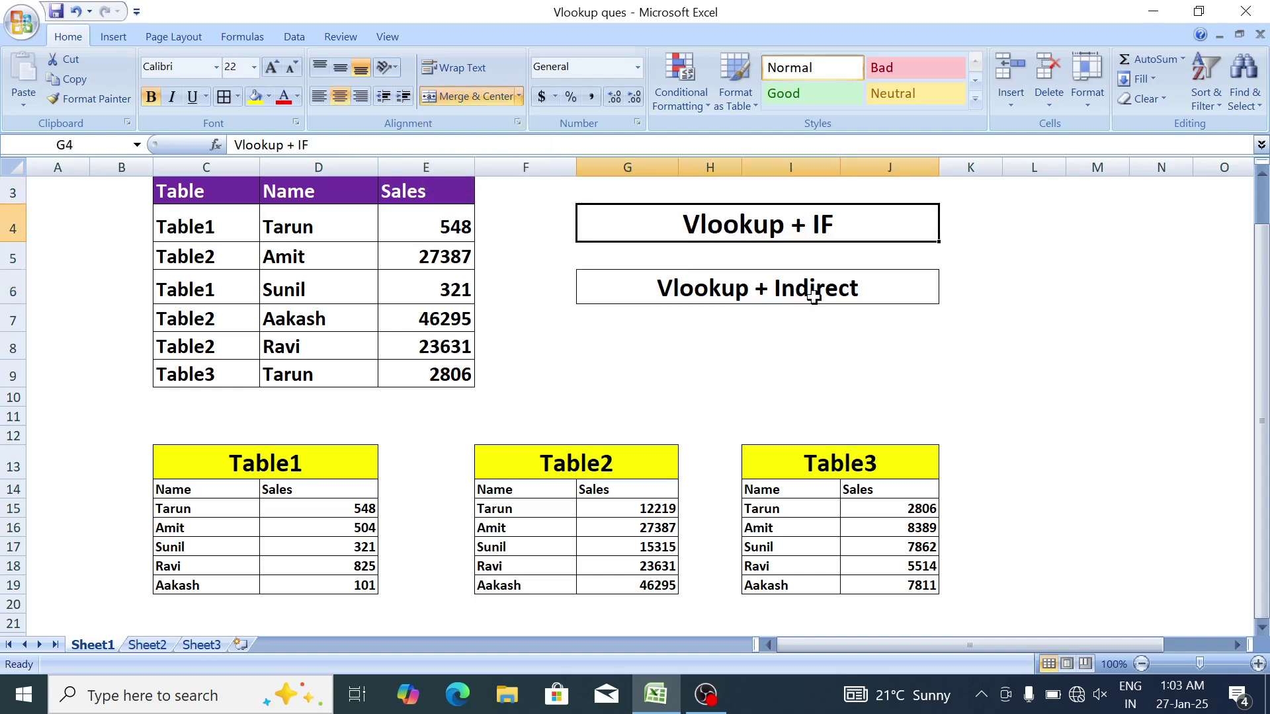
pyautogui.hotkey('alt', 'h')
pyautogui.press('b')
pyautogui.press('a')
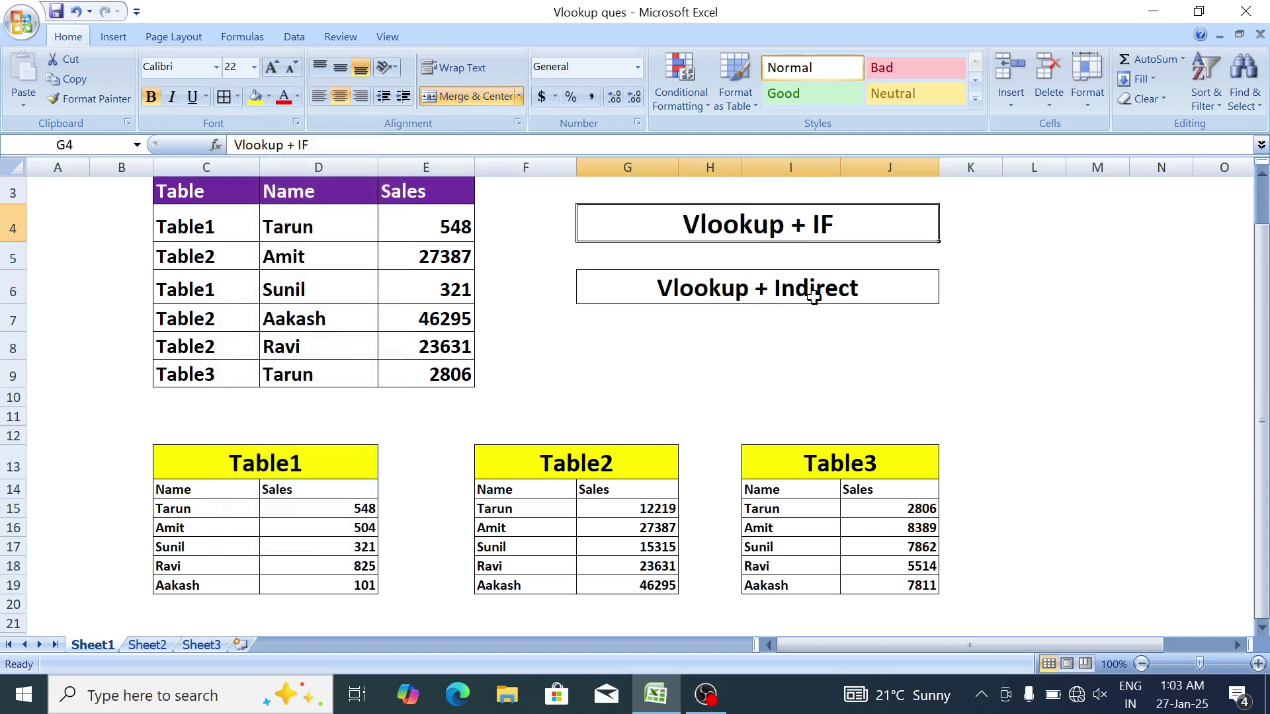
pyautogui.click(687, 320)
pyautogui.click(703, 355)
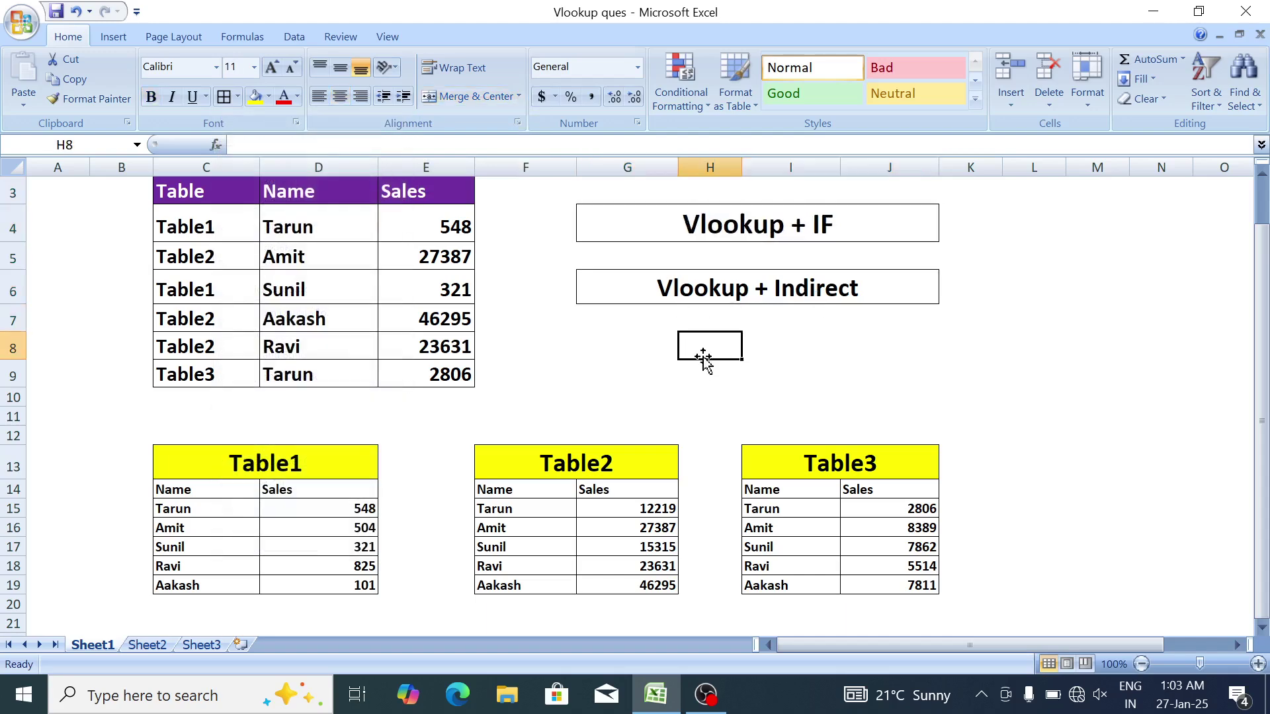
# On Sheet3, name the marks range C5:C15 below the Hindi heading as hINDI.
pyautogui.click(163, 648)
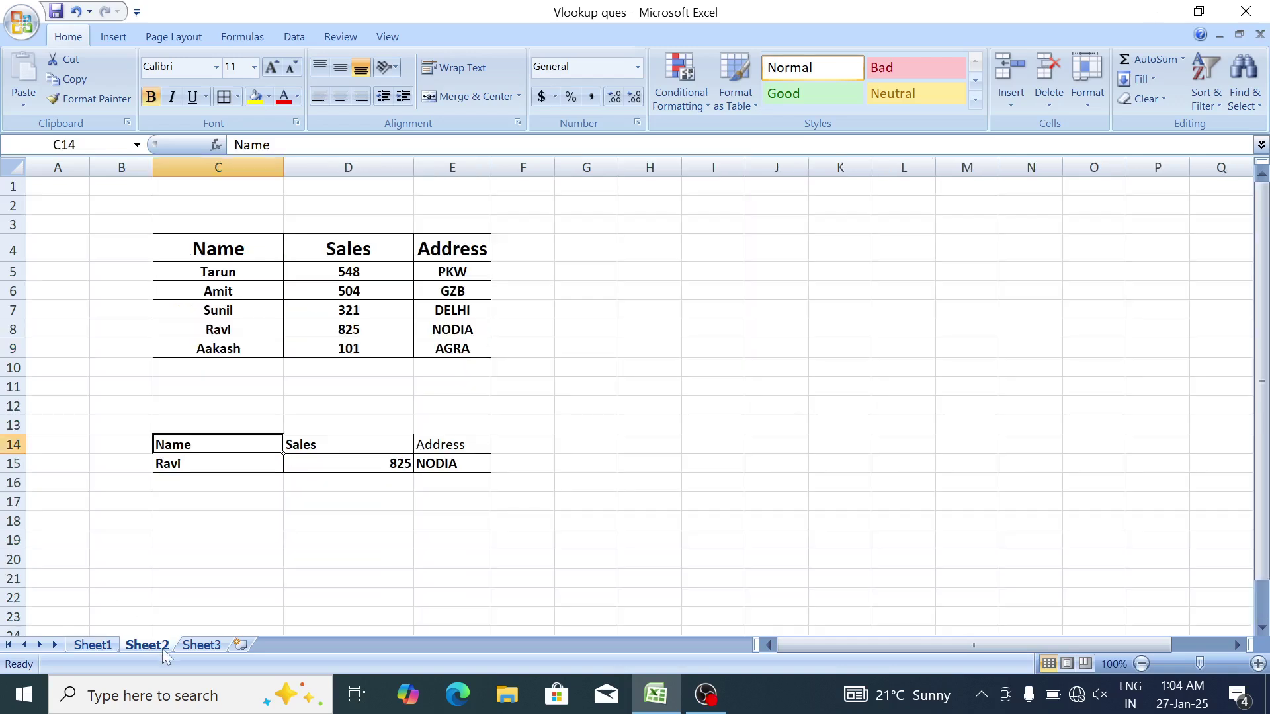
pyautogui.click(202, 647)
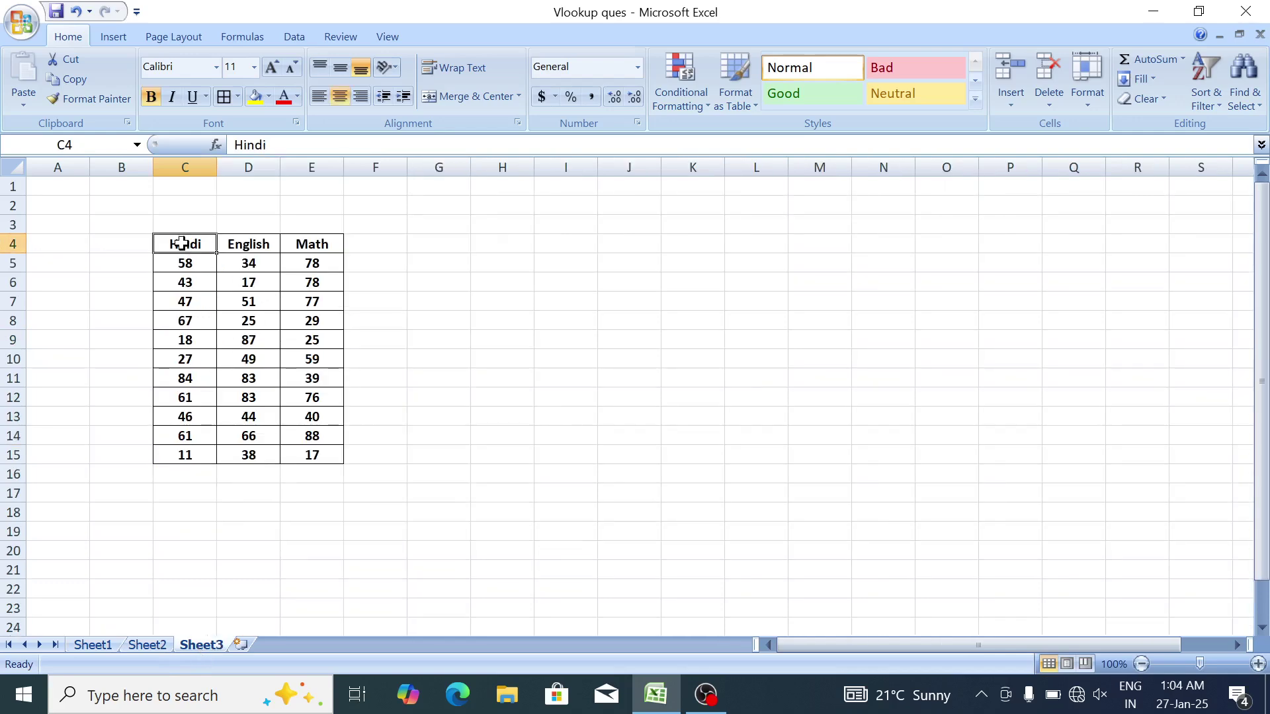
pyautogui.moveTo(191, 263); pyautogui.dragTo(193, 455)
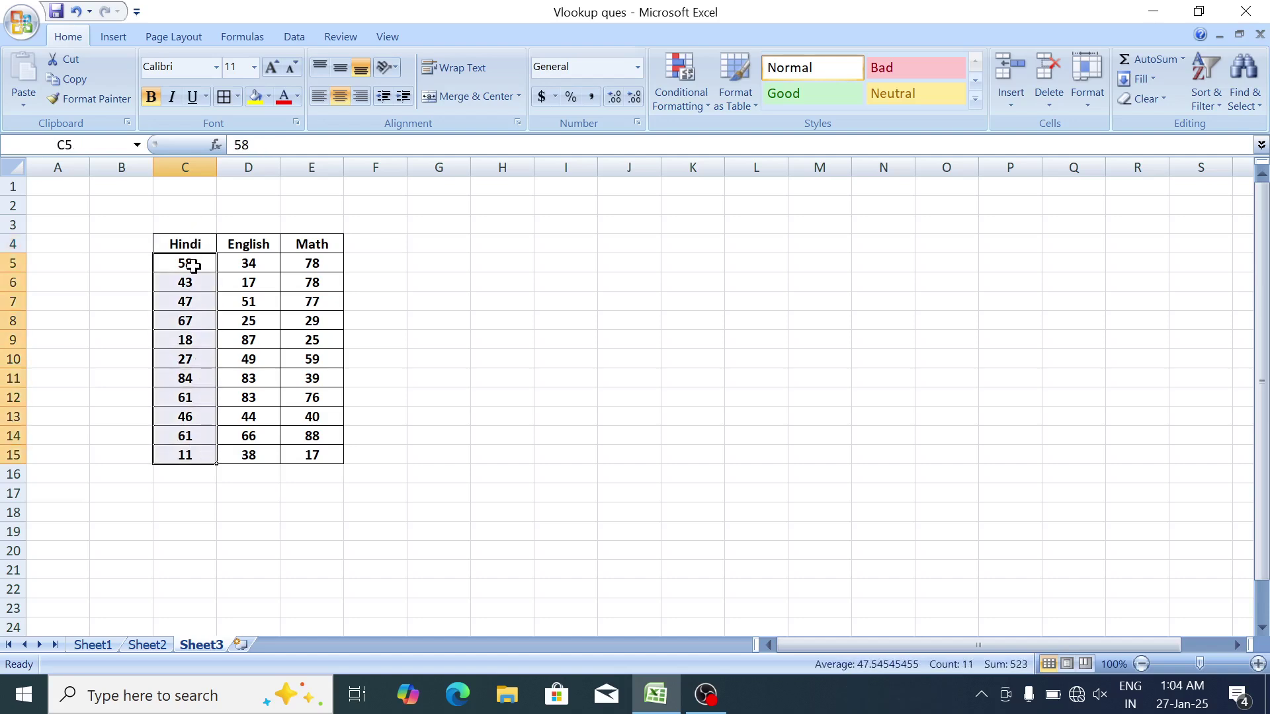
pyautogui.moveTo(190, 263); pyautogui.dragTo(180, 448)
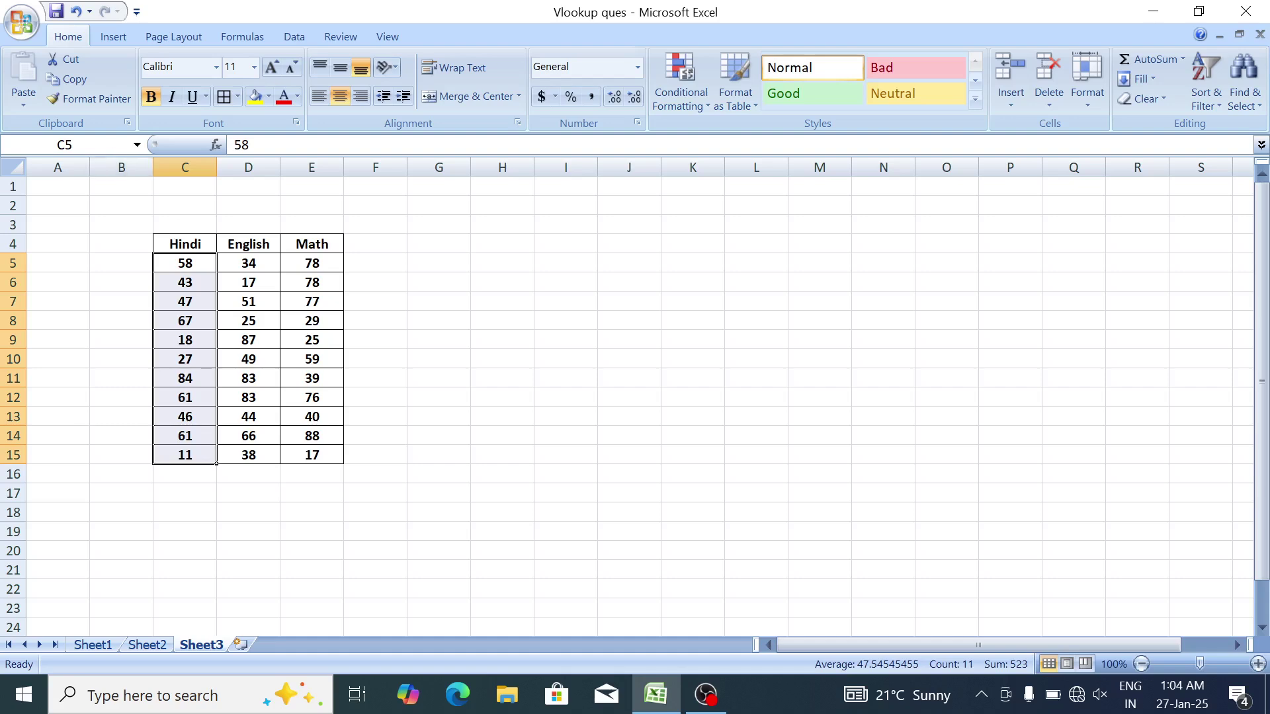
pyautogui.click(66, 144)
pyautogui.write('hINDI')
pyautogui.press('Return')
# Name the marks range D5:D15 below the English heading as English.
pyautogui.press('Right')
pyautogui.hotkey('ctrl', 'shift', 'Down')
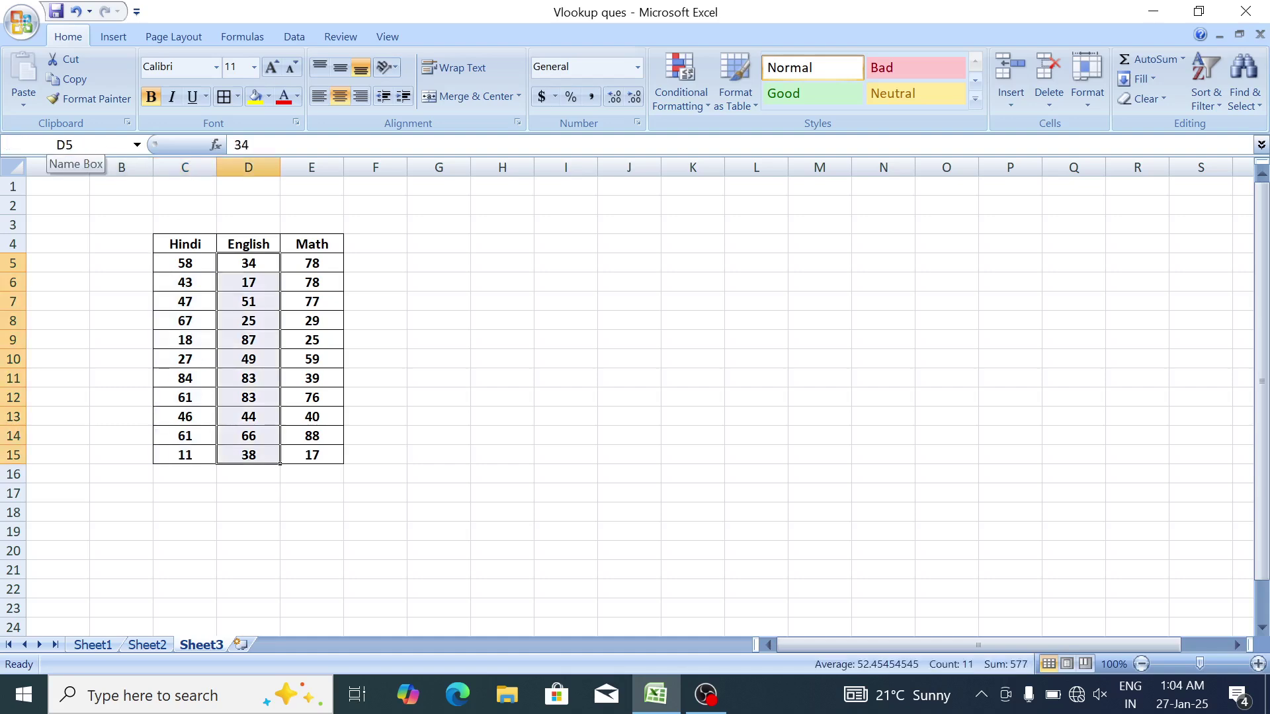
pyautogui.click(66, 145)
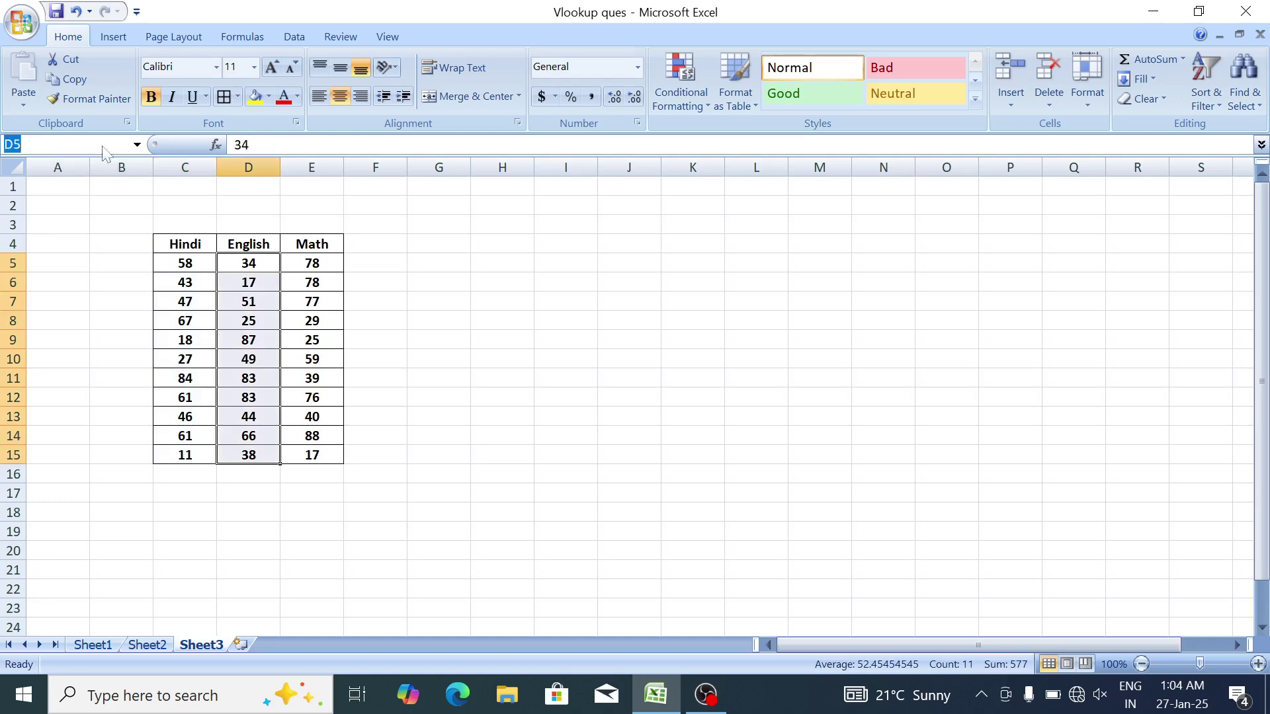
pyautogui.write('English')
pyautogui.press('Return')
# Name the marks range E5:E15 below the Math heading as Math.
pyautogui.press('Right')
pyautogui.hotkey('ctrl', 'shift', 'Down')
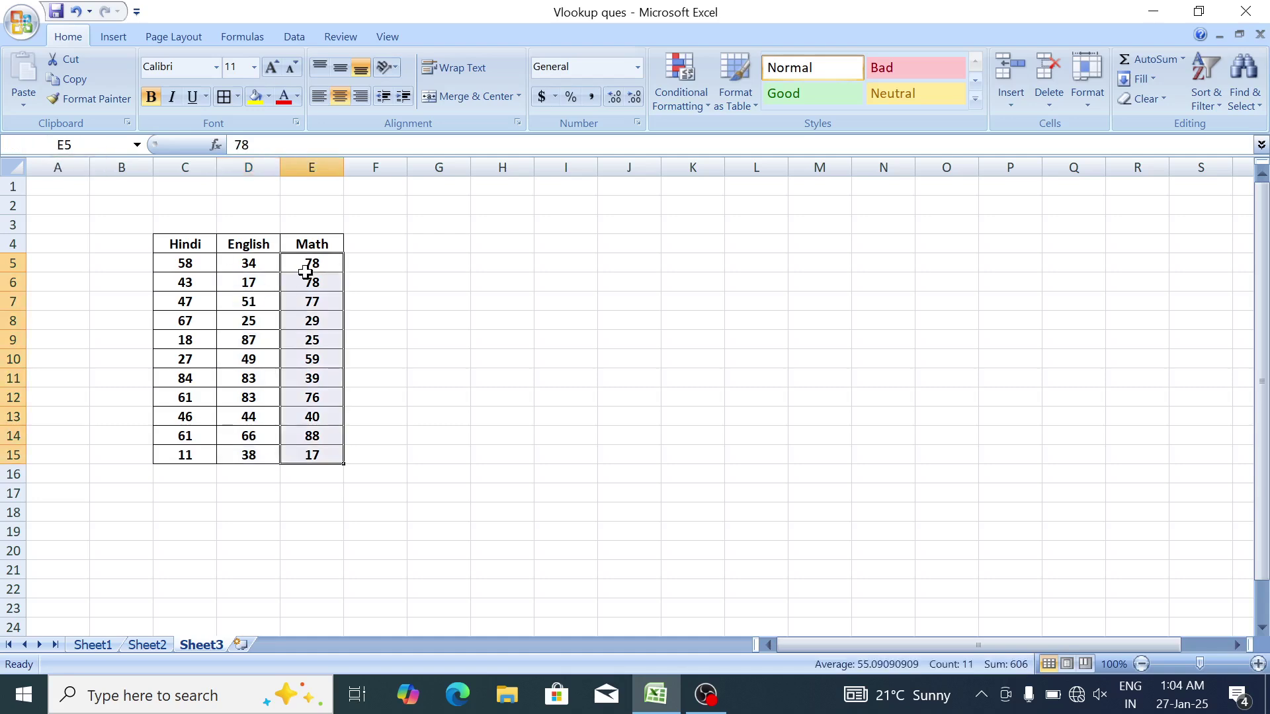
pyautogui.moveTo(307, 270); pyautogui.dragTo(315, 445)
pyautogui.click(63, 145)
pyautogui.write('Math')
pyautogui.press('Return')
# Reselect the English marks D5:D15 and the Hindi marks C5:C15 to check their defined names.
pyautogui.press('Left')
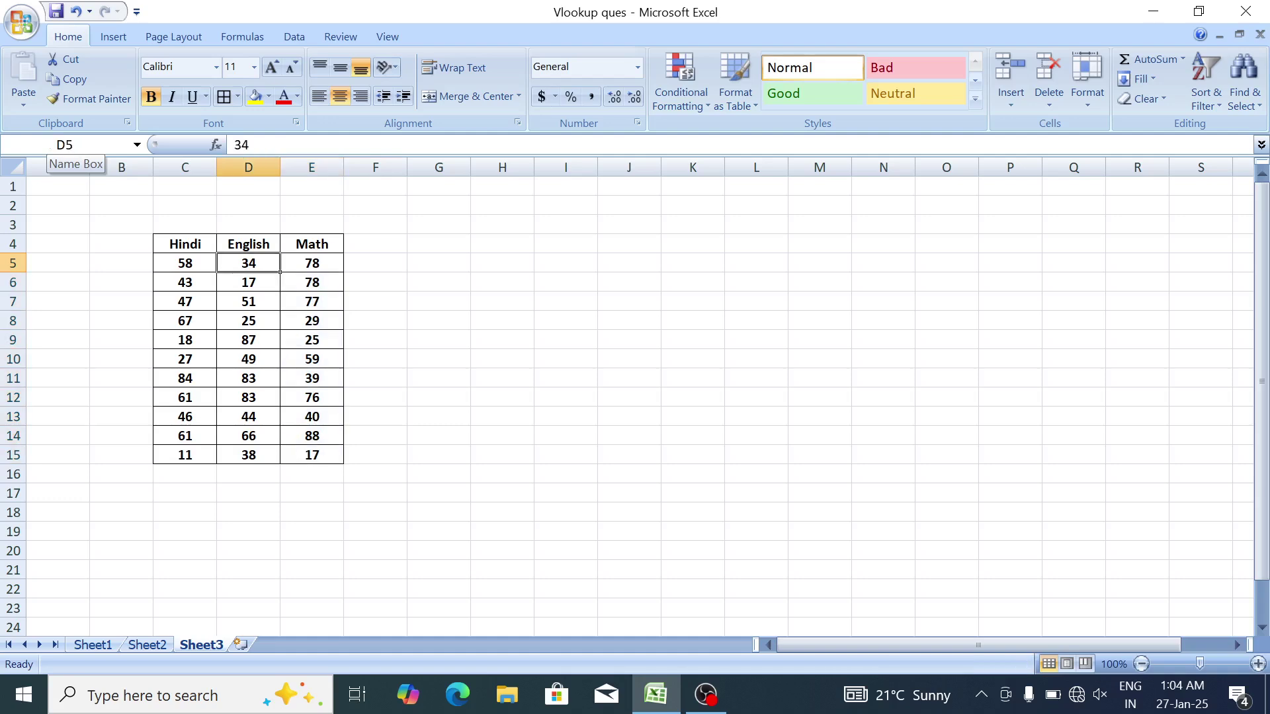
pyautogui.hotkey('ctrl', 'shift', 'Down')
pyautogui.press('Left')
pyautogui.hotkey('ctrl', 'shift', 'Down')
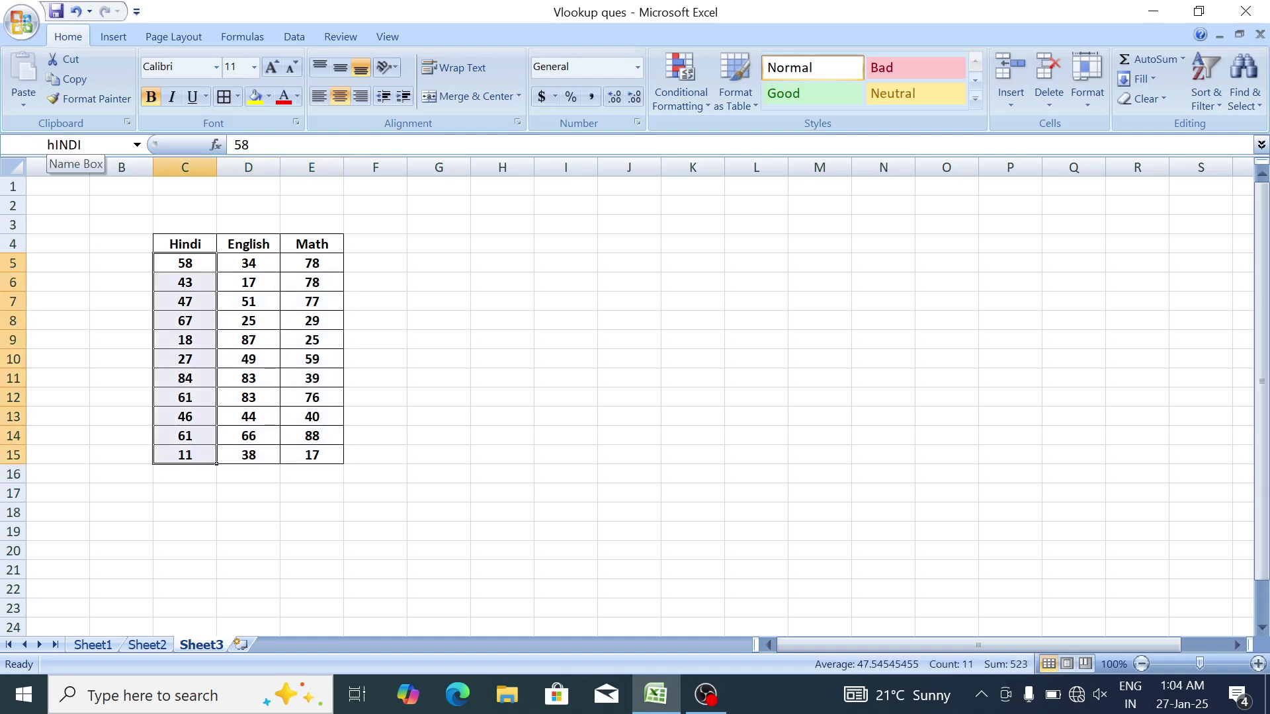
# Enter Hindi as the subject in cell H7.
pyautogui.press('Right')
pyautogui.press('Right')
pyautogui.press('Right')
pyautogui.press('Right')
pyautogui.press('Down')
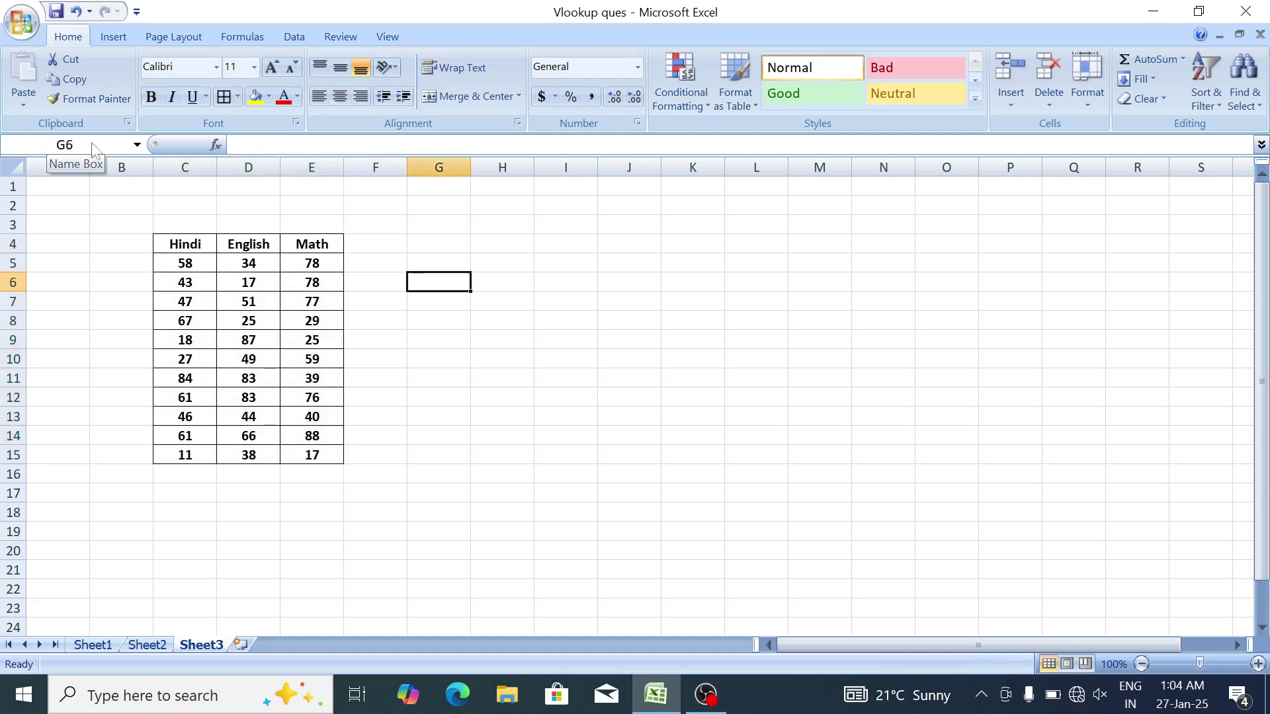
pyautogui.press('Down')
pyautogui.press('Right')
pyautogui.write('H')
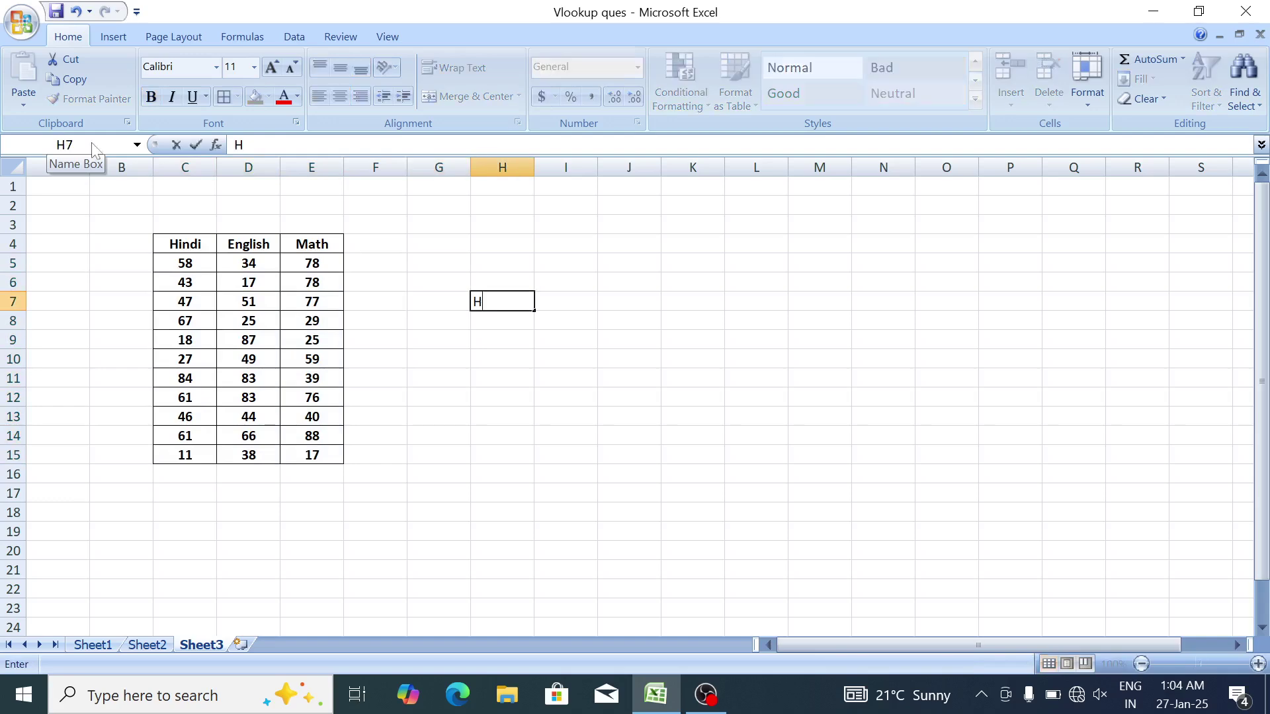
pyautogui.write('indi')
pyautogui.press('Tab')
# Enter the formula =SUM(hINDI) in cell I7 to total the Hindi marks.
pyautogui.write('=')
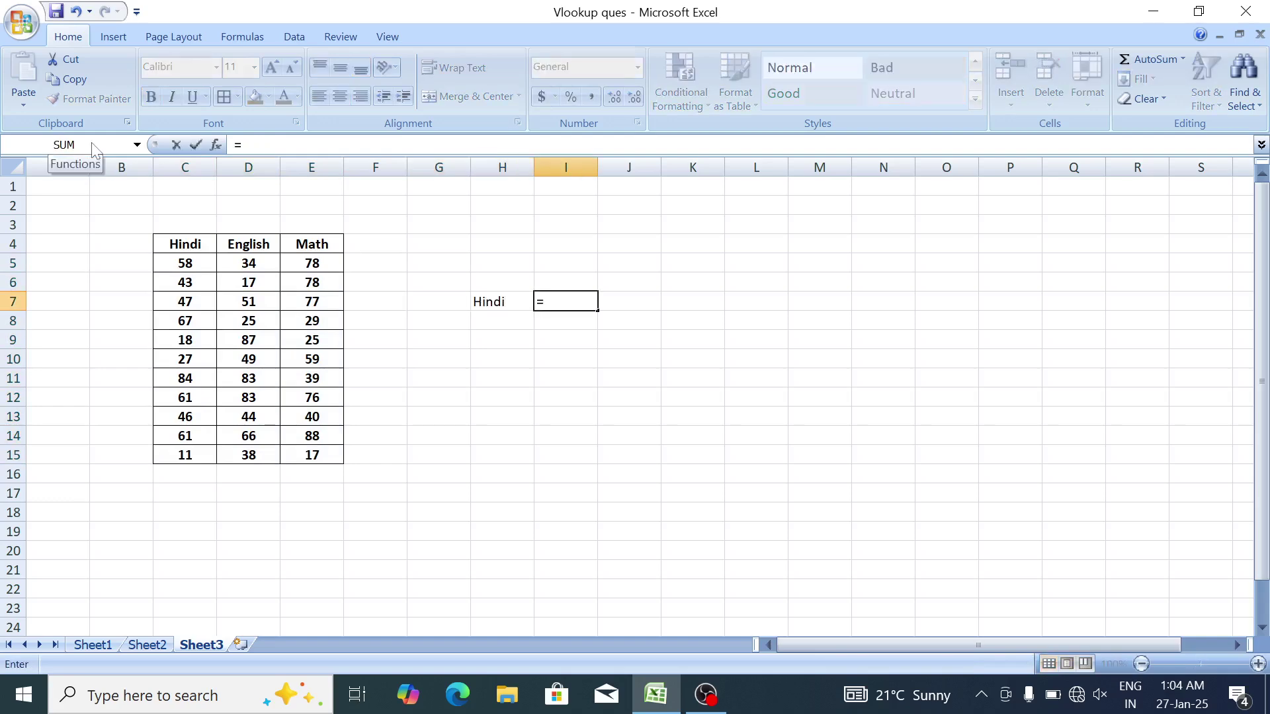
pyautogui.write('sum')
pyautogui.press('Tab')
pyautogui.press('Left')
pyautogui.press('Left')
pyautogui.press('Left')
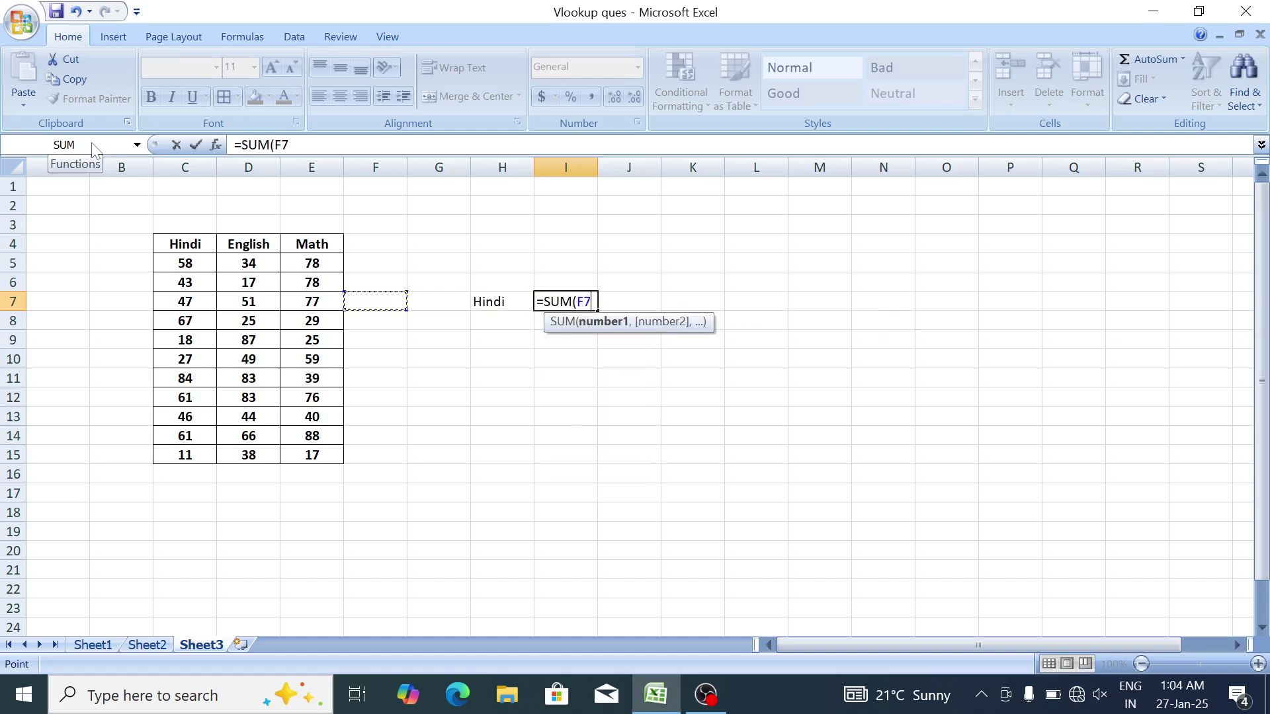
pyautogui.press('Left')
pyautogui.press('Left')
pyautogui.press('Up')
pyautogui.press('Left')
pyautogui.press('Up')
pyautogui.hotkey('ctrl', 'shift', 'Down')
pyautogui.hotkey('ctrl', 'Return')
# Replace the subject in H7 with Math, and again with English.
pyautogui.press('Left')
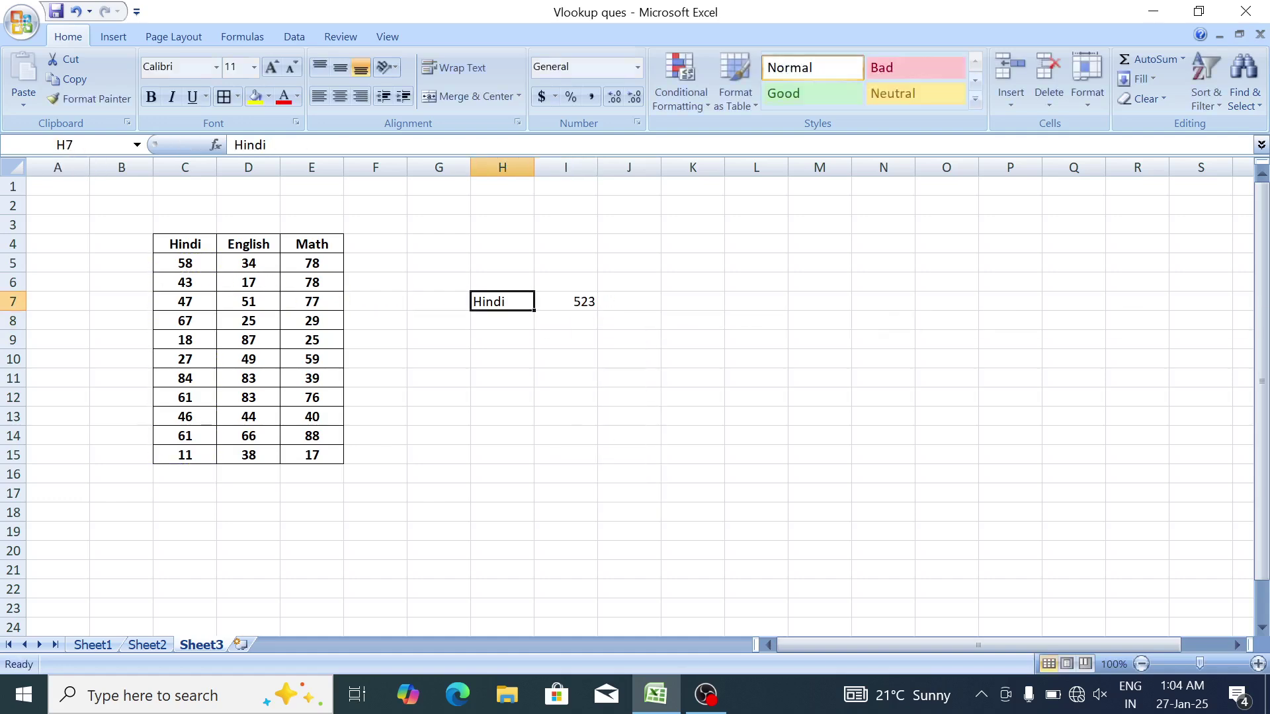
pyautogui.write('Ma')
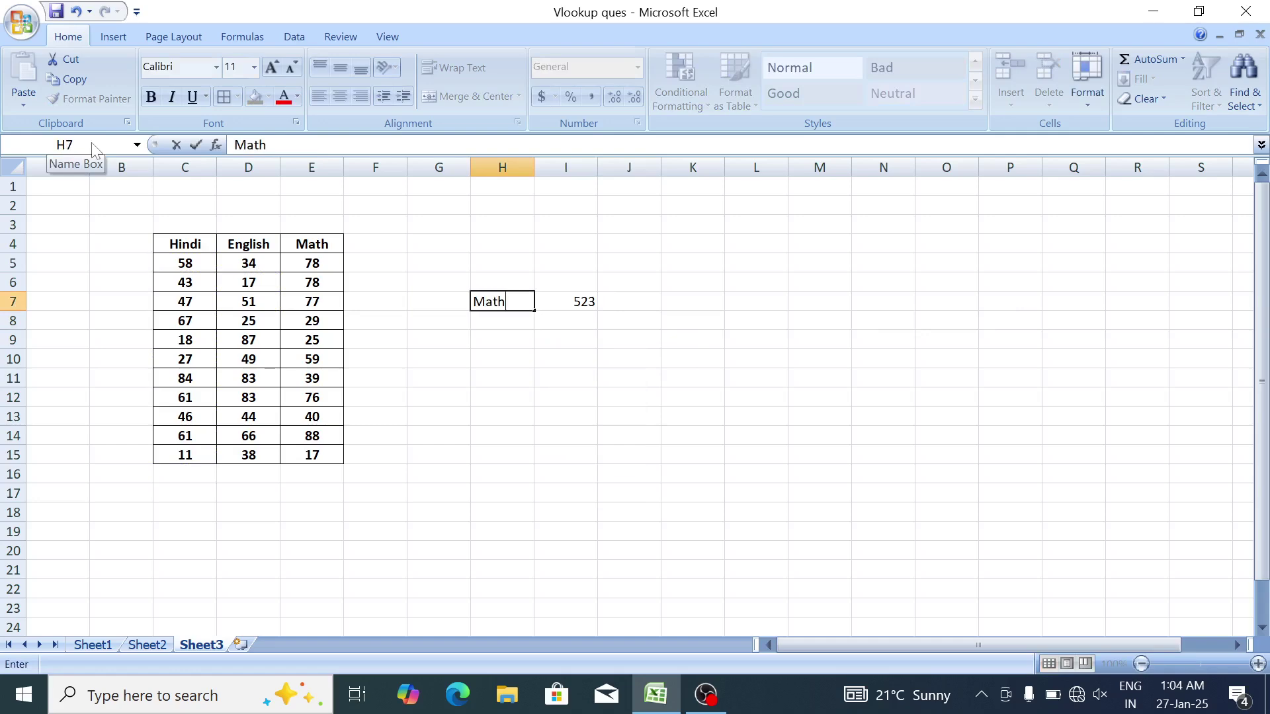
pyautogui.write('th')
pyautogui.press('Return')
pyautogui.press('Up')
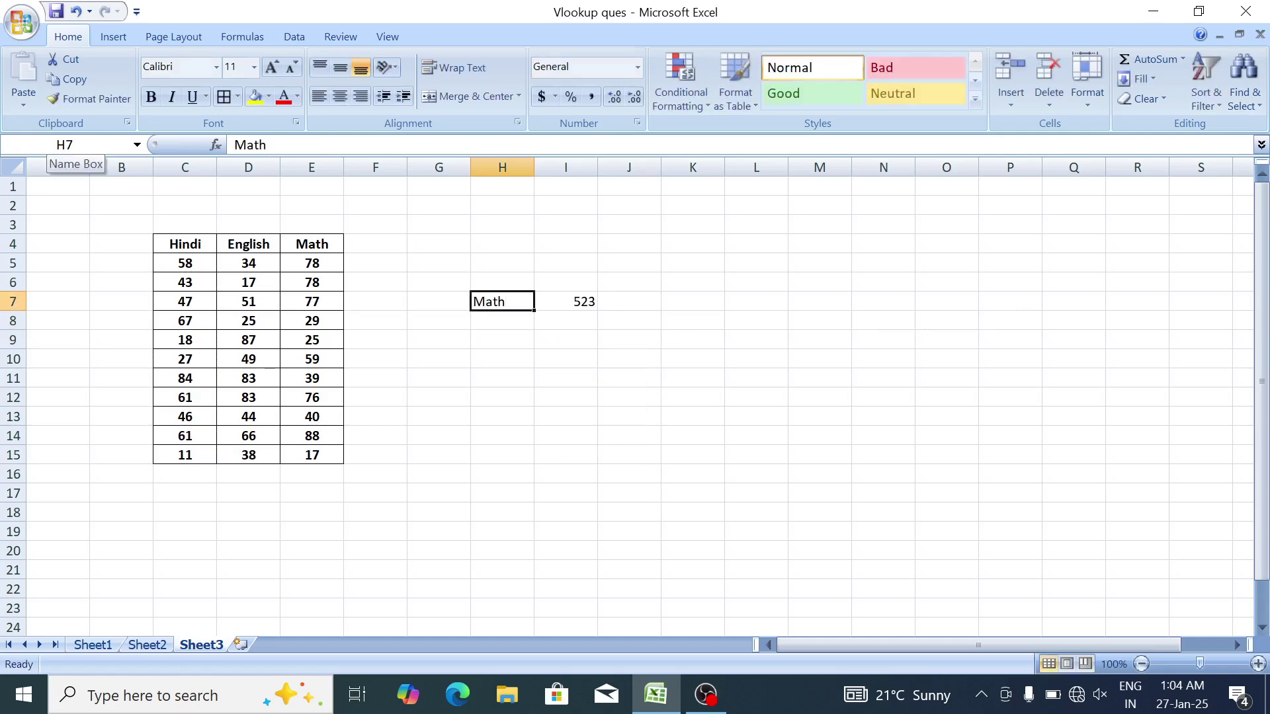
pyautogui.write('English')
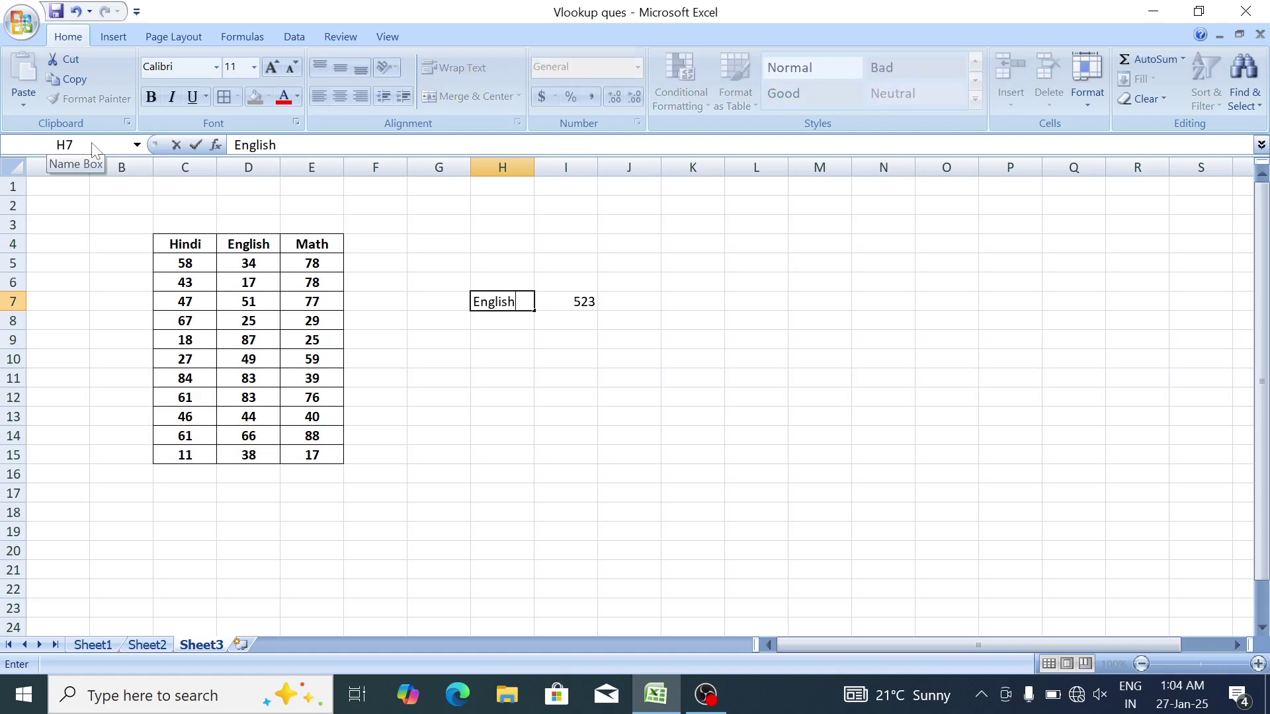
pyautogui.press('Return')
# Select the English marks D5:D15 to check their total, and inspect the formula in I7.
pyautogui.press('Left')
pyautogui.press('Left')
pyautogui.press('Left')
pyautogui.press('Up')
pyautogui.press('Left')
pyautogui.press('Up')
pyautogui.press('Up')
pyautogui.hotkey('ctrl', 'shift', 'Down')
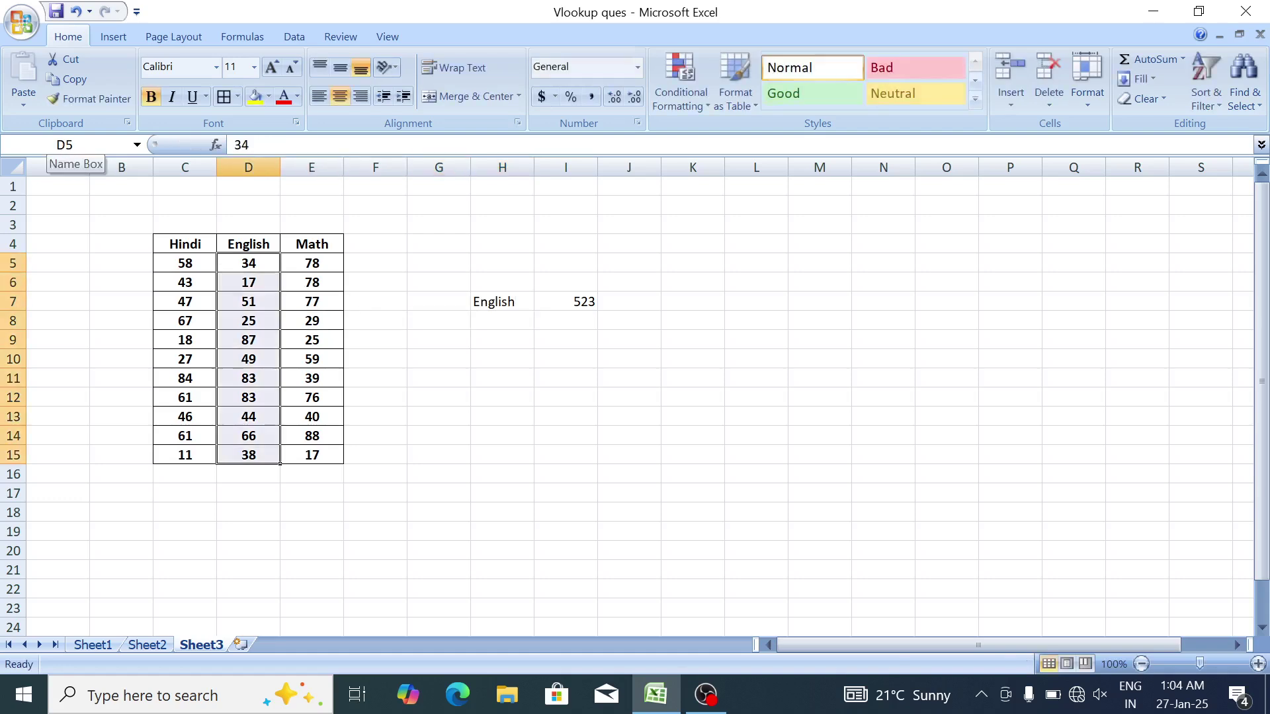
pyautogui.press('Right')
pyautogui.press('Right')
pyautogui.press('Right')
pyautogui.press('Right')
pyautogui.press('Down')
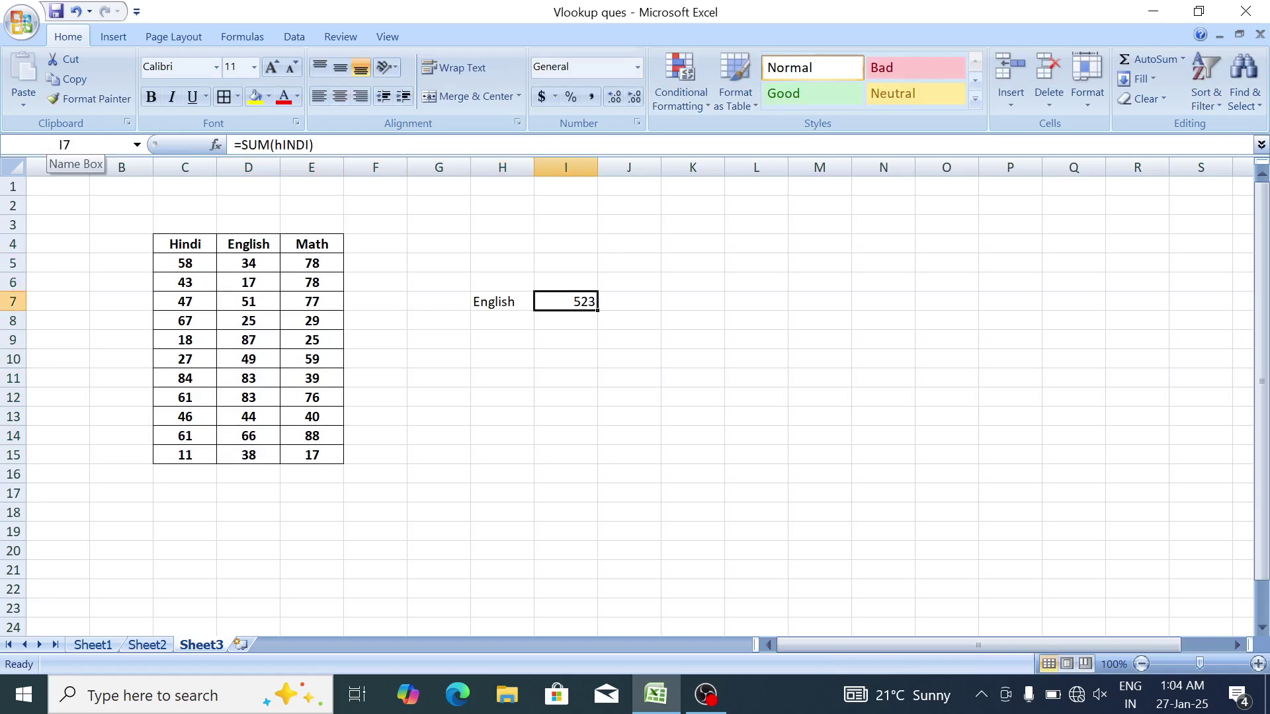
pyautogui.press('F2')
pyautogui.press('Return')
pyautogui.press('Up')
# Replace the formula in I7 with =SUM(INDIRECT(H7)) so it totals the subject named in H7.
pyautogui.write('=')
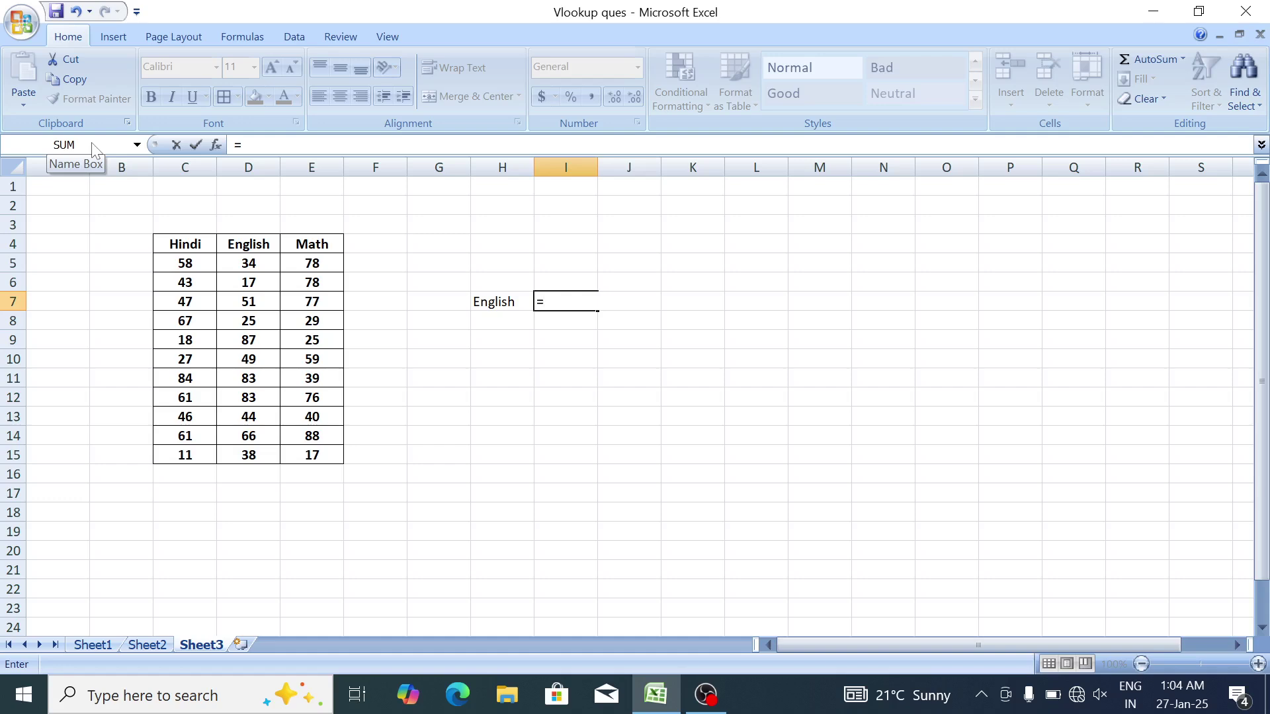
pyautogui.write('sum(')
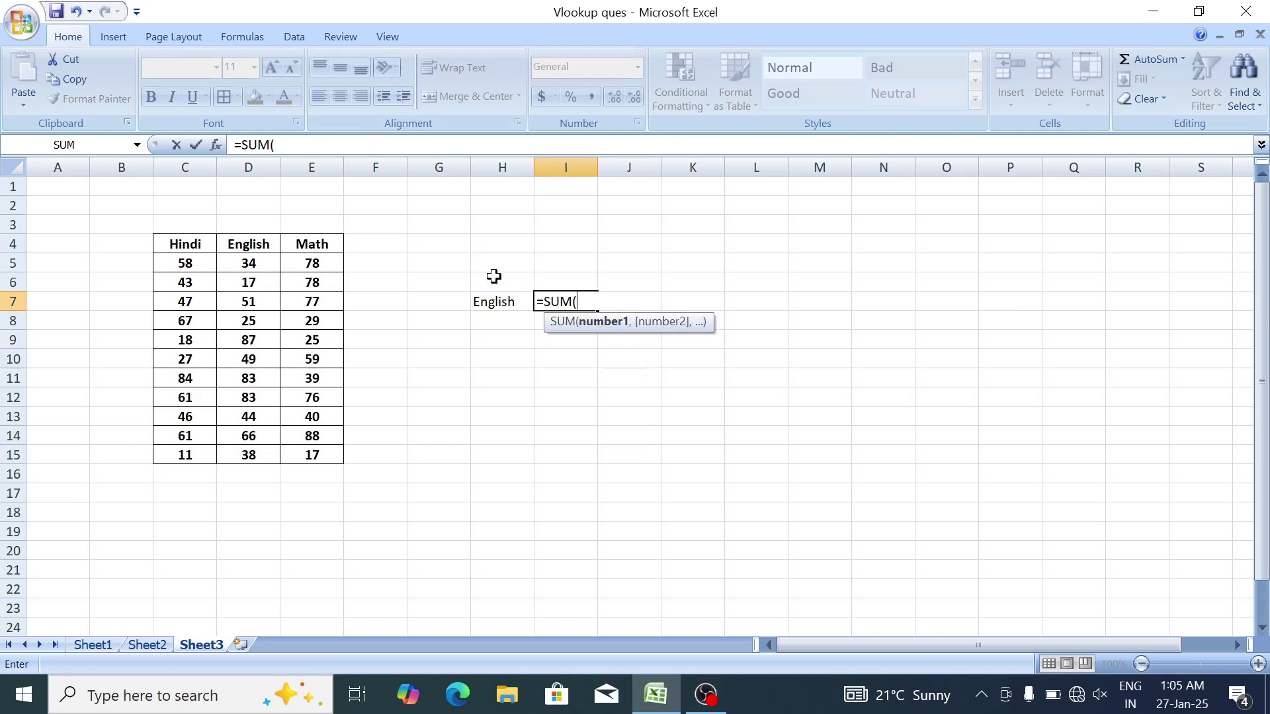
pyautogui.write('ind')
pyautogui.press('Down')
pyautogui.press('Tab')
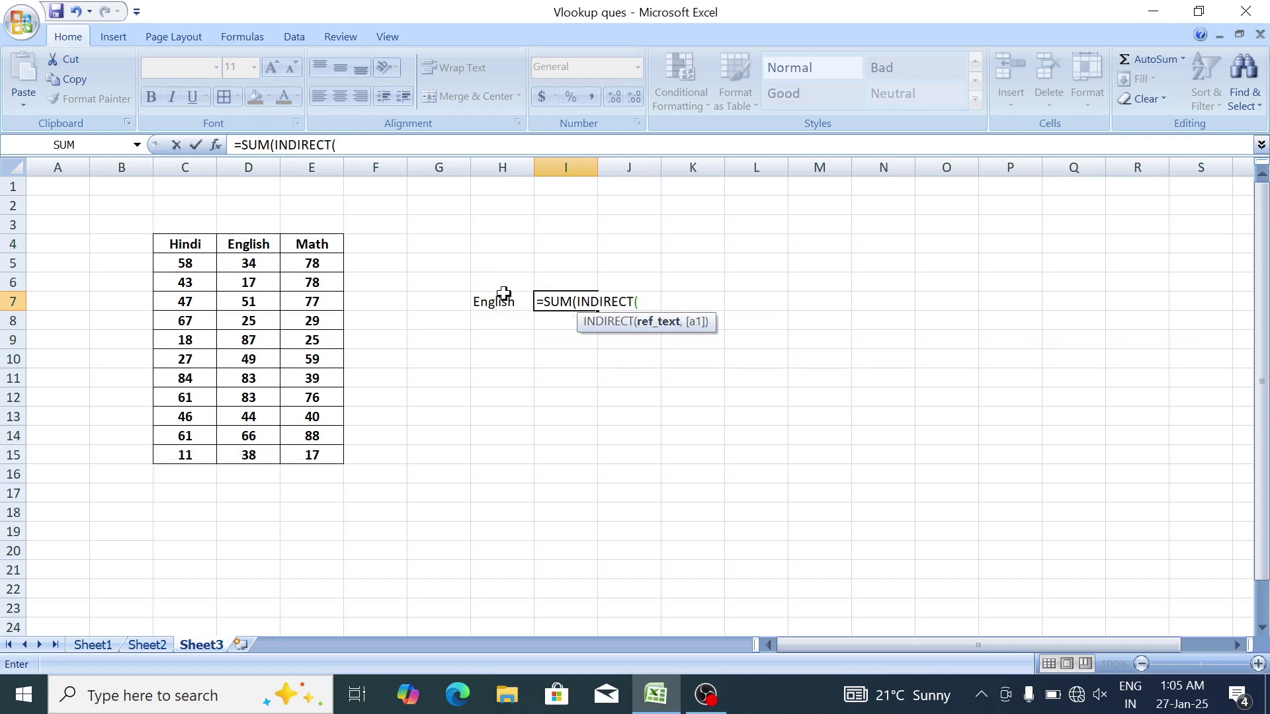
pyautogui.click(504, 299)
pyautogui.write(')')
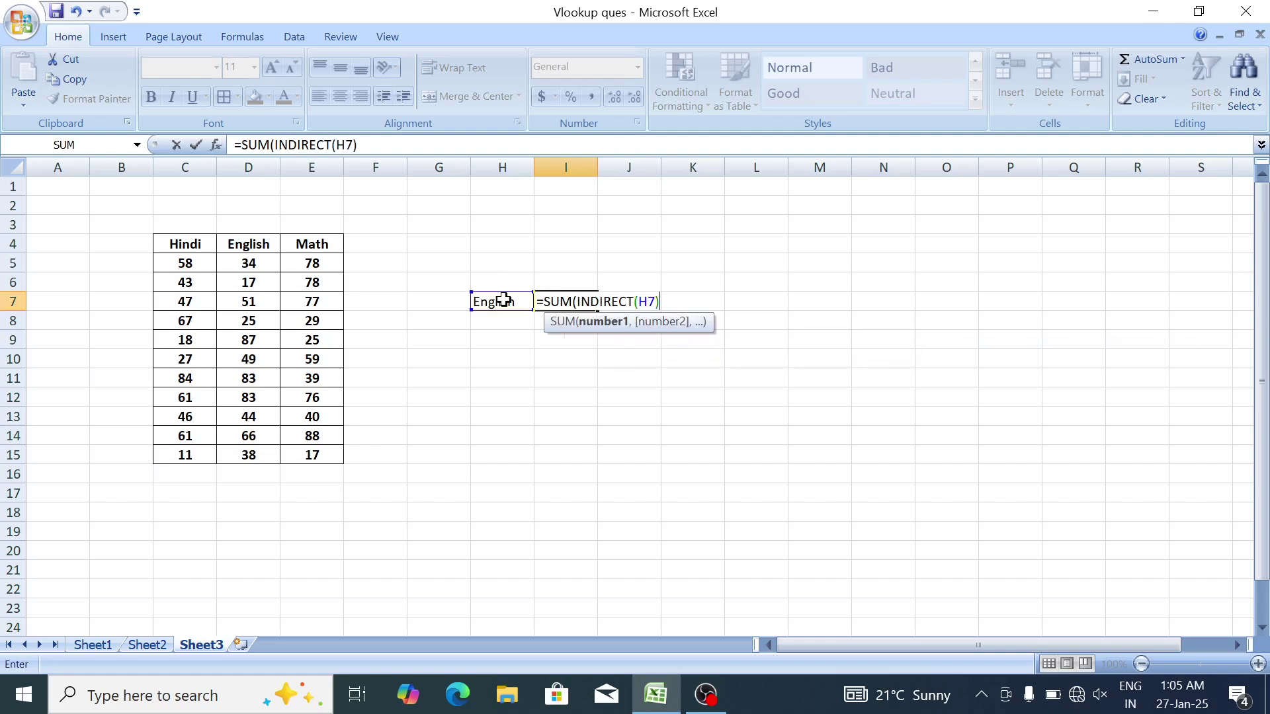
pyautogui.press('Return')
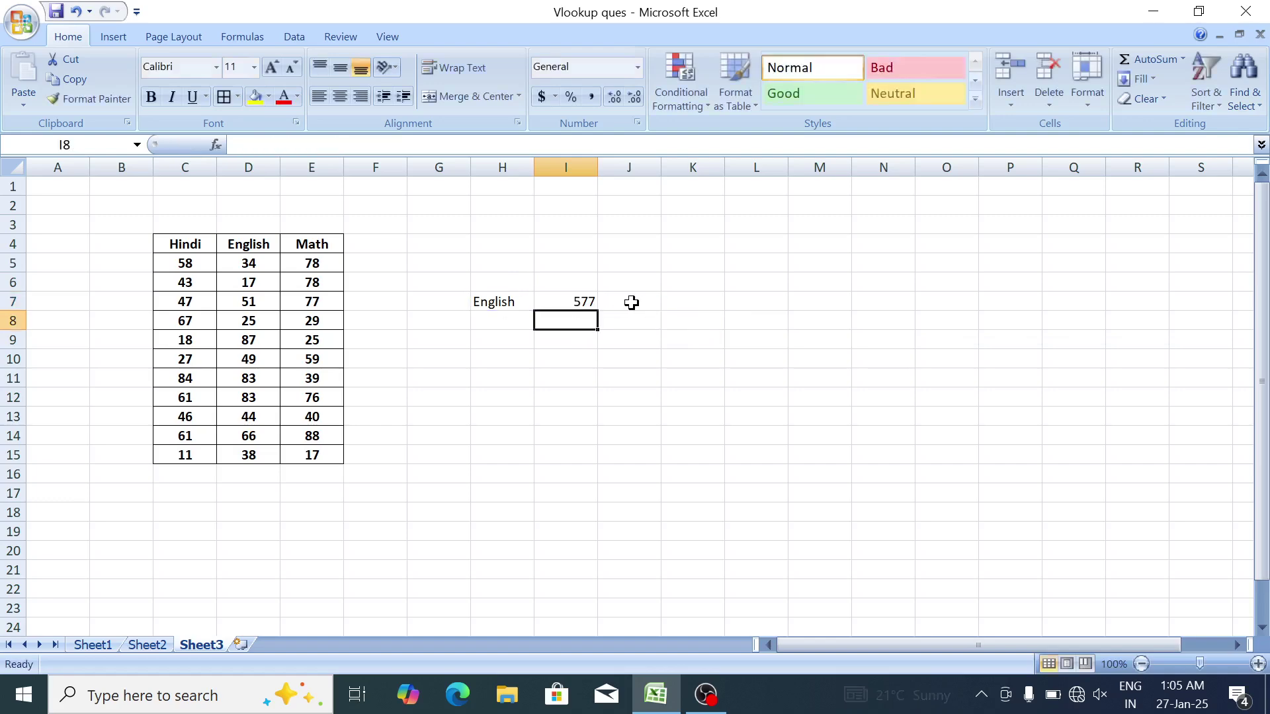
# Evaluate the INDIRECT(H7) part of I7's formula in place to see its values, and restore the original formula.
pyautogui.press('Up')
pyautogui.press('F2')
pyautogui.press('Left')
pyautogui.press('Left')
pyautogui.press('Left')
pyautogui.press('Left')
pyautogui.press('Left')
pyautogui.press('Left')
pyautogui.press('Left')
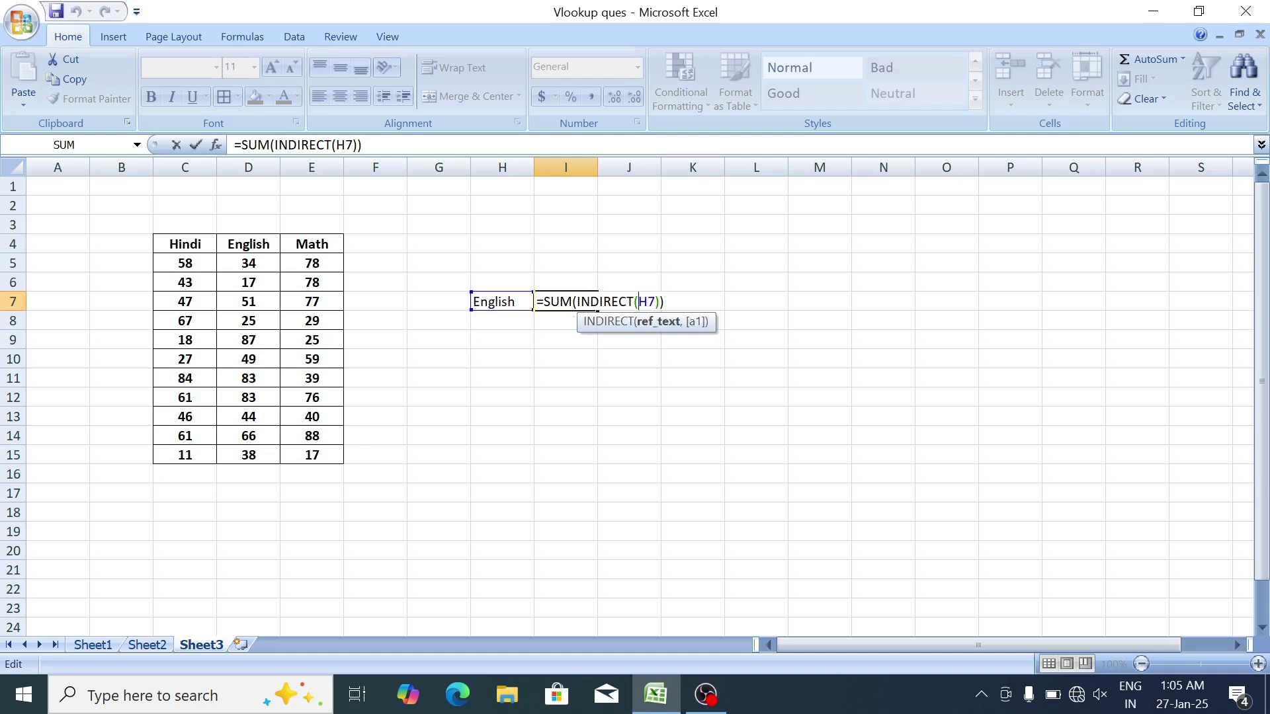
pyautogui.press('Right')
pyautogui.press('Right')
pyautogui.press('Right')
pyautogui.press('Right')
pyautogui.press('Right')
pyautogui.press('Right')
pyautogui.press('Right')
pyautogui.press('Right')
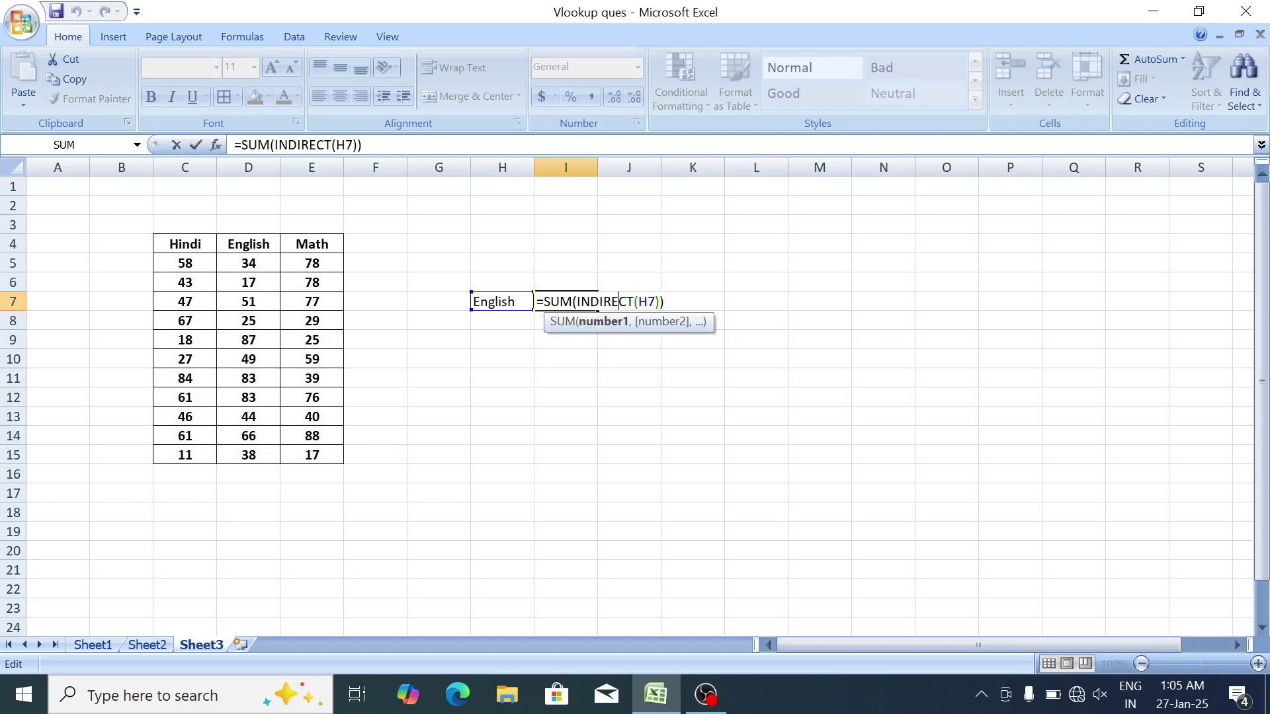
pyautogui.press('Left')
pyautogui.hotkey('shift', 'Left')
pyautogui.hotkey('shift', 'Left')
pyautogui.hotkey('shift', 'Left')
pyautogui.hotkey('shift', 'Left')
pyautogui.hotkey('shift', 'Left')
pyautogui.hotkey('shift', 'Left')
pyautogui.hotkey('shift', 'Left')
pyautogui.hotkey('shift', 'Left')
pyautogui.hotkey('shift', 'Left')
pyautogui.hotkey('shift', 'Left')
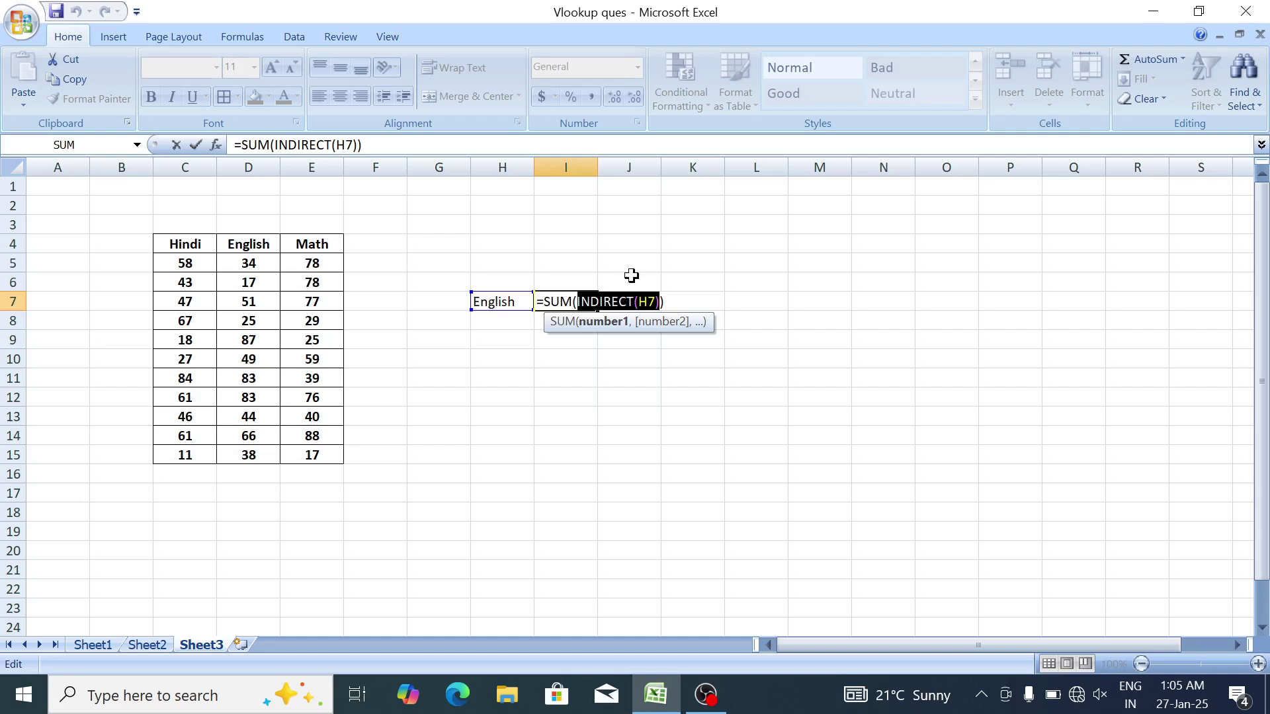
pyautogui.press('F9')
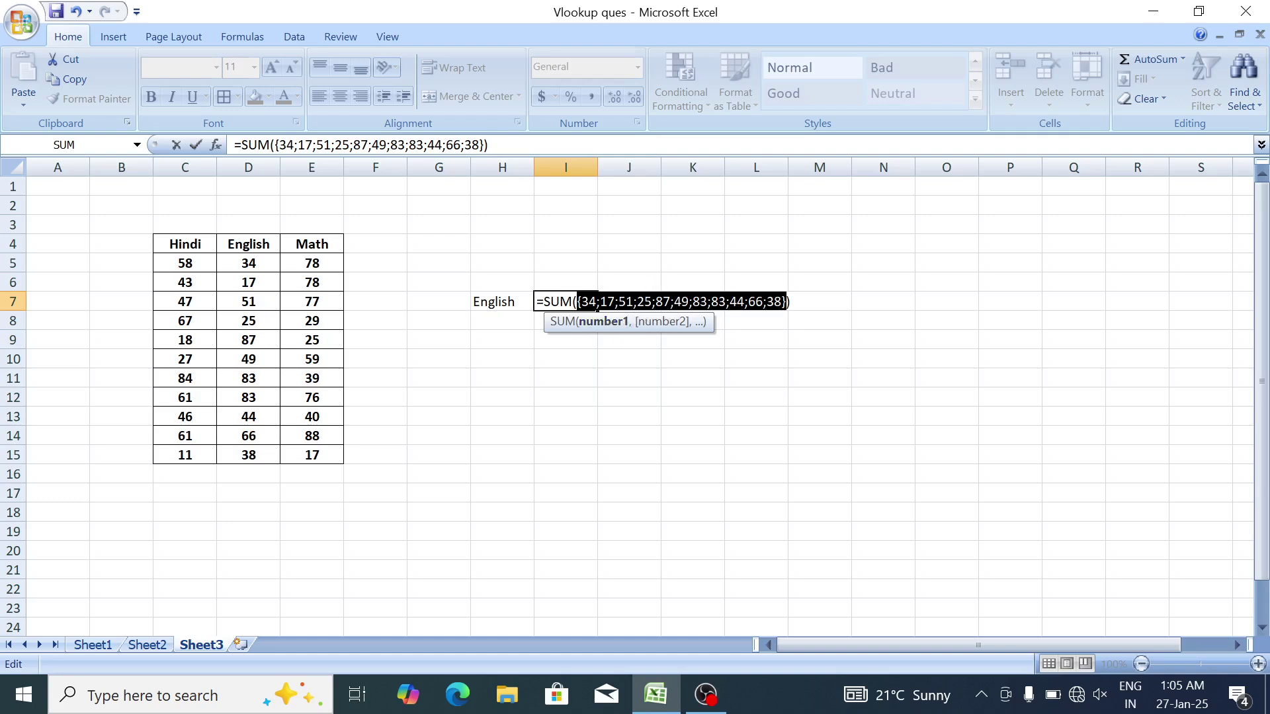
pyautogui.hotkey('ctrl', 'z')
pyautogui.press('Return')
# Change the subject in H7 to Hindi to test the INDIRECT total.
pyautogui.press('Up')
pyautogui.press('Left')
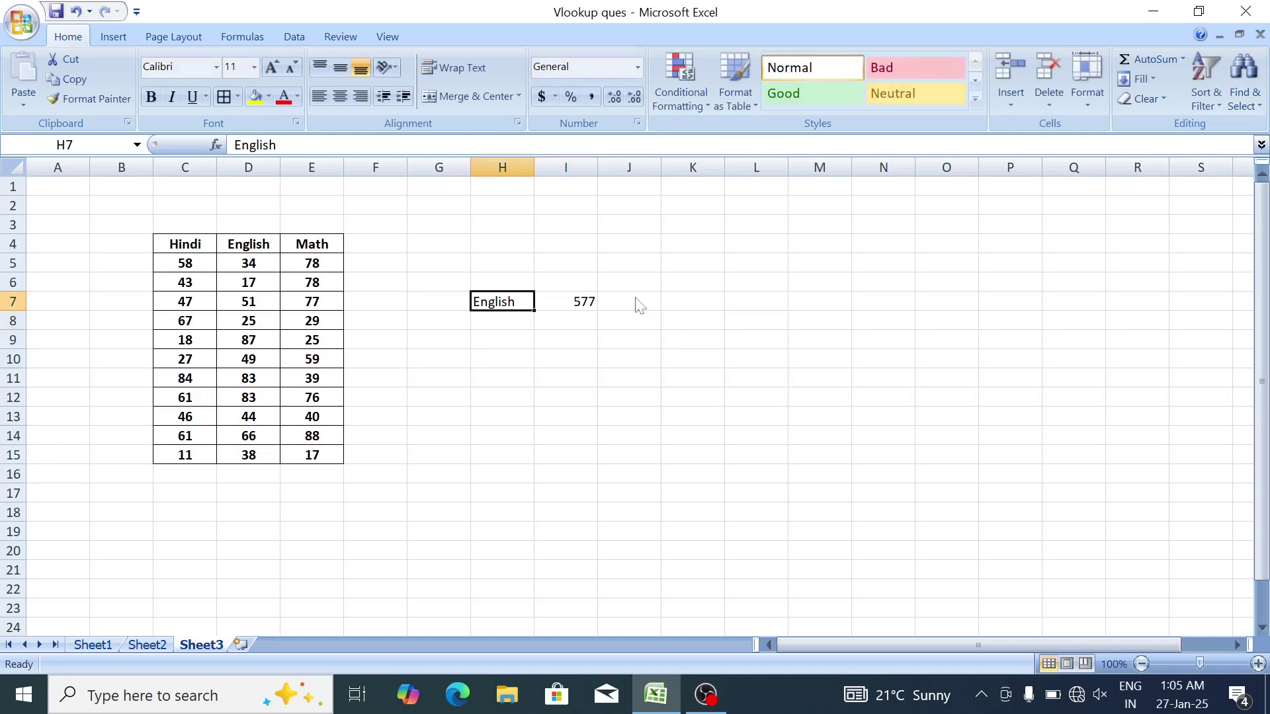
pyautogui.write('Hindi')
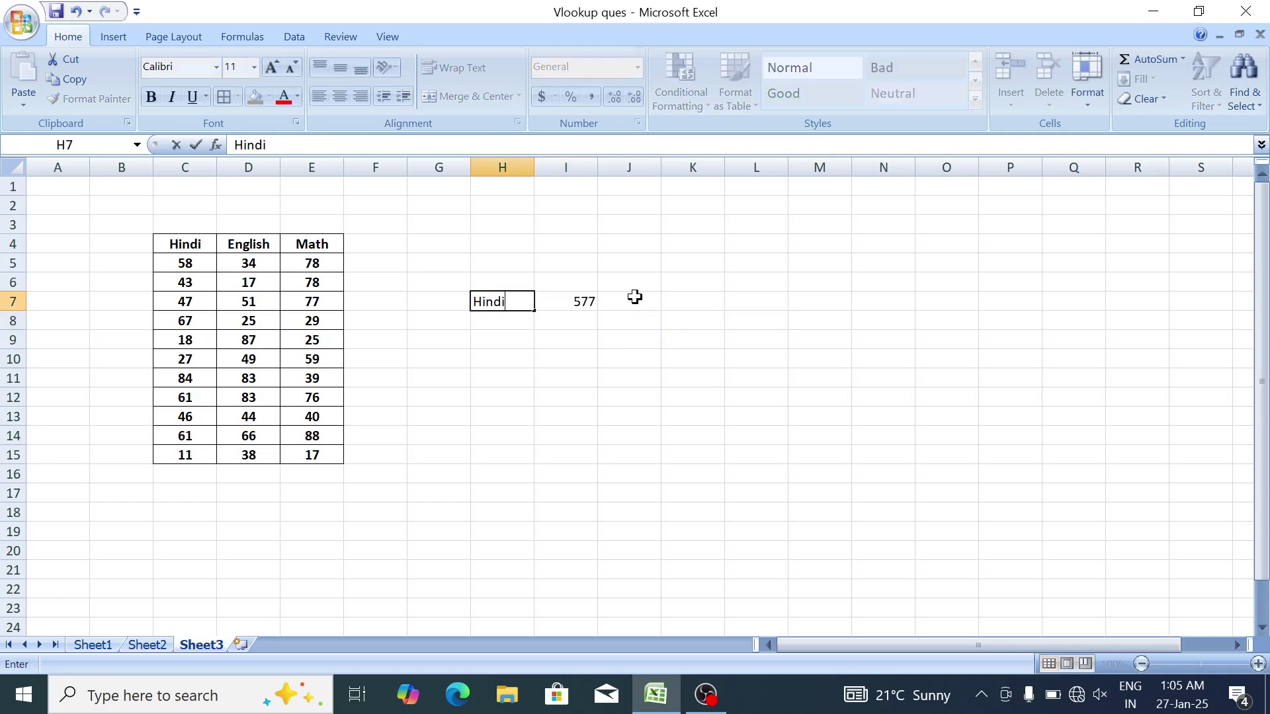
pyautogui.press('Return')
# Change the subject in H7 to Math.
pyautogui.press('Up')
pyautogui.write('Math')
pyautogui.press('Return')
pyautogui.press('Down')
pyautogui.press('Down')
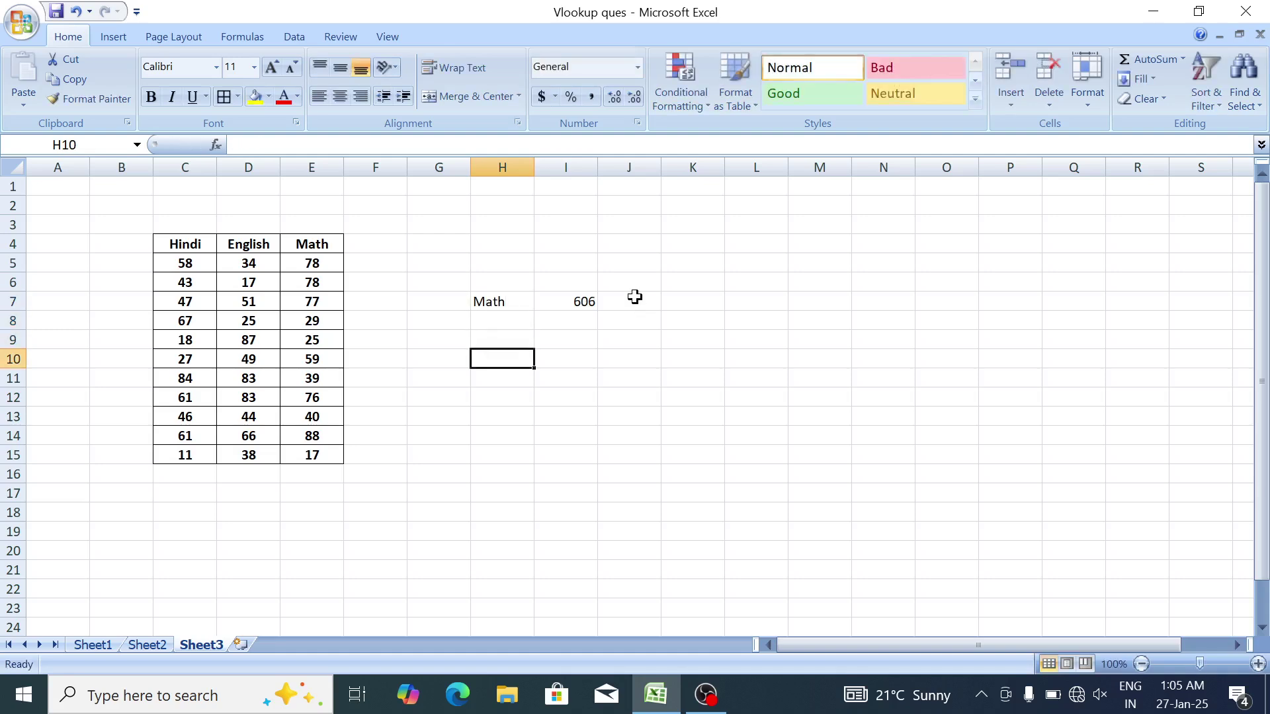
pyautogui.press('Down')
pyautogui.press('Left')
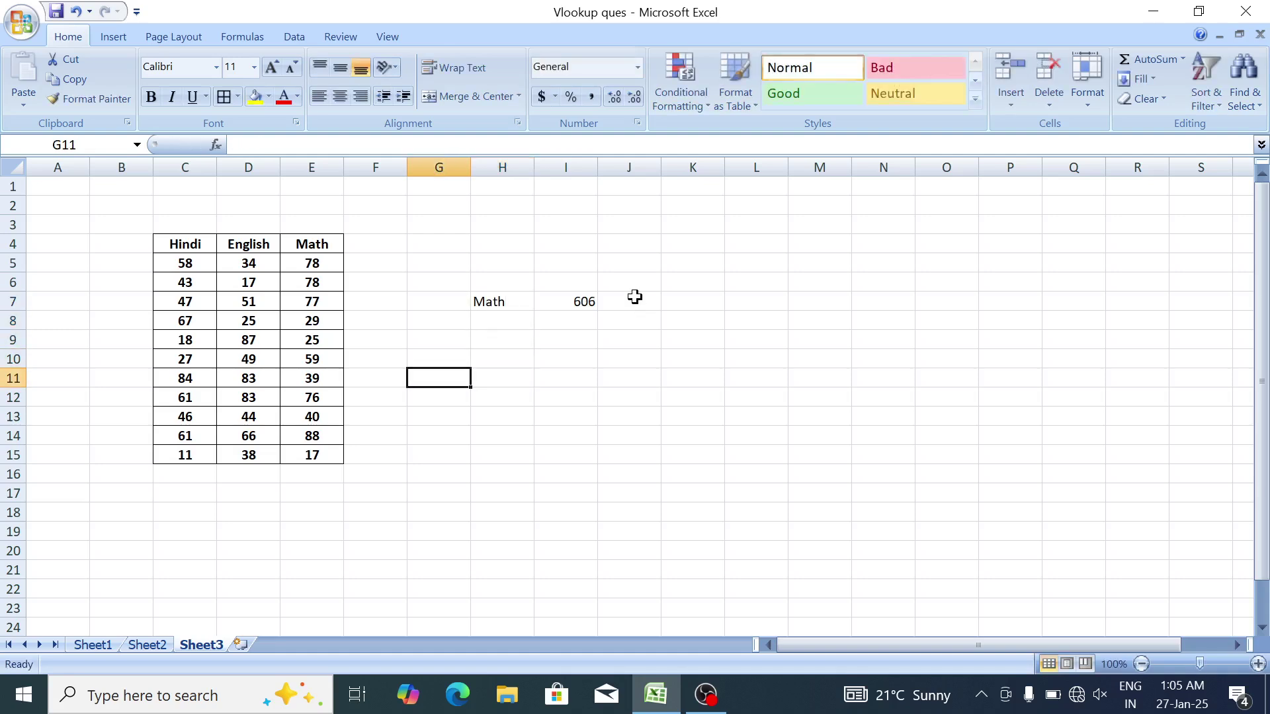
pyautogui.click(254, 294)
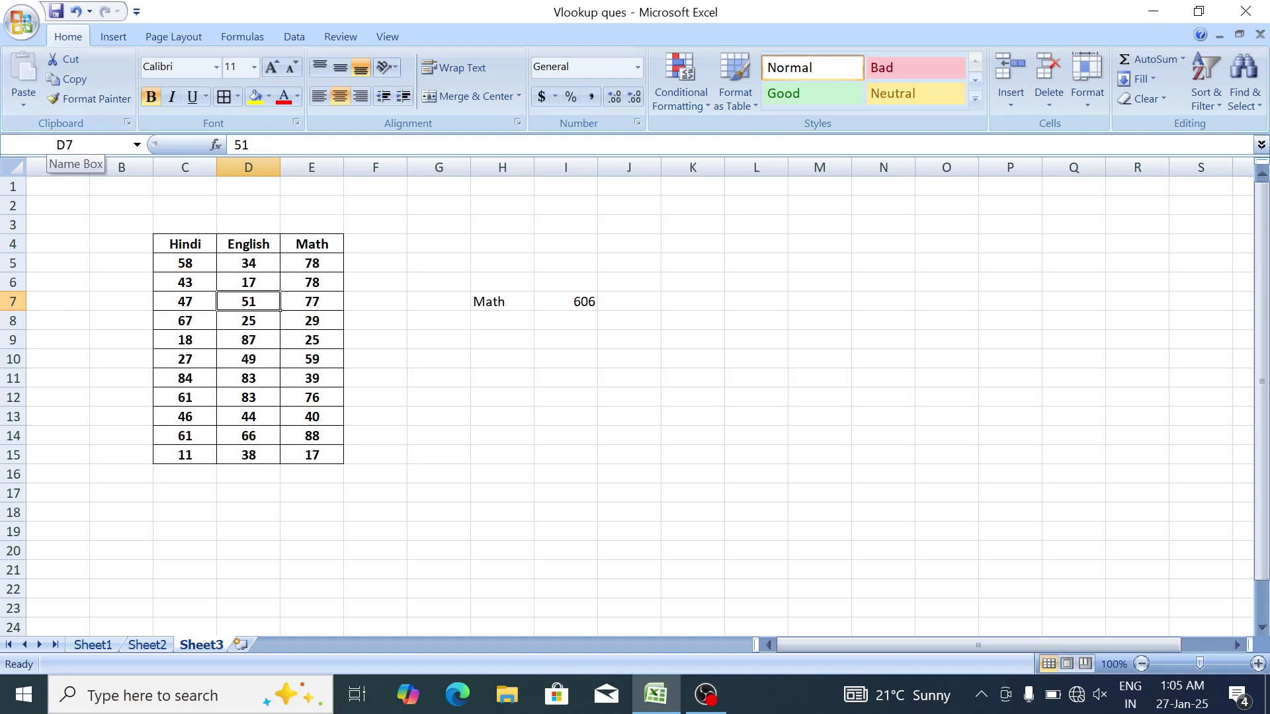
pyautogui.click(193, 264)
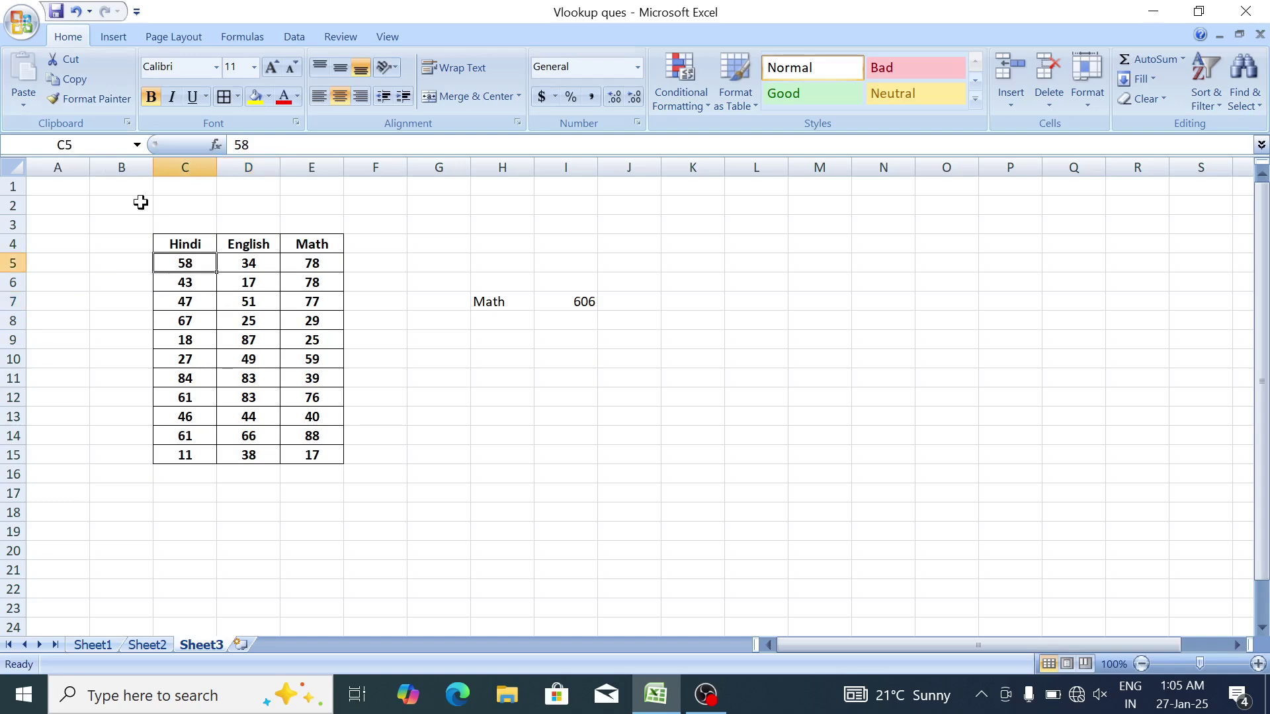
pyautogui.click(308, 368)
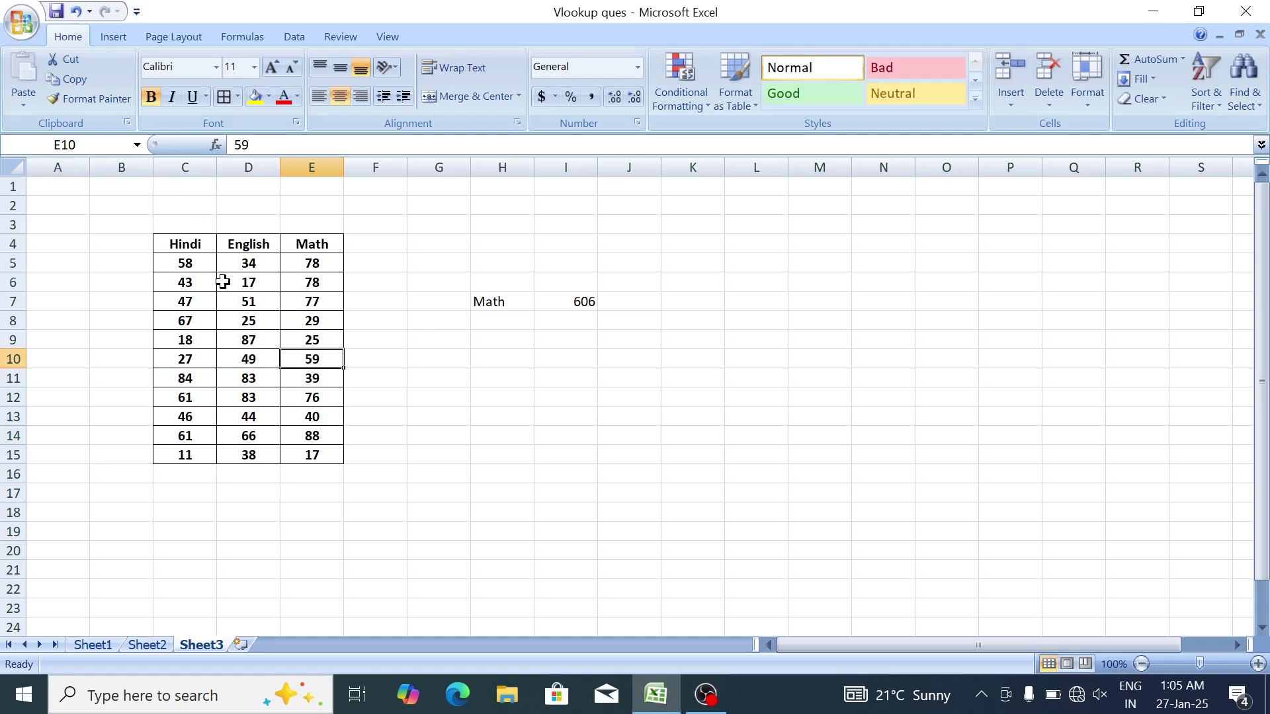
pyautogui.click(252, 333)
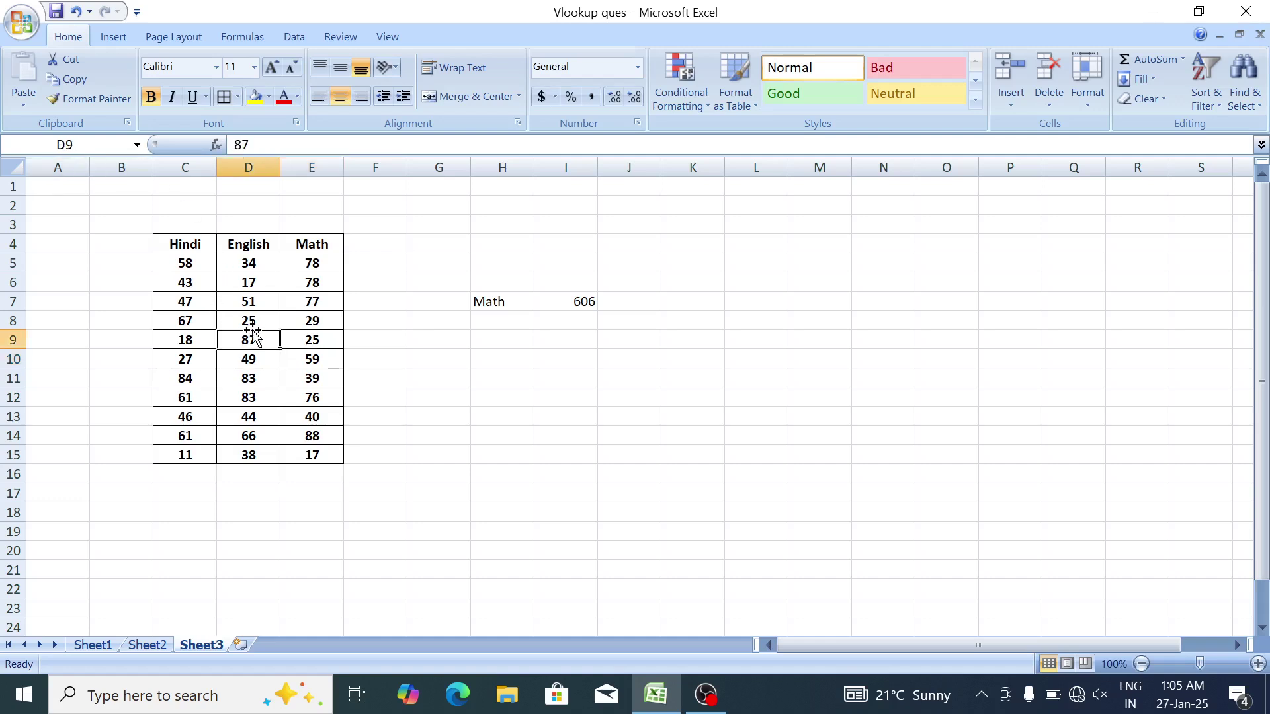
# Enter the cell reference text D6 in cell H14.
pyautogui.click(491, 433)
pyautogui.write('D')
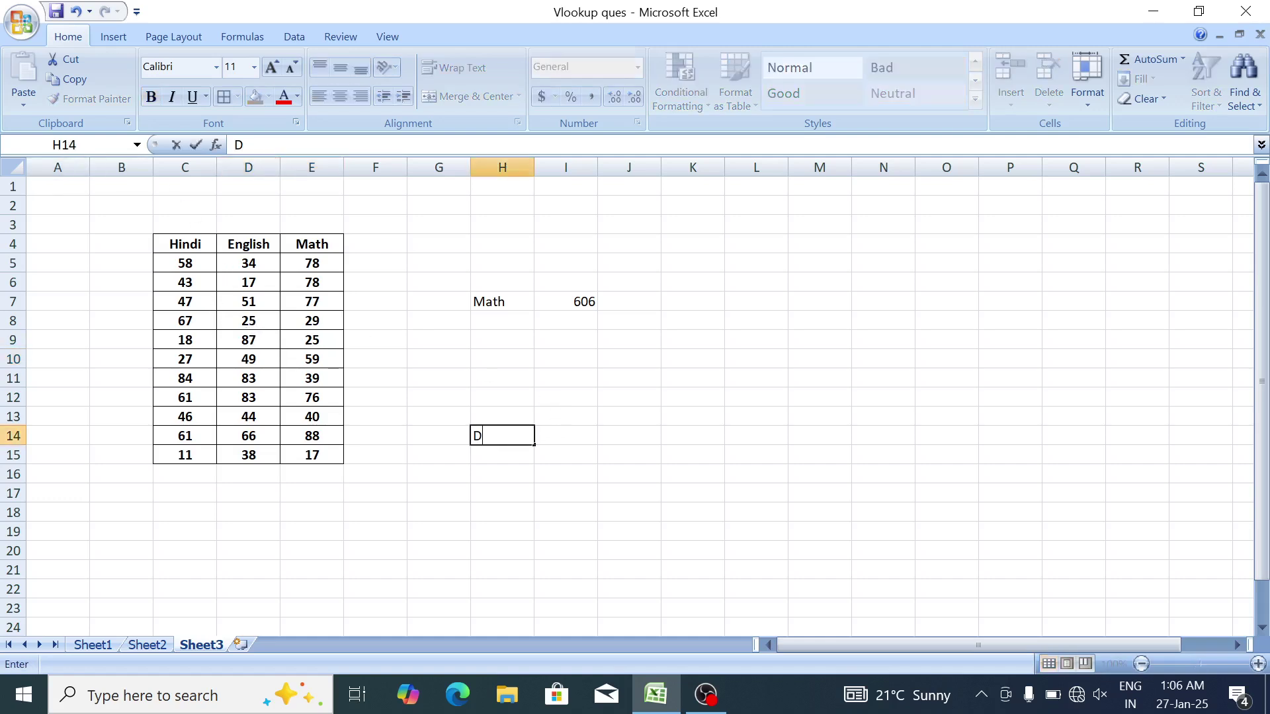
pyautogui.write('66')
pyautogui.press('Return')
# Enter the formula =INDIRECT(H14) in cell I14 to return the value of the cell referenced in H14.
pyautogui.press('Up')
pyautogui.press('Right')
pyautogui.write('=in')
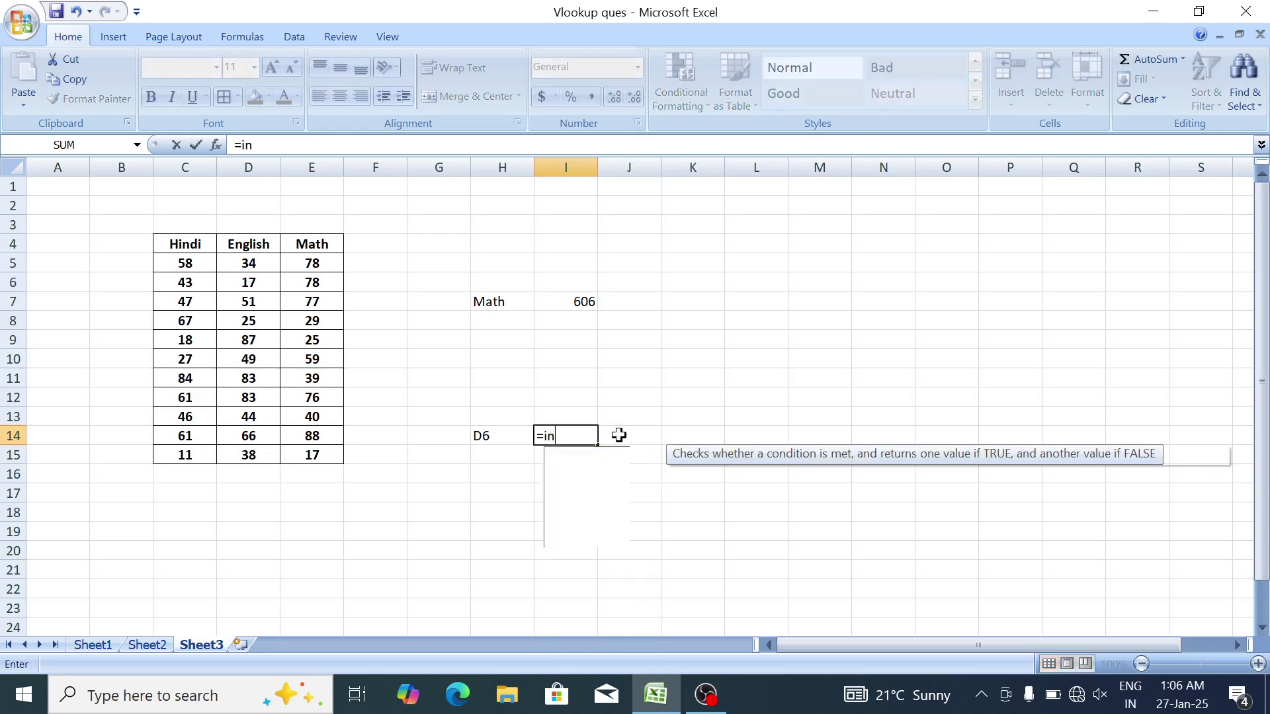
pyautogui.write('d')
pyautogui.press('Down')
pyautogui.press('Tab')
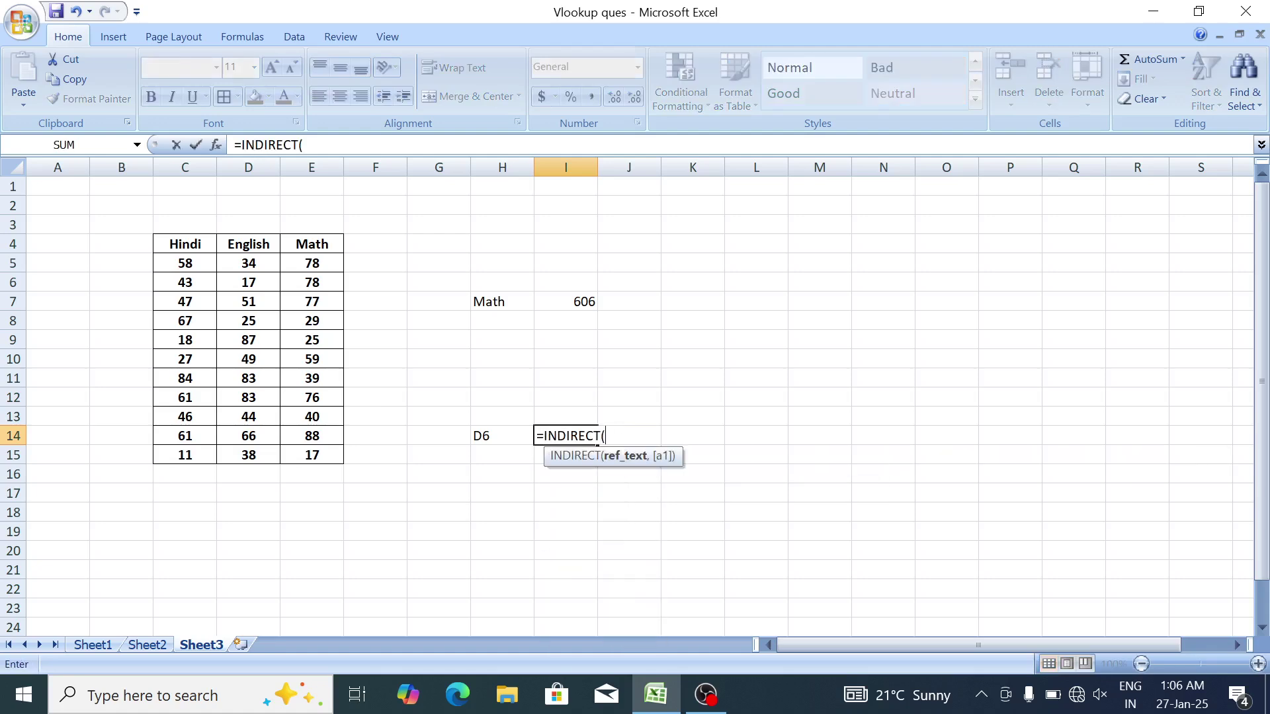
pyautogui.click(506, 436)
pyautogui.write(')')
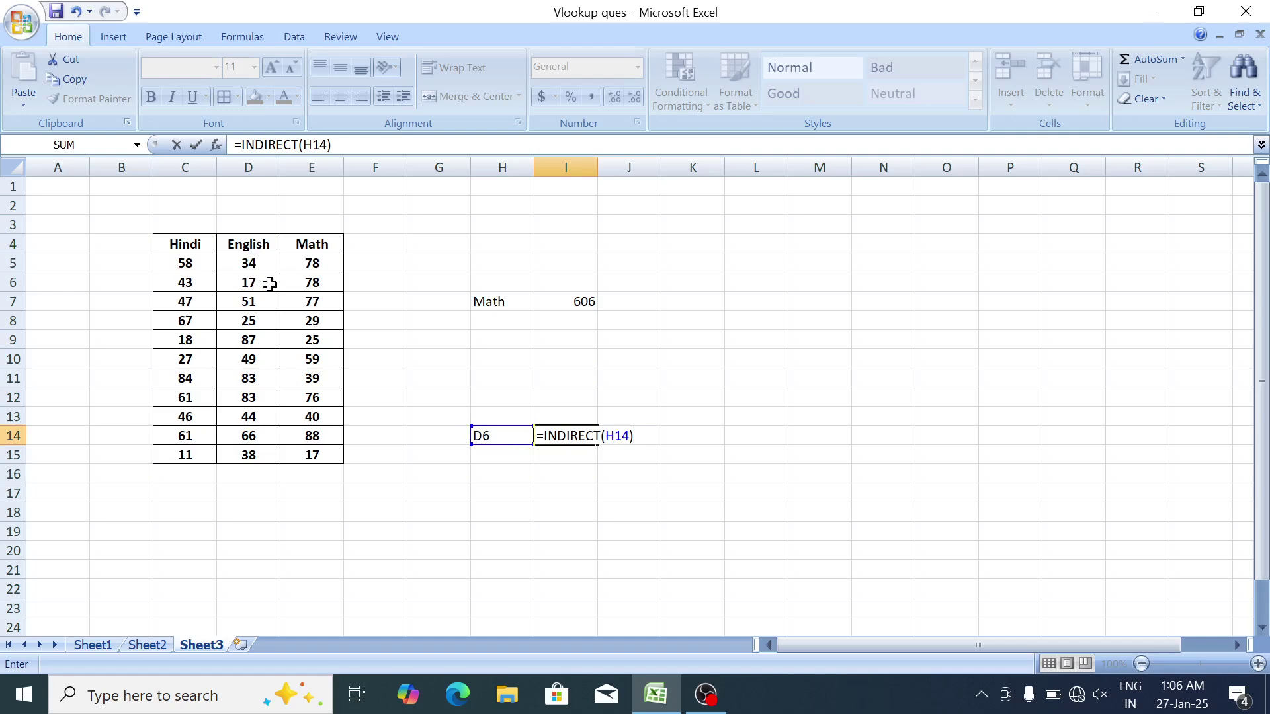
pyautogui.press('Return')
pyautogui.press('Up')
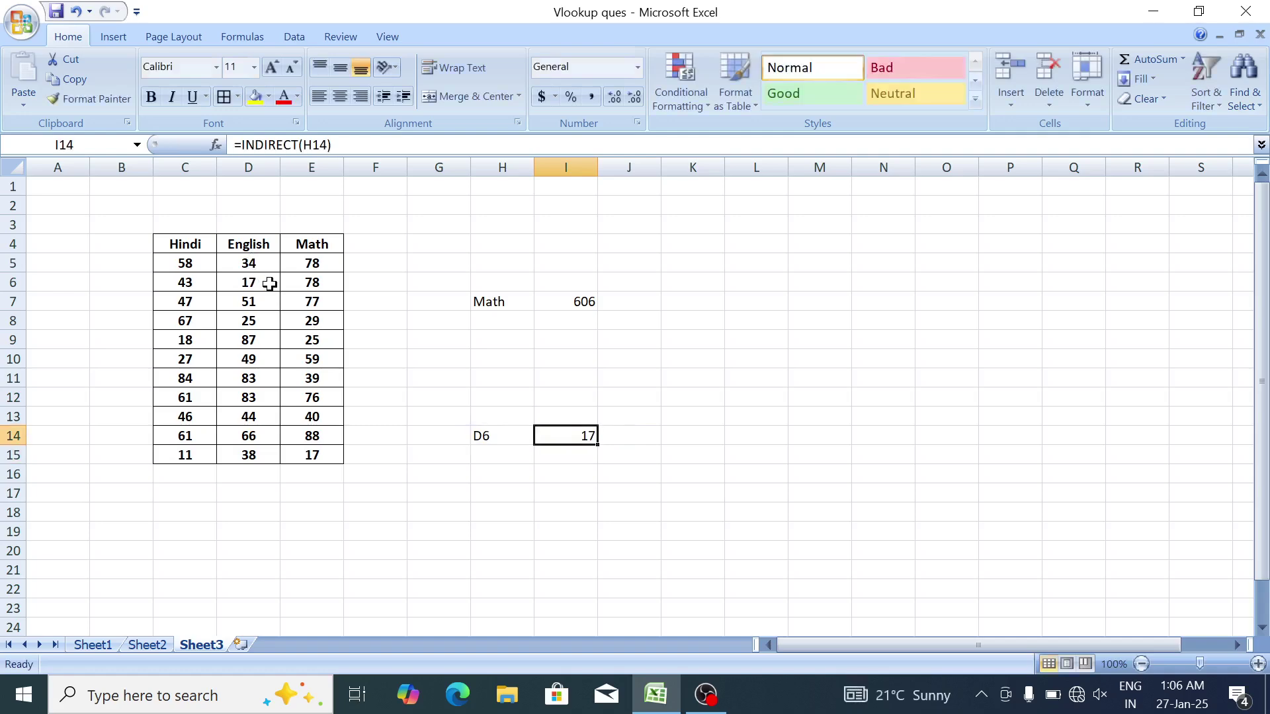
# Change the cell reference text in H14 to C5.
pyautogui.press('Left')
pyautogui.write('C')
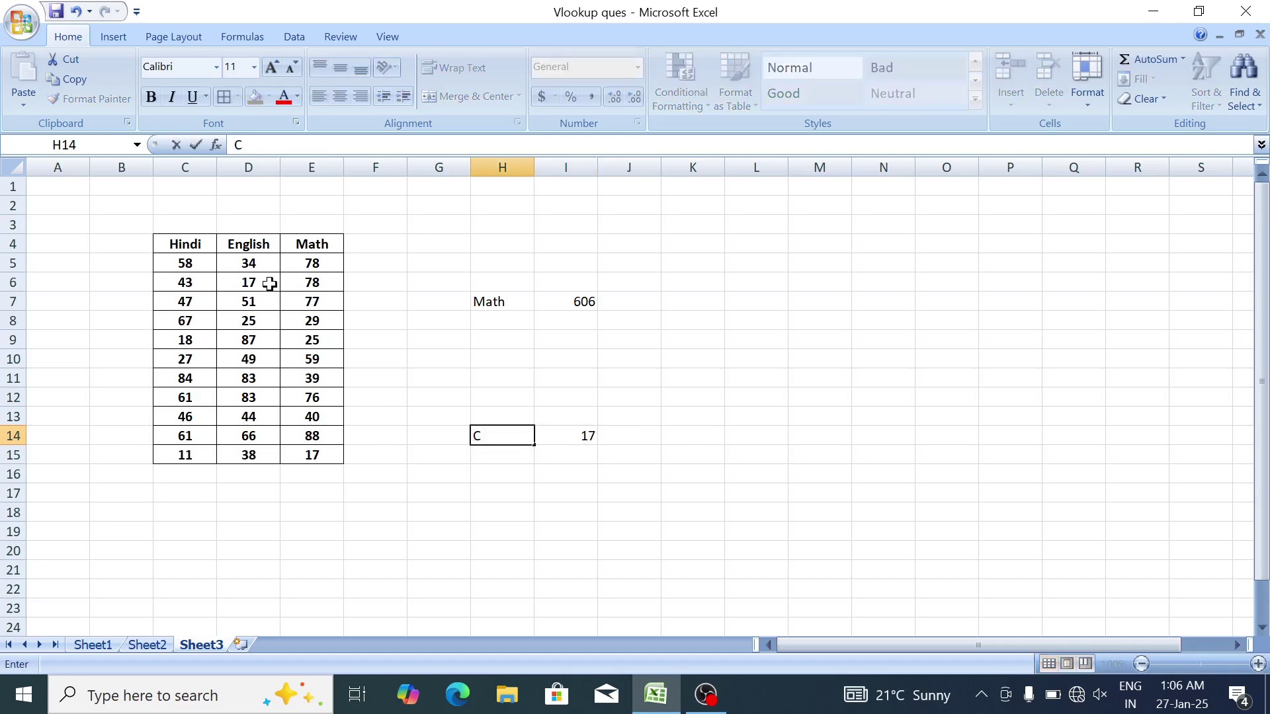
pyautogui.press('Return')
pyautogui.press('Up')
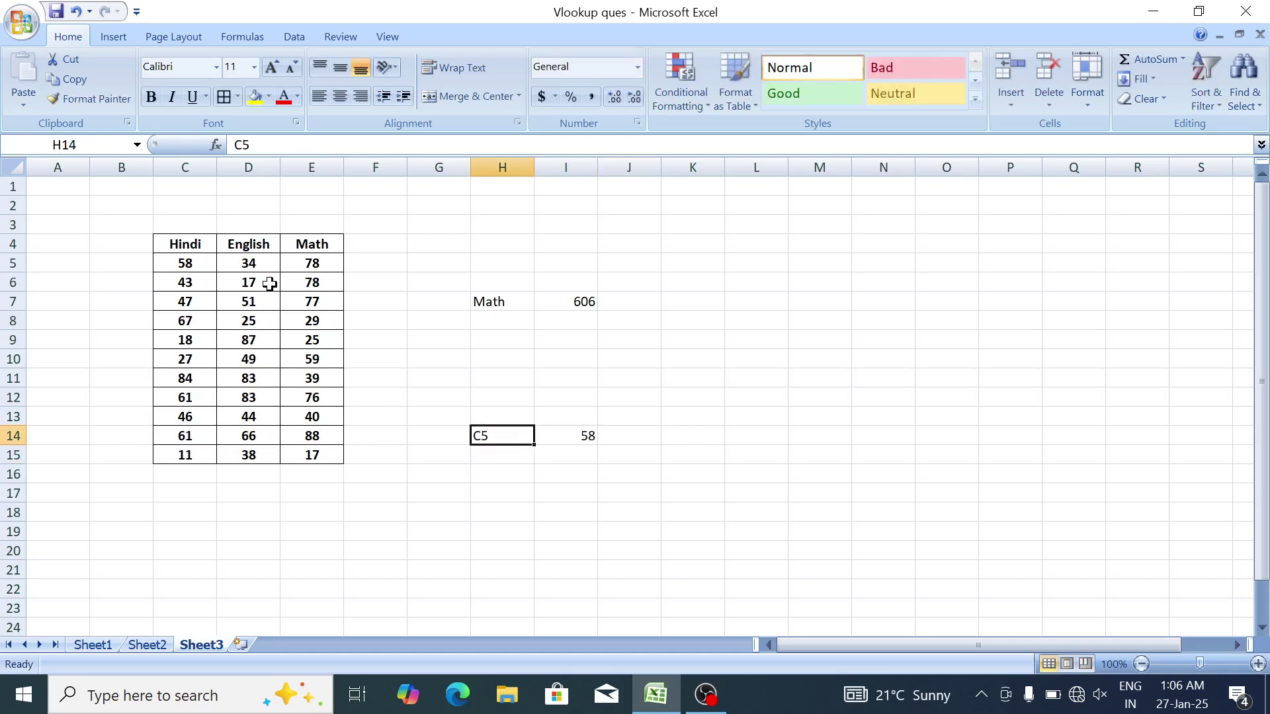
# Inspect the reference text in H14 and the INDIRECT formula in I14 without changing them.
pyautogui.press('F2')
pyautogui.press('Return')
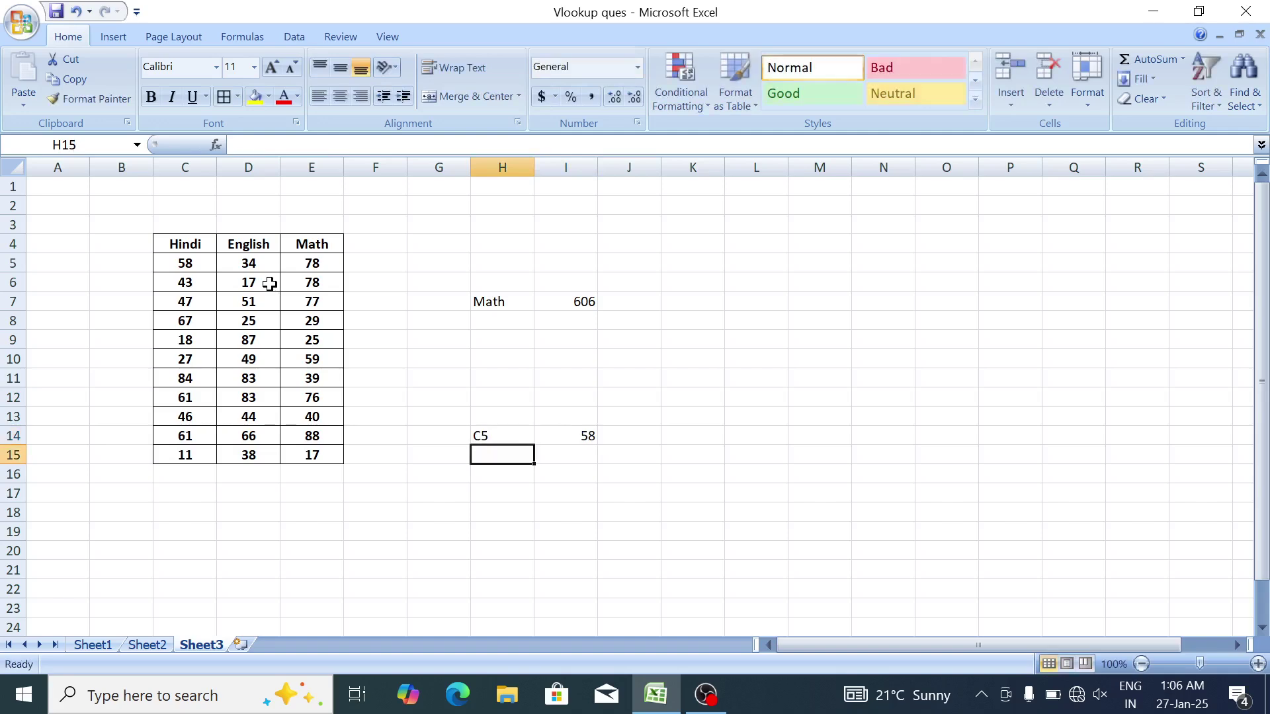
pyautogui.press('Up')
pyautogui.press('Right')
pyautogui.press('F2')
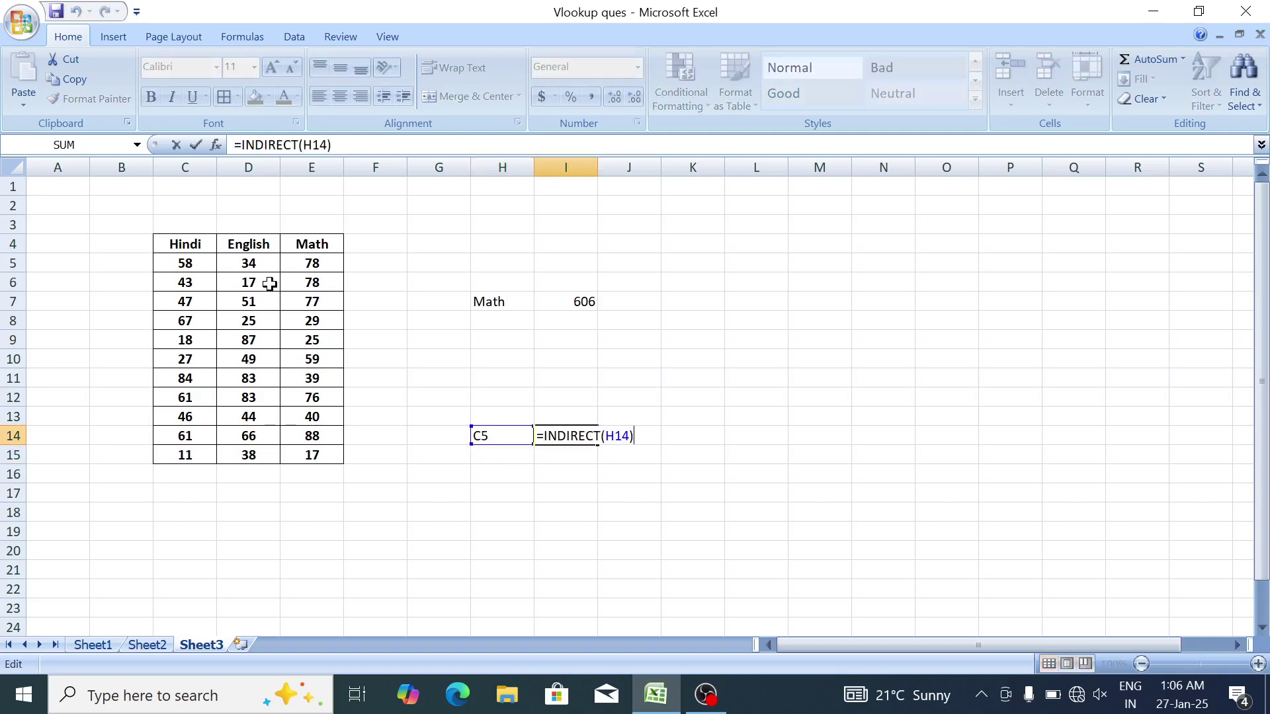
pyautogui.press('Return')
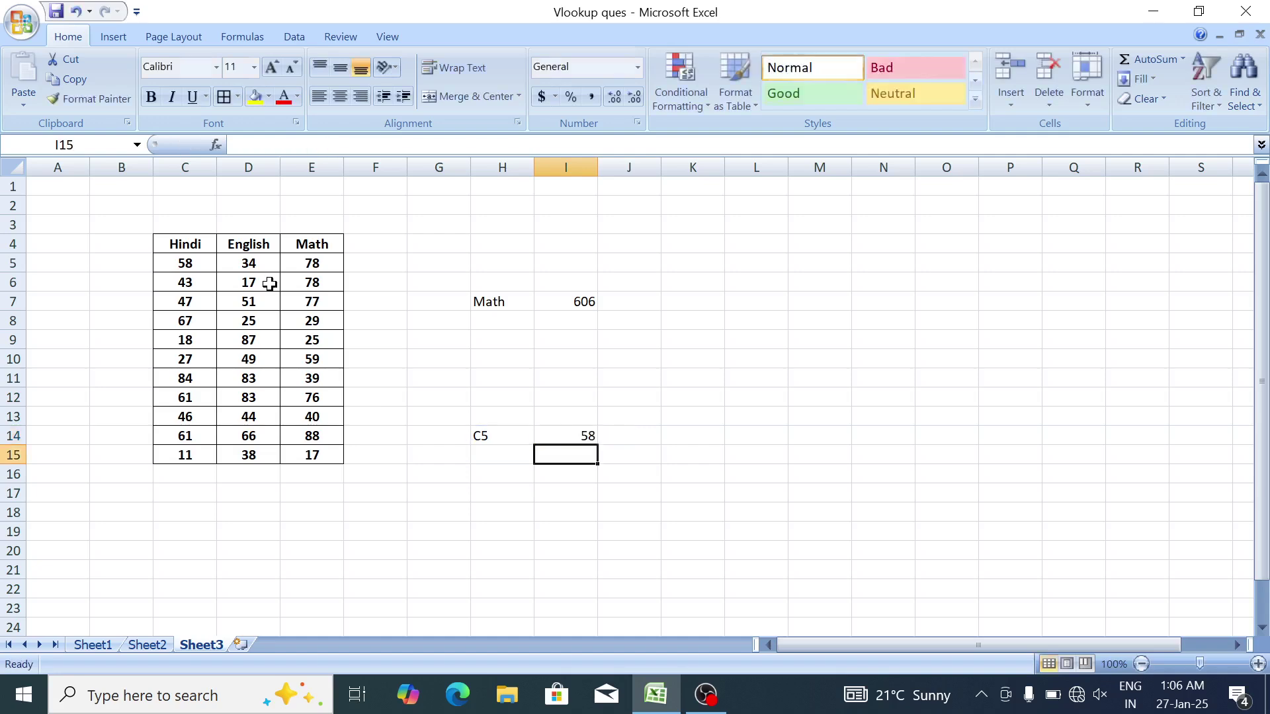
# Evaluate the INDIRECT(H7) part of I7's SUM formula to inspect its values, and discard the evaluation.
pyautogui.press('Up')
pyautogui.press('Up')
pyautogui.press('Up')
pyautogui.press('Up')
pyautogui.press('Up')
pyautogui.press('Up')
pyautogui.press('Up')
pyautogui.press('Up')
pyautogui.press('F2')
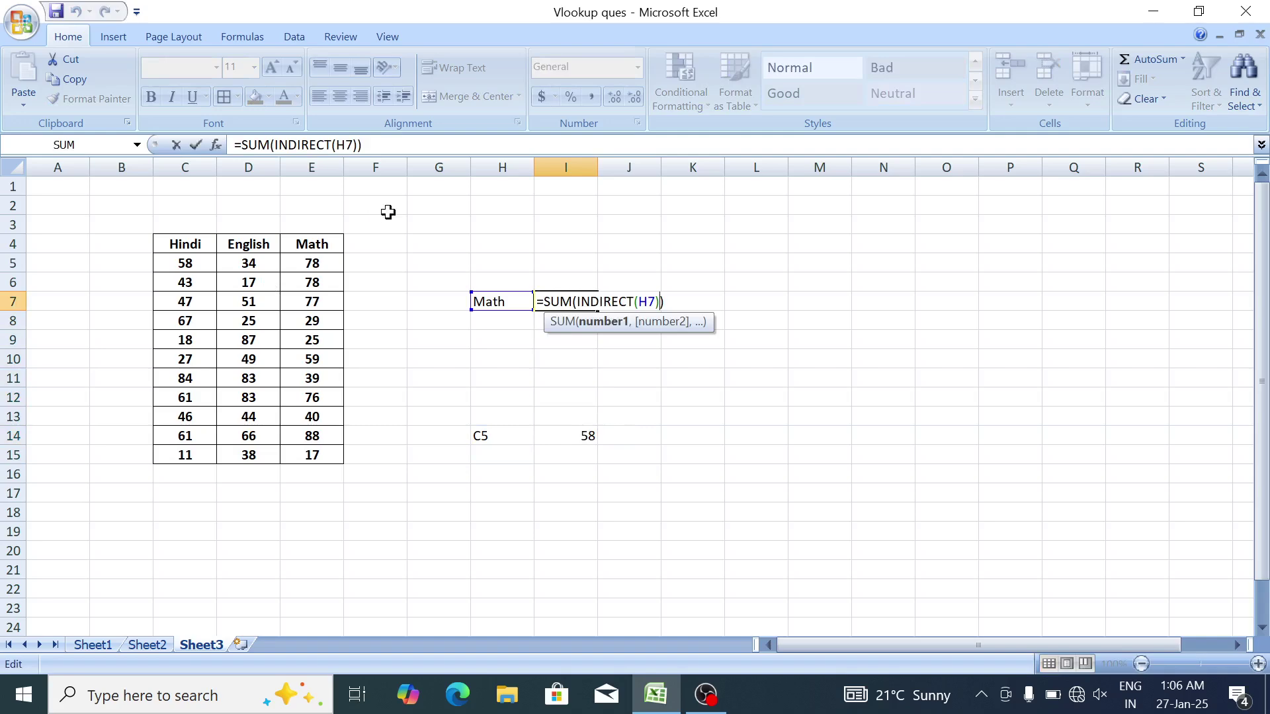
pyautogui.press('Left')
pyautogui.press('Left')
pyautogui.press('Left')
pyautogui.press('Left')
pyautogui.press('Left')
pyautogui.press('Left')
pyautogui.click(648, 301)
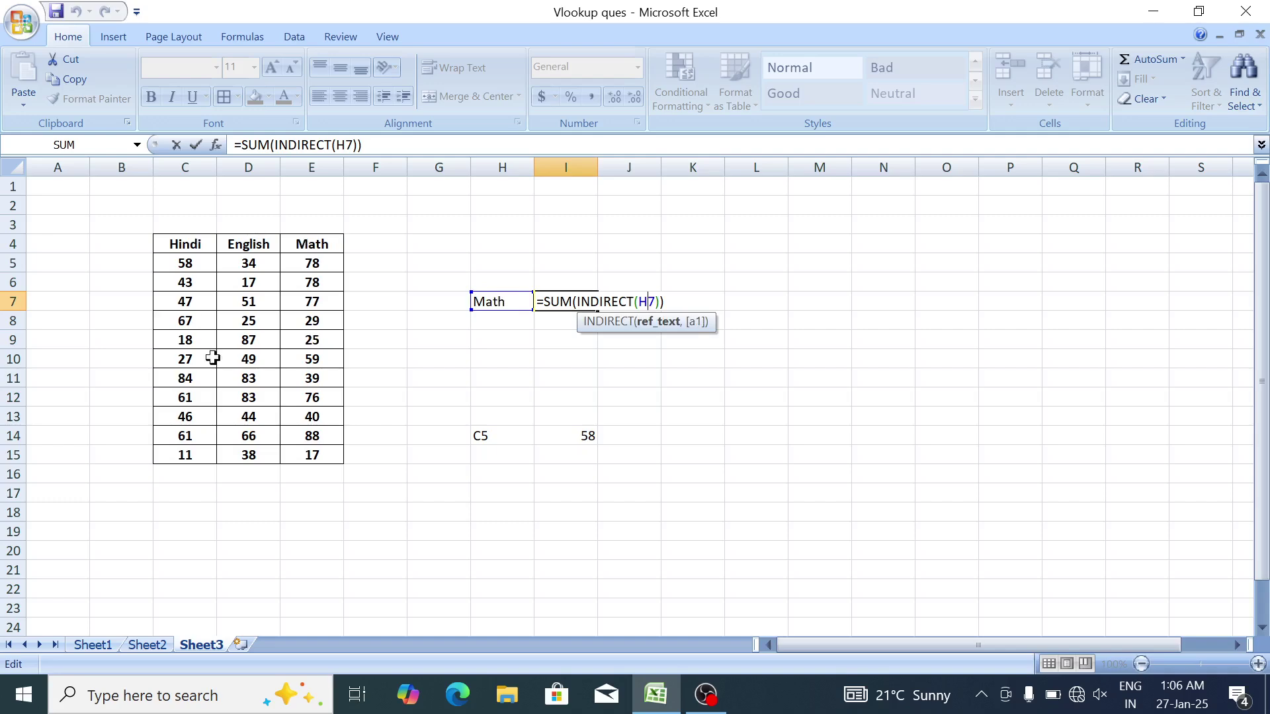
pyautogui.moveTo(576, 302); pyautogui.dragTo(648, 302)
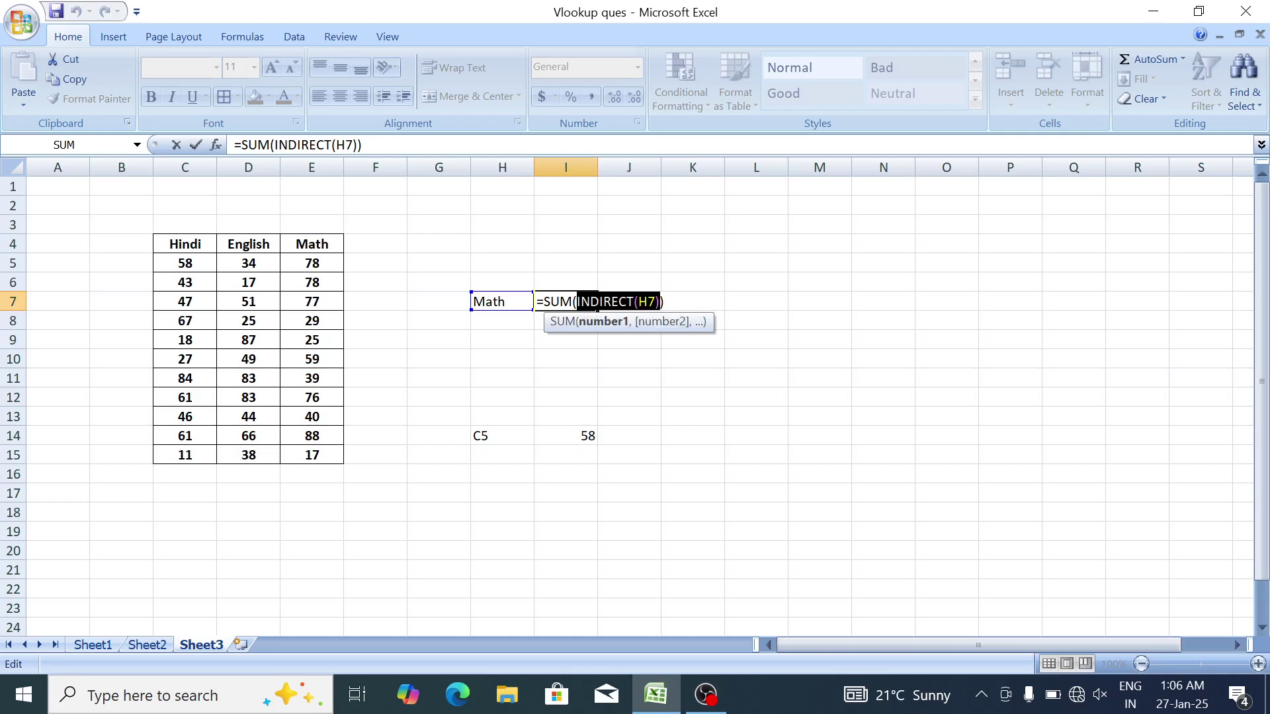
pyautogui.press('F9')
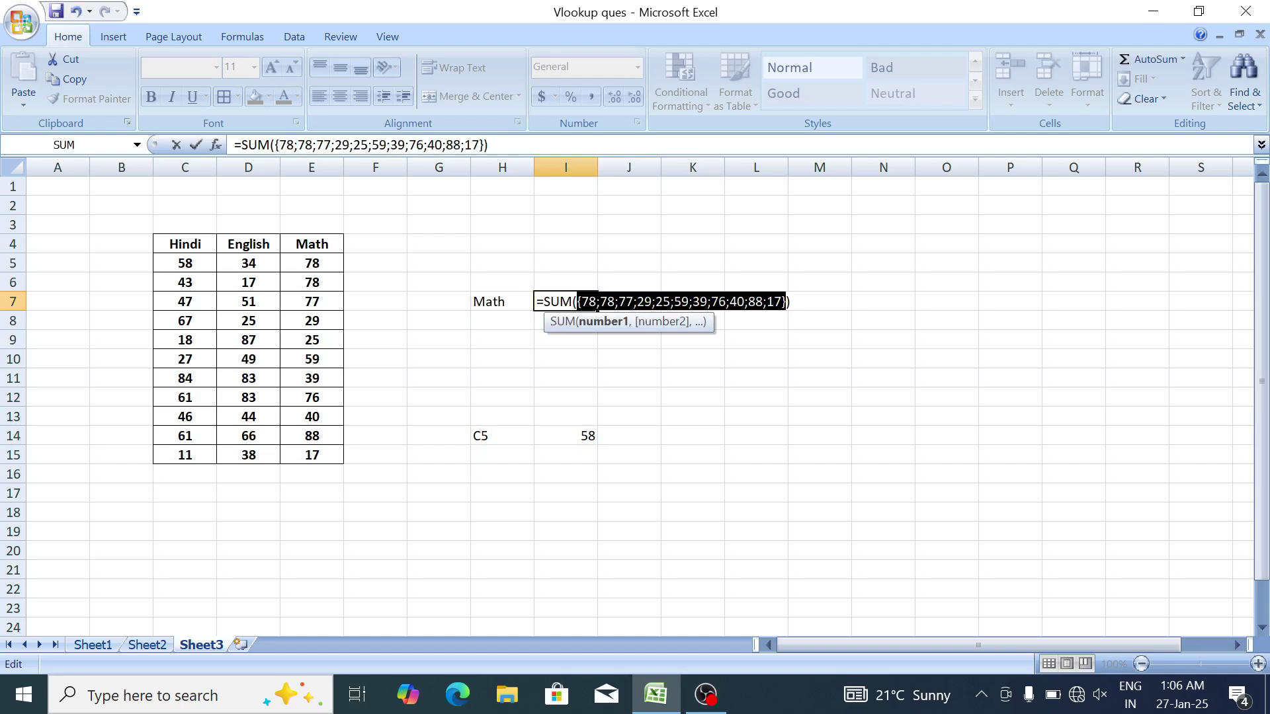
pyautogui.hotkey('ctrl', 'z')
pyautogui.press('Escape')
# Set the subject in H7 to Hindi.
pyautogui.press('Left')
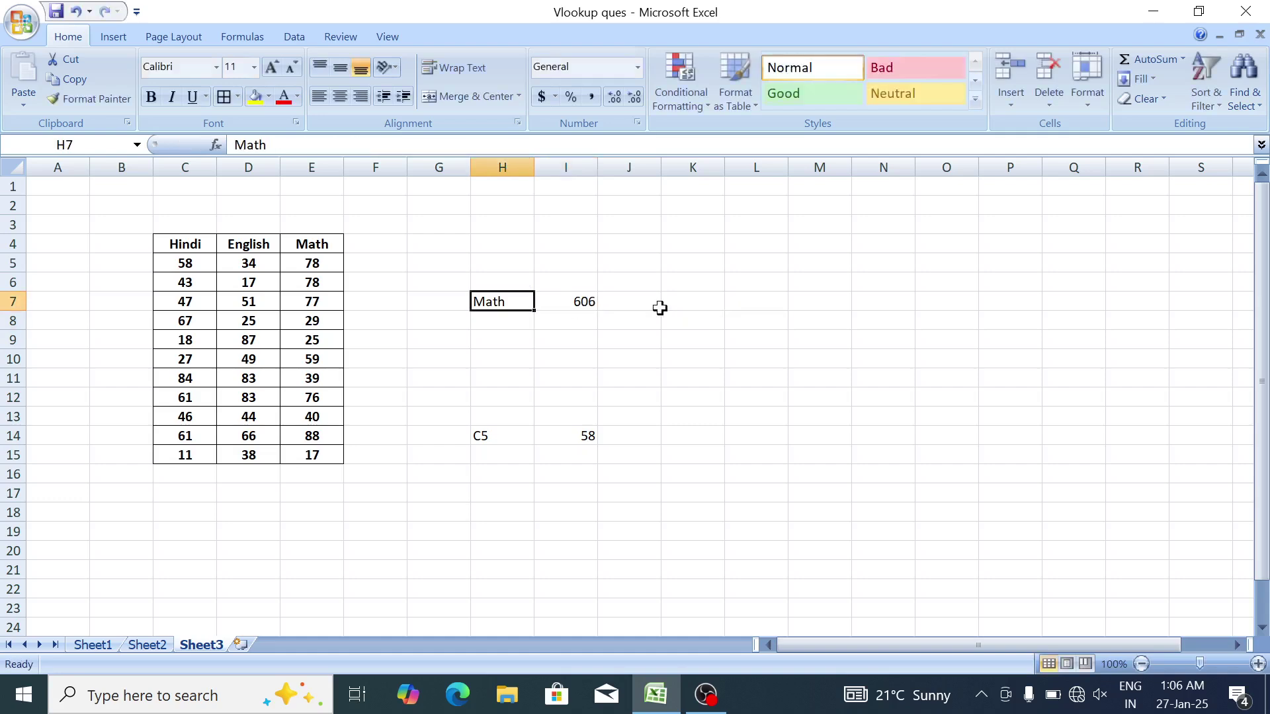
pyautogui.write('hINDI')
pyautogui.press('Return')
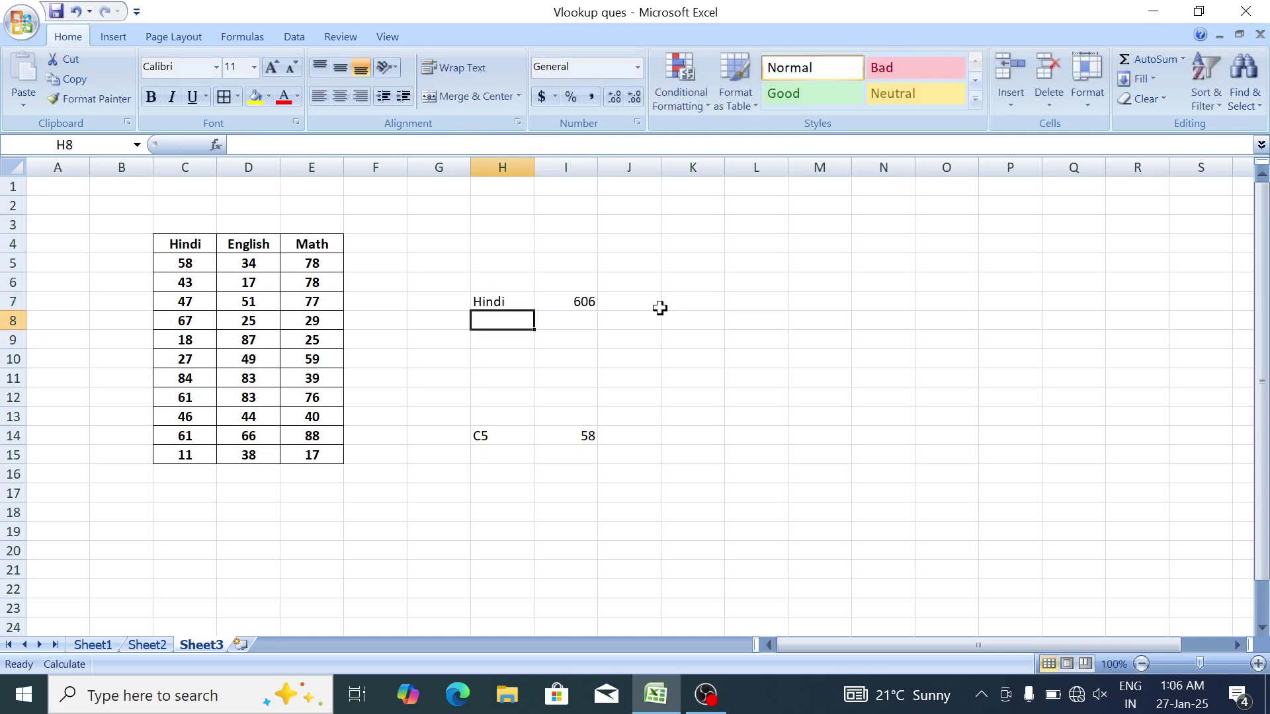
pyautogui.press('Up')
pyautogui.press('Right')
pyautogui.press('Left')
# Switch to Sheet1 and examine the headings of Table1, Table2 and Table3 and the data range of Table1.
pyautogui.hotkey('ctrl', 'pageup')
pyautogui.hotkey('ctrl', 'pageup')
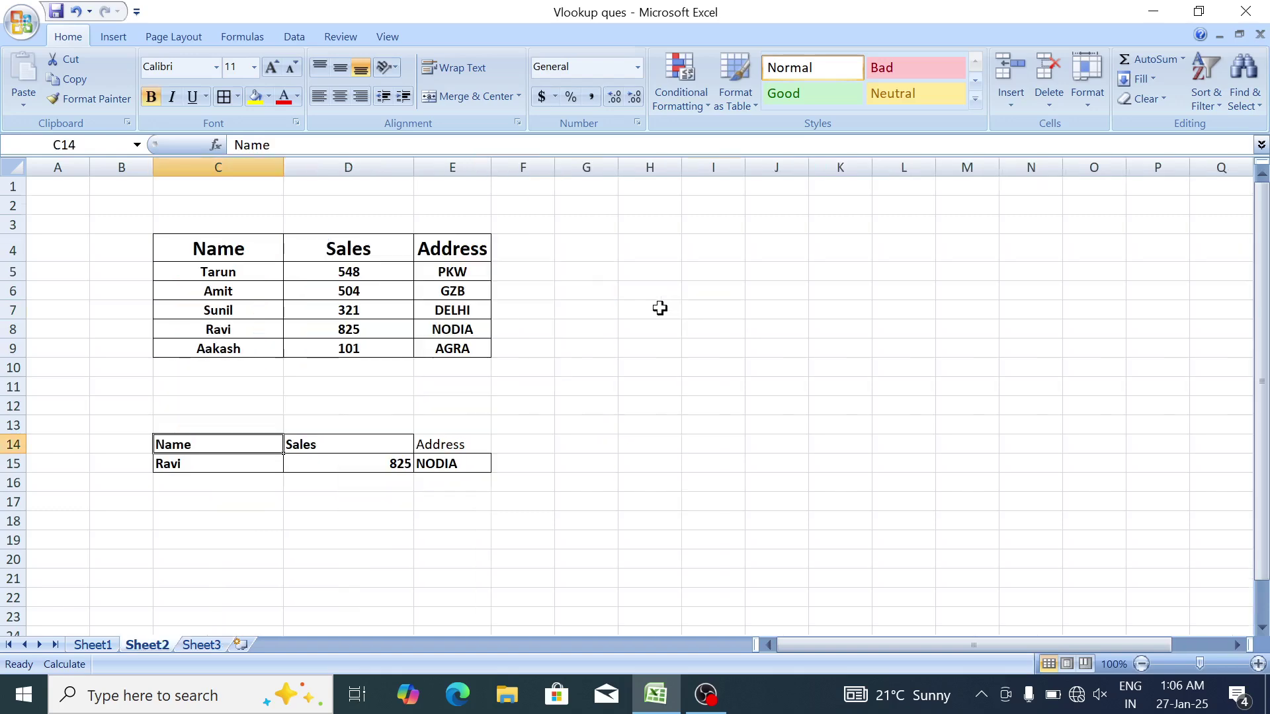
pyautogui.press('Up')
pyautogui.press('Left')
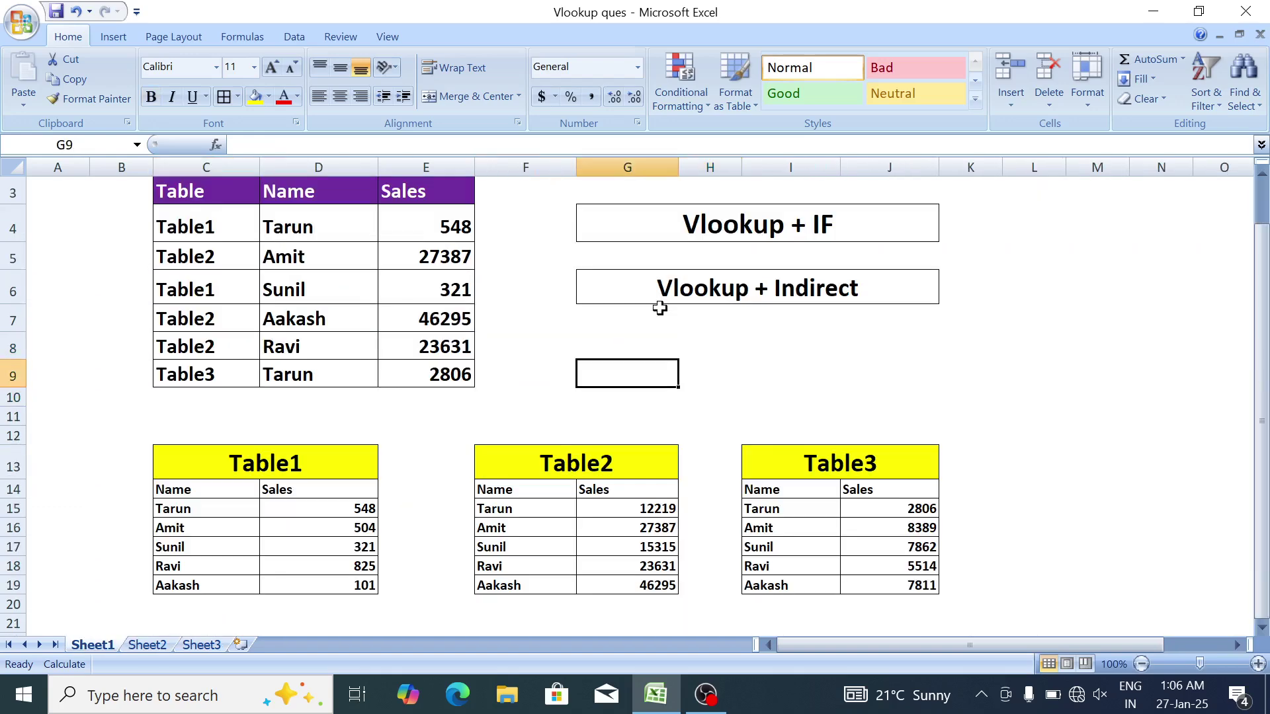
pyautogui.press('Down')
pyautogui.press('Down')
pyautogui.press('Down')
pyautogui.press('Down')
pyautogui.press('Left')
pyautogui.press('Left')
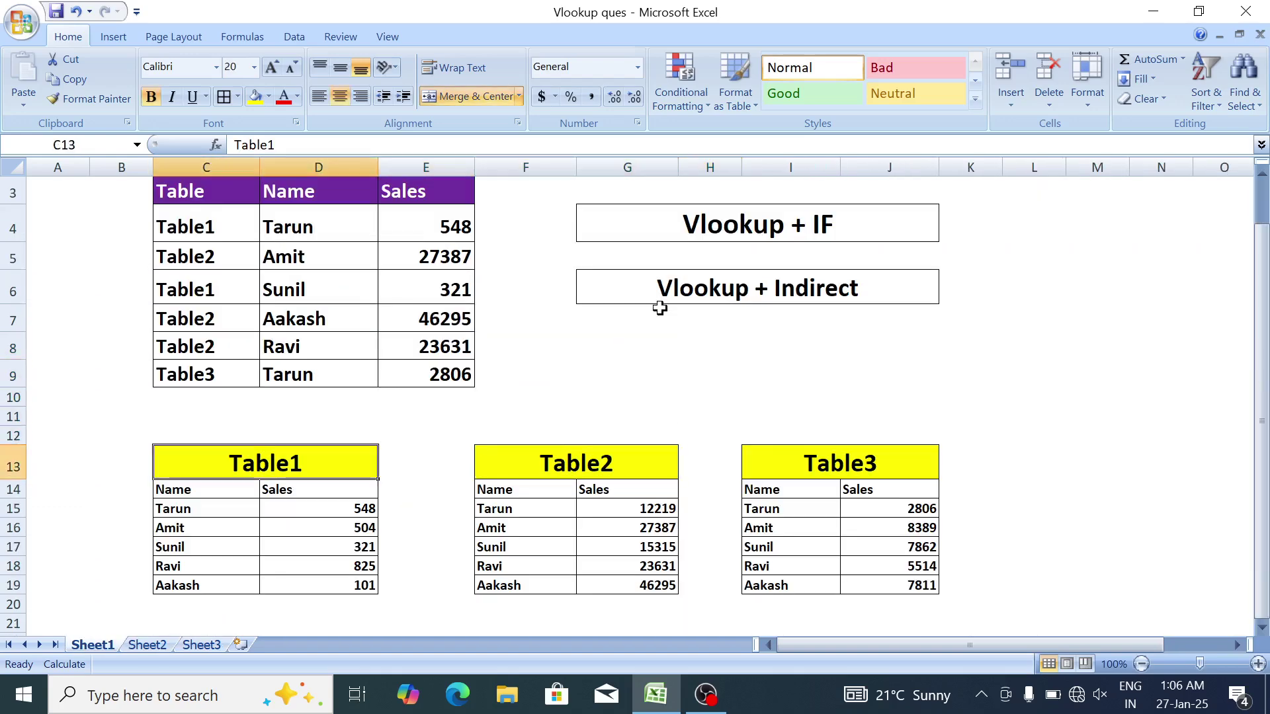
pyautogui.press('Down')
pyautogui.press('Right')
pyautogui.press('Left')
pyautogui.hotkey('ctrl', 'shift', 'Down')
pyautogui.hotkey('ctrl', 'shift', 'Right')
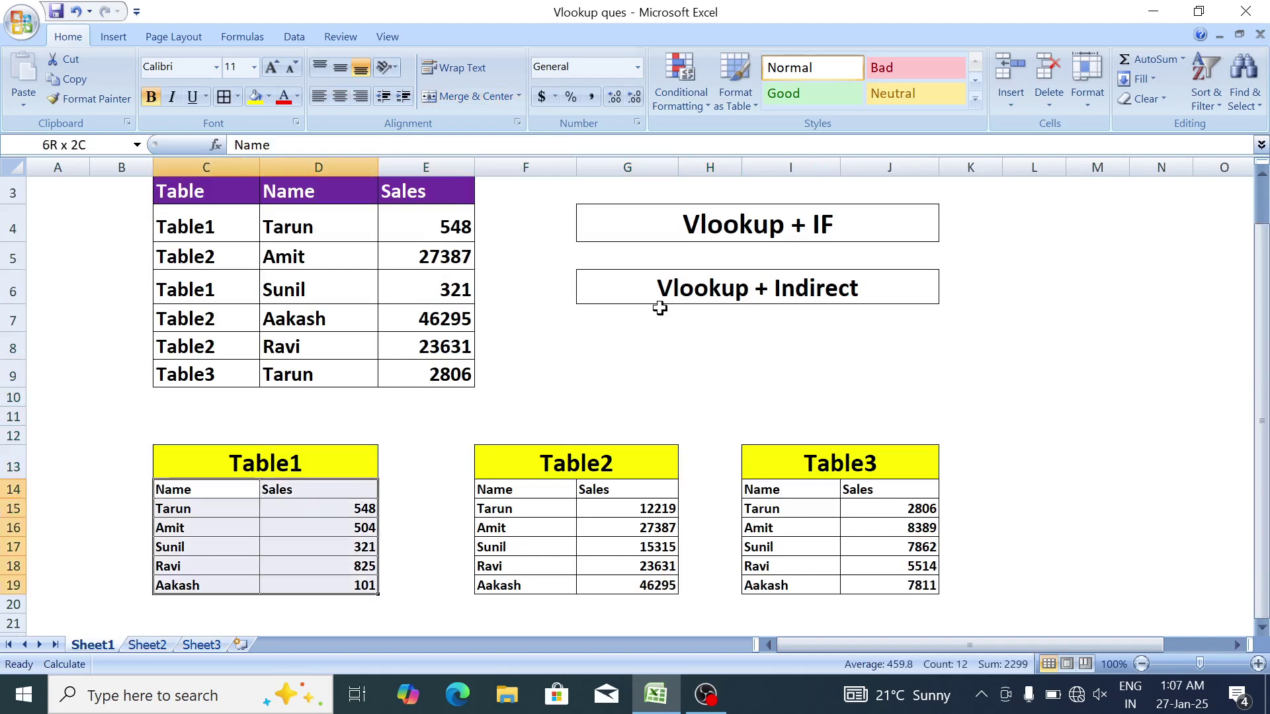
pyautogui.click(236, 461)
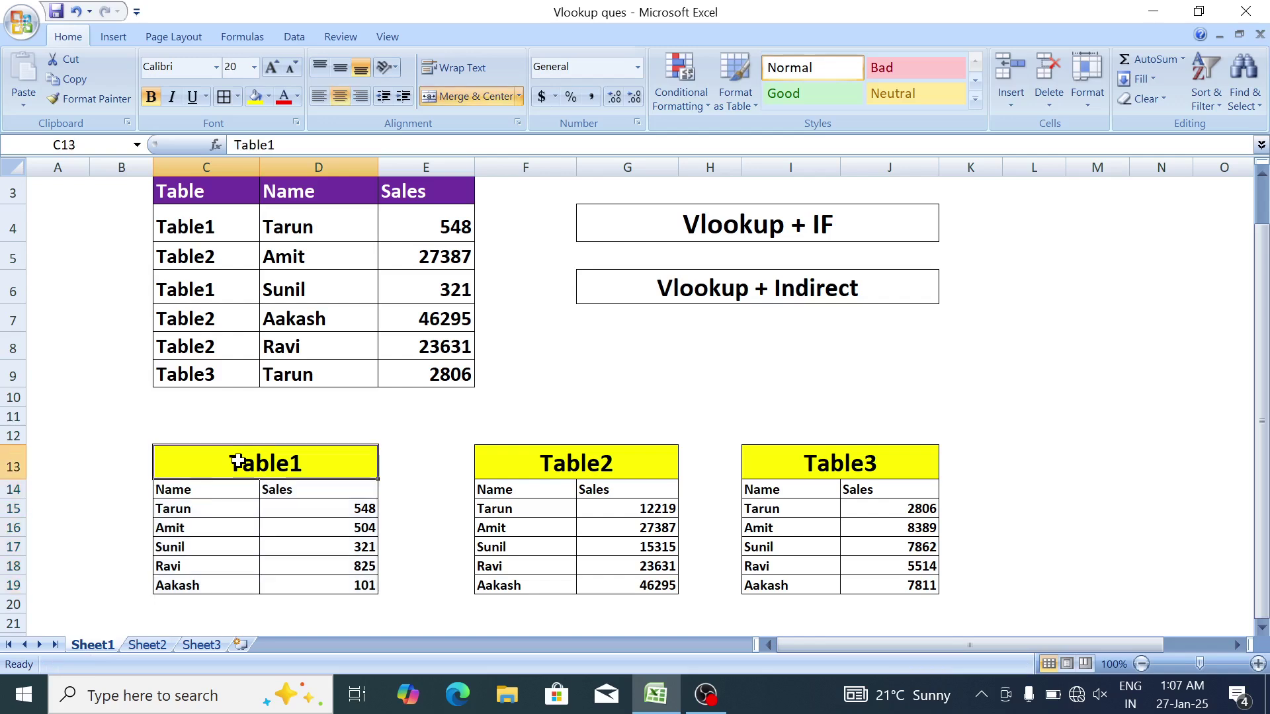
pyautogui.click(547, 468)
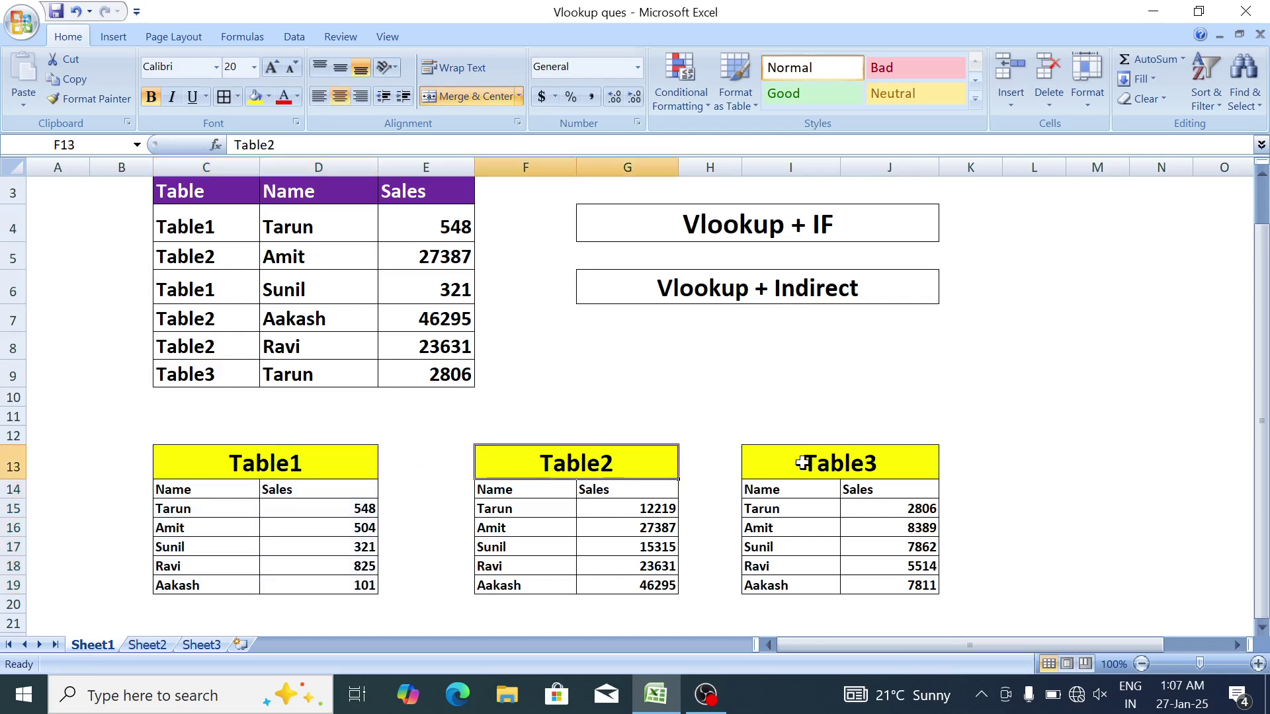
pyautogui.click(782, 462)
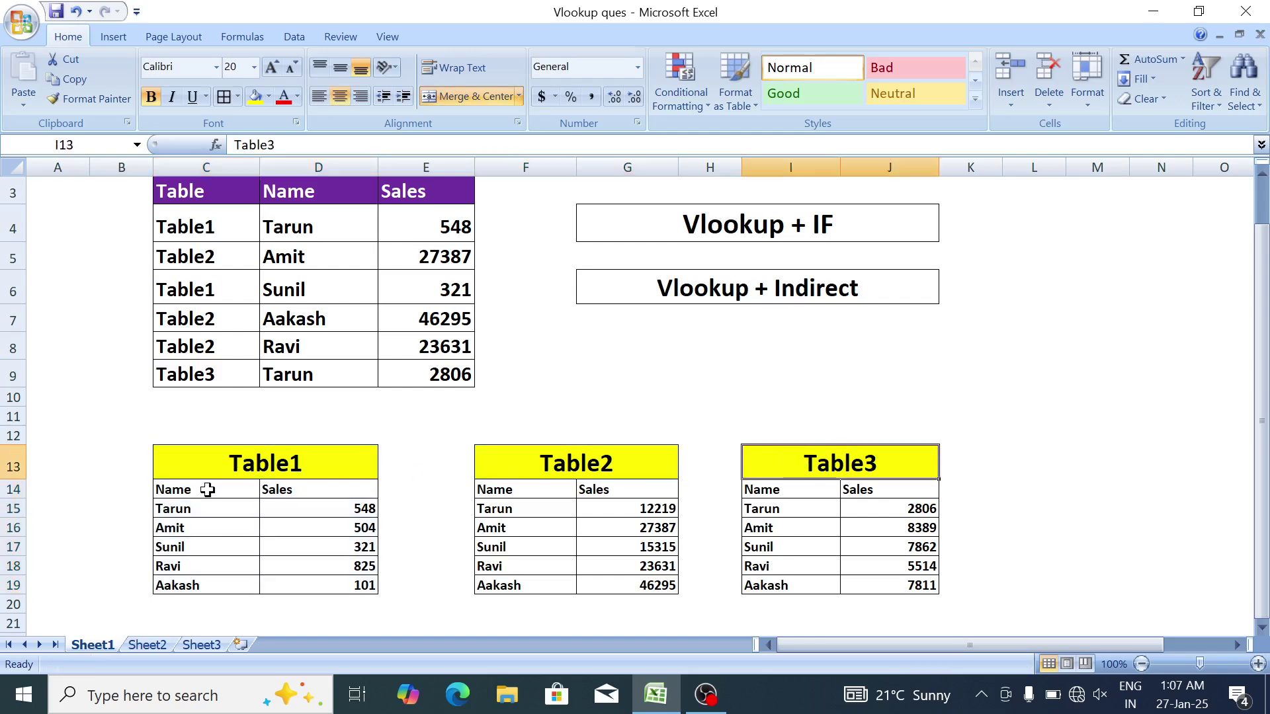
# Define the name Table1 for the range C14:D19, including its Name and Sales headers.
pyautogui.moveTo(208, 489); pyautogui.dragTo(297, 584)
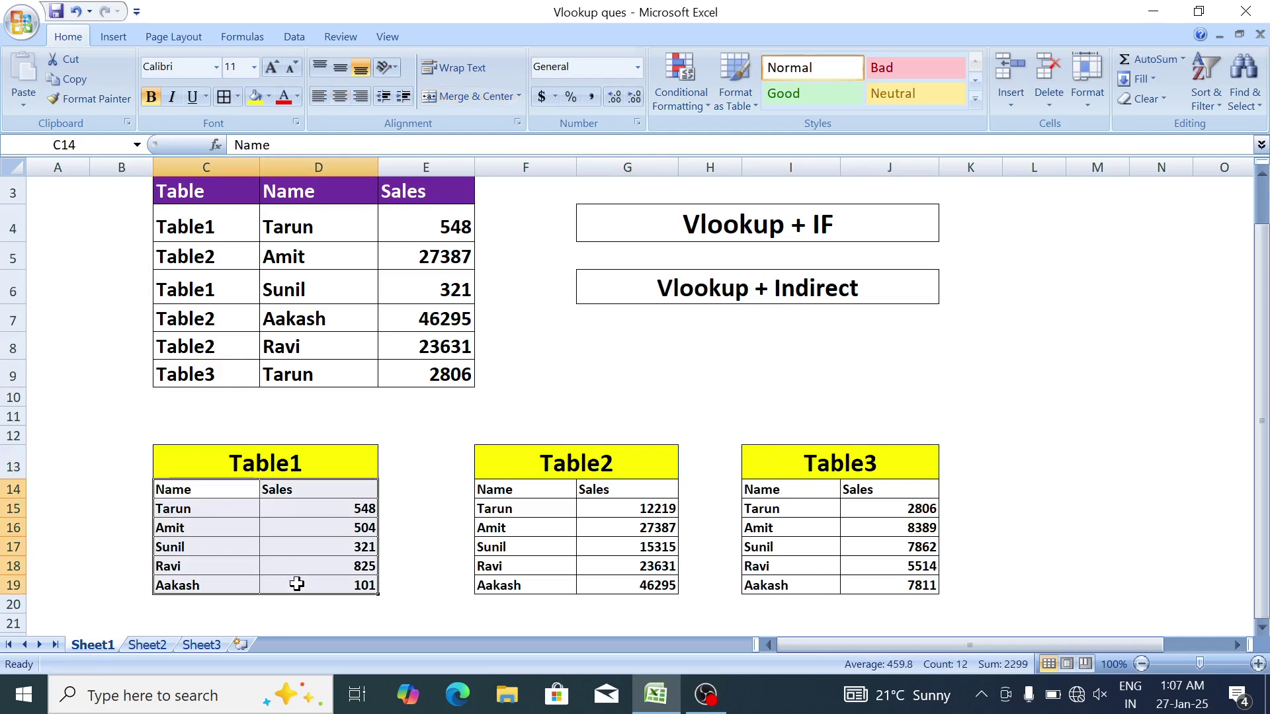
pyautogui.click(80, 141)
pyautogui.write('Table1')
pyautogui.press('Return')
# Define the name Table2 for the range F14:G19, including its Name and Sales headers.
pyautogui.click(426, 489)
pyautogui.moveTo(526, 490); pyautogui.dragTo(627, 586)
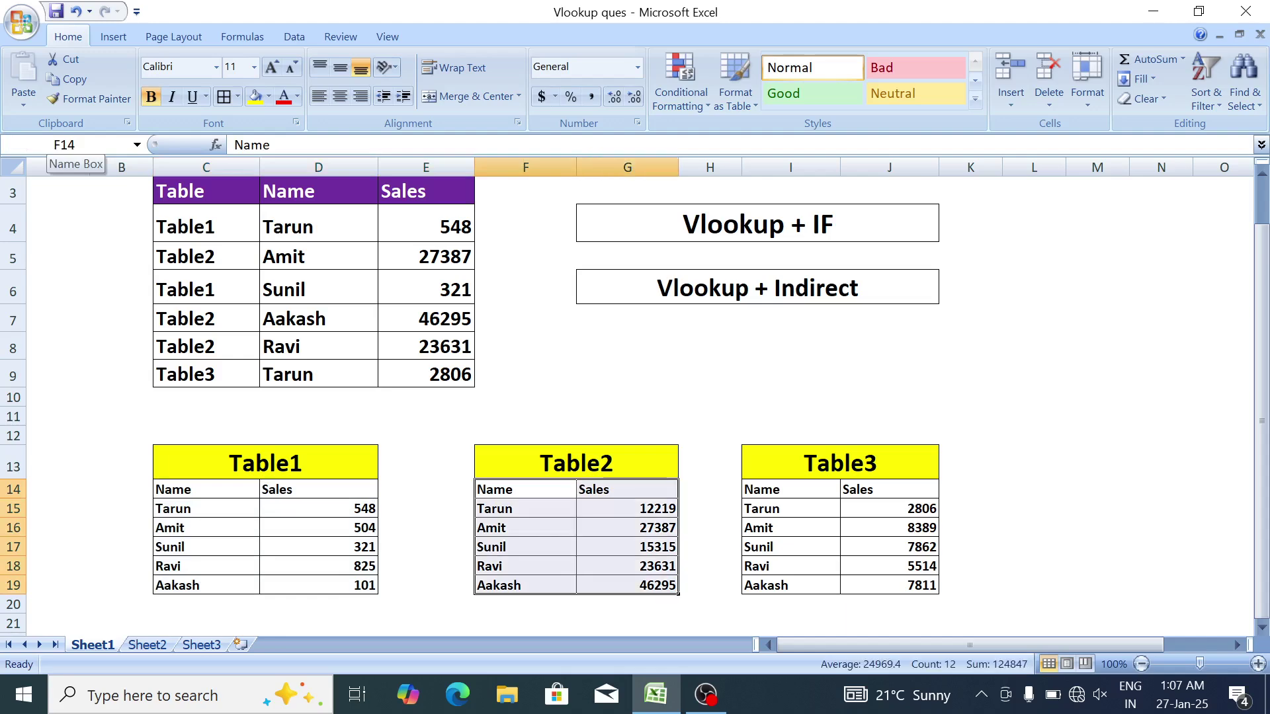
pyautogui.click(66, 145)
pyautogui.write('Table2')
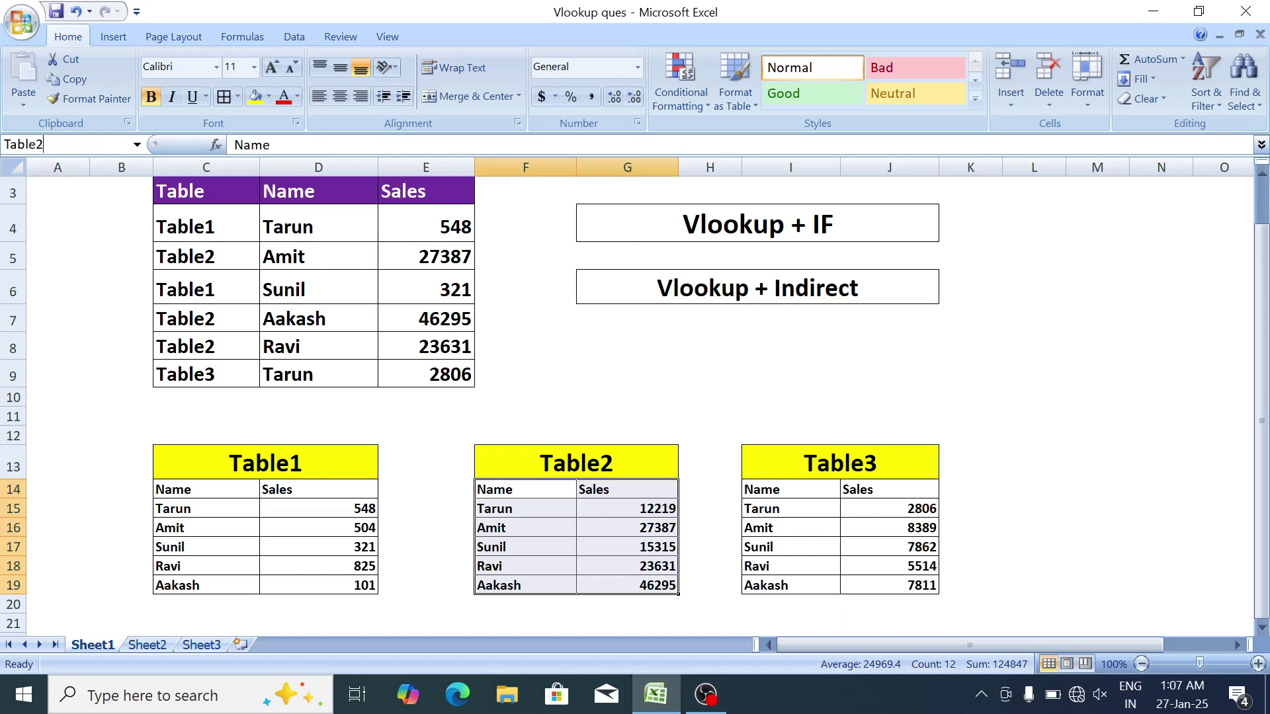
pyautogui.press('Return')
# Define the name Table for the range I14:J19 under the Table3 heading.
pyautogui.press('Right')
pyautogui.press('Right')
pyautogui.press('Right')
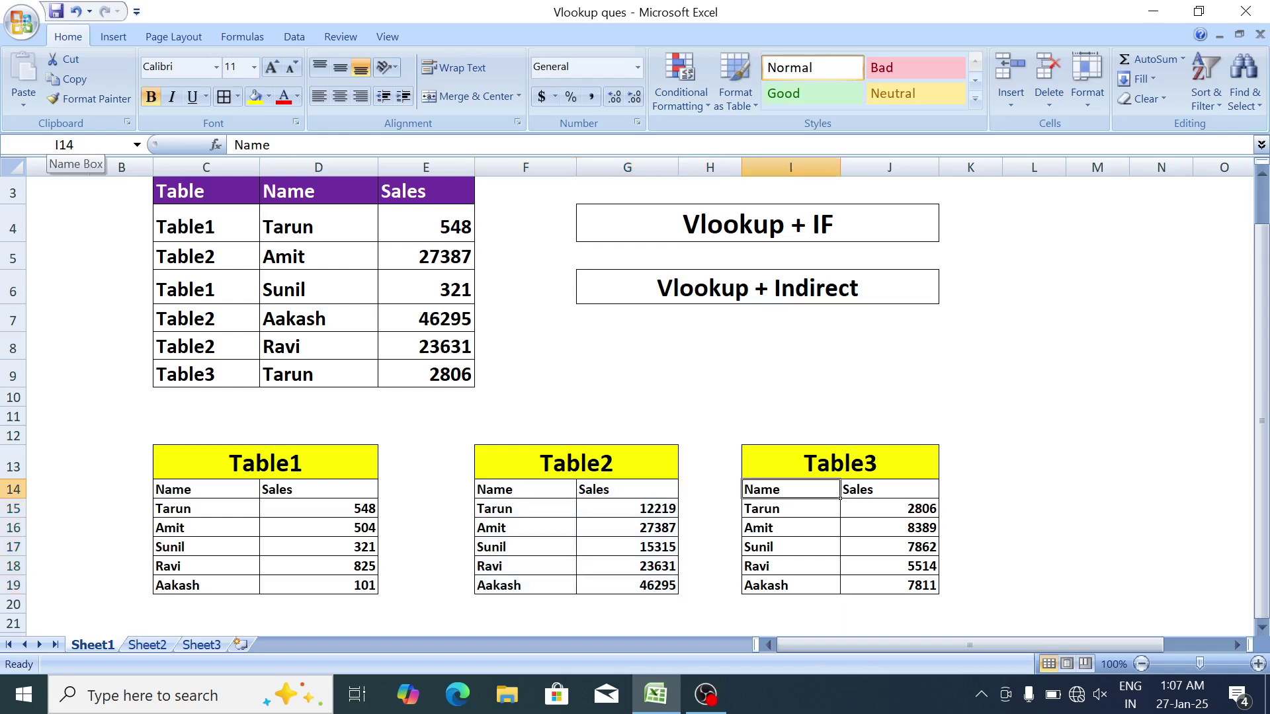
pyautogui.hotkey('shift', 'Down')
pyautogui.hotkey('shift', 'Down')
pyautogui.hotkey('shift', 'Down')
pyautogui.hotkey('shift', 'Down')
pyautogui.hotkey('shift', 'Down')
pyautogui.hotkey('shift', 'Right')
pyautogui.click(67, 145)
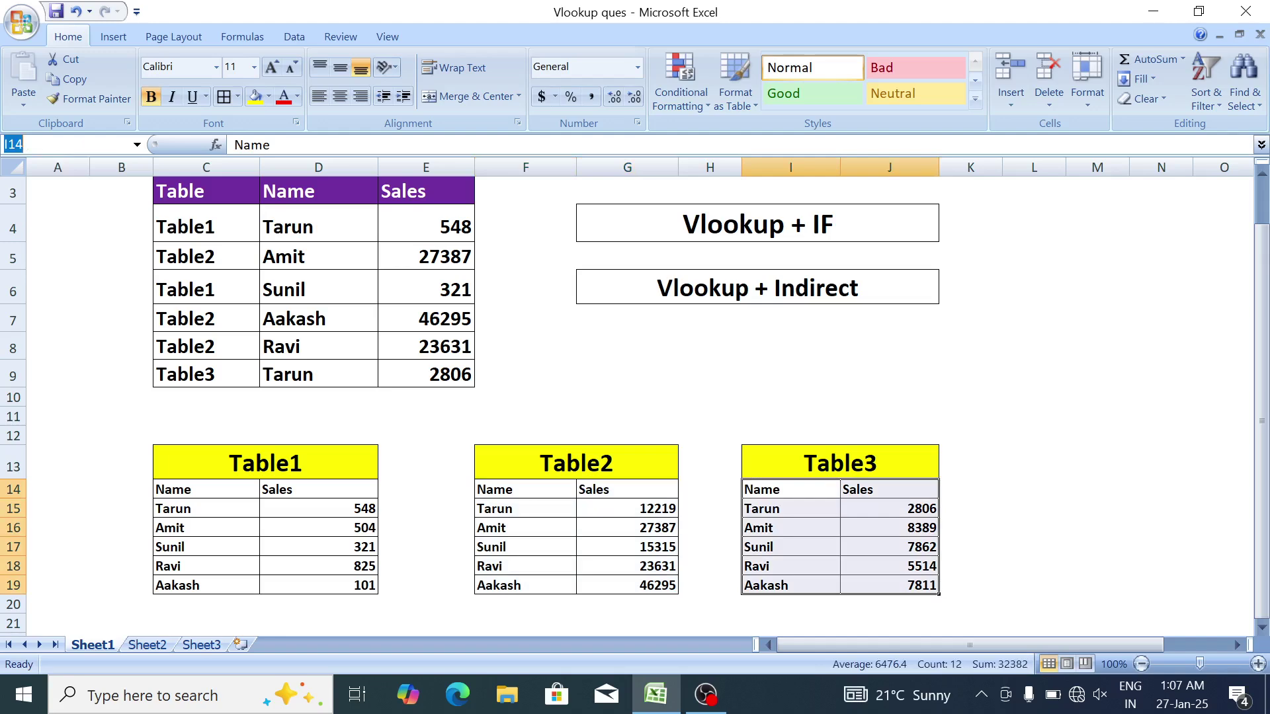
pyautogui.write('Table')
pyautogui.press('Return')
# Select the range C14:D19 to check its defined name, and return to an empty cell.
pyautogui.click(327, 484)
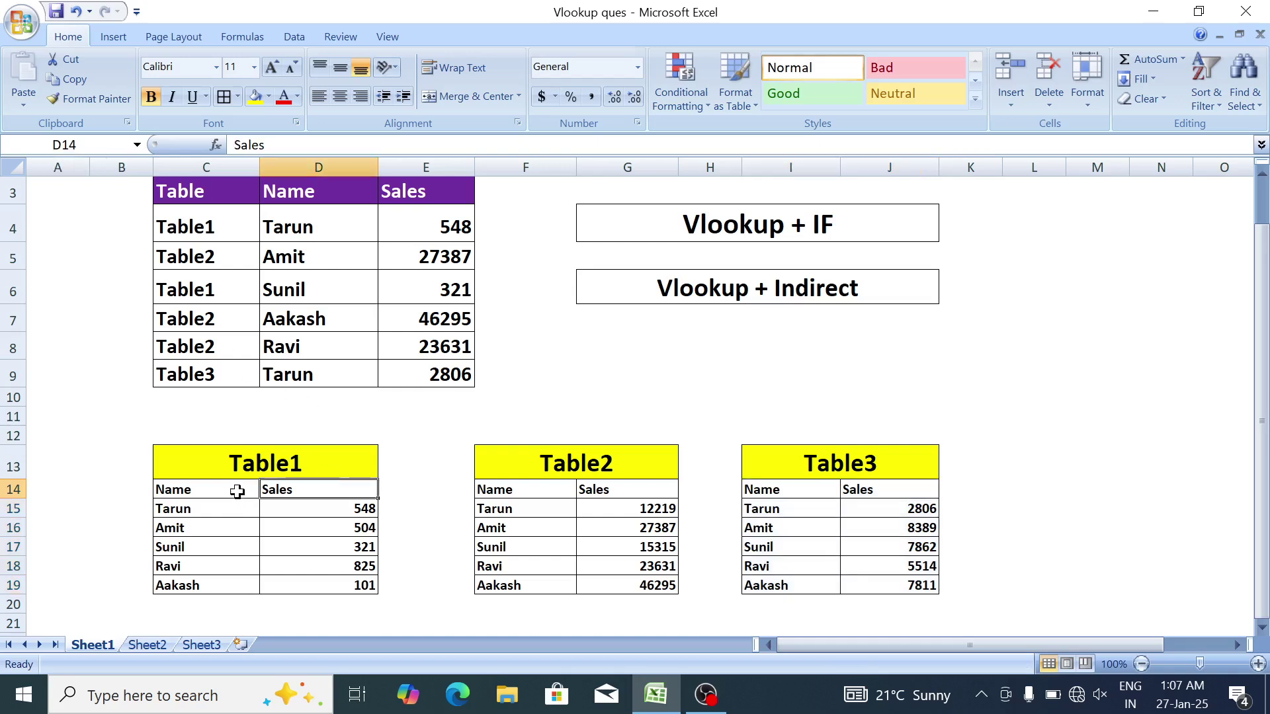
pyautogui.moveTo(235, 491); pyautogui.dragTo(318, 582)
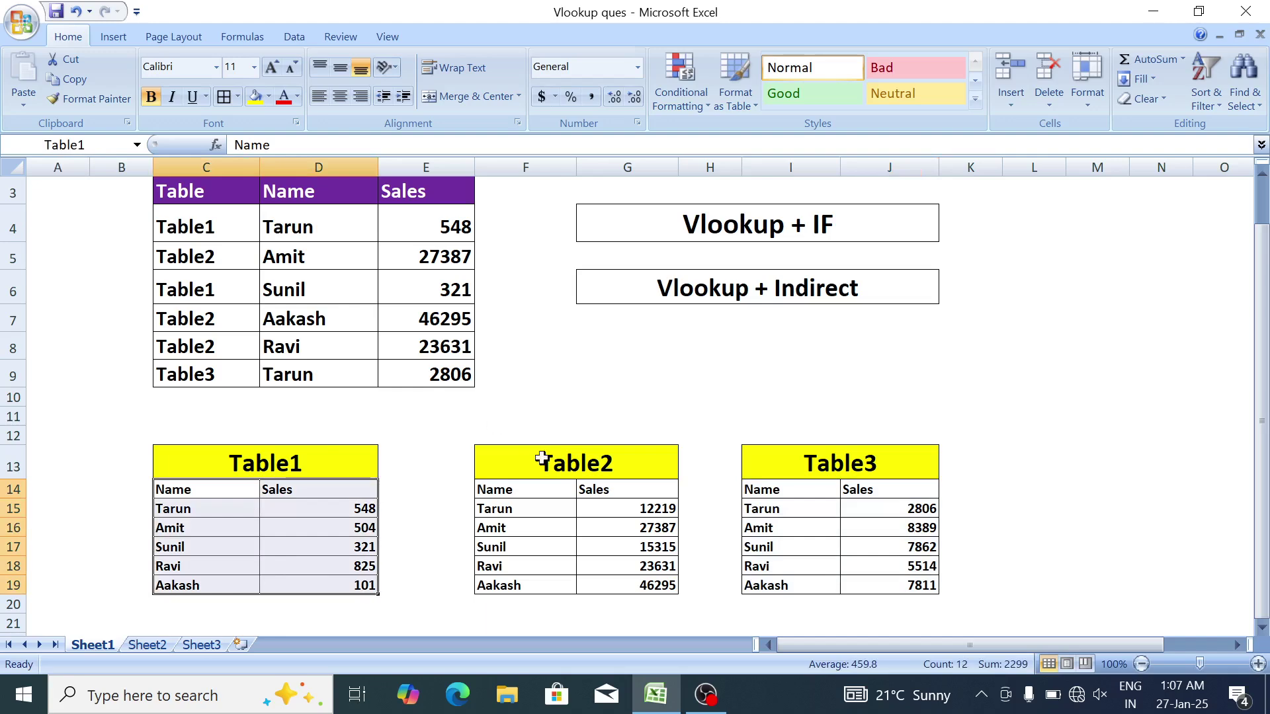
pyautogui.click(934, 450)
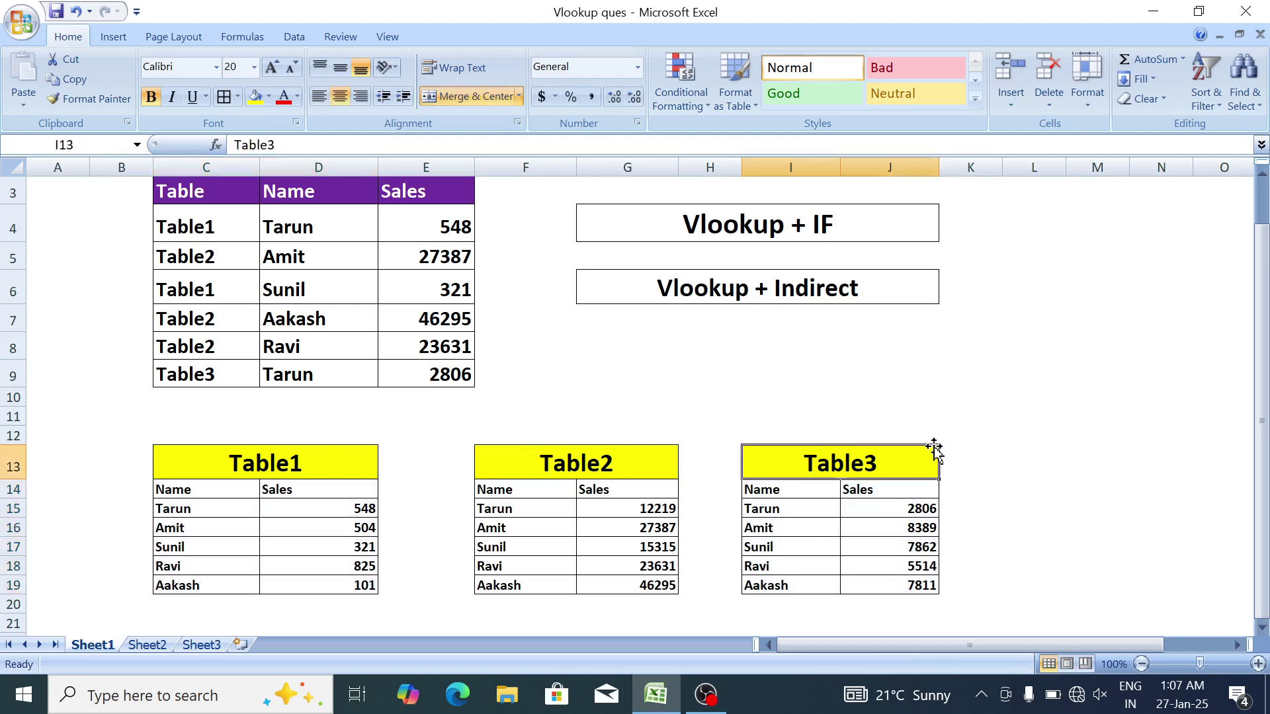
pyautogui.click(808, 378)
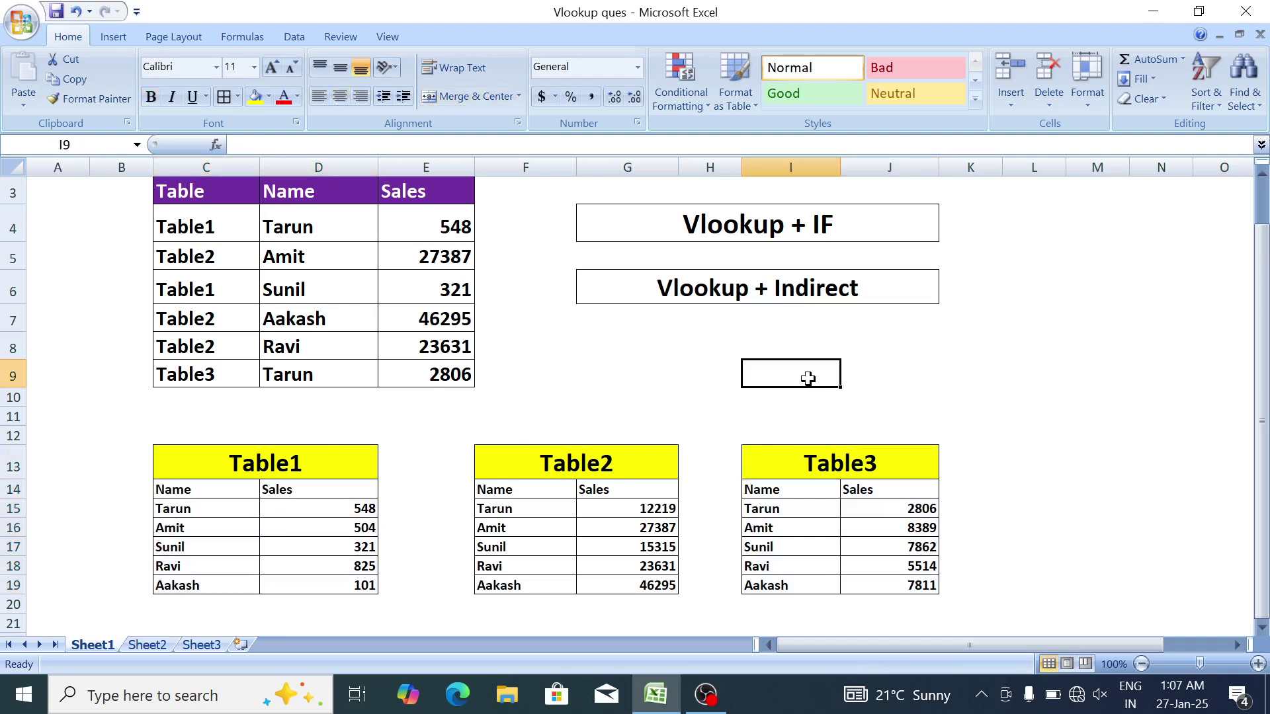
# Rename the defined name Table, which refers to I14:J19 on Sheet1, to Table3.
pyautogui.click(260, 31)
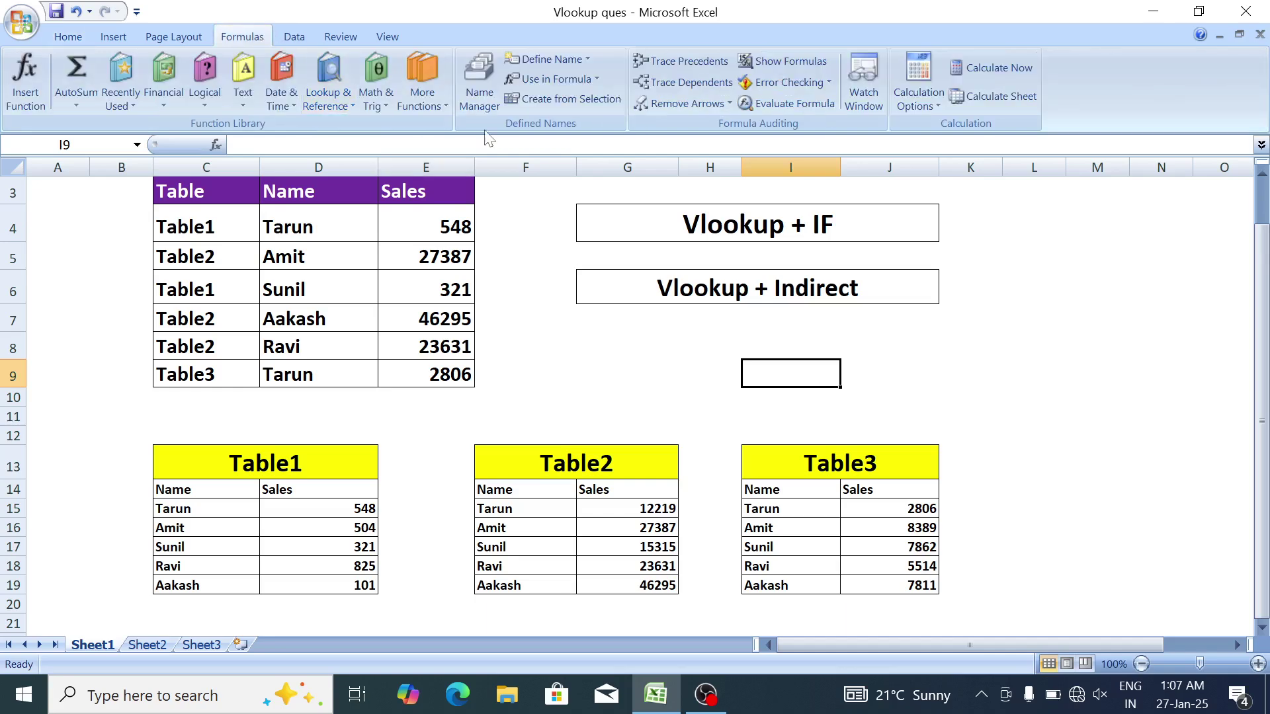
pyautogui.click(479, 89)
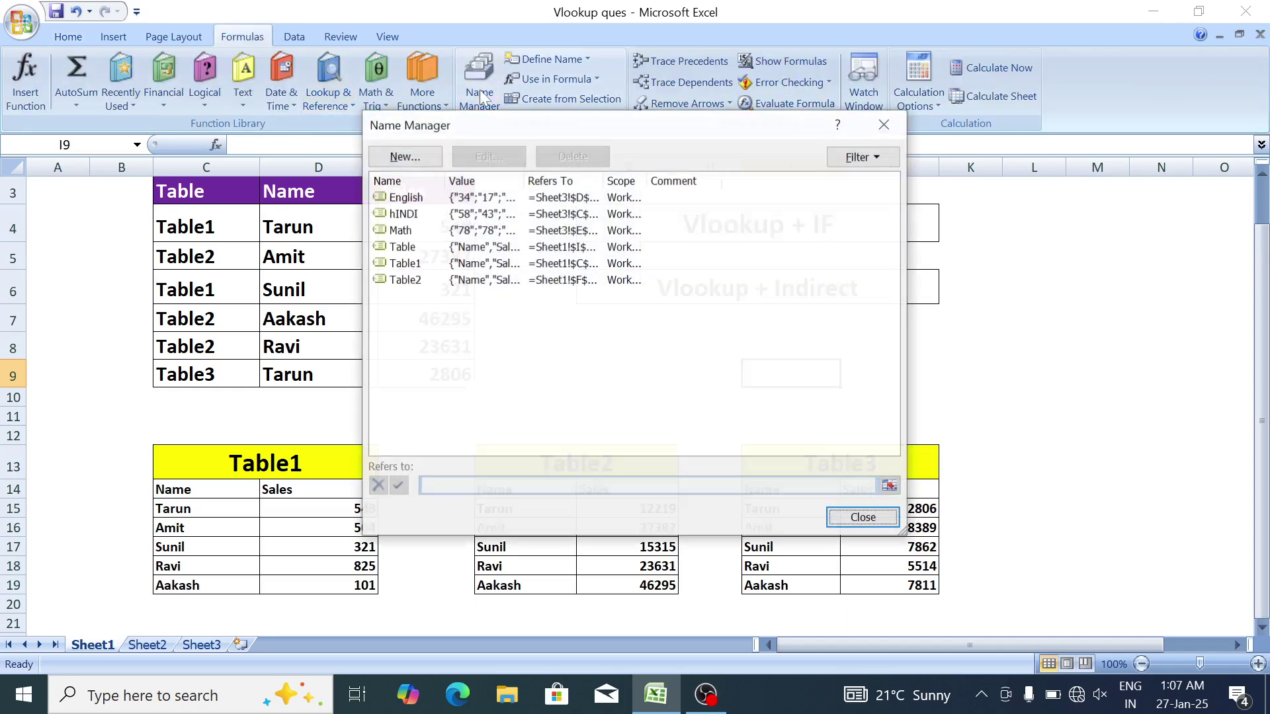
pyautogui.click(424, 248)
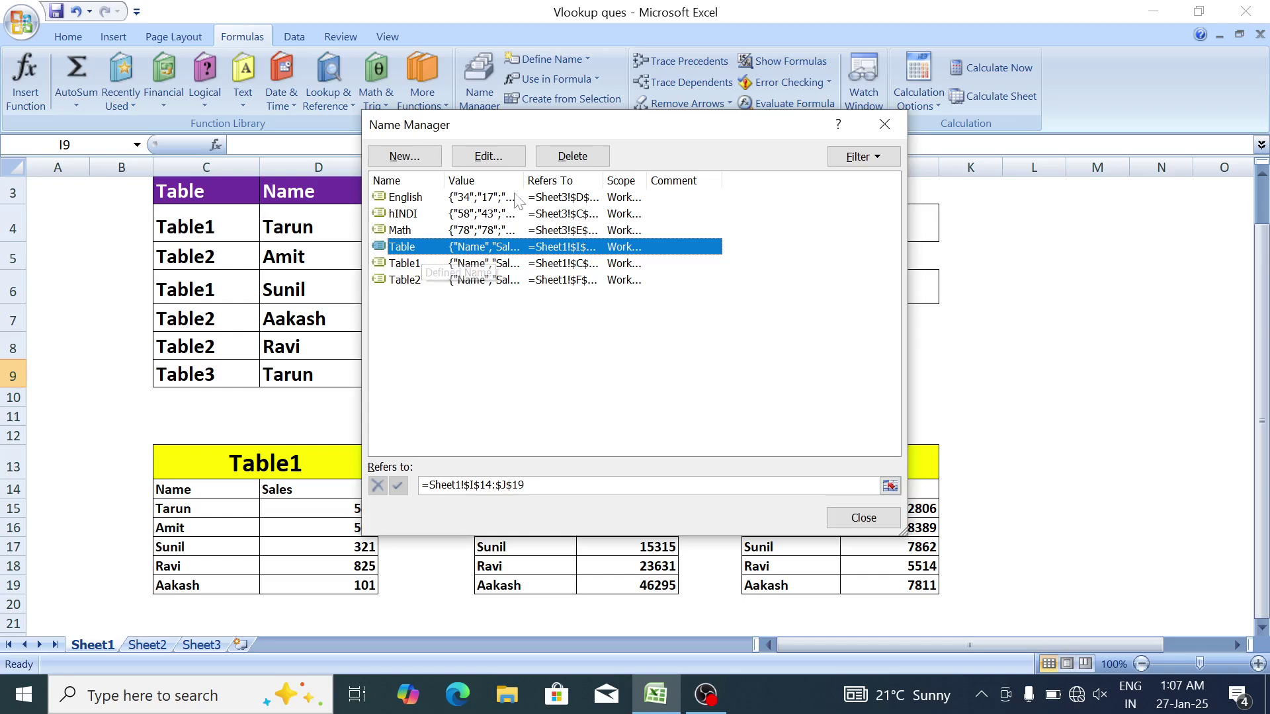
pyautogui.click(512, 156)
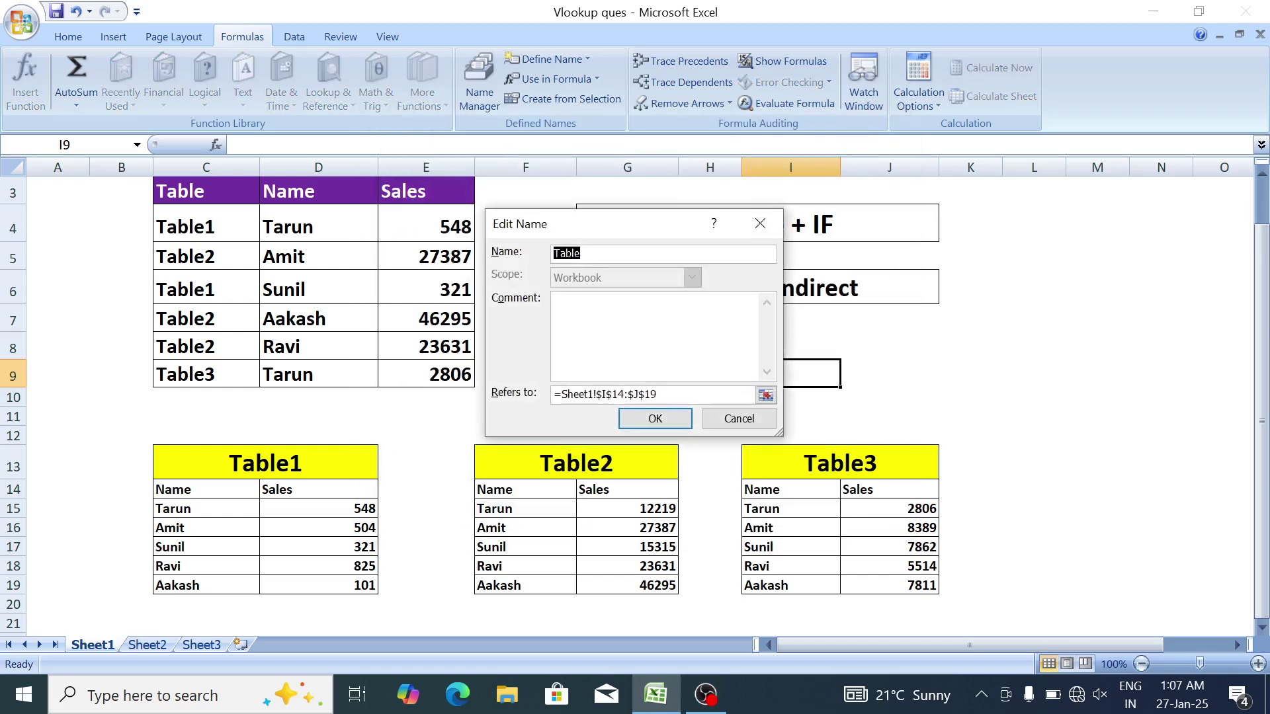
pyautogui.click(583, 254)
pyautogui.click(654, 422)
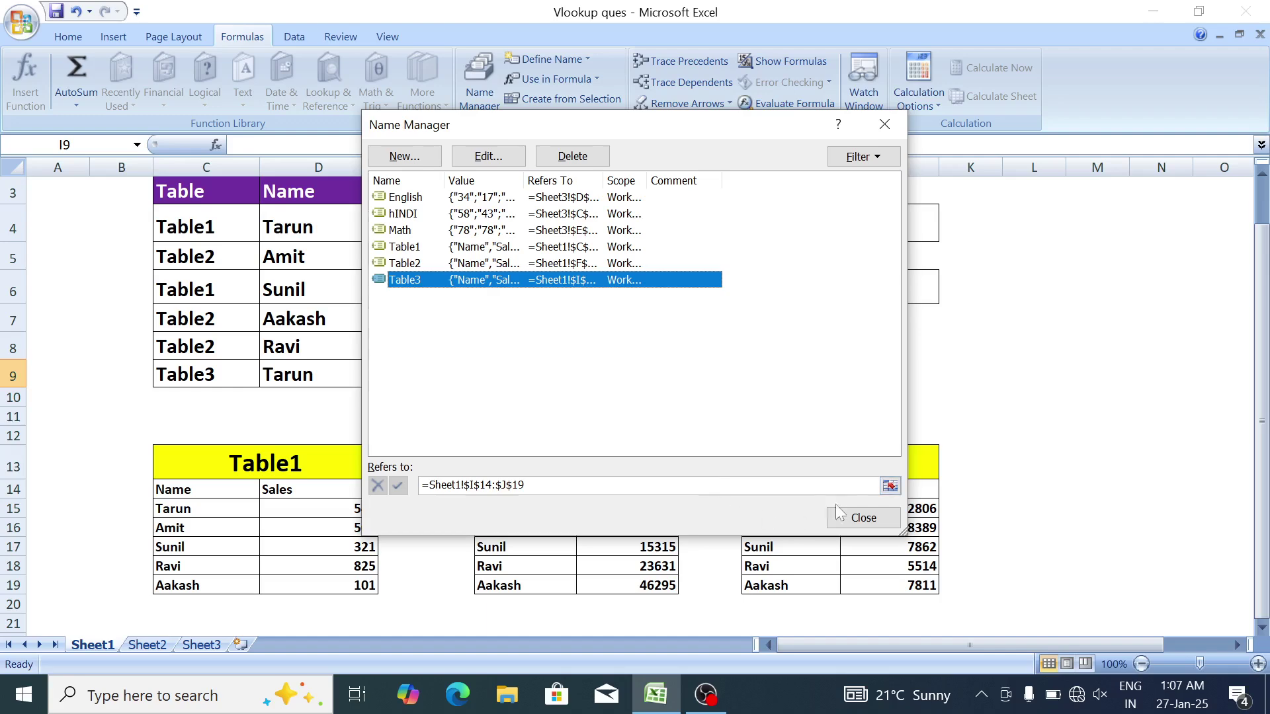
pyautogui.click(851, 516)
# Select the data ranges under the Table3, Table2 and Table1 headings one after another to check their defined names.
pyautogui.moveTo(811, 490); pyautogui.dragTo(884, 578)
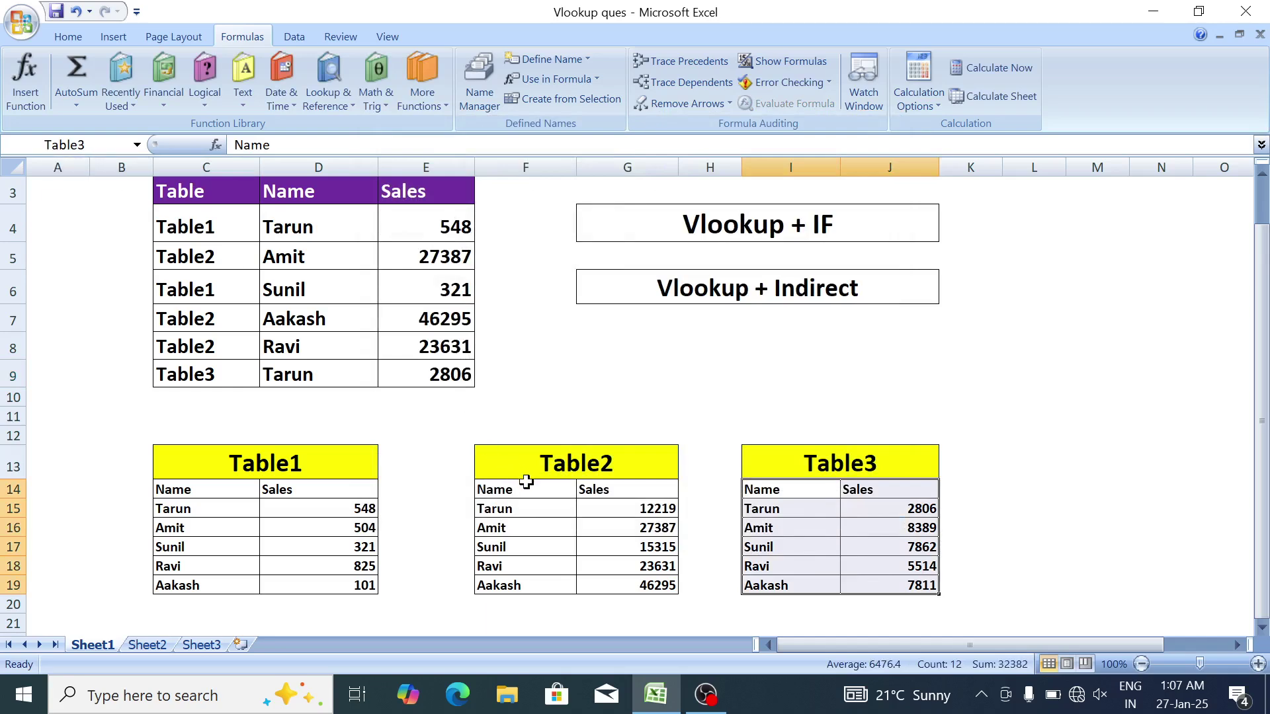
pyautogui.moveTo(530, 488); pyautogui.dragTo(635, 594)
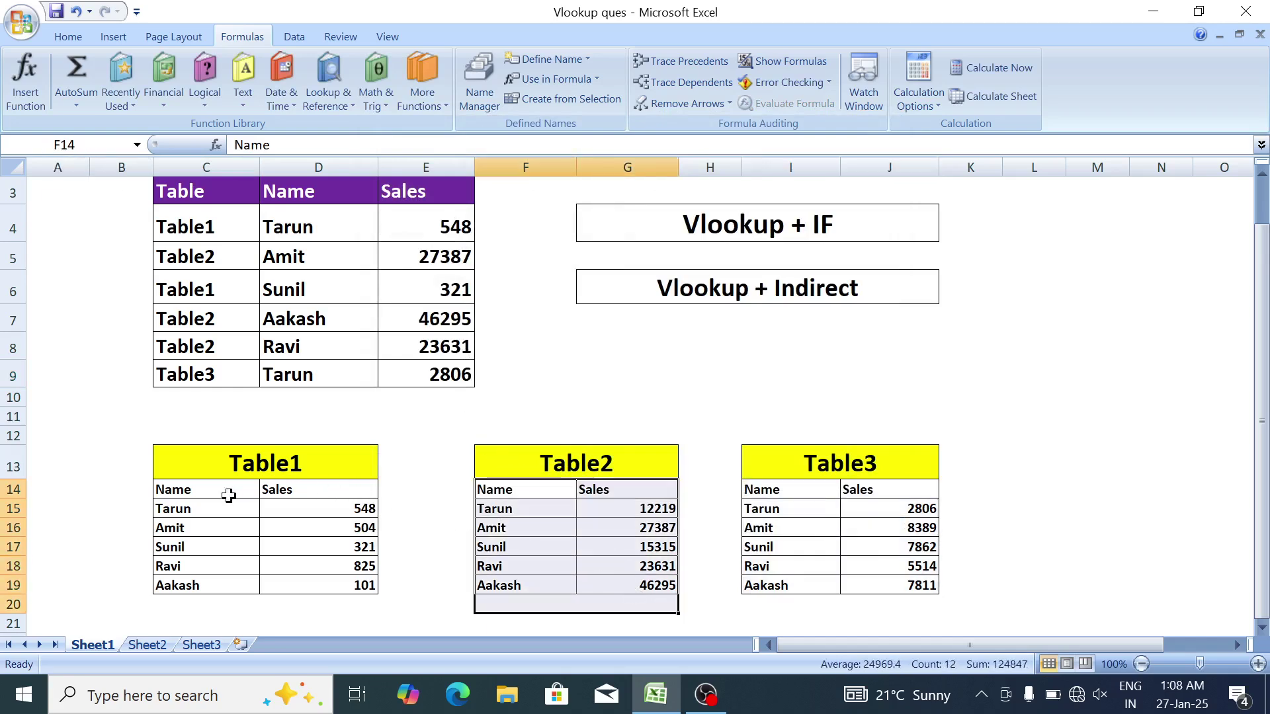
pyautogui.moveTo(226, 493); pyautogui.dragTo(309, 583)
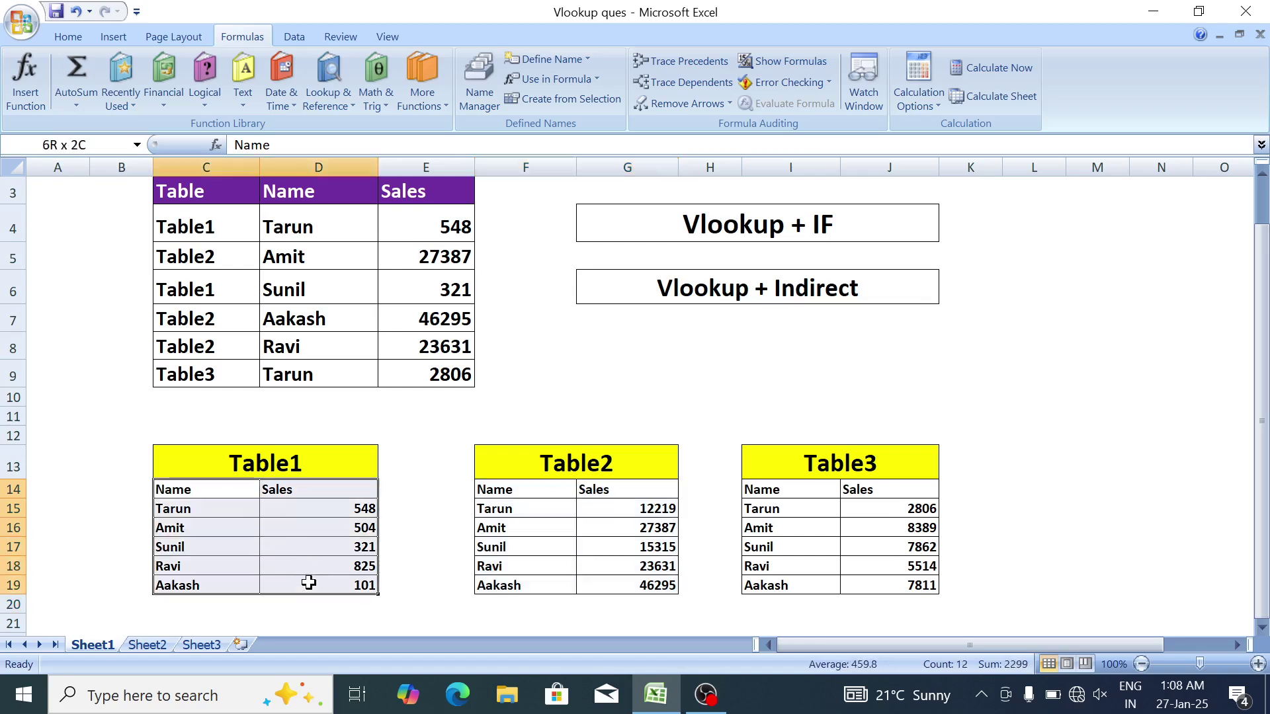
pyautogui.click(391, 569)
pyautogui.click(496, 225)
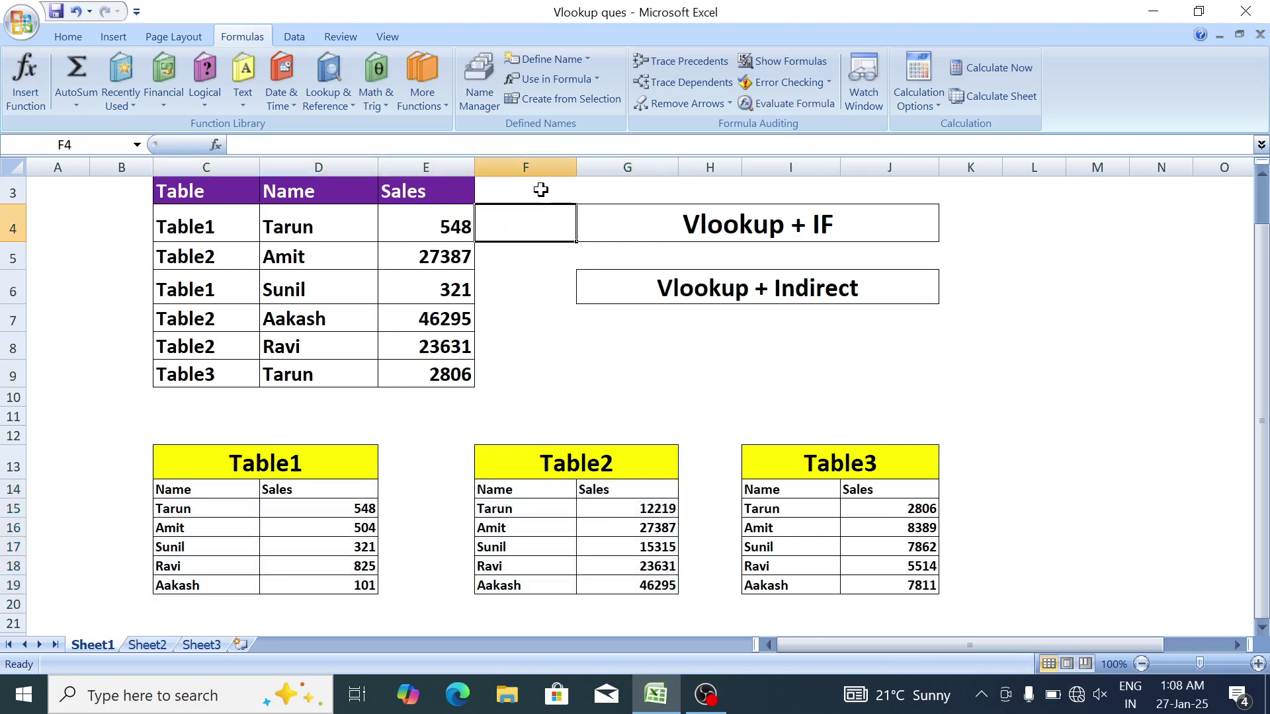
pyautogui.hotkey('shift', 'Right')
pyautogui.hotkey('shift', 'Down')
pyautogui.hotkey('shift', 'Down')
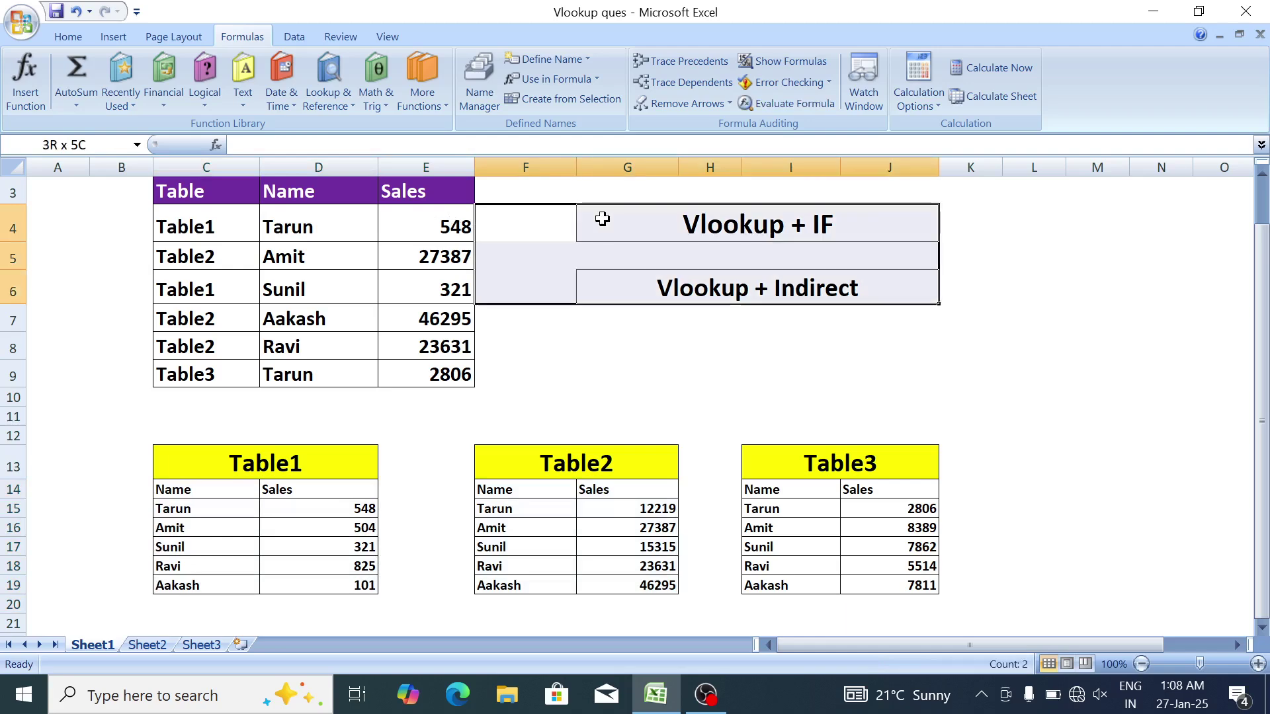
pyautogui.hotkey('ctrl', 'c')
pyautogui.press('Right')
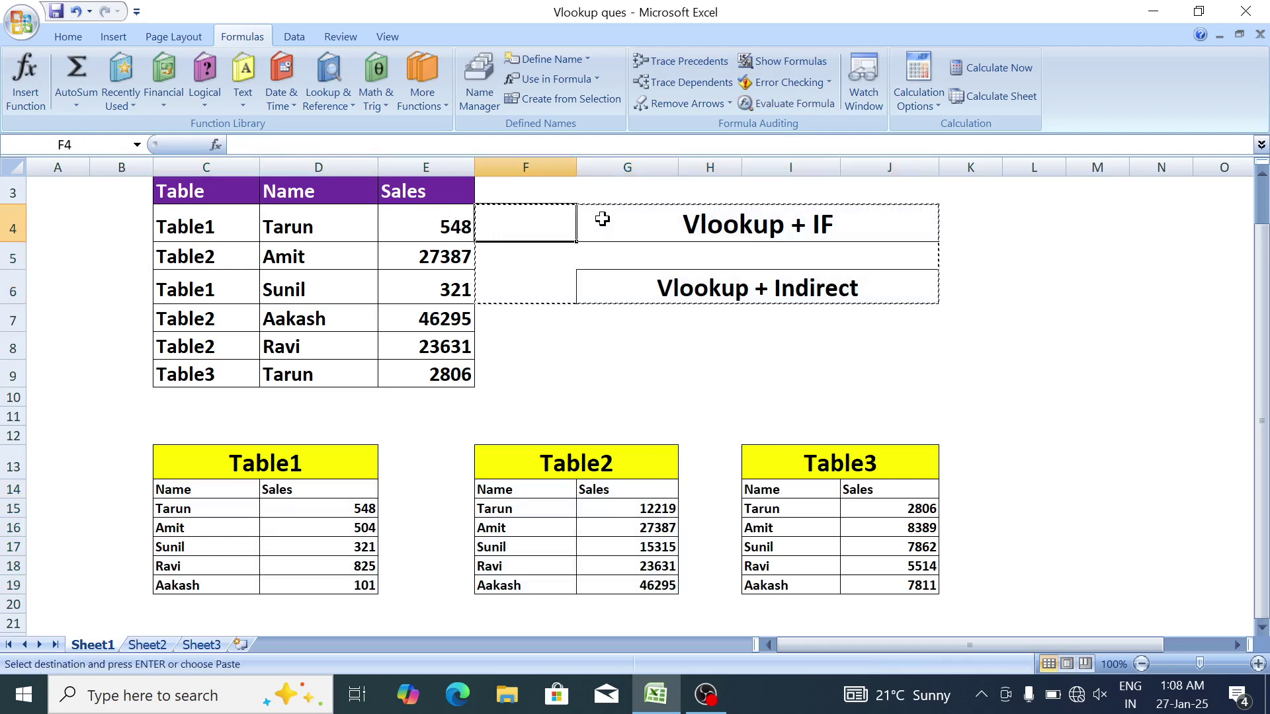
pyautogui.press('Return')
pyautogui.press('Return')
pyautogui.press('Down')
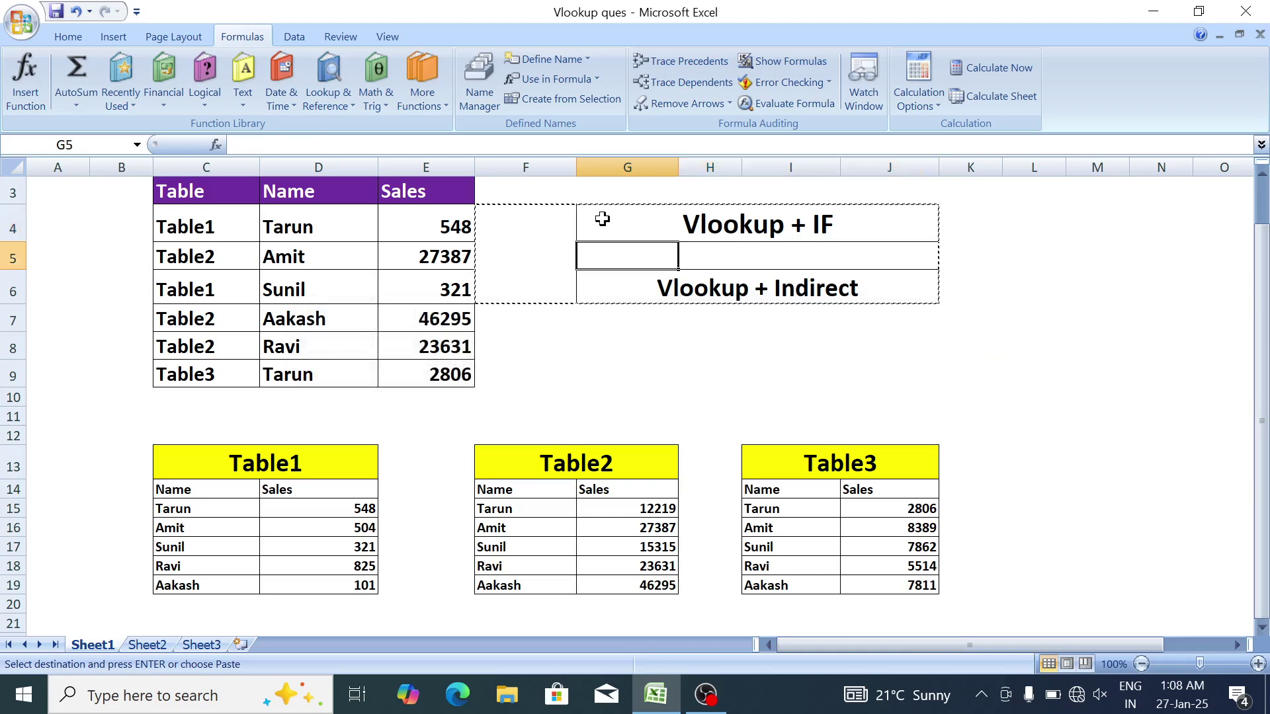
# Begin a VLOOKUP formula in F4 with D4 as the lookup value and INDIRECT(C4) as the table array.
pyautogui.press('Left')
pyautogui.press('Up')
pyautogui.write('=')
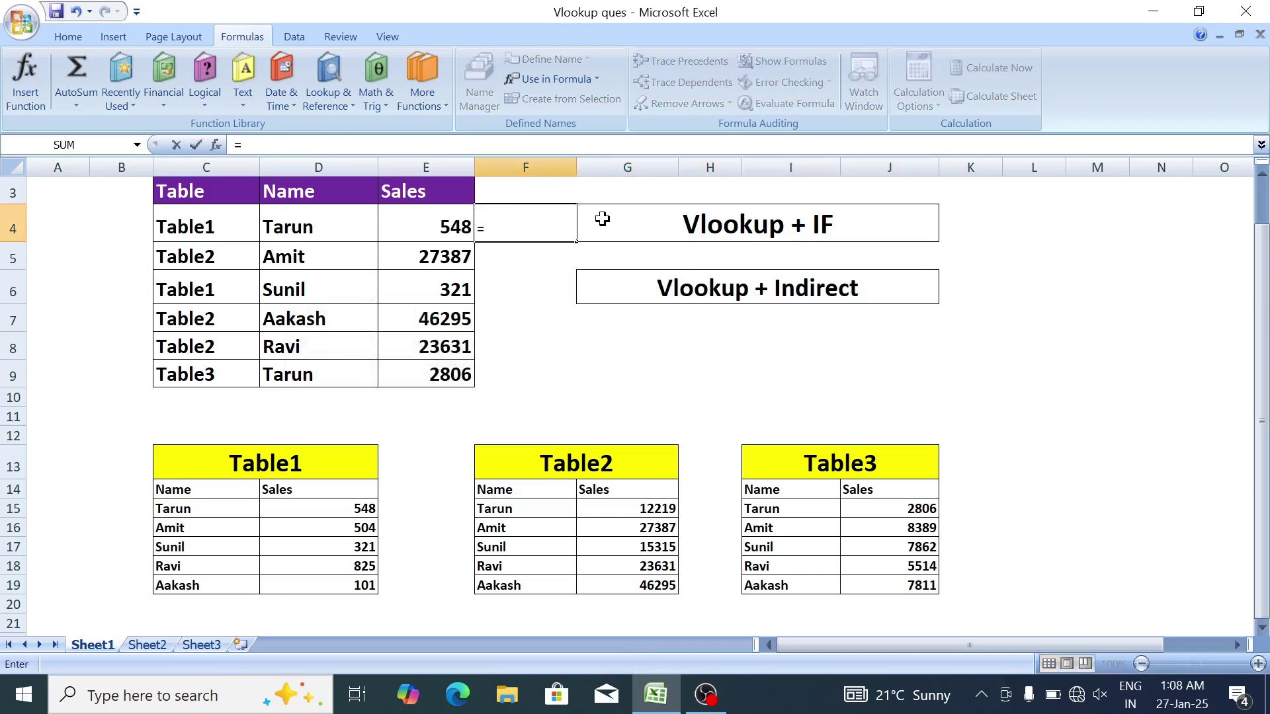
pyautogui.write('vl')
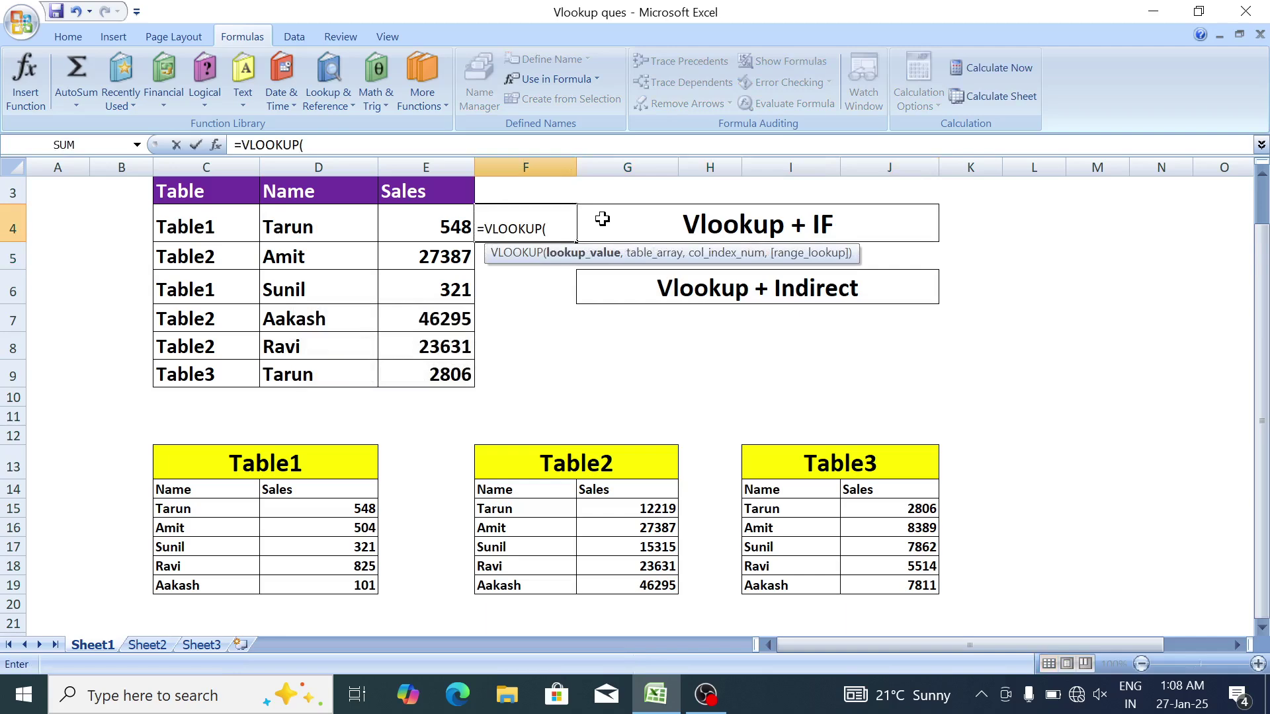
pyautogui.click(323, 225)
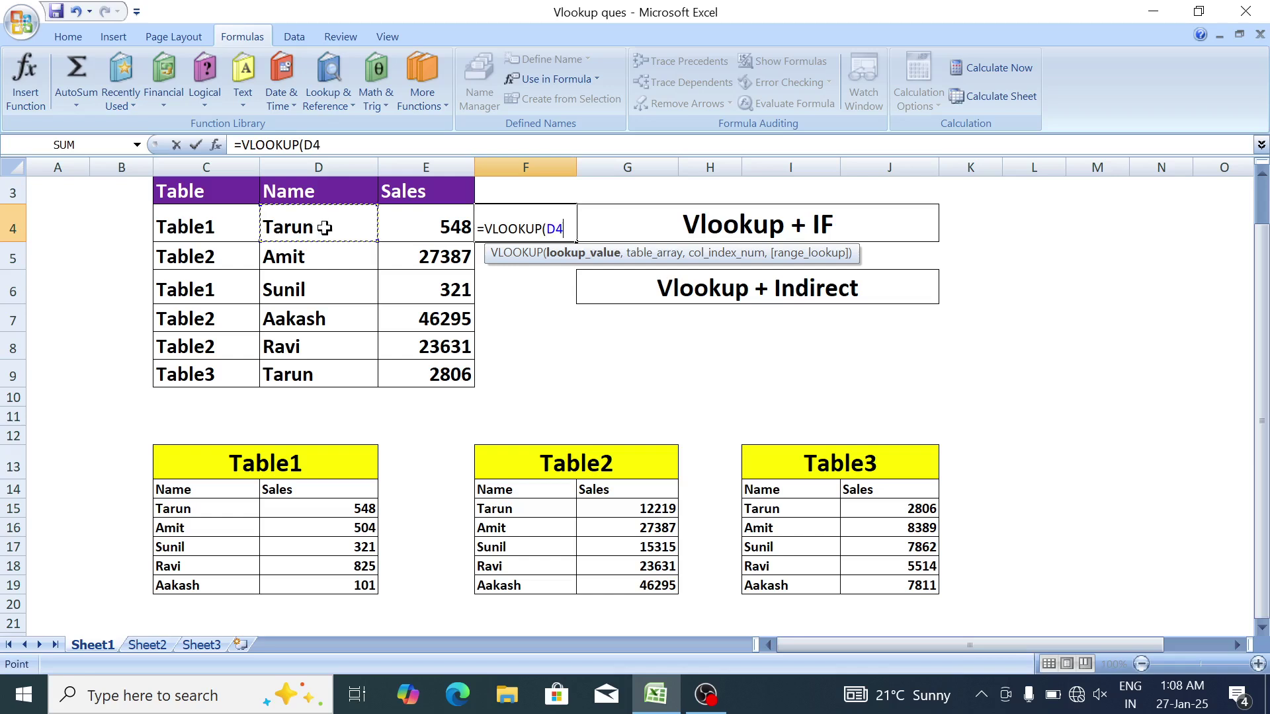
pyautogui.write(',')
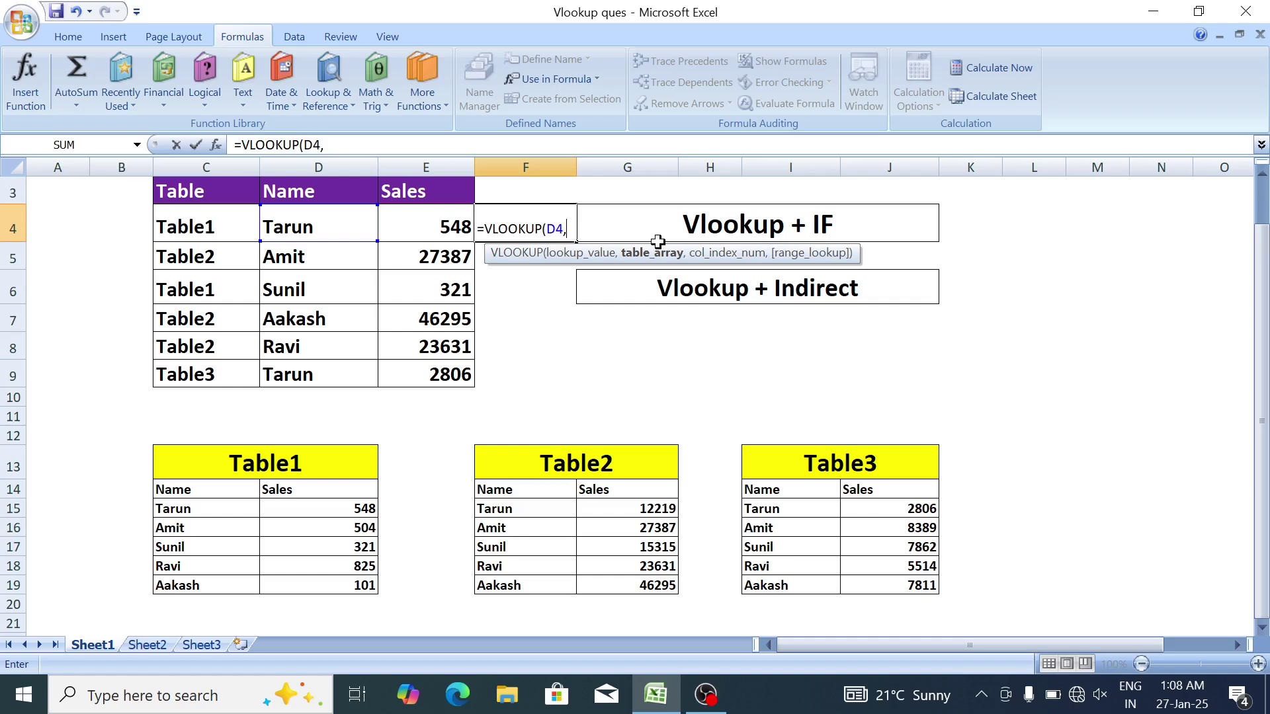
pyautogui.write('ind')
pyautogui.press('Down')
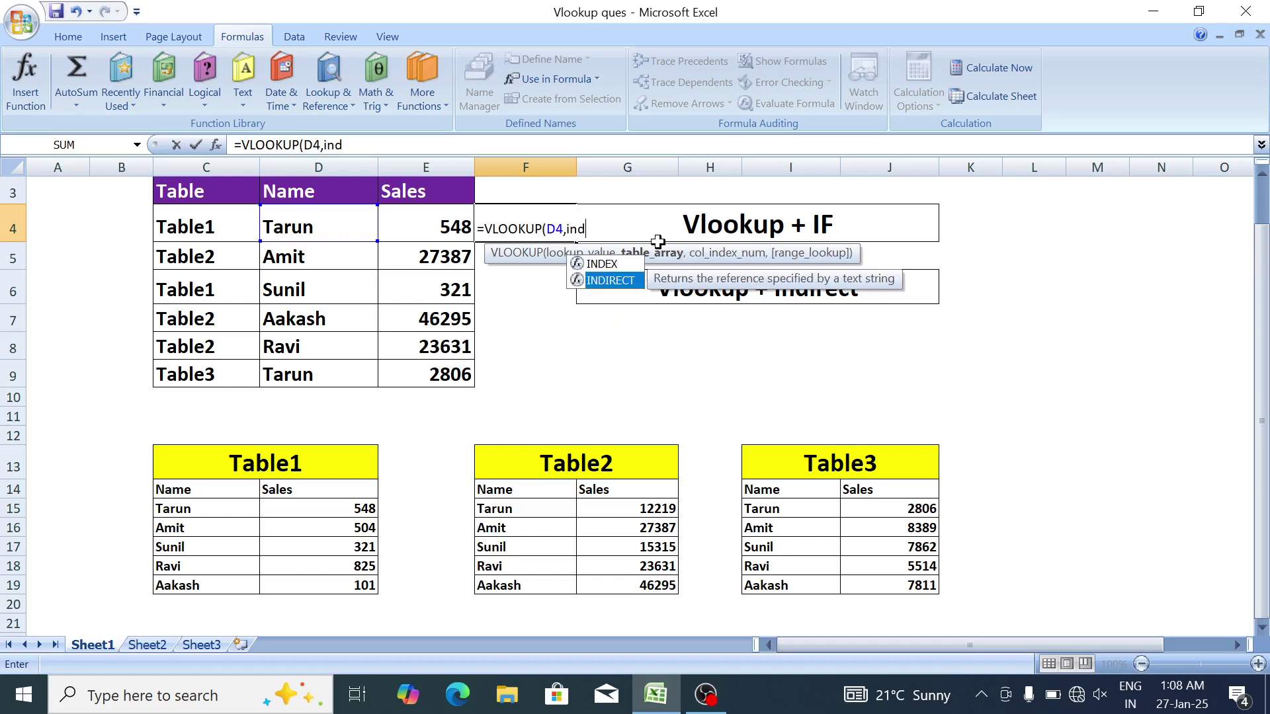
pyautogui.press('Tab')
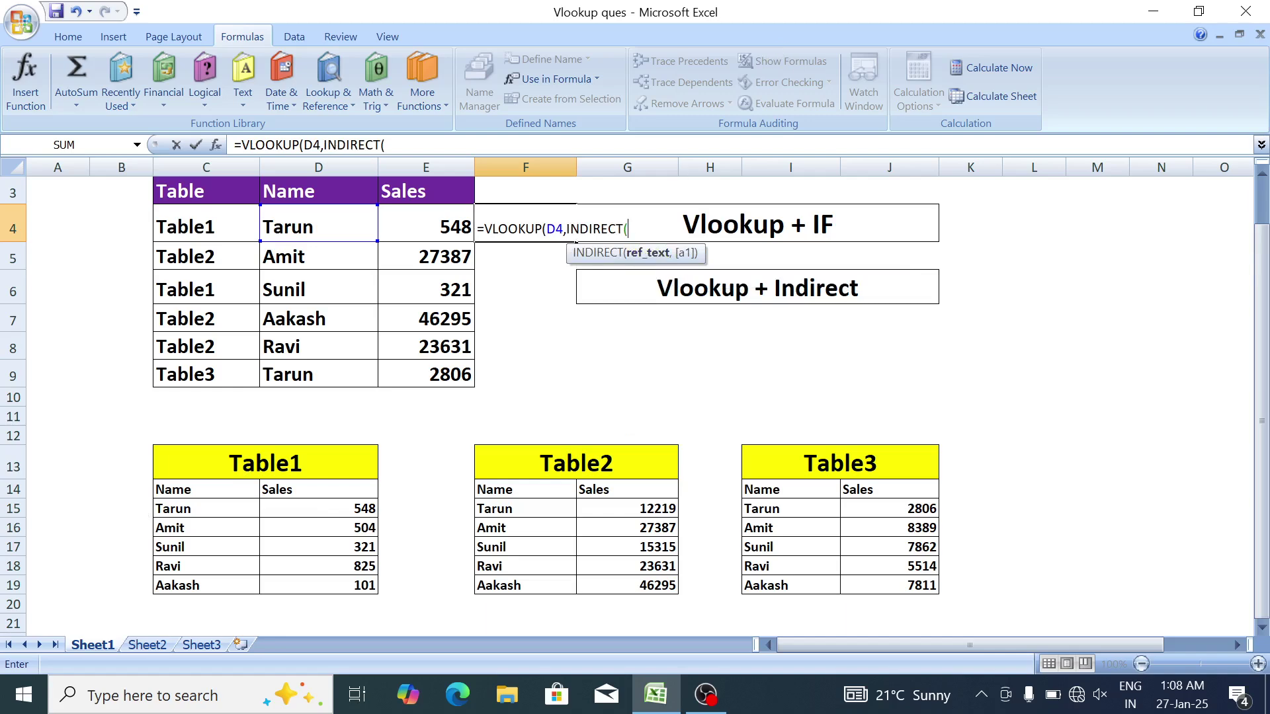
pyautogui.click(213, 220)
pyautogui.write(')')
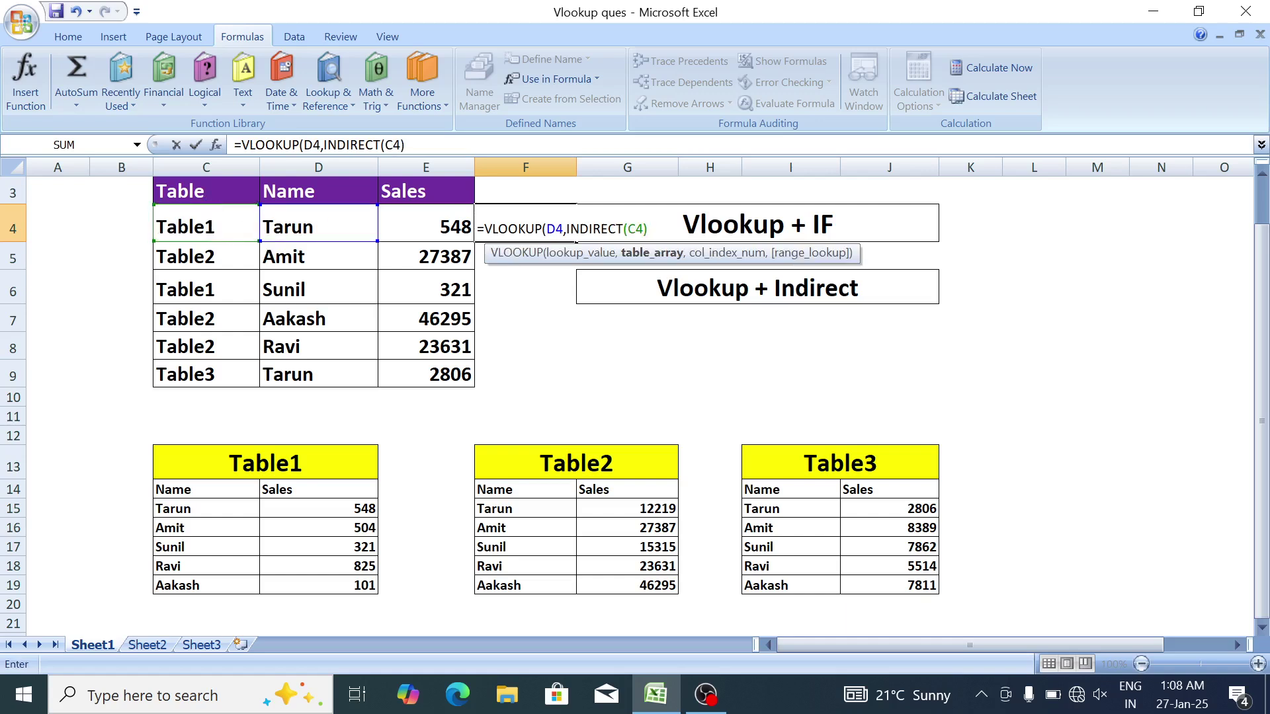
# Evaluate the INDIRECT(C4) part of the F4 formula to examine its array, and restore the function text.
pyautogui.moveTo(566, 229); pyautogui.dragTo(648, 229)
pyautogui.press('F9')
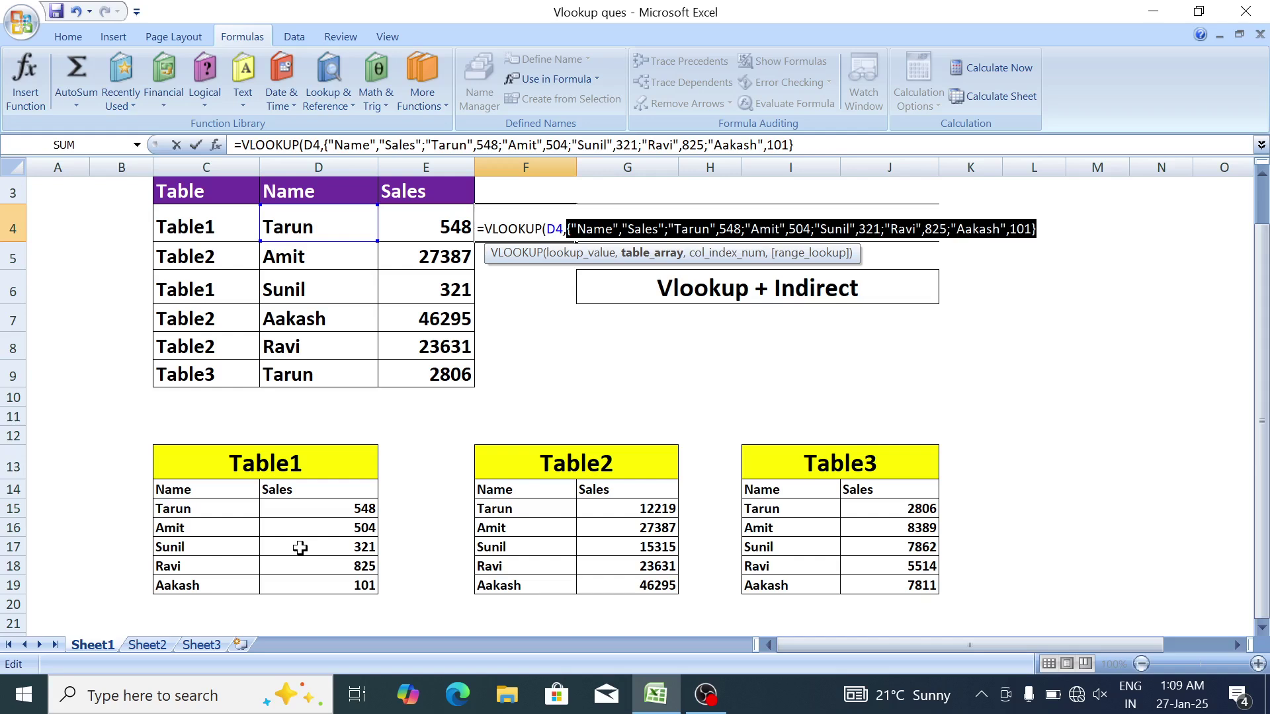
pyautogui.hotkey('ctrl', 'z')
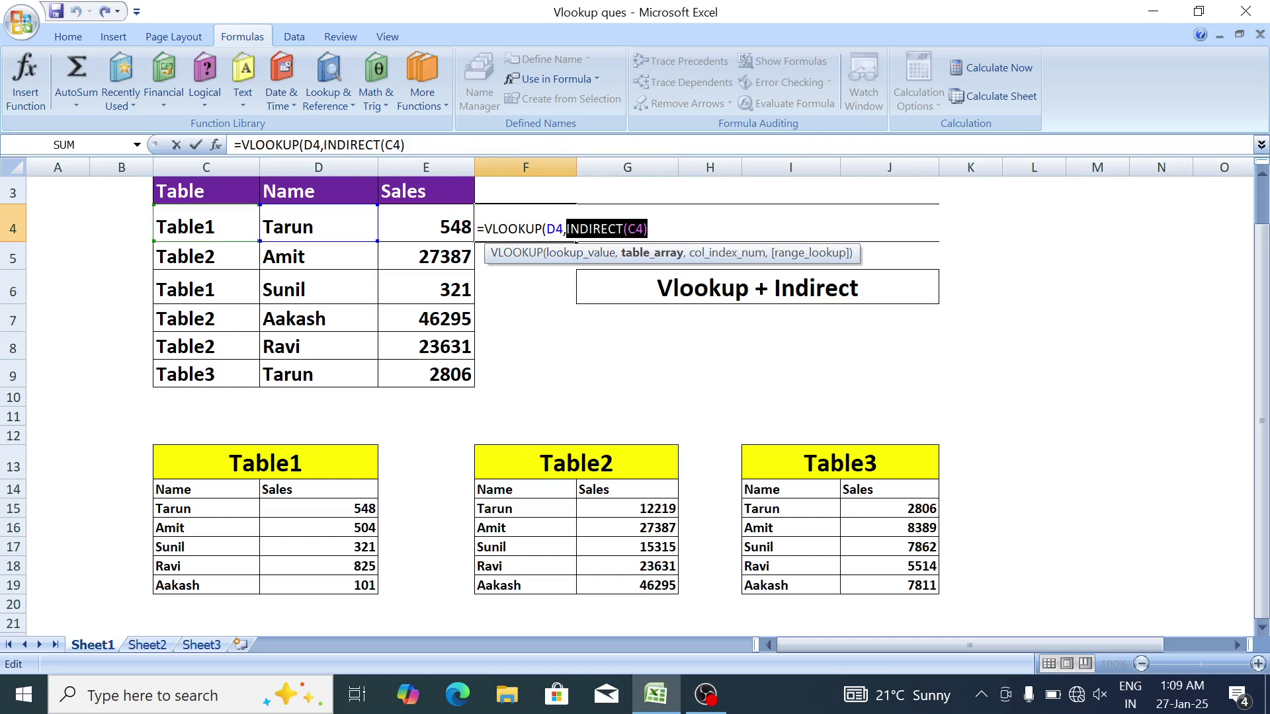
pyautogui.press('Right')
pyautogui.press('Left')
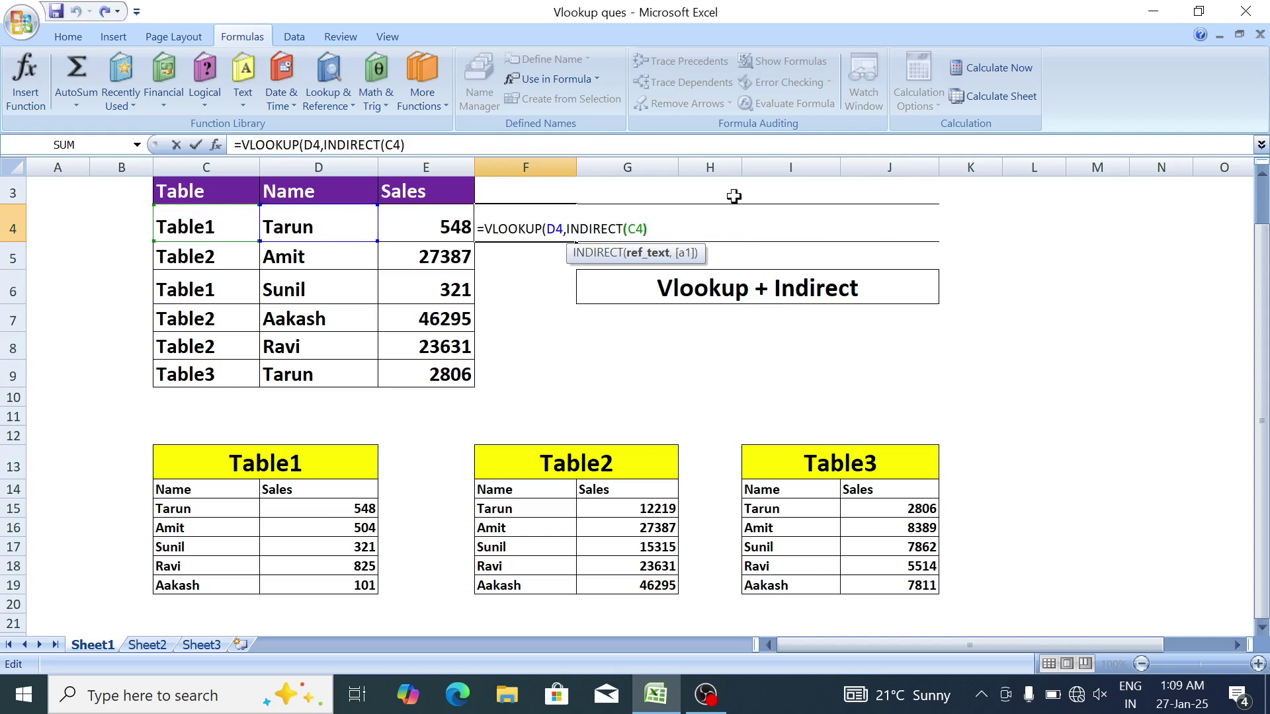
# Delete the unfinished VLOOKUP formula from F4, leaving the cell empty.
pyautogui.press('Return')
pyautogui.press('Return')
pyautogui.press('BackSpace')
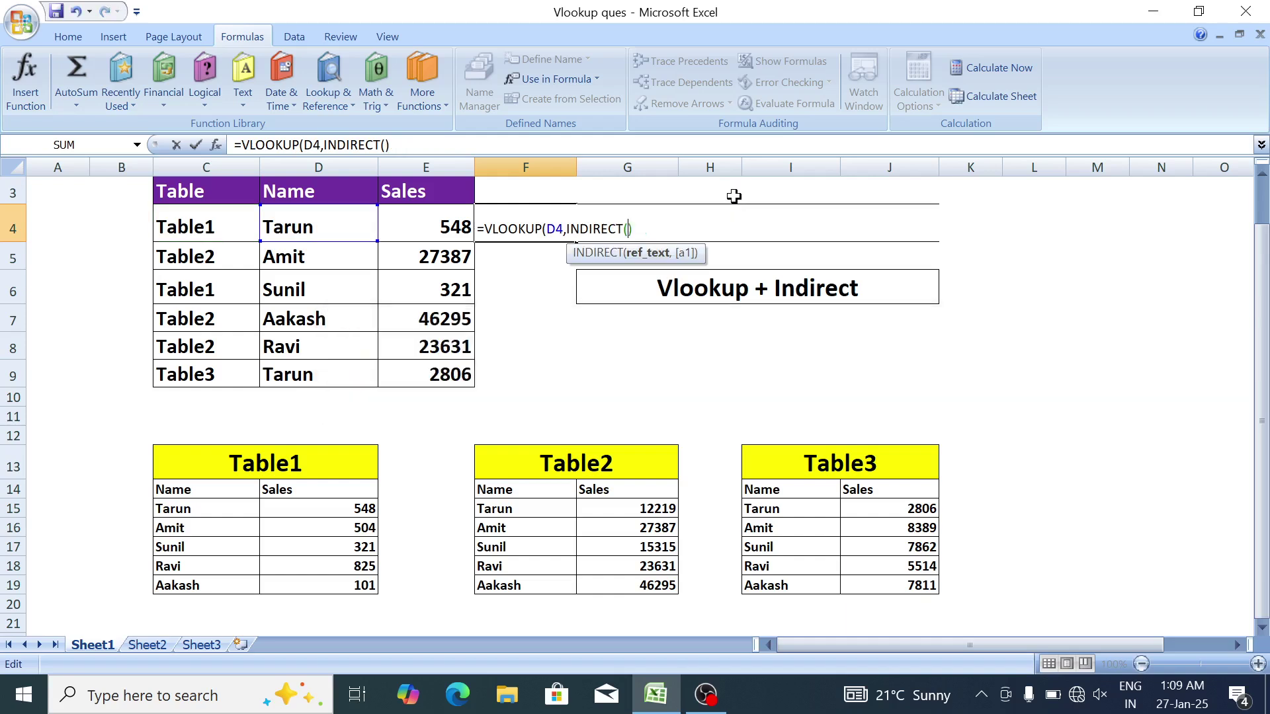
pyautogui.press('BackSpace')
pyautogui.press('BackSpace')
pyautogui.press('BackSpace')
pyautogui.press('BackSpace')
pyautogui.press('BackSpace')
pyautogui.press('BackSpace')
pyautogui.press('BackSpace')
pyautogui.press('BackSpace')
pyautogui.press('BackSpace')
pyautogui.press('BackSpace')
pyautogui.press('BackSpace')
pyautogui.press('BackSpace')
pyautogui.press('BackSpace')
pyautogui.press('BackSpace')
pyautogui.press('BackSpace')
pyautogui.press('BackSpace')
pyautogui.press('BackSpace')
pyautogui.press('BackSpace')
pyautogui.press('BackSpace')
pyautogui.press('BackSpace')
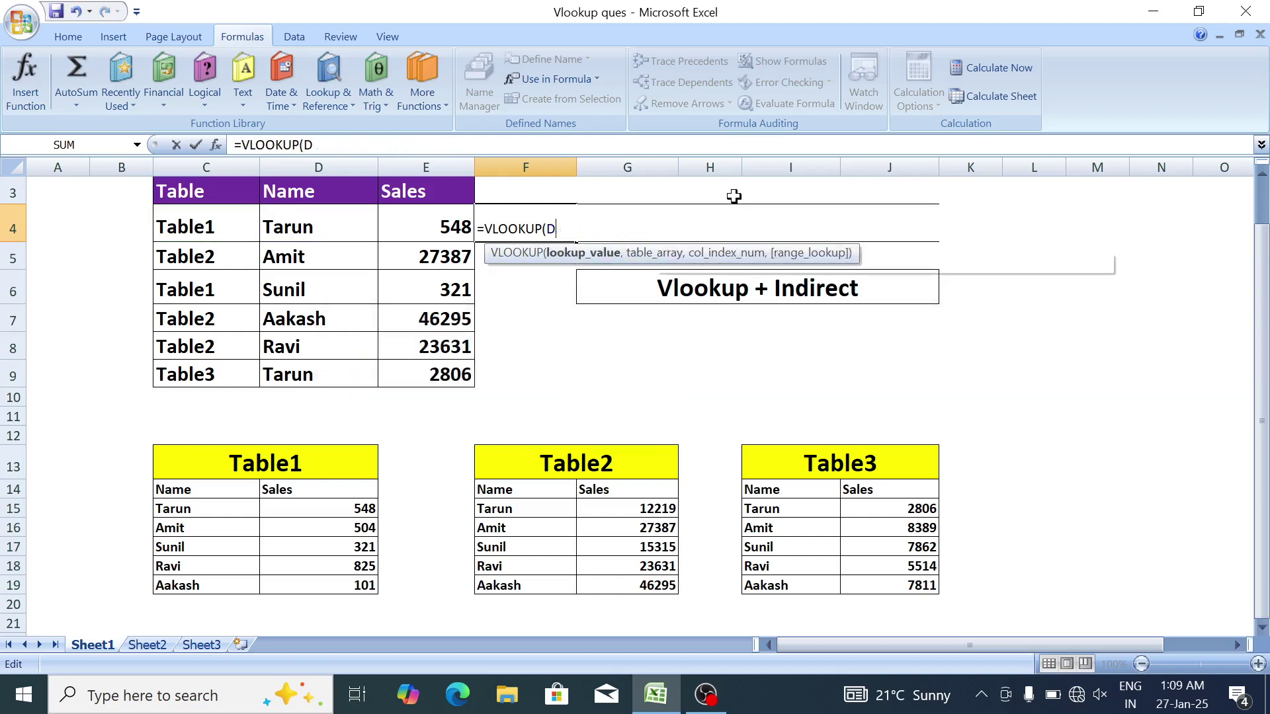
pyautogui.press('Return')
# Change the table name in C4 to Table2.
pyautogui.press('Left')
pyautogui.press('Left')
pyautogui.press('Left')
pyautogui.press('Up')
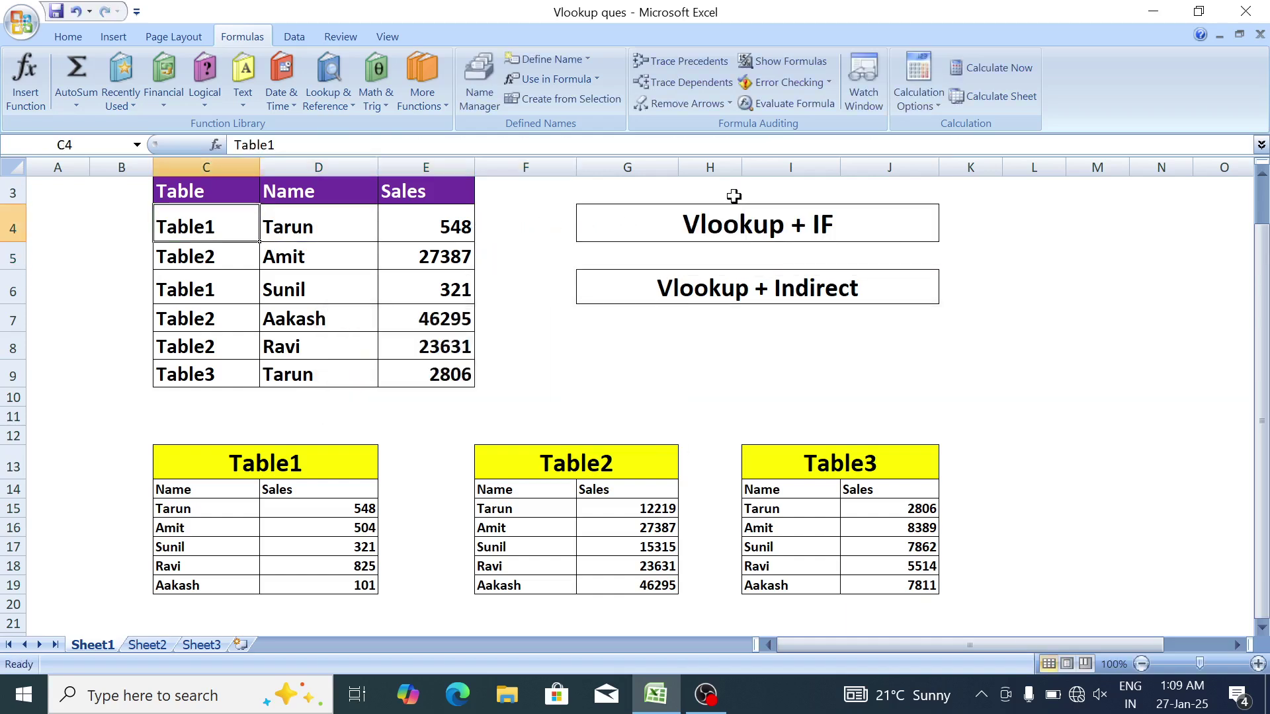
pyautogui.press('F2')
pyautogui.press('BackSpace')
pyautogui.write('2')
pyautogui.press('Return')
pyautogui.press('Up')
# Start =VLOOKUP(D4,INDIRECT(C4) in F4, looking up D4 in the table named by C4.
pyautogui.press('Right')
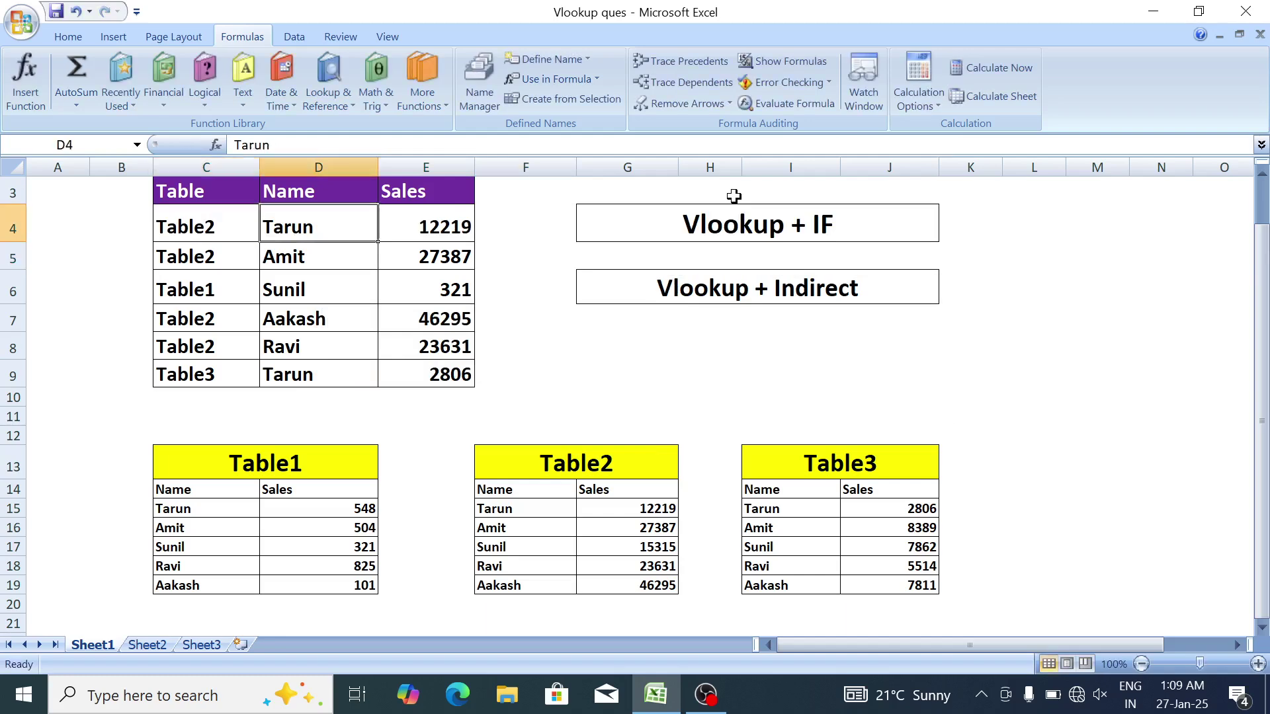
pyautogui.press('Right')
pyautogui.press('Right')
pyautogui.write('=vl')
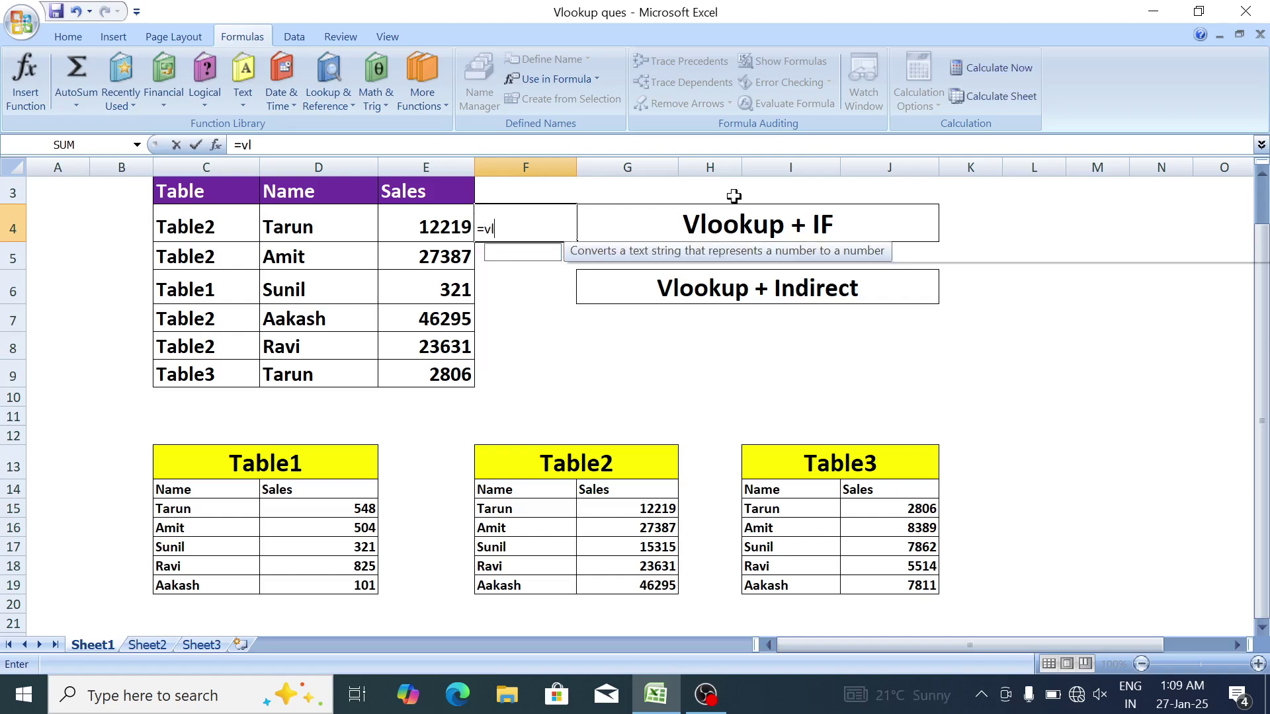
pyautogui.press('Tab')
pyautogui.press('Left')
pyautogui.press('Left')
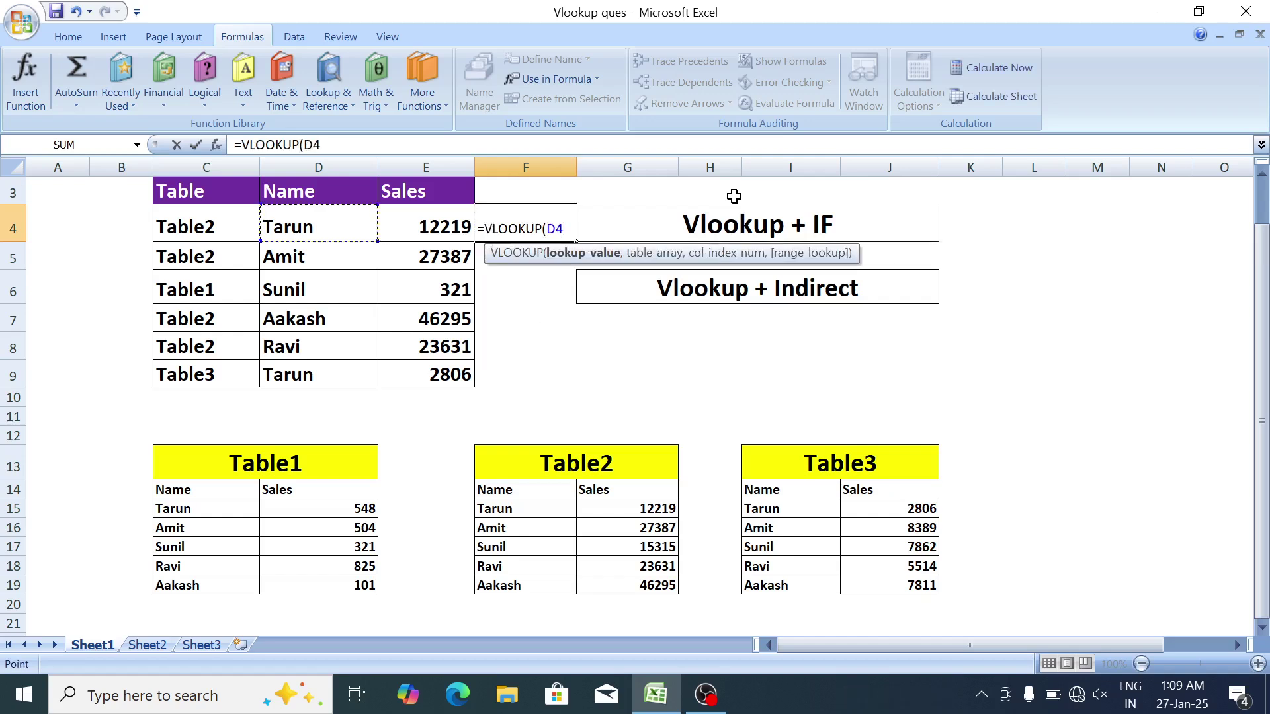
pyautogui.write(',')
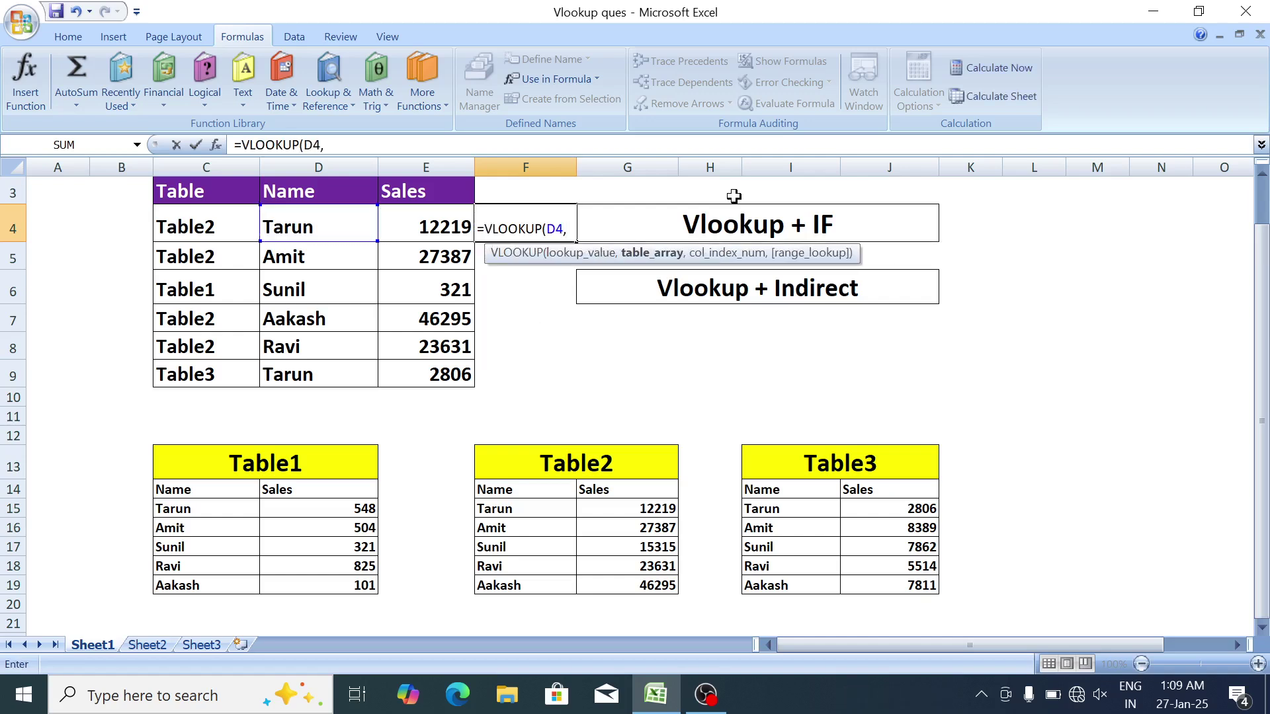
pyautogui.write('indi')
pyautogui.press('Tab')
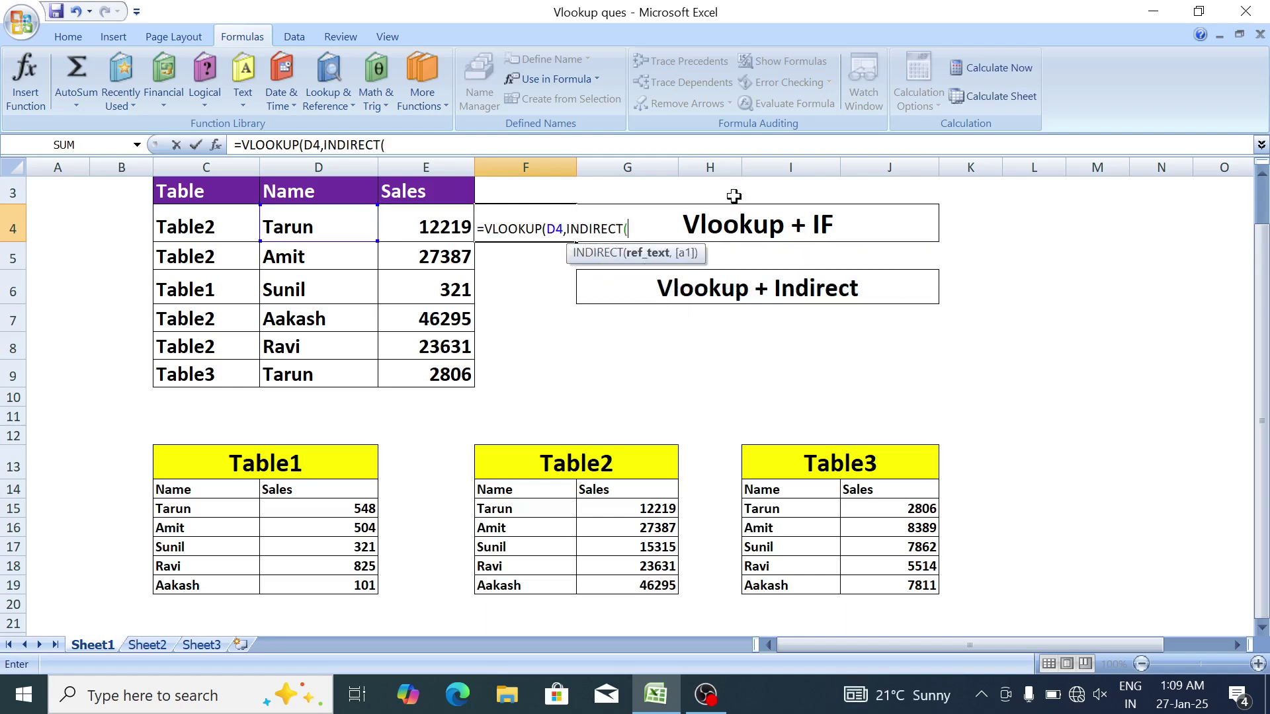
pyautogui.click(218, 227)
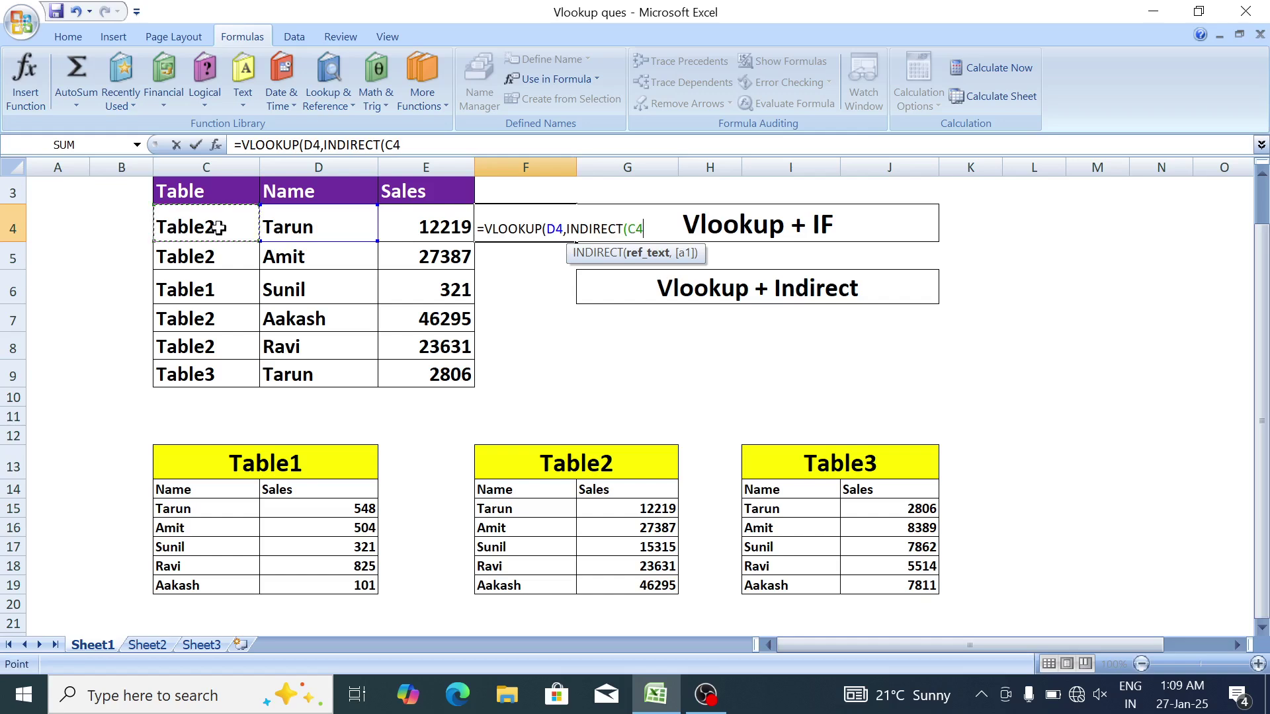
pyautogui.write(')')
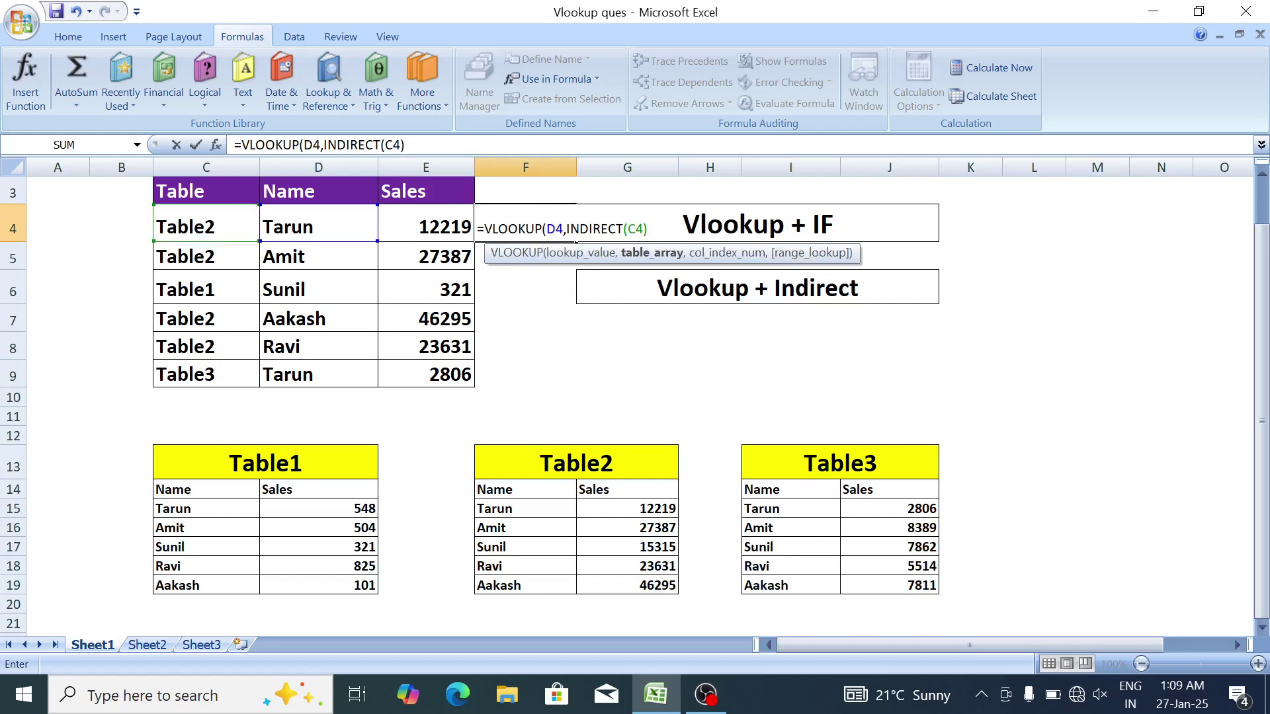
# Evaluate INDIRECT(C4) within the F4 formula to examine the array for Table2, and undo the evaluation.
pyautogui.hotkey('shift', 'Left')
pyautogui.hotkey('shift', 'Left')
pyautogui.hotkey('shift', 'Left')
pyautogui.hotkey('shift', 'Left')
pyautogui.hotkey('shift', 'Left')
pyautogui.hotkey('shift', 'Left')
pyautogui.hotkey('shift', 'Left')
pyautogui.hotkey('shift', 'Left')
pyautogui.hotkey('shift', 'Left')
pyautogui.hotkey('shift', 'Left')
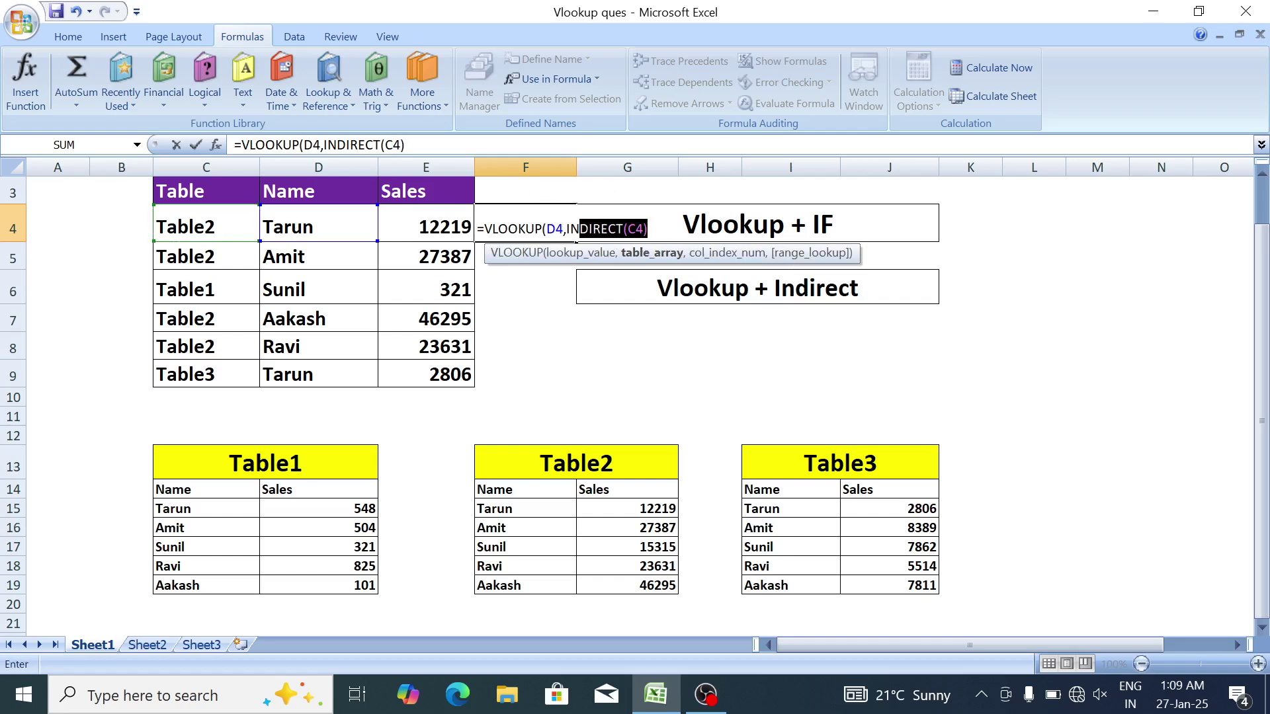
pyautogui.hotkey('shift', 'Left')
pyautogui.press('F9')
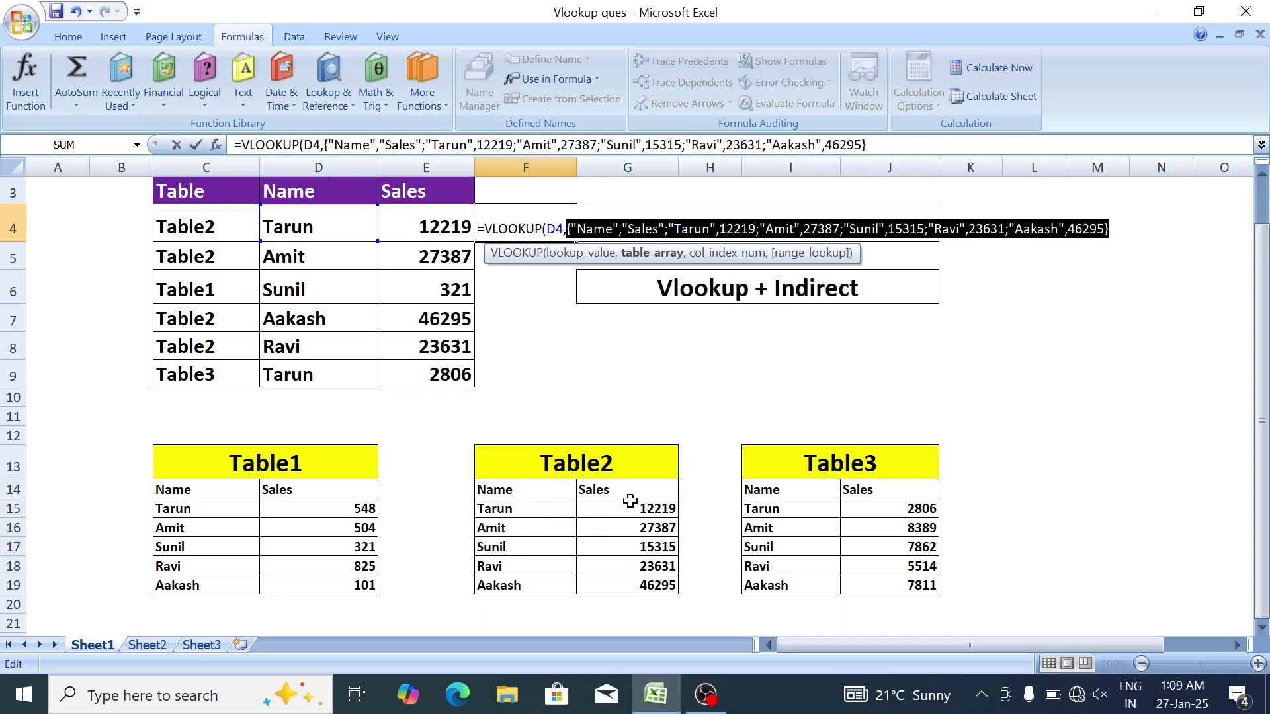
pyautogui.hotkey('ctrl', 'z')
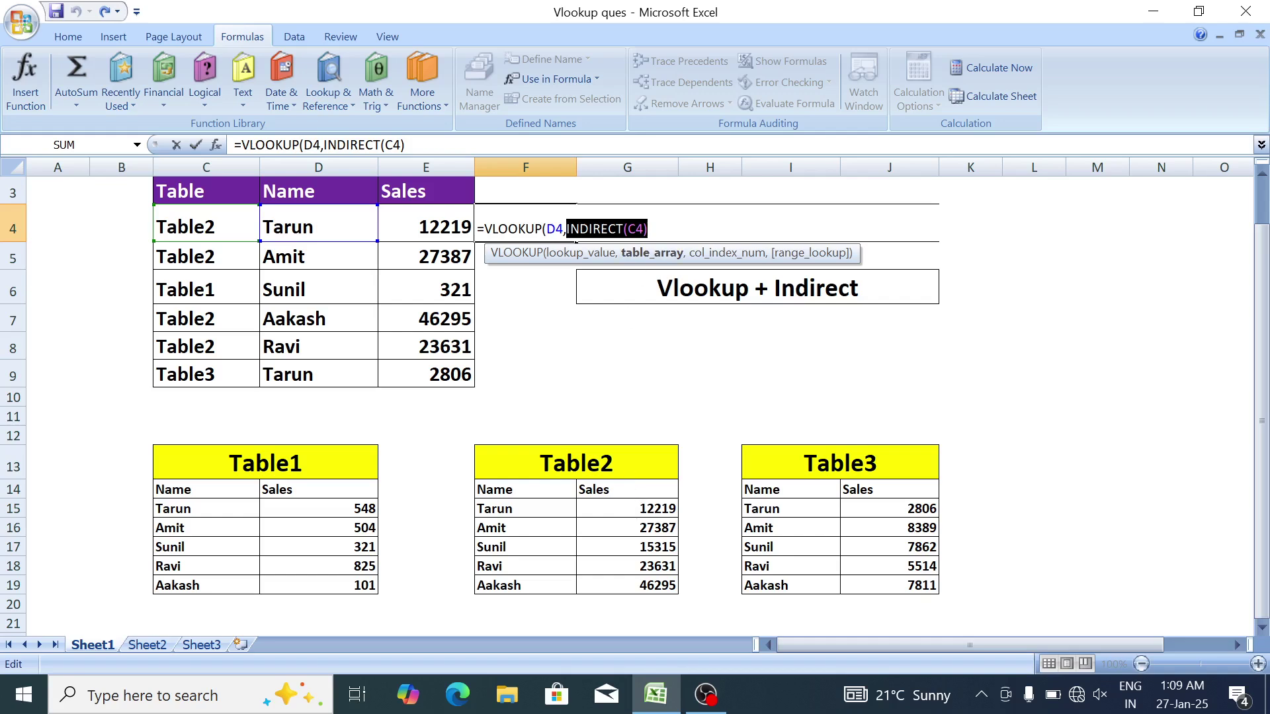
# Complete the F4 formula as =VLOOKUP(D4,INDIRECT(C4),2,0), returning the second column with an exact match.
pyautogui.press('Right')
pyautogui.write(',')
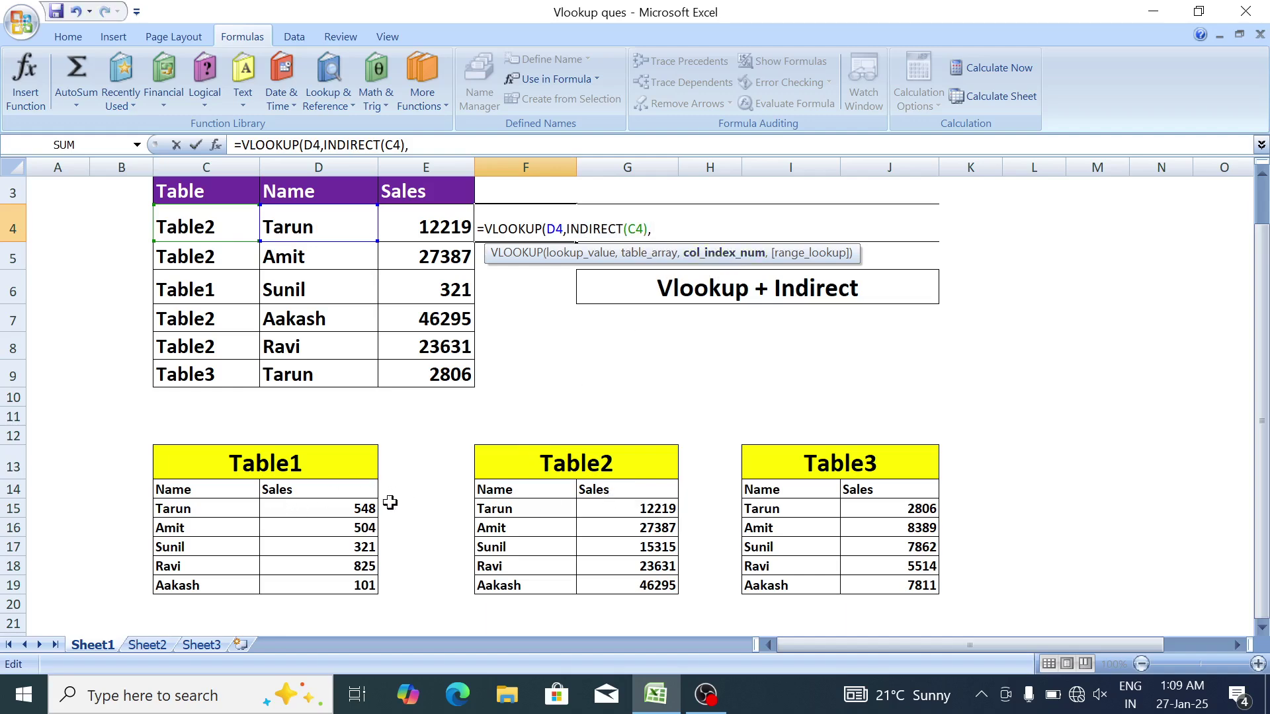
pyautogui.write('2,0)')
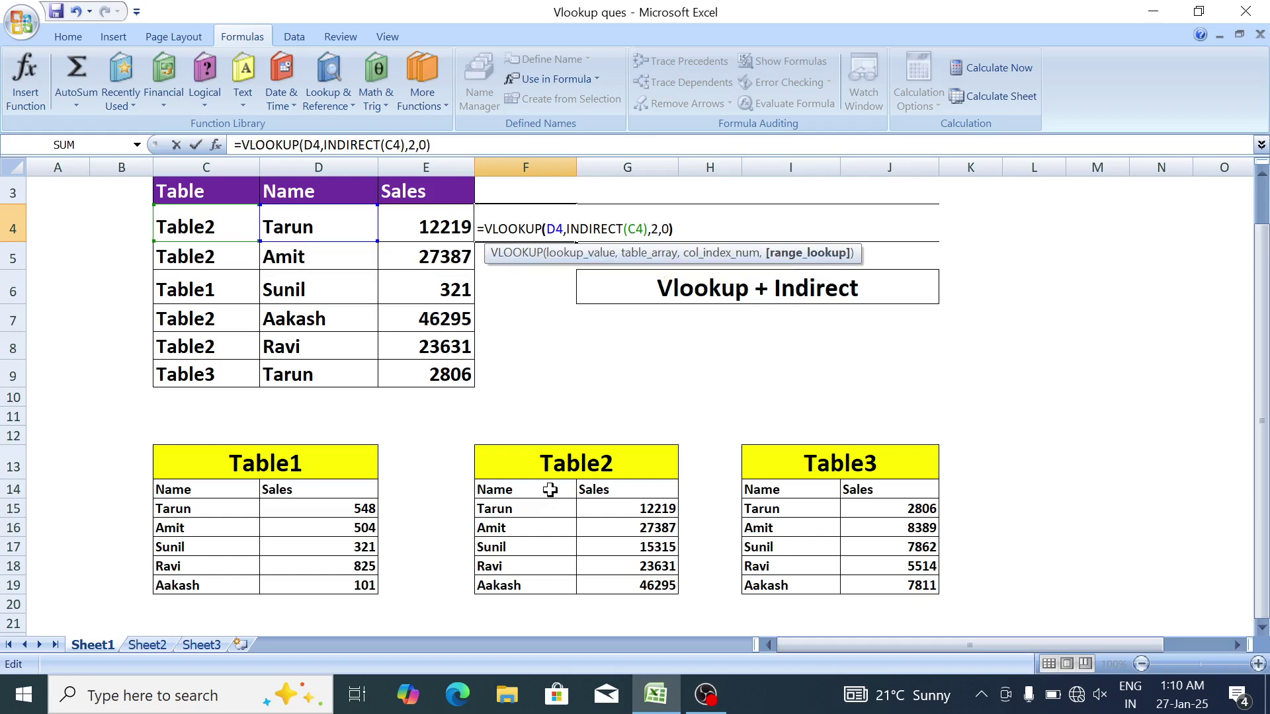
pyautogui.press('Return')
# Fill the VLOOKUP and INDIRECT formula from F4 down to F9.
pyautogui.press('Up')
pyautogui.hotkey('shift', 'Down')
pyautogui.hotkey('shift', 'Down')
pyautogui.hotkey('shift', 'Down')
pyautogui.hotkey('shift', 'Down')
pyautogui.hotkey('shift', 'Down')
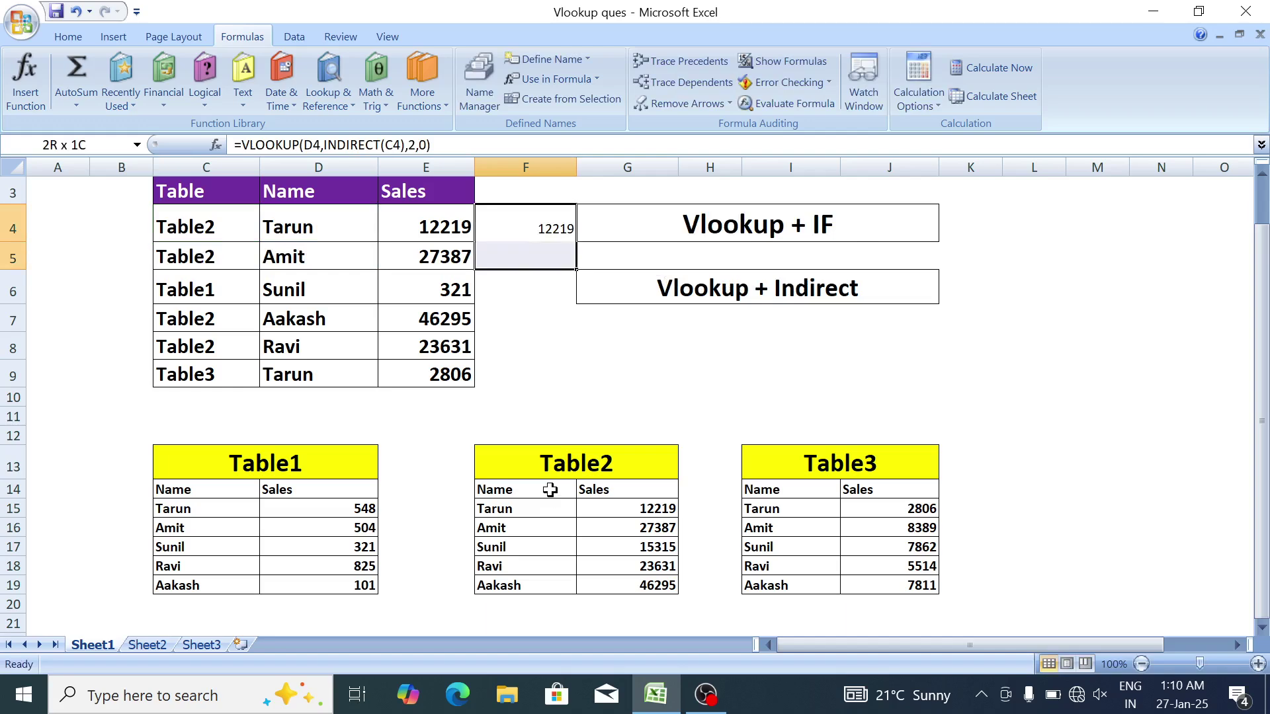
pyautogui.hotkey('ctrl', 'd')
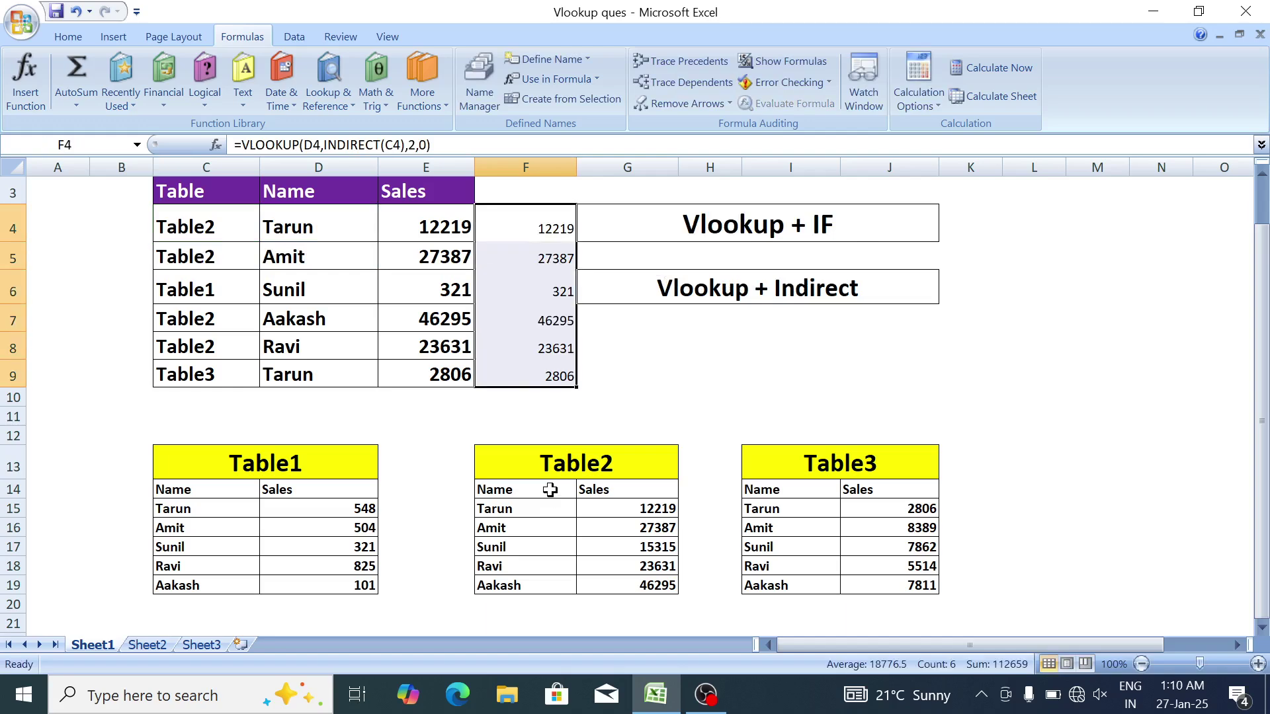
# Compare the VLOOKUP with INDIRECT results in F4:F9 with the nested IF formula results in E4:E9.
pyautogui.press('Left')
pyautogui.press('Right')
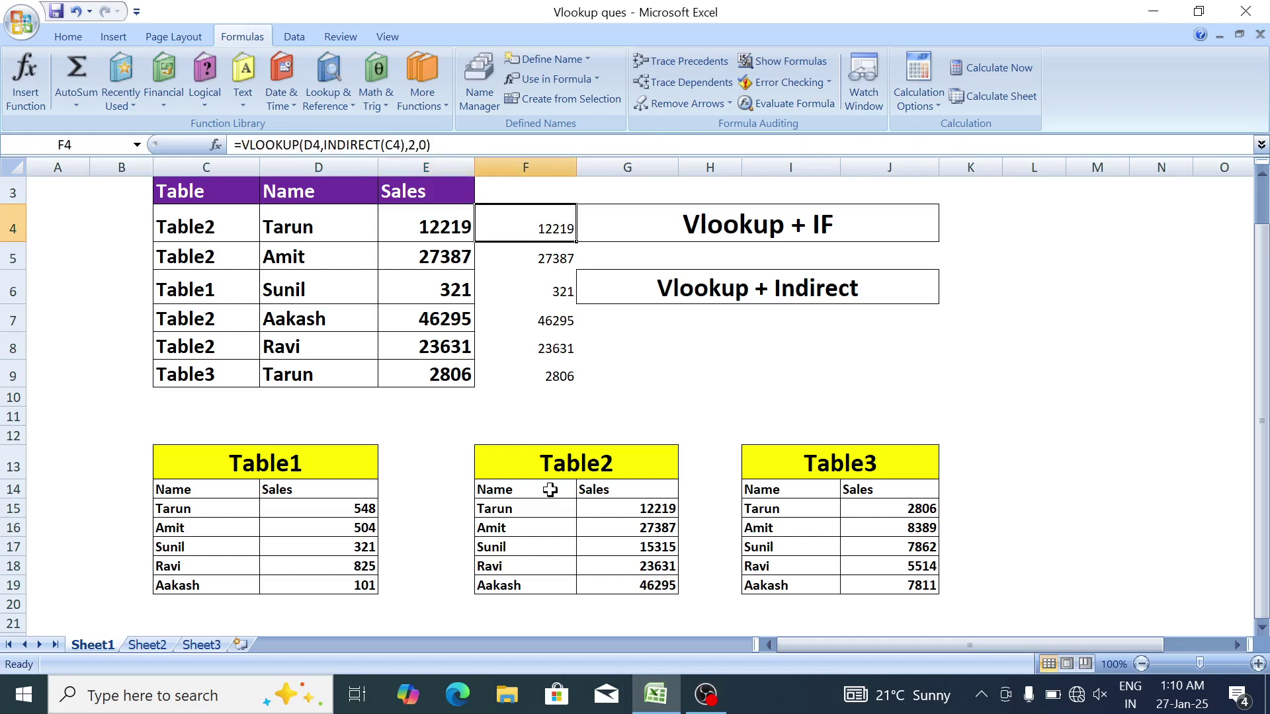
pyautogui.press('Left')
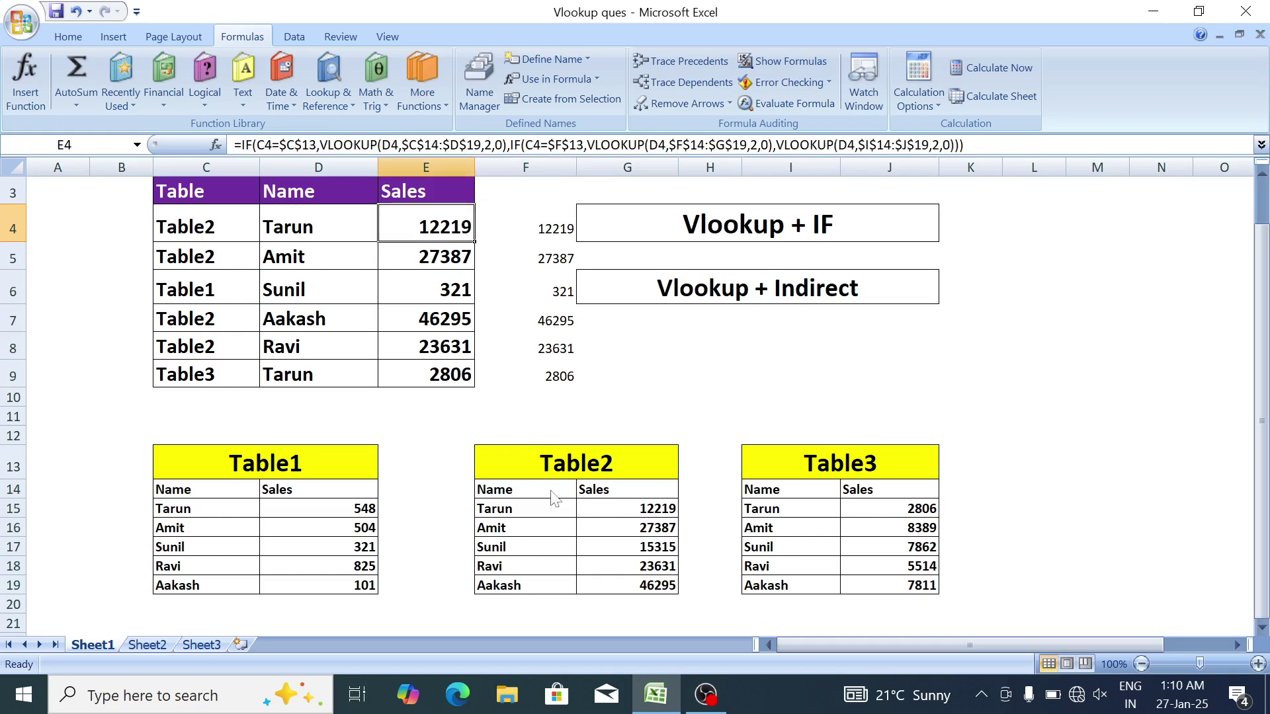
pyautogui.press('Right')
pyautogui.hotkey('ctrl', 'shift', 'Down')
pyautogui.press('Down')
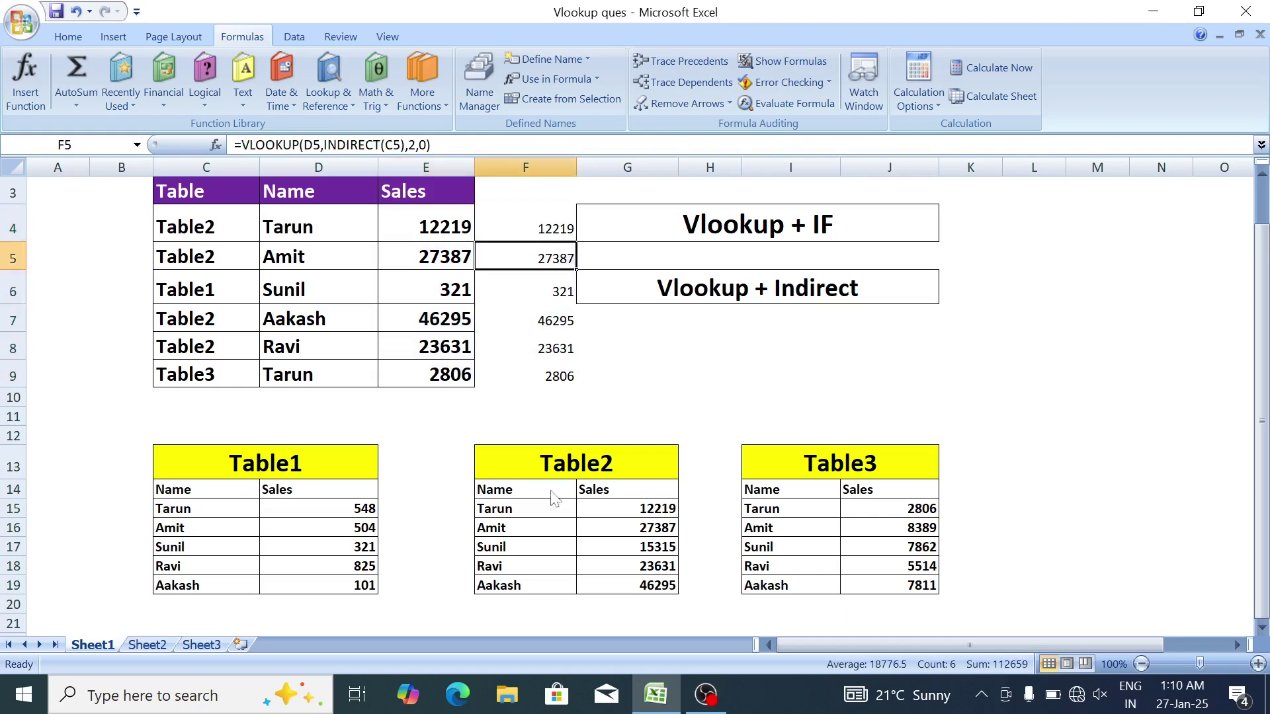
pyautogui.press('Up')
pyautogui.press('Left')
pyautogui.hotkey('ctrl', 'shift', 'Down')
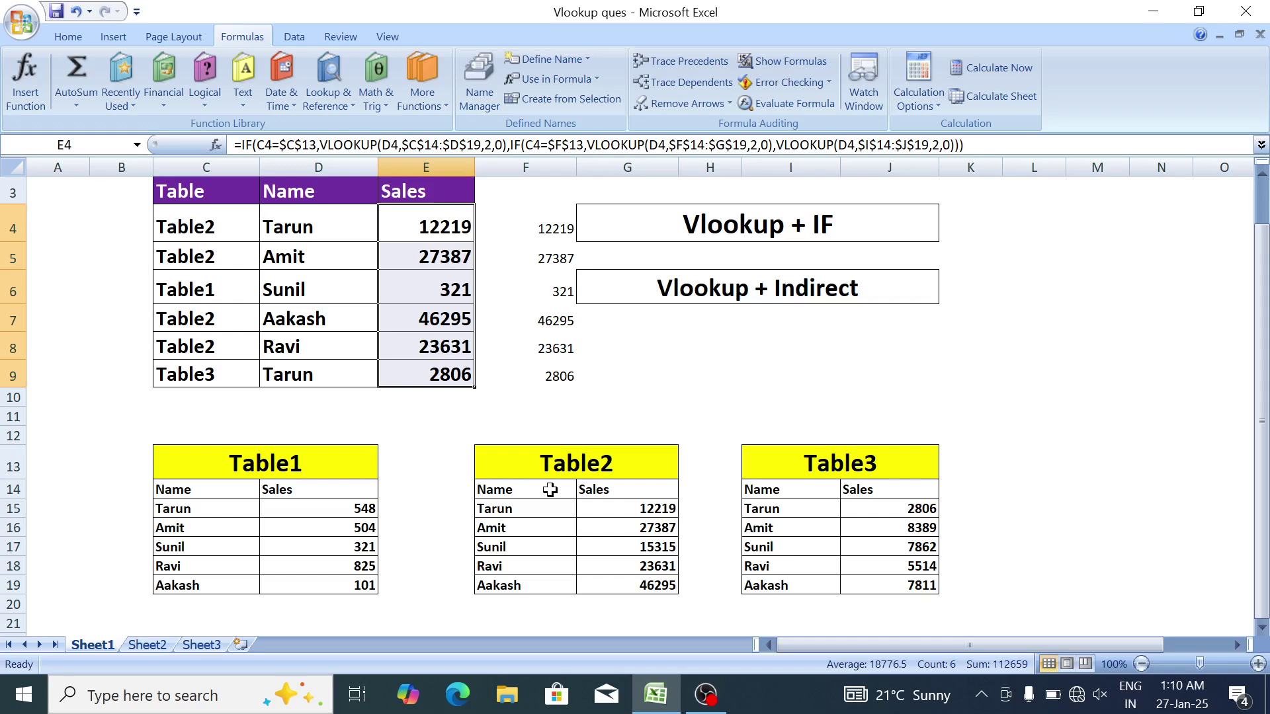
# Select the Table2 data range F14:G19 to check its defined name.
pyautogui.press('Right')
pyautogui.press('Down')
pyautogui.press('Down')
pyautogui.press('Down')
pyautogui.press('Down')
pyautogui.press('Down')
pyautogui.press('Down')
pyautogui.press('Down')
pyautogui.press('Down')
pyautogui.press('Down')
pyautogui.press('Down')
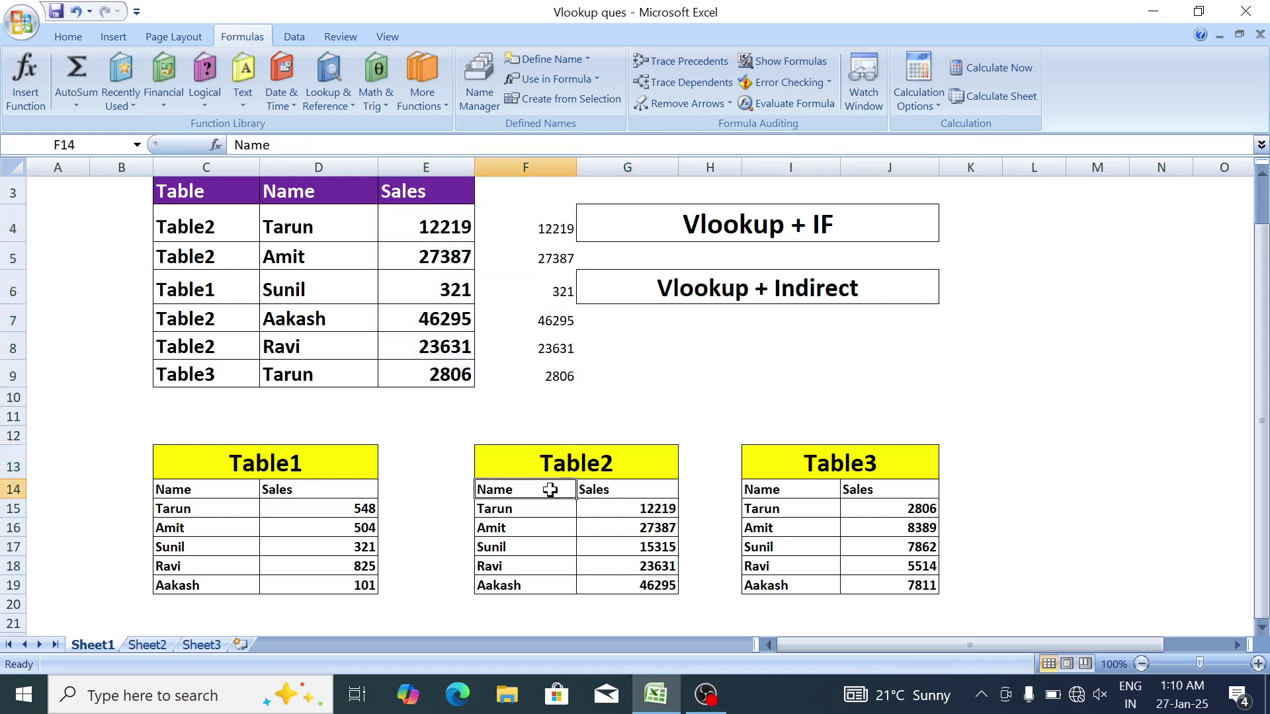
pyautogui.hotkey('ctrl', 'shift', 'Down')
pyautogui.hotkey('ctrl', 'shift', 'Right')
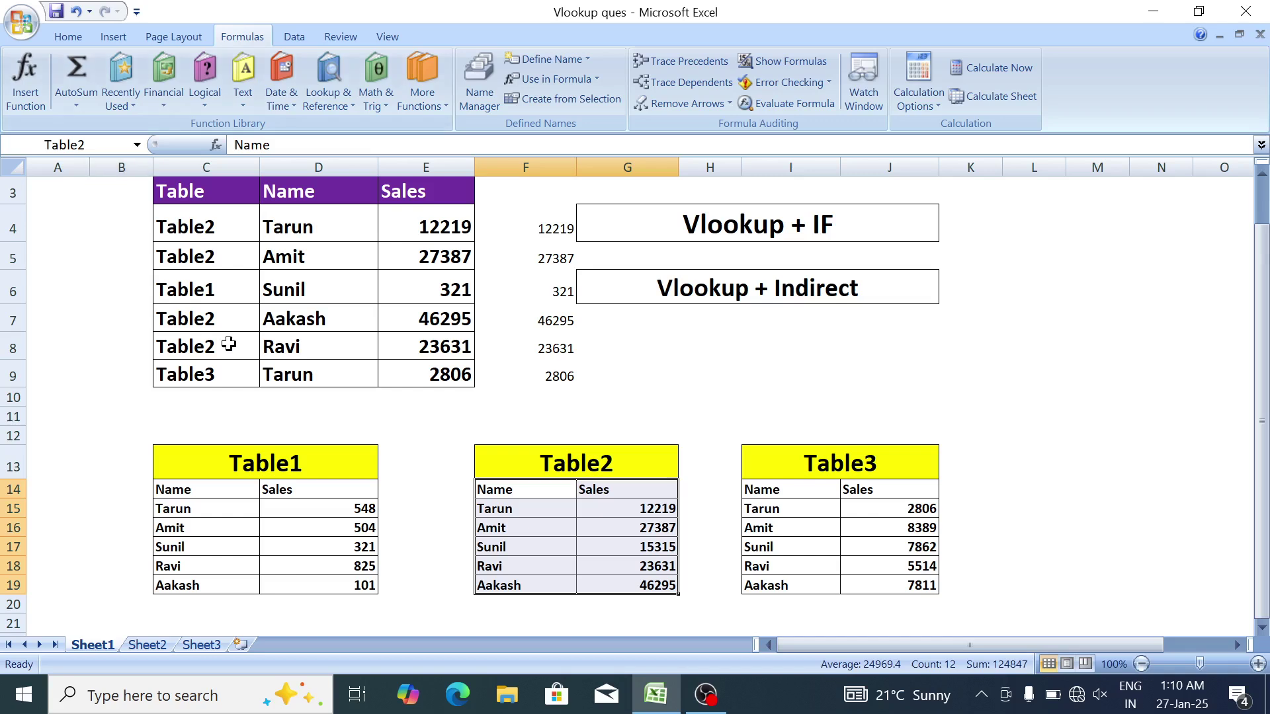
# Select the Table1 data range C14:D19 to check its defined name.
pyautogui.press('Down')
pyautogui.press('Left')
pyautogui.press('Left')
pyautogui.press('Left')
pyautogui.press('Up')
pyautogui.press('Left')
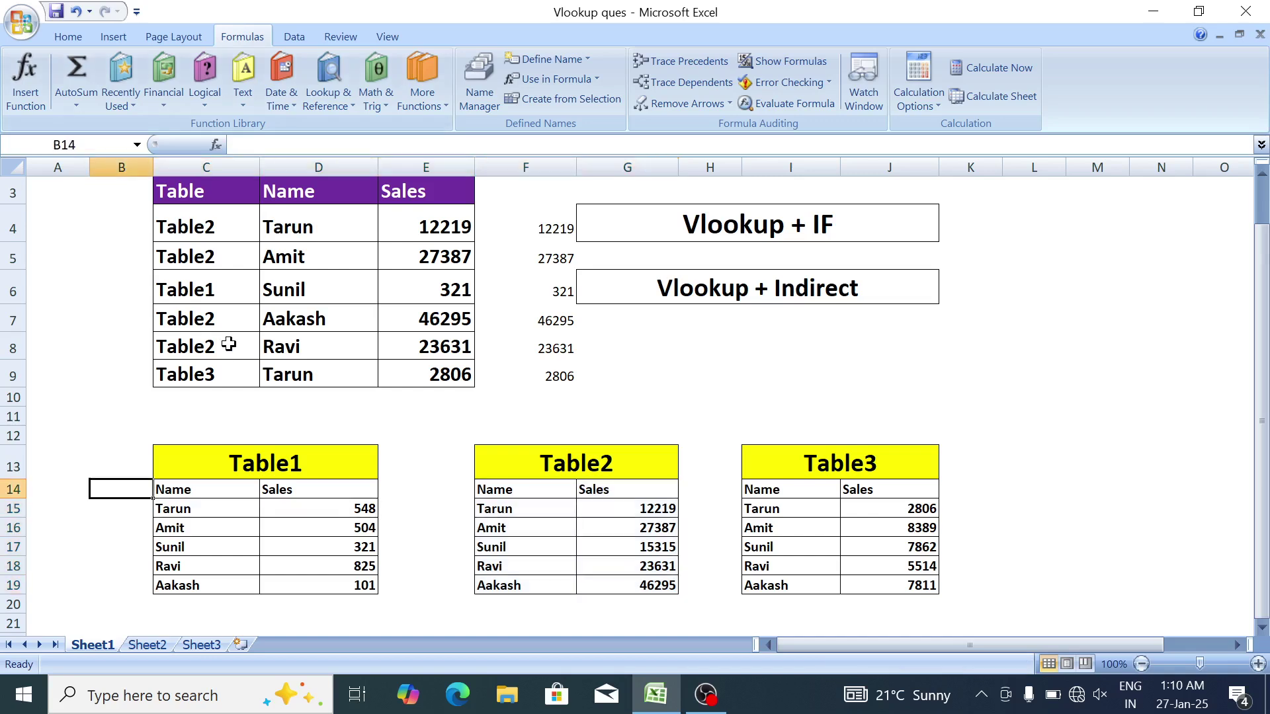
pyautogui.press('Right')
pyautogui.hotkey('ctrl', 'shift', 'Down')
pyautogui.hotkey('ctrl', 'shift', 'Right')
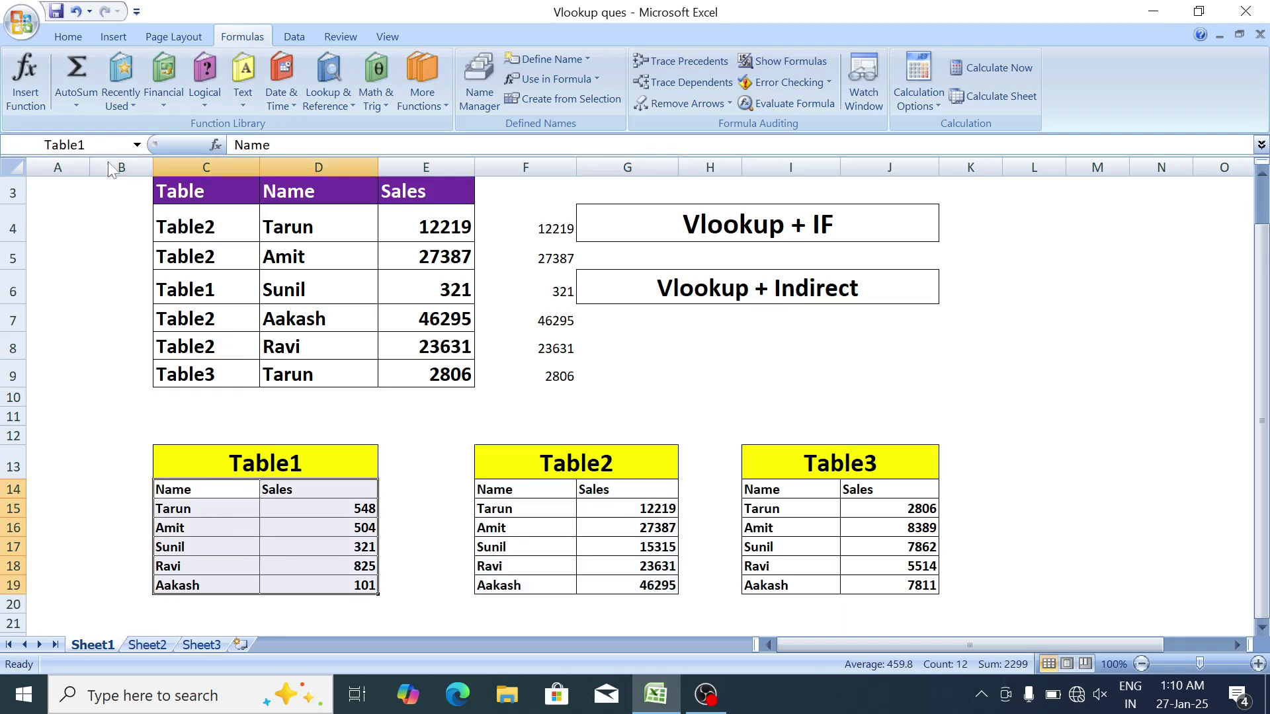
pyautogui.click(306, 394)
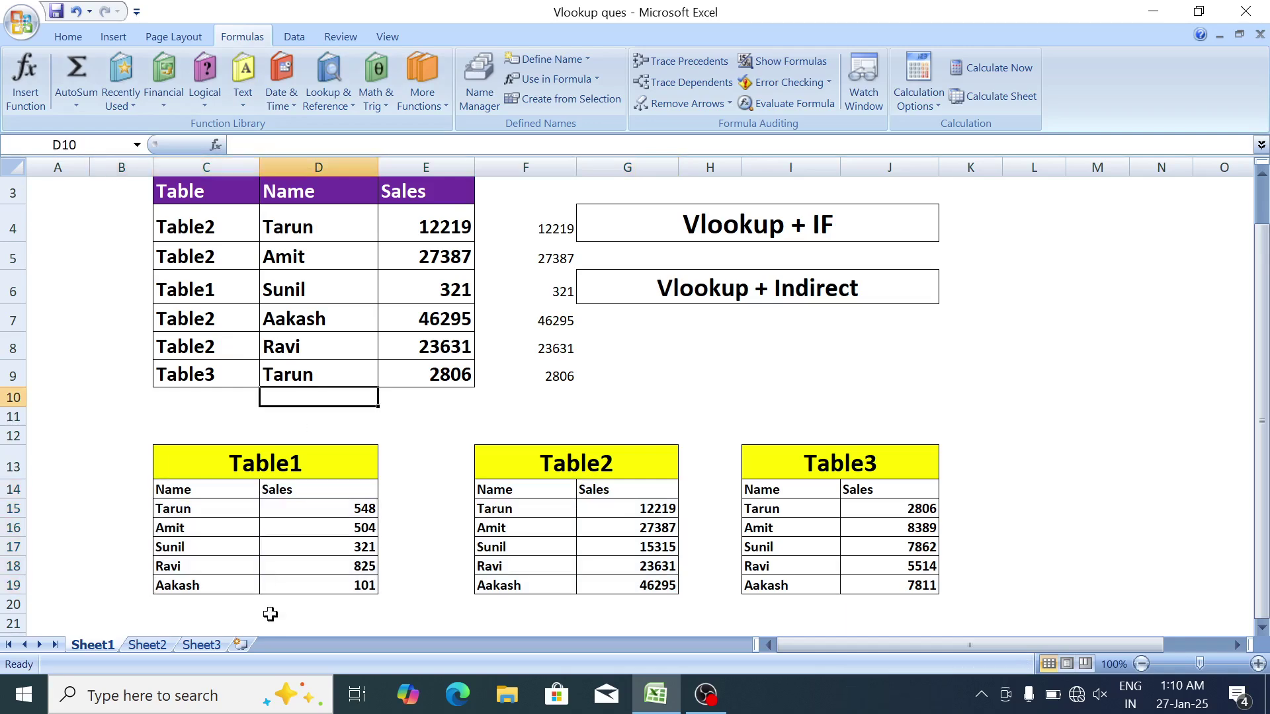
# Switch to Sheet3 and select the Hindi marks in C5:C15 to check their range name.
pyautogui.click(198, 646)
pyautogui.click(390, 527)
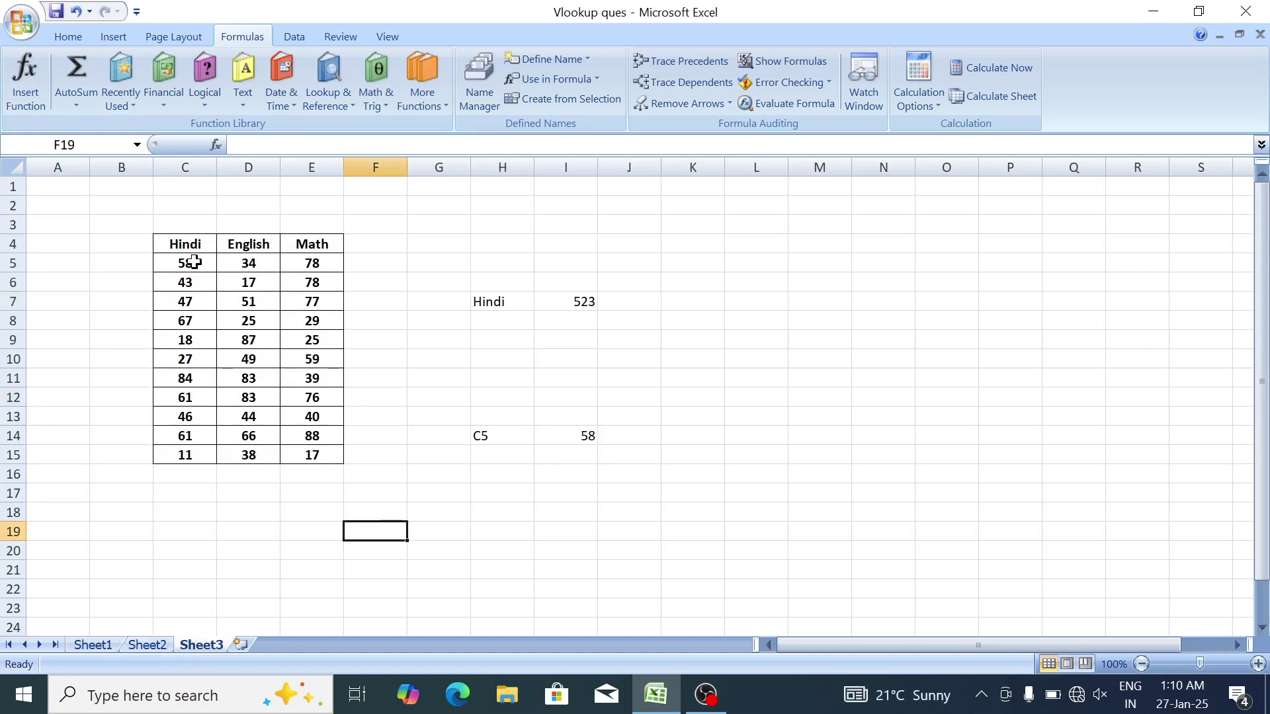
pyautogui.moveTo(187, 262); pyautogui.dragTo(183, 453)
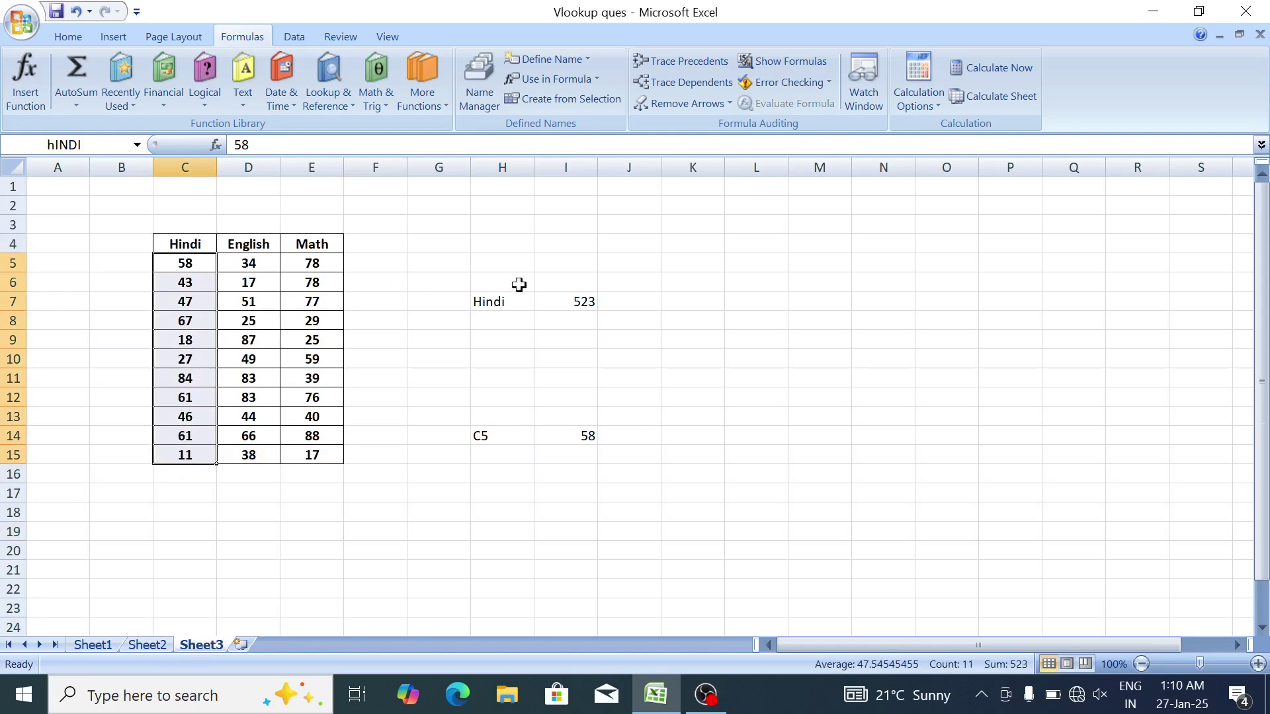
# Enter the heading Hindi in L4 of Sheet3.
pyautogui.click(765, 256)
pyautogui.write('Hindi')
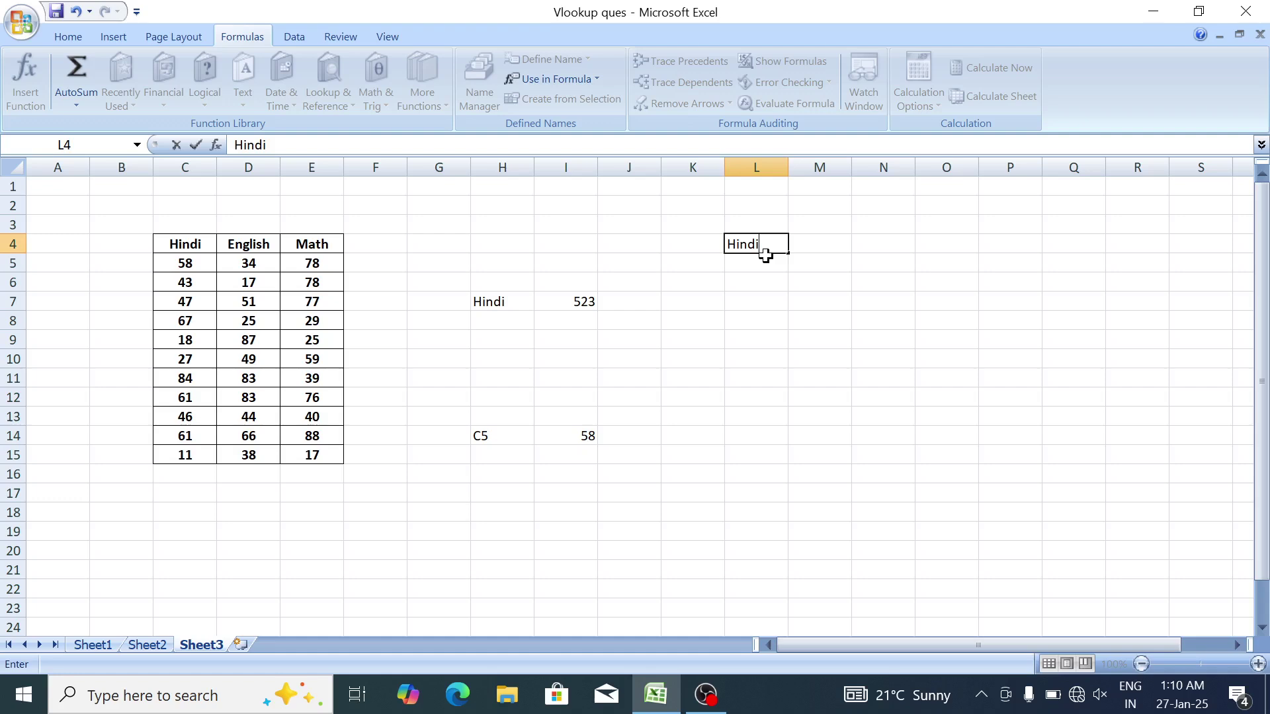
pyautogui.press('Return')
# Enter =RANDBETWEEN(100,999) in L5, below the new Hindi heading.
pyautogui.write('=')
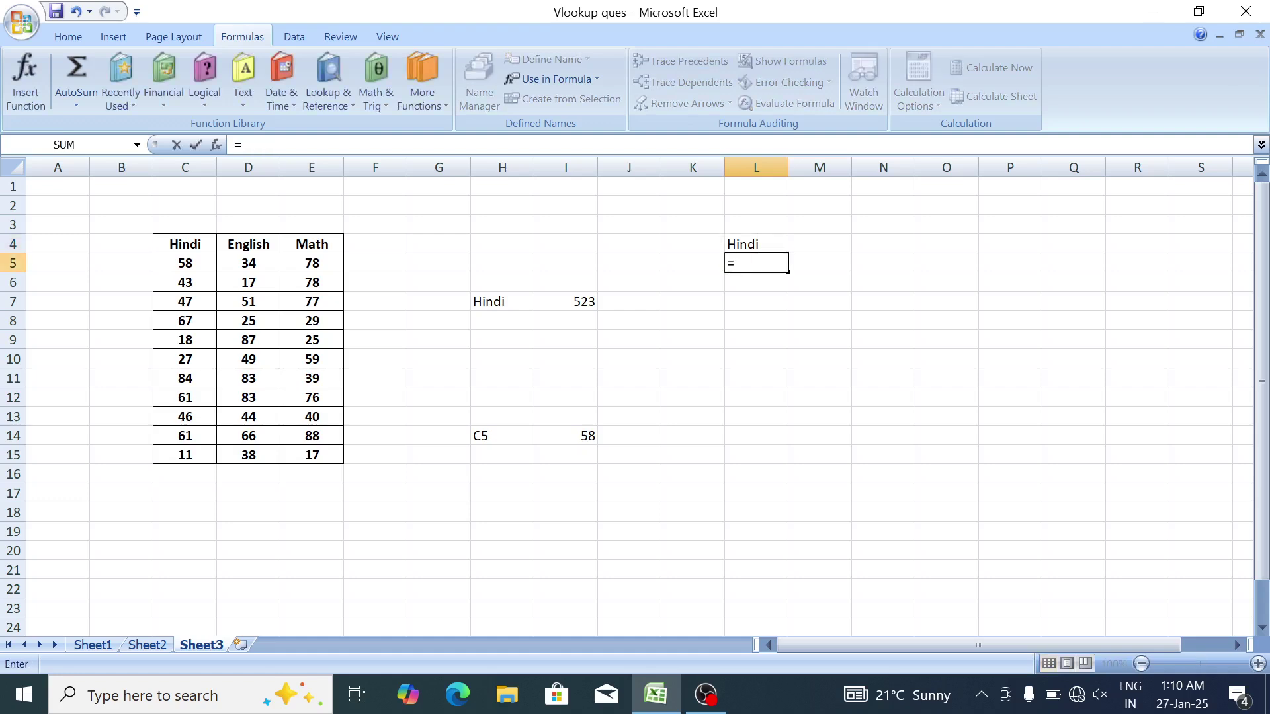
pyautogui.click(784, 244)
pyautogui.press('BackSpace')
pyautogui.press('BackSpace')
pyautogui.write('r')
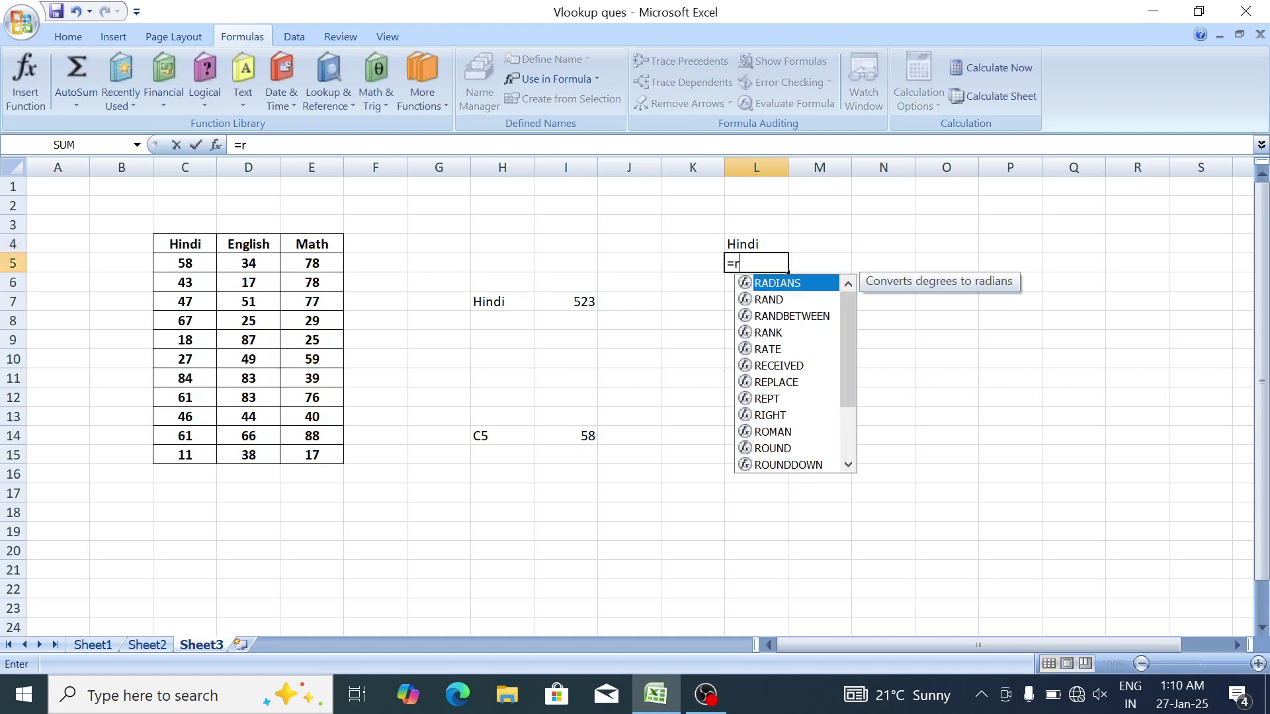
pyautogui.write('an')
pyautogui.press('Down')
pyautogui.press('Tab')
pyautogui.write('100')
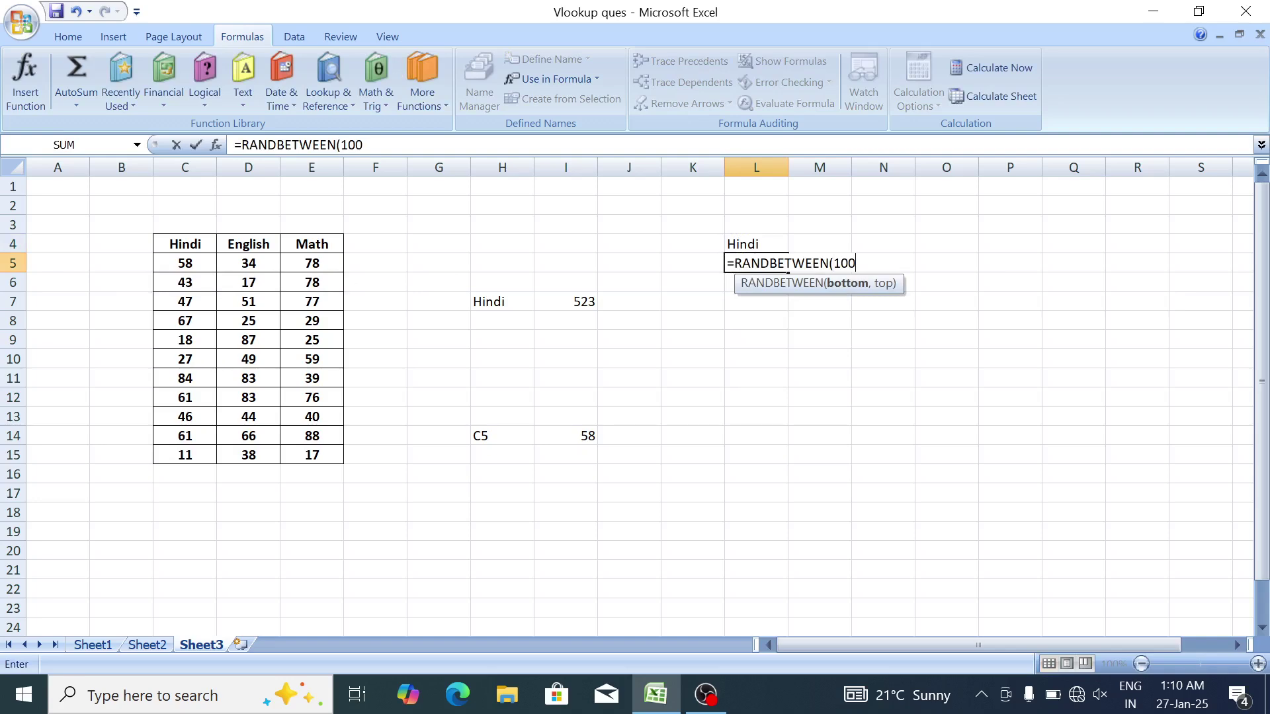
pyautogui.write(',999')
pyautogui.press('Return')
# Fill the RANDBETWEEN formula from L5 down to L18.
pyautogui.moveTo(765, 263); pyautogui.dragTo(765, 303)
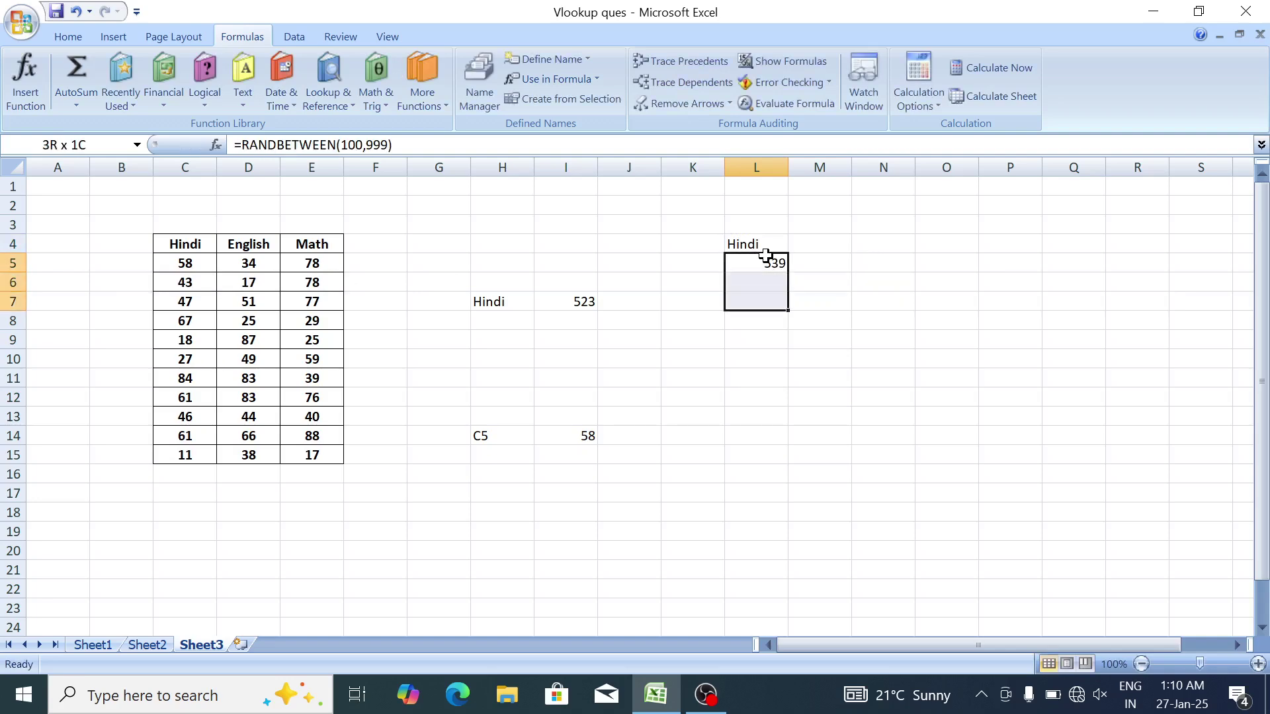
pyautogui.hotkey('shift', 'Down')
pyautogui.hotkey('shift', 'Down')
pyautogui.hotkey('shift', 'Down')
pyautogui.hotkey('shift', 'Down')
pyautogui.hotkey('shift', 'Down')
pyautogui.hotkey('shift', 'Down')
pyautogui.hotkey('shift', 'Down')
pyautogui.hotkey('shift', 'Down')
pyautogui.hotkey('shift', 'Down')
pyautogui.hotkey('shift', 'Down')
pyautogui.hotkey('shift', 'Down')
pyautogui.hotkey('ctrl', 'd')
# Replace the random number formulas in L5:L18 with their static values.
pyautogui.hotkey('ctrl', 'c')
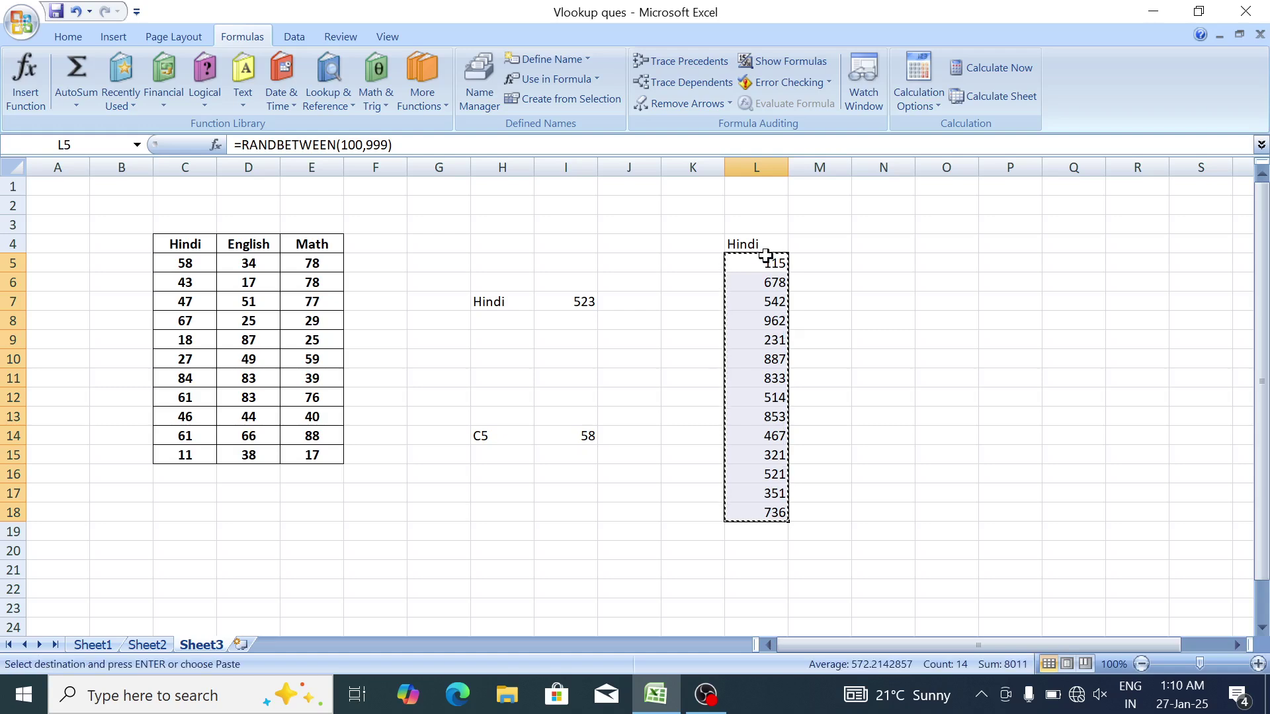
pyautogui.hotkey('alt', 'h')
pyautogui.press('v')
pyautogui.press('v')
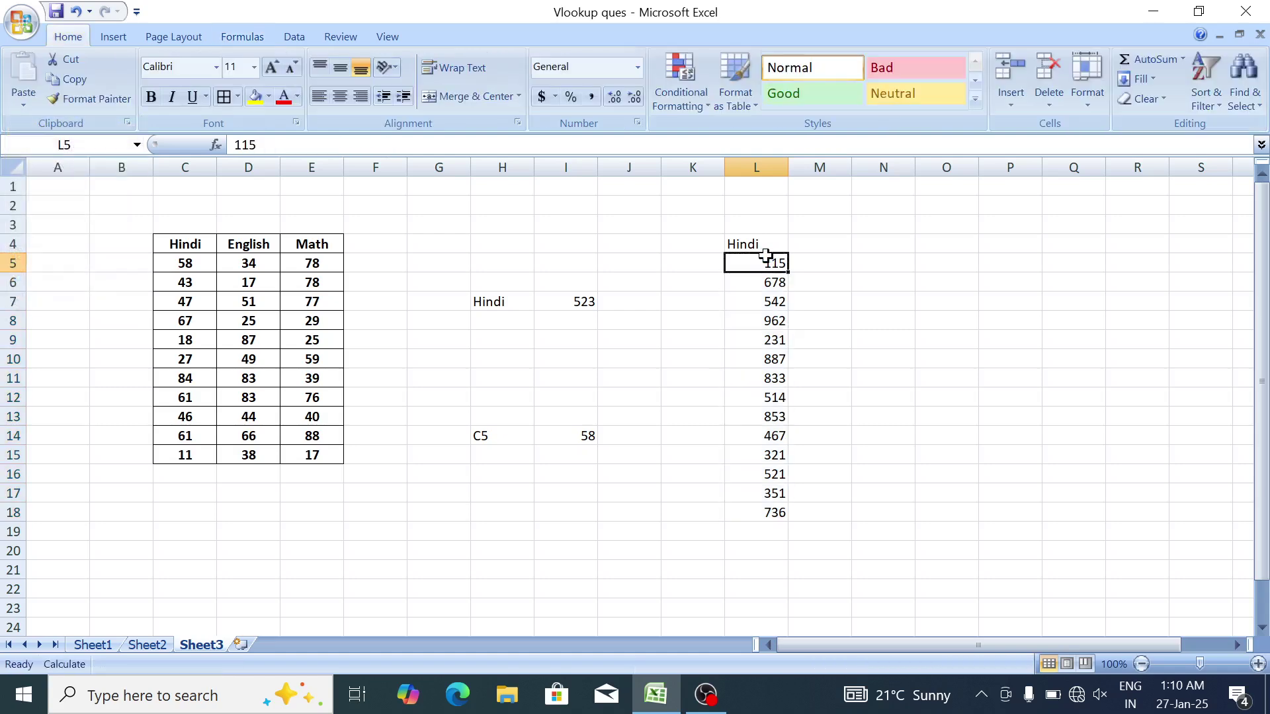
# Try to name the range L5:L18 Hindi while that name still belongs to C5:C15.
pyautogui.moveTo(756, 263); pyautogui.dragTo(762, 515)
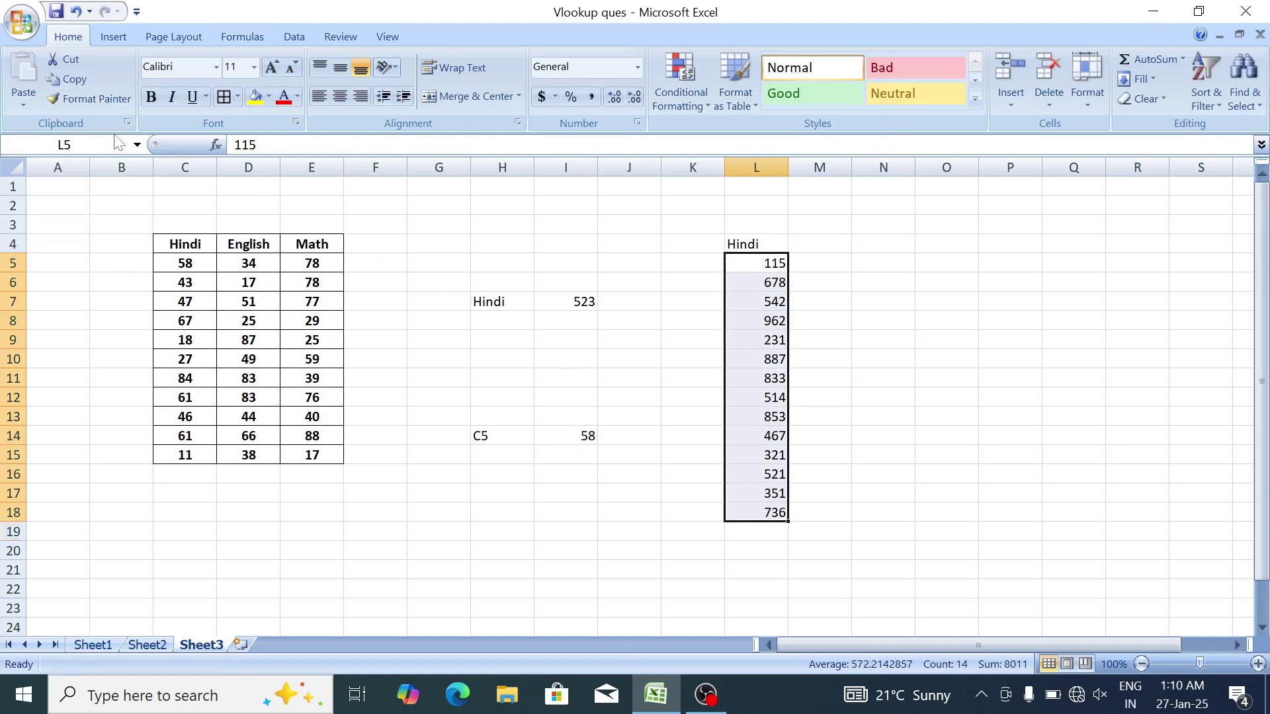
pyautogui.click(64, 145)
pyautogui.press('Return')
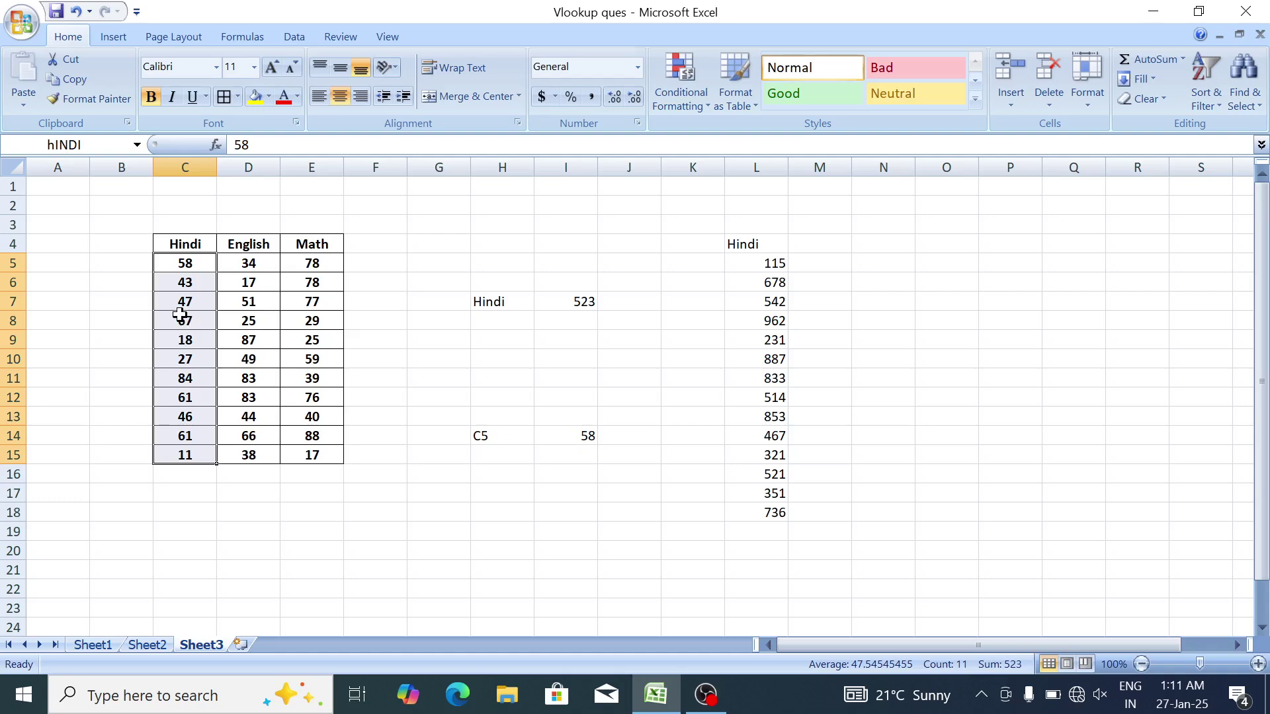
# Delete the existing defined name hINDI from the workbook and close the name list.
pyautogui.click(506, 303)
pyautogui.click(516, 338)
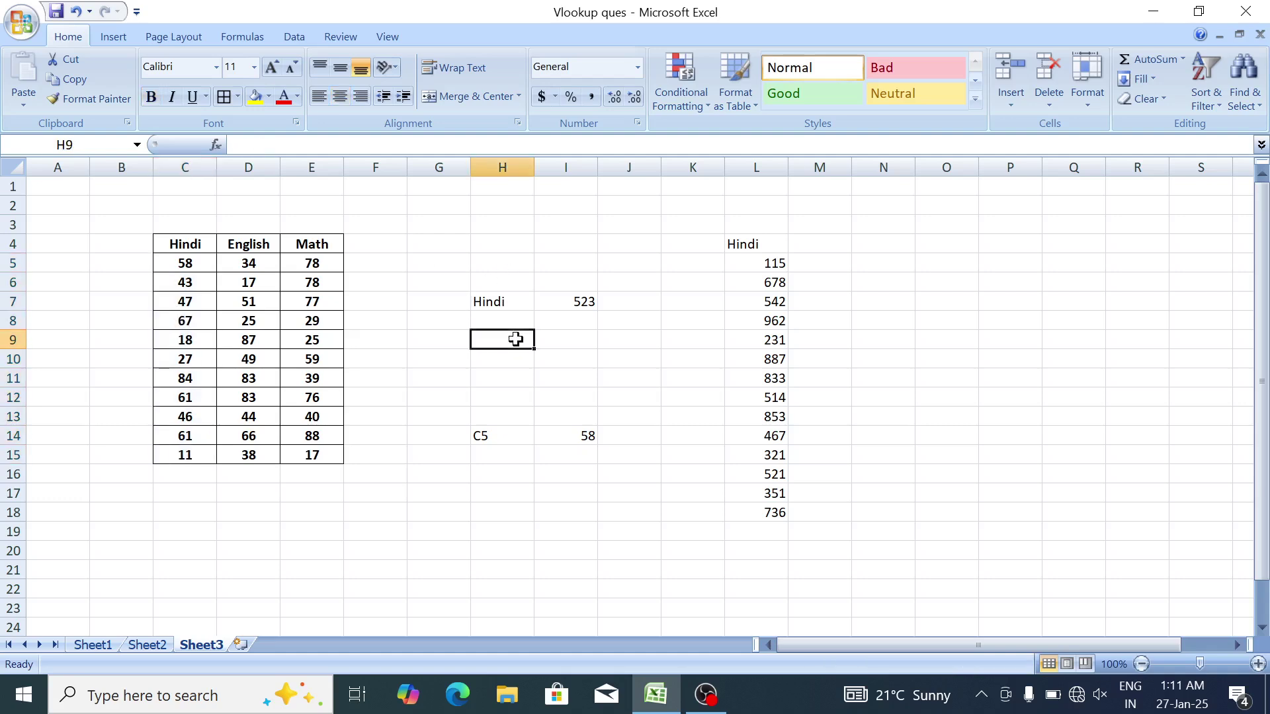
pyautogui.click(258, 41)
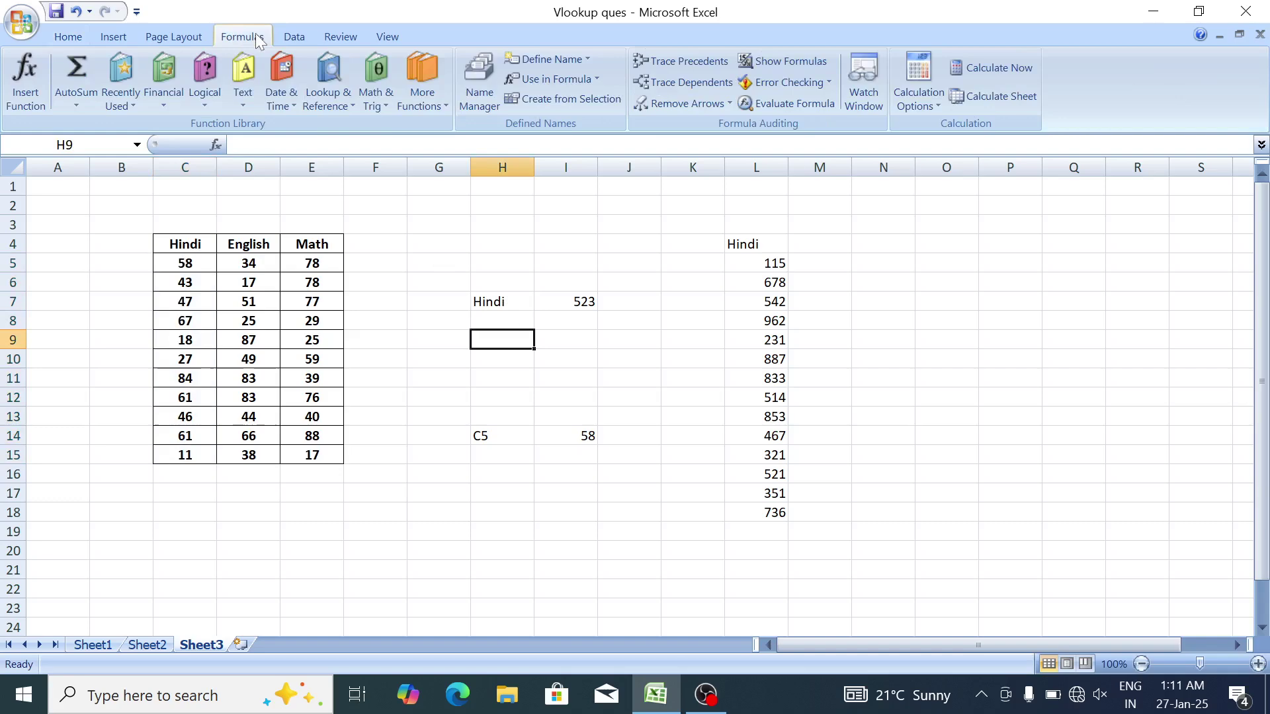
pyautogui.click(477, 93)
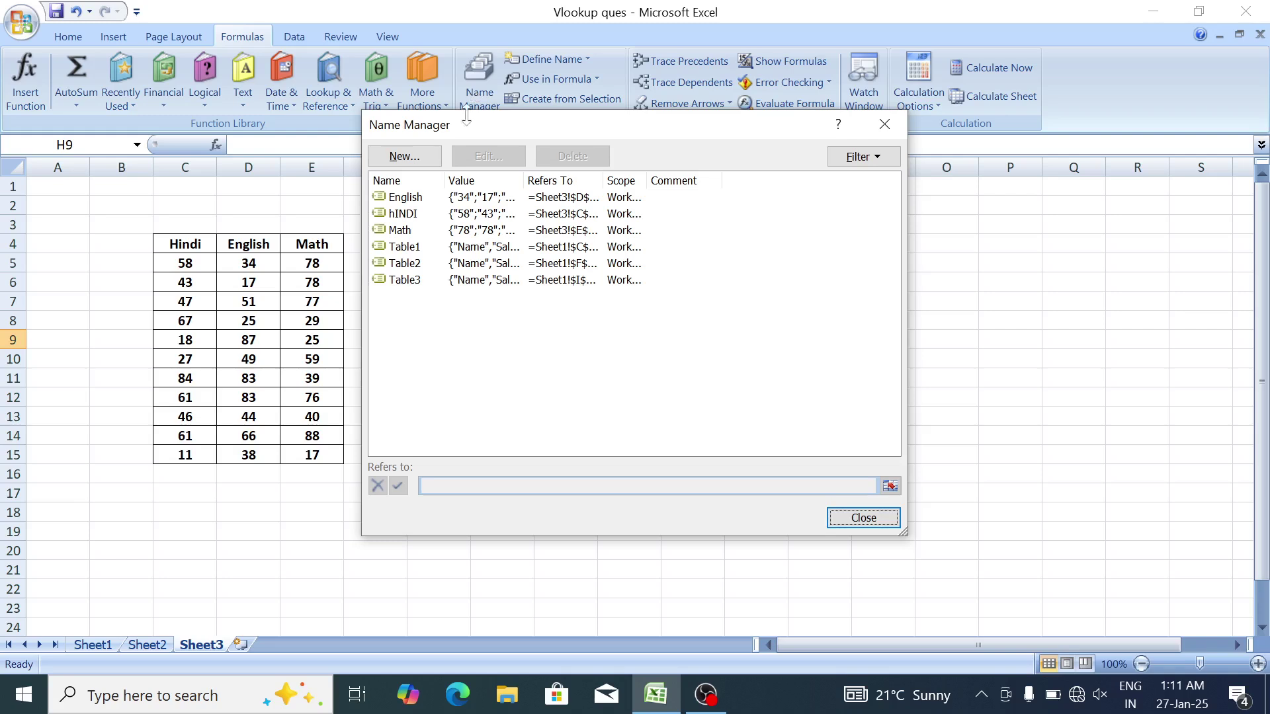
pyautogui.click(432, 215)
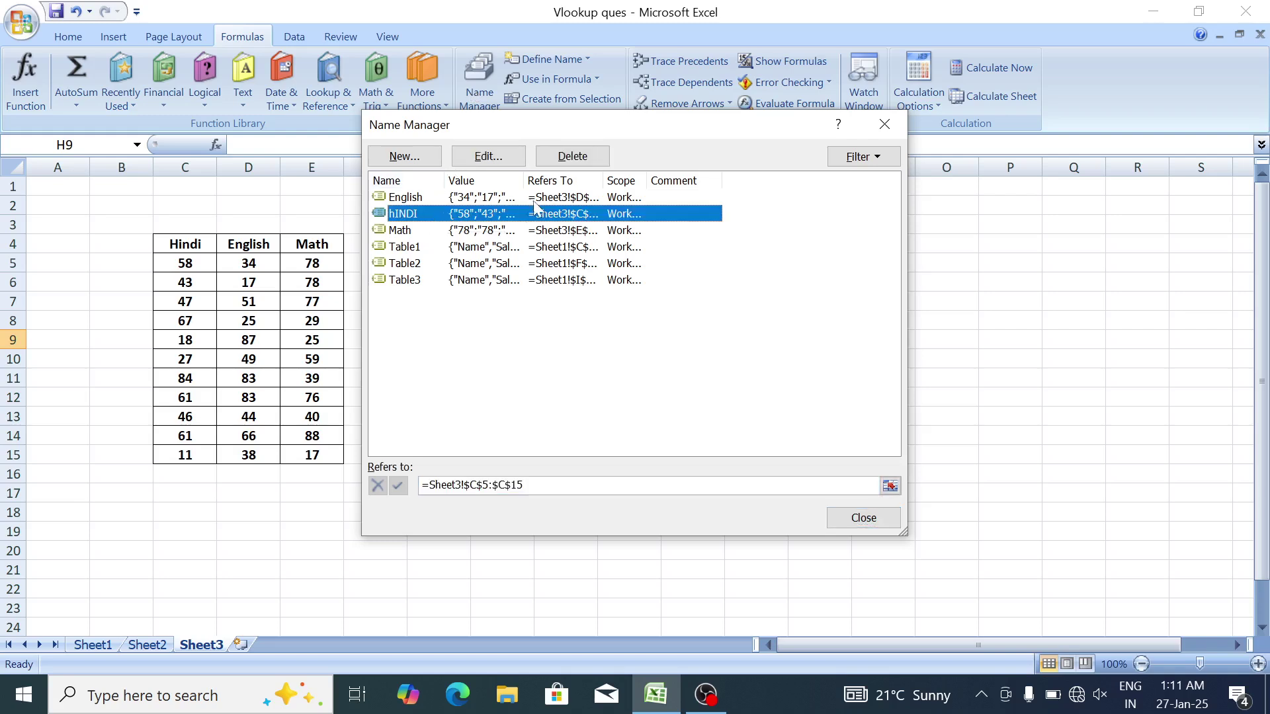
pyautogui.click(569, 158)
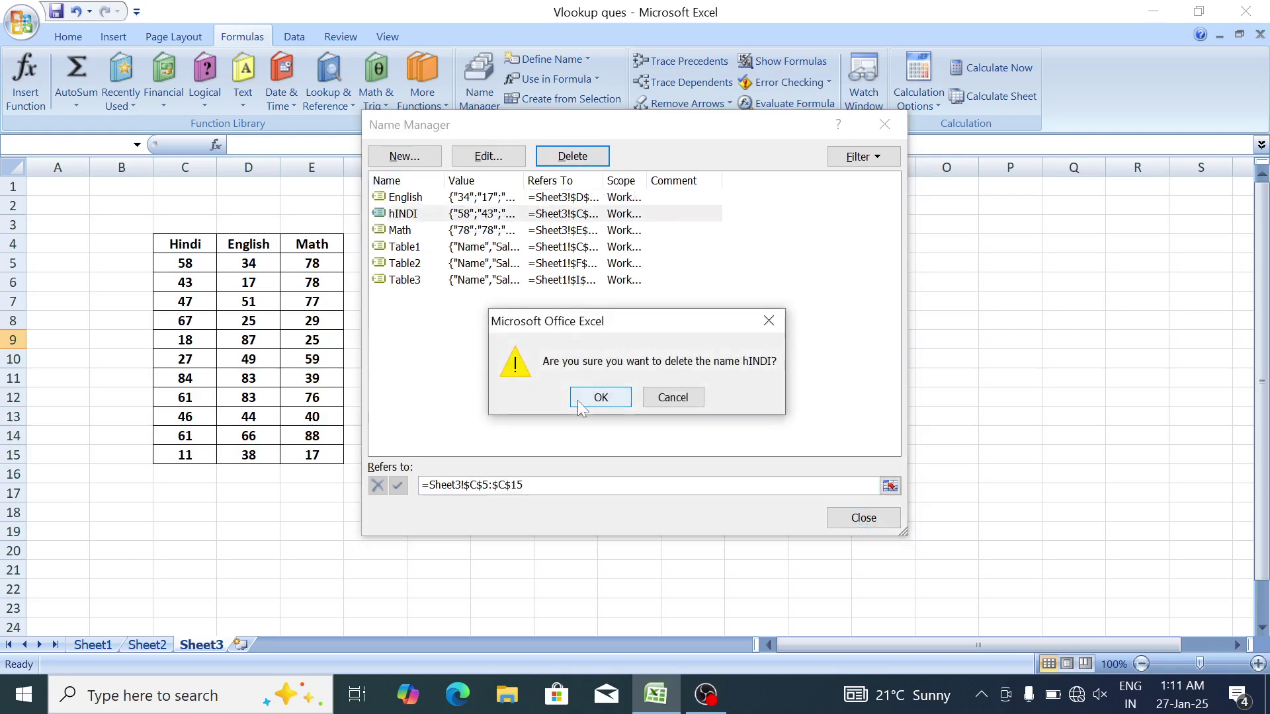
pyautogui.click(582, 400)
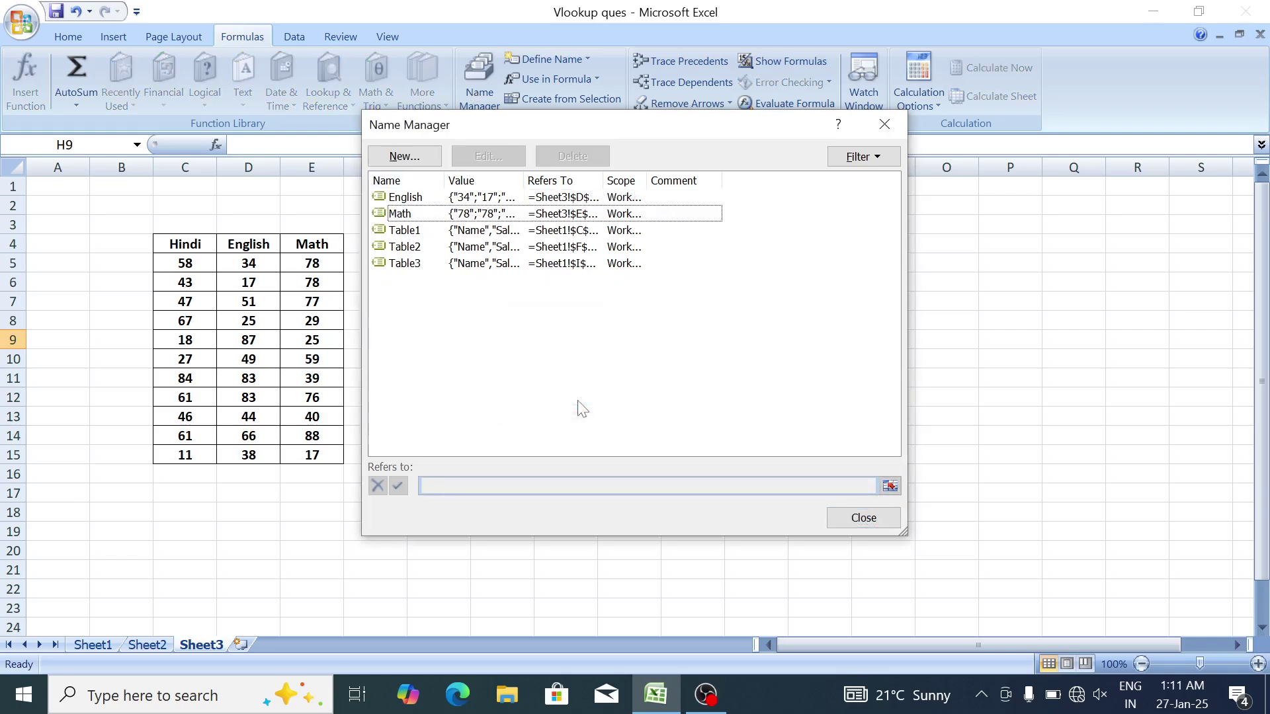
pyautogui.click(885, 124)
# Name the range L5:L18 Hindi.
pyautogui.moveTo(769, 262); pyautogui.dragTo(770, 505)
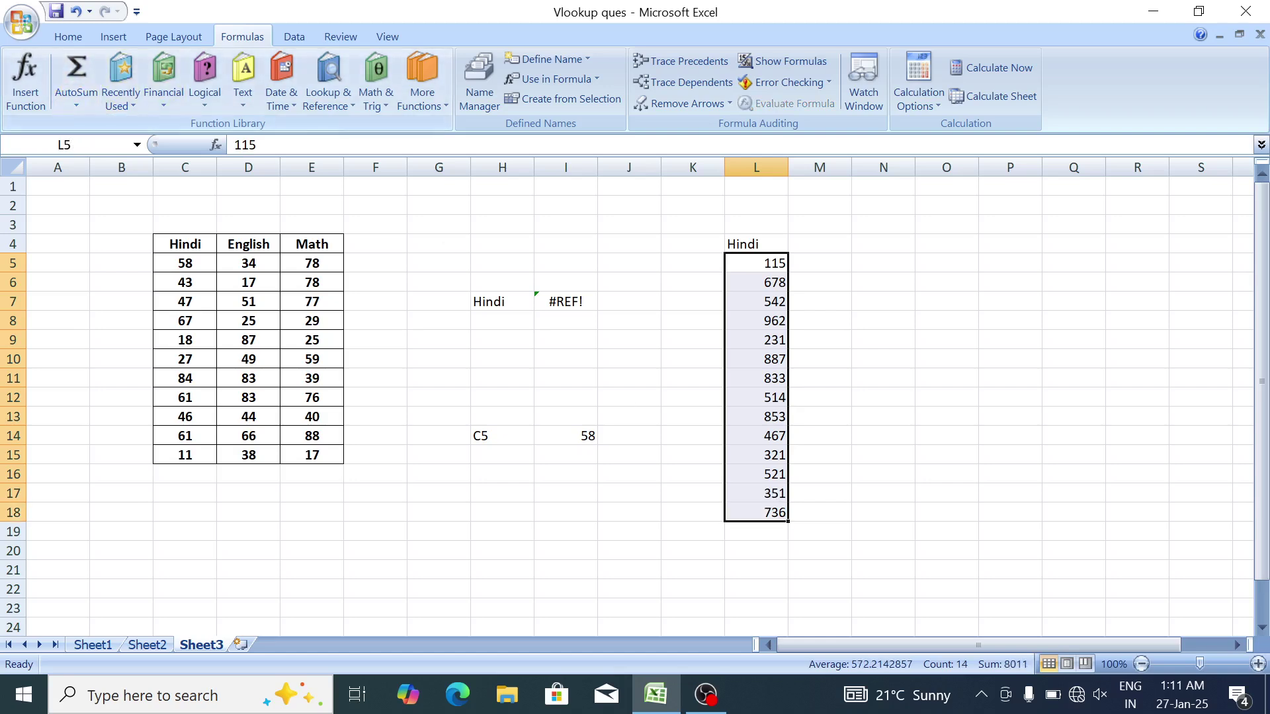
pyautogui.click(64, 144)
pyautogui.write('Hin')
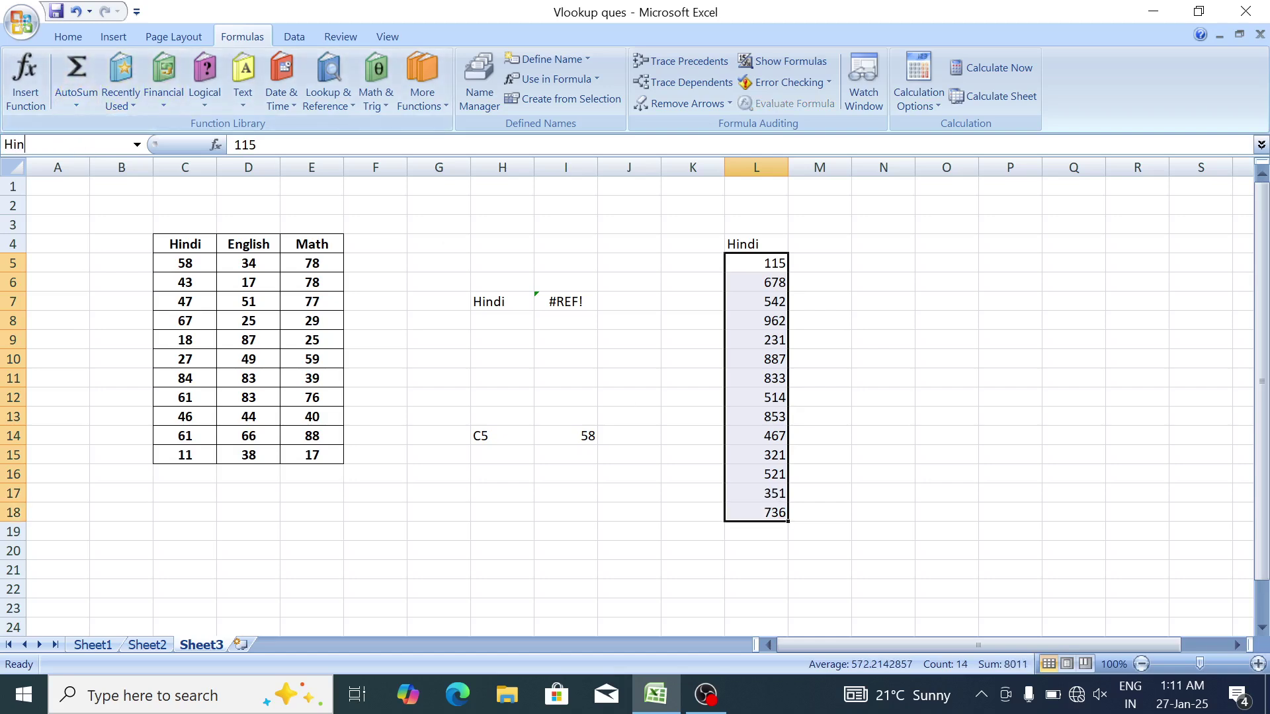
pyautogui.write('di')
pyautogui.press('Return')
# Copy the values in L8:L13 and paste them into O6:O11.
pyautogui.press('Right')
pyautogui.press('Right')
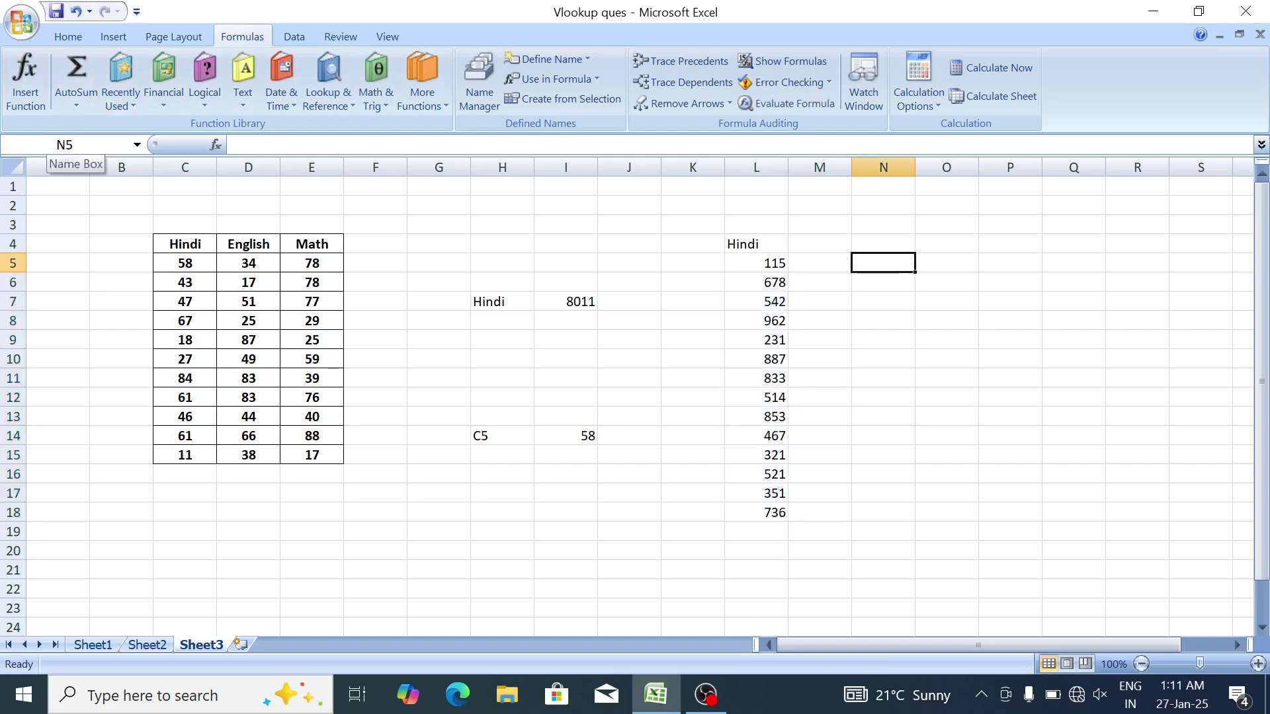
pyautogui.press('Left')
pyautogui.press('Down')
pyautogui.press('Down')
pyautogui.press('Left')
pyautogui.press('Down')
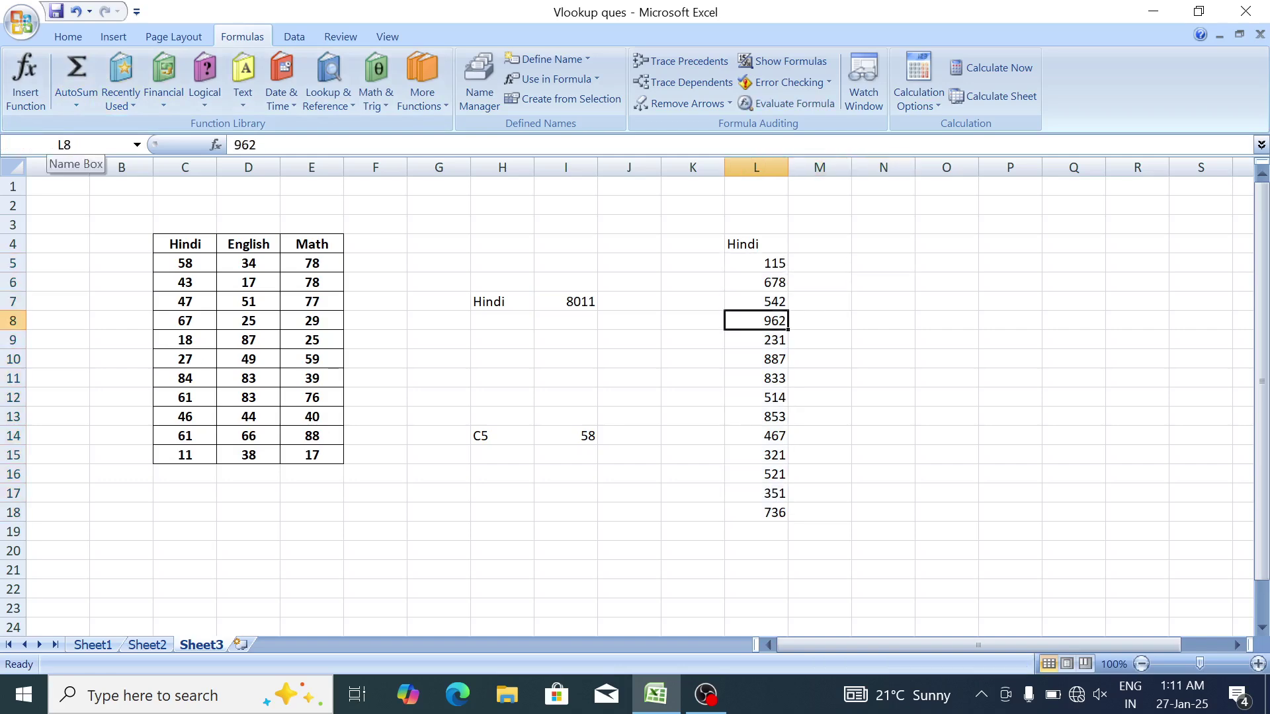
pyautogui.hotkey('shift', 'Down')
pyautogui.hotkey('shift', 'Down')
pyautogui.hotkey('shift', 'Down')
pyautogui.hotkey('shift', 'Down')
pyautogui.hotkey('shift', 'Down')
pyautogui.hotkey('ctrl', 'c')
pyautogui.press('Right')
pyautogui.press('Right')
pyautogui.press('Up')
pyautogui.press('Up')
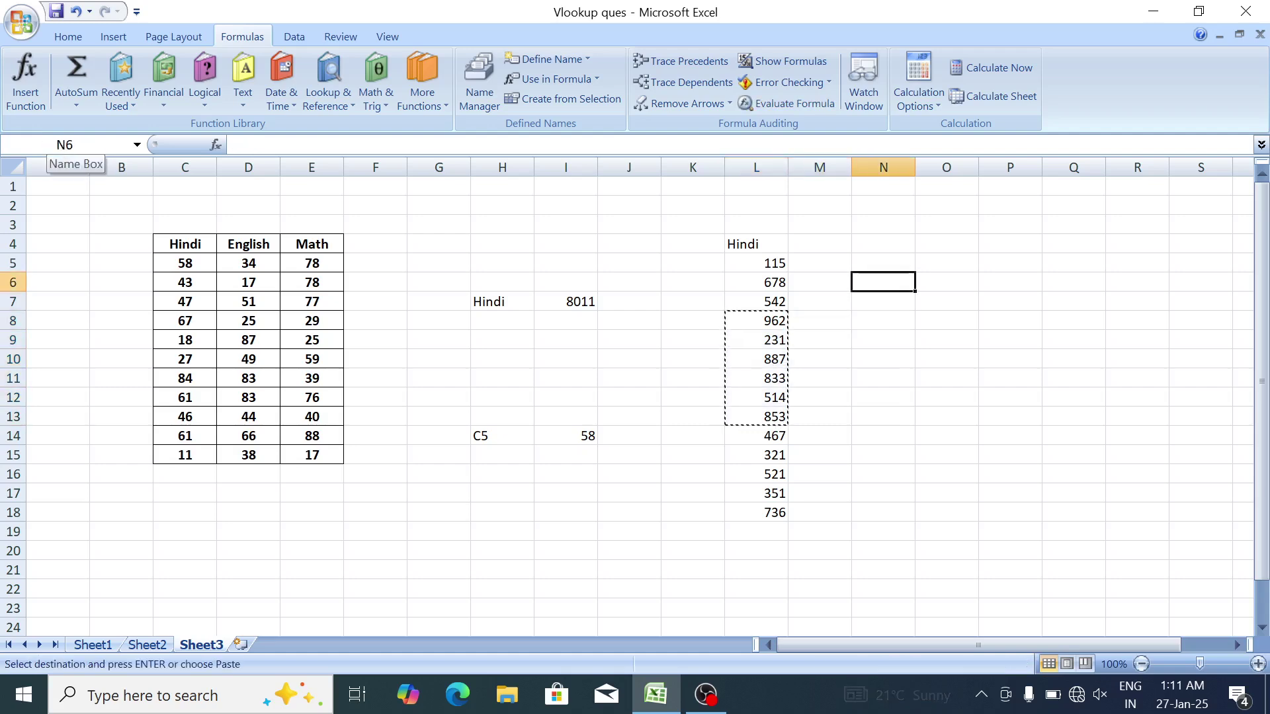
pyautogui.press('Right')
pyautogui.press('Return')
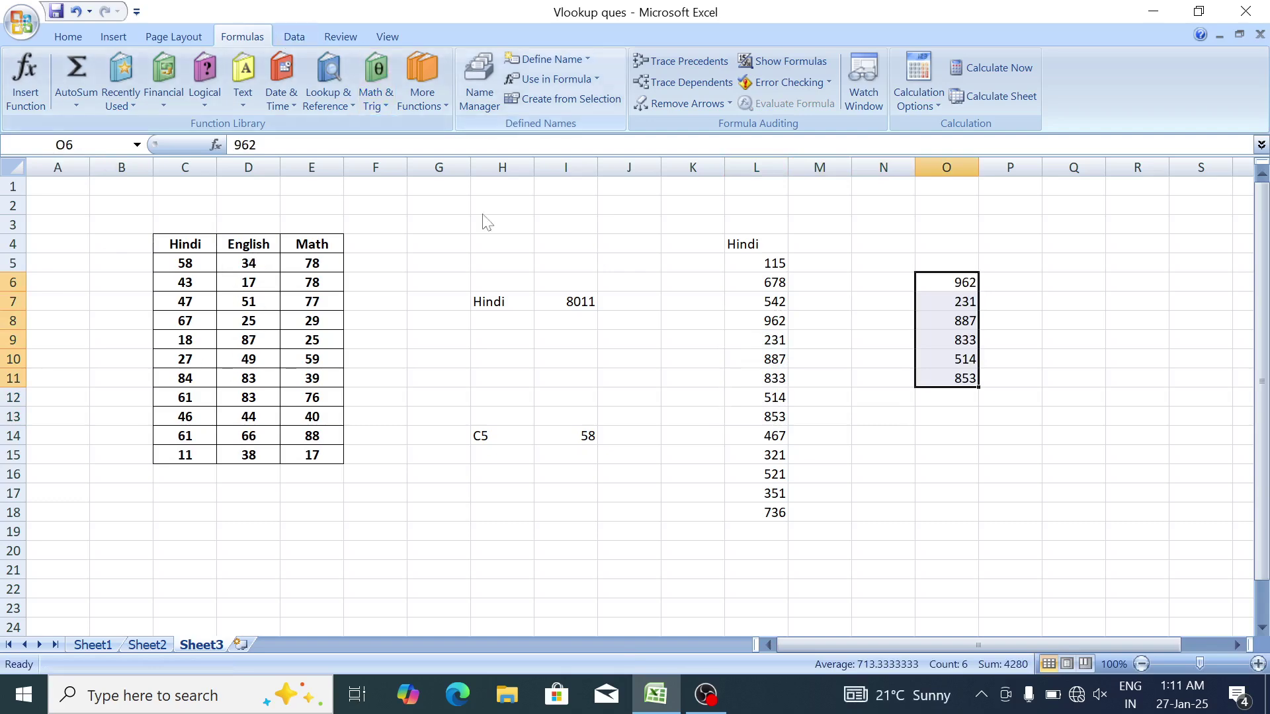
# Edit the defined name English to refer to =Sheet3!$O$6:$O$11 and close the name list.
pyautogui.click(462, 266)
pyautogui.click(479, 93)
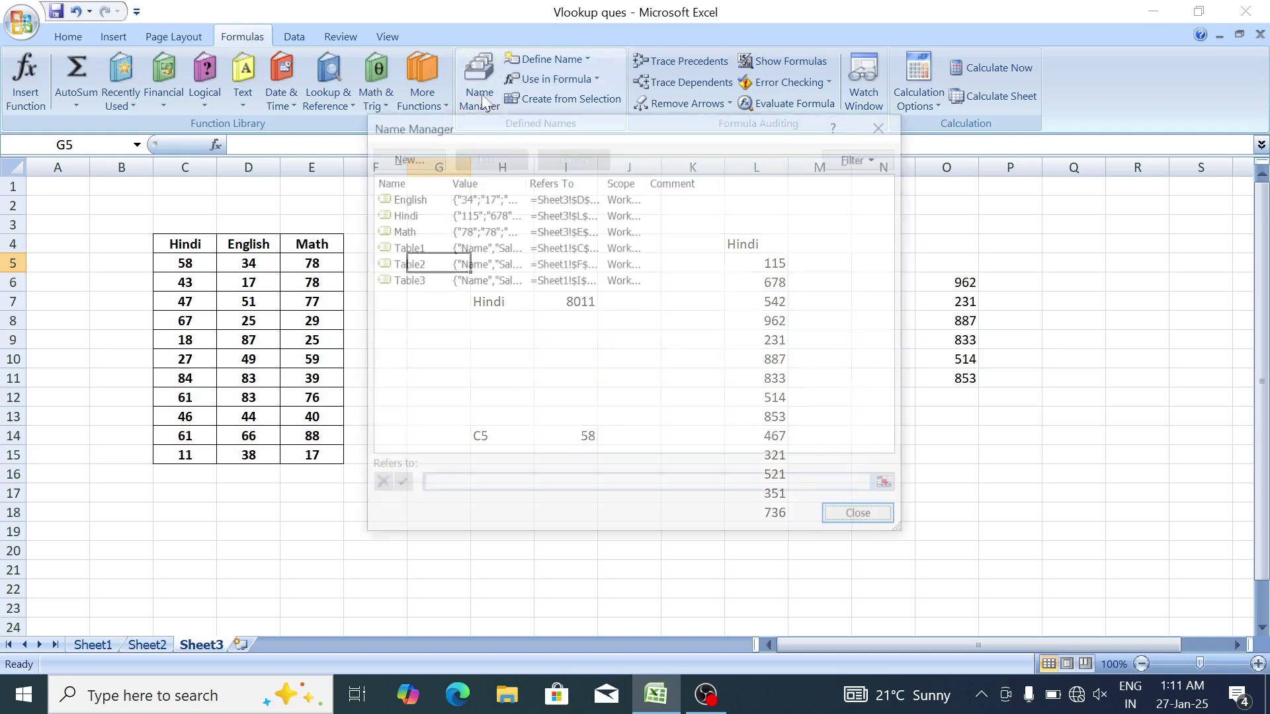
pyautogui.click(406, 197)
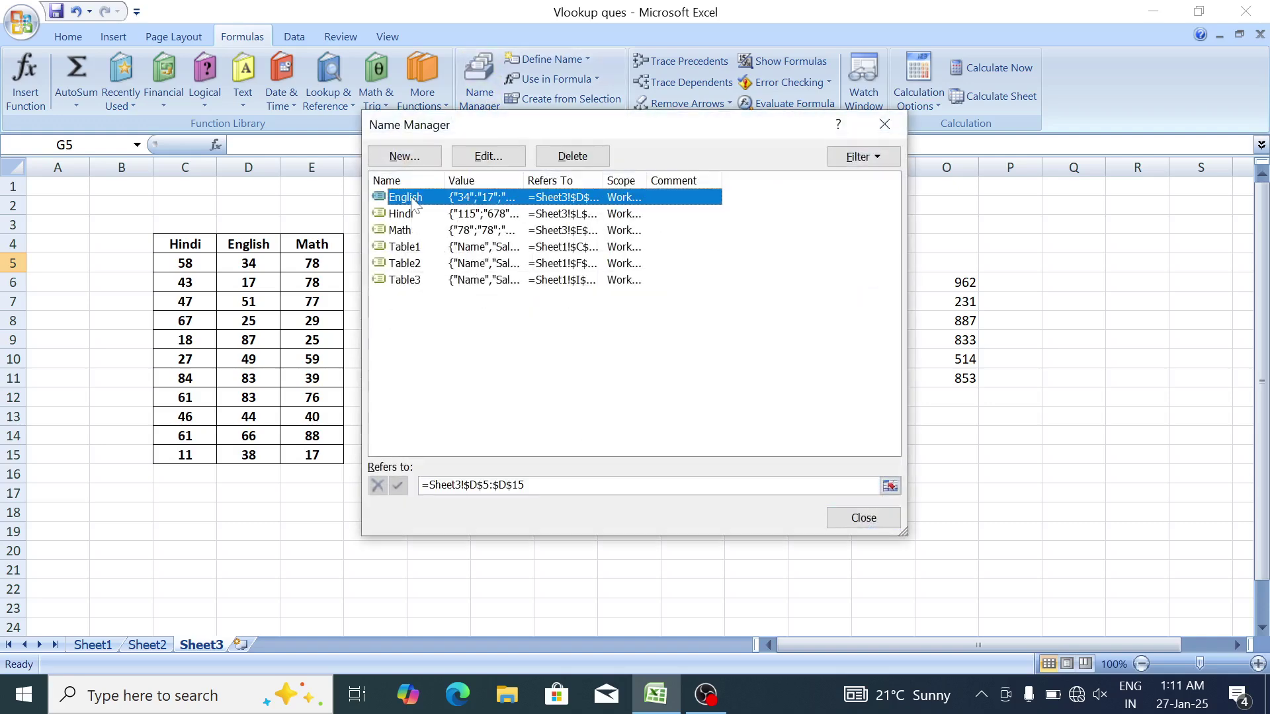
pyautogui.click(503, 160)
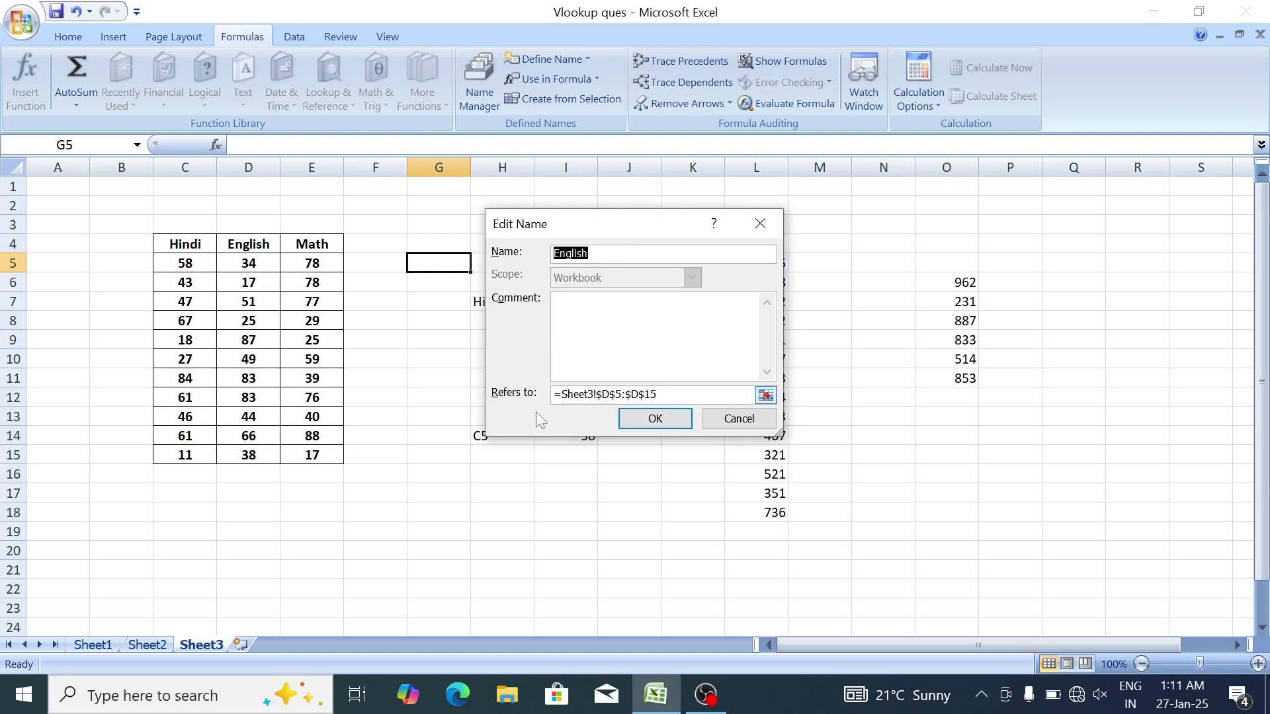
pyautogui.press('Tab')
pyautogui.press('Tab')
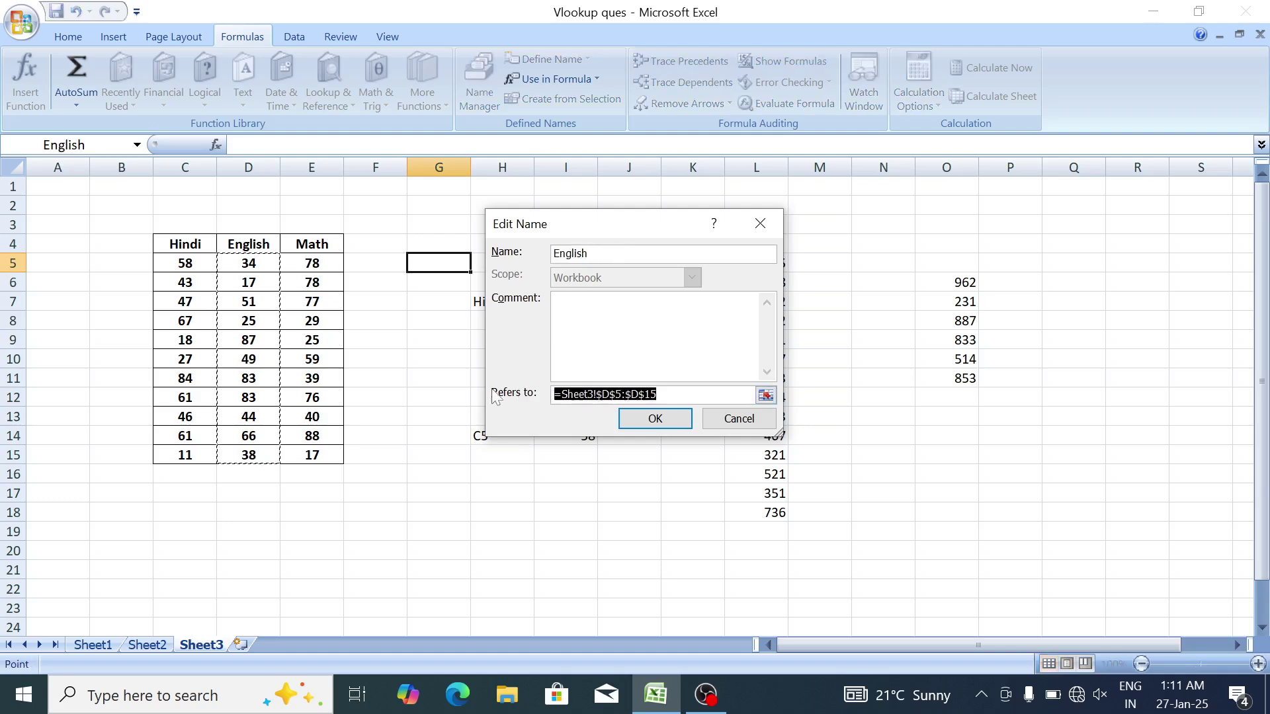
pyautogui.moveTo(932, 283); pyautogui.dragTo(939, 378)
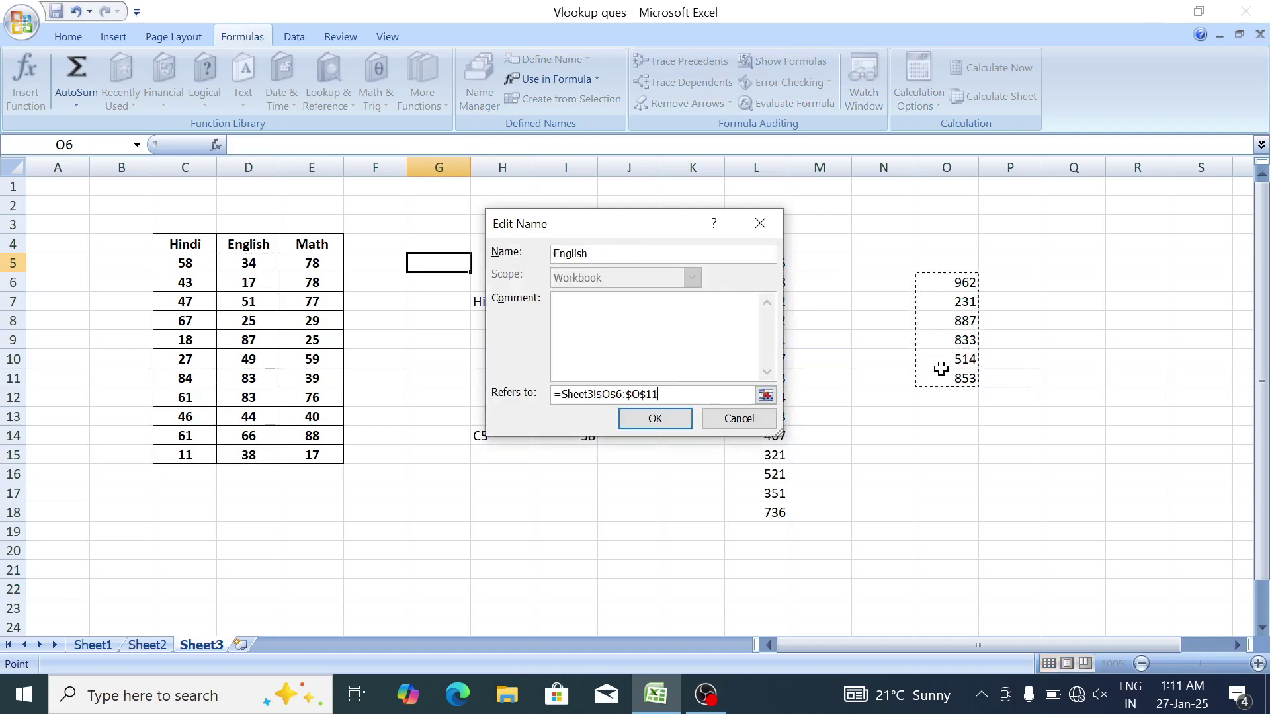
pyautogui.click(655, 420)
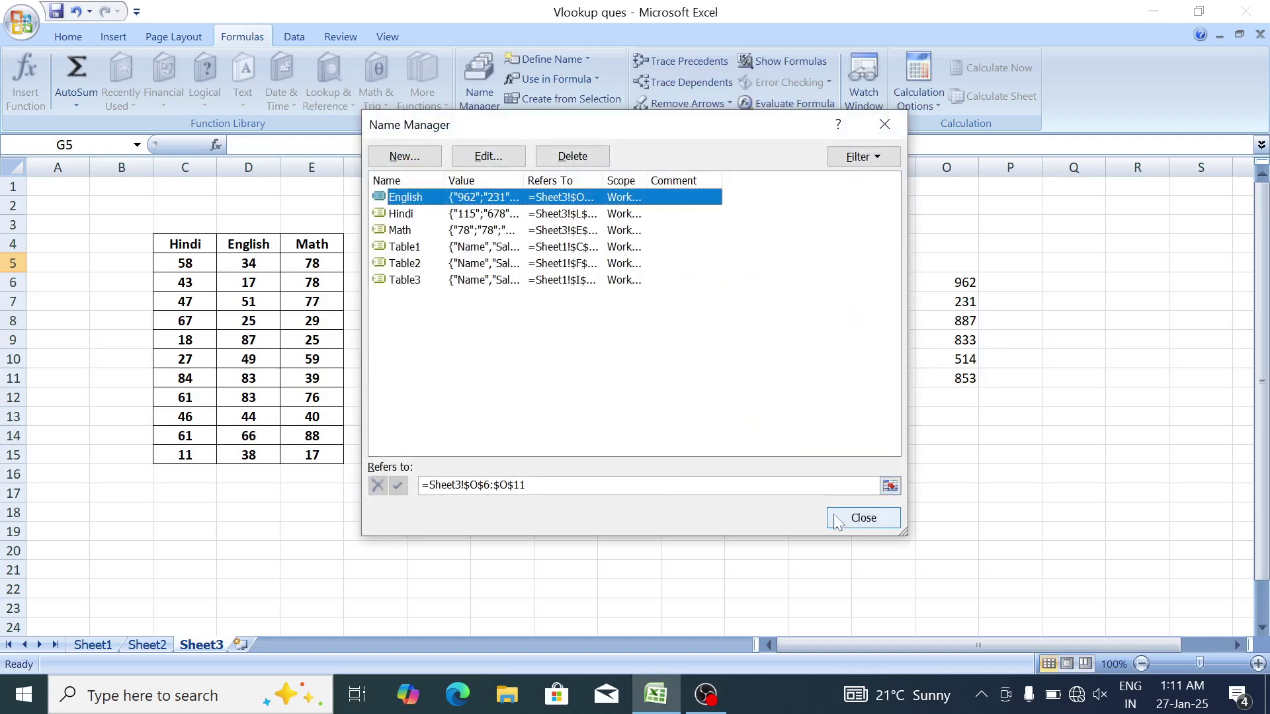
pyautogui.click(863, 517)
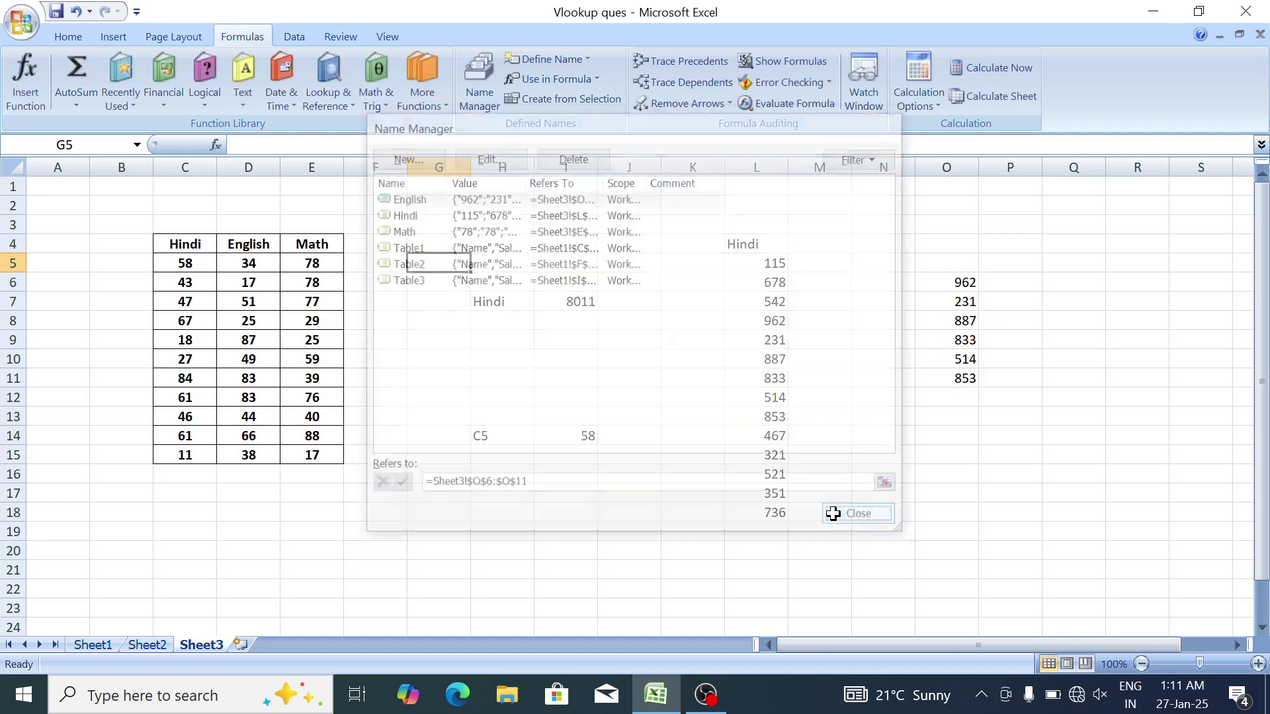
# Enter hindi in H7 to test the INDIRECT sum with that name.
pyautogui.click(502, 304)
pyautogui.write('hin')
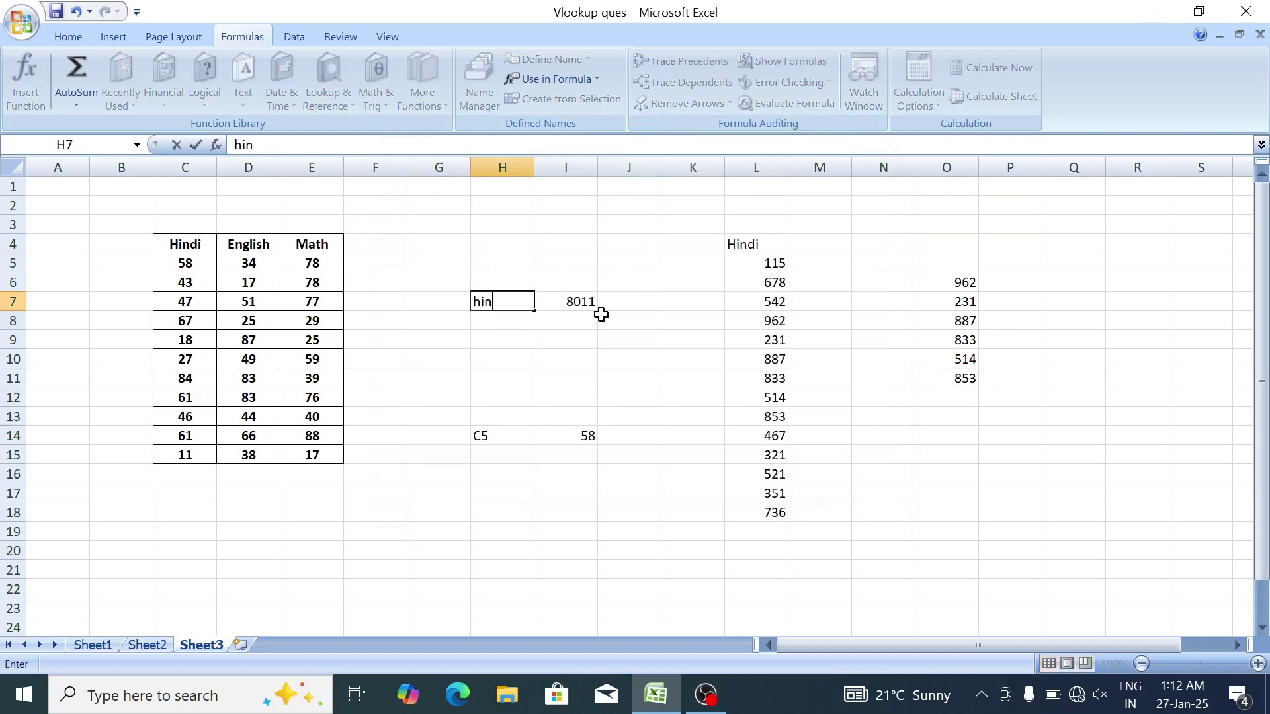
pyautogui.write('di')
pyautogui.hotkey('ctrl', 'Return')
pyautogui.press('Right')
pyautogui.press('Left')
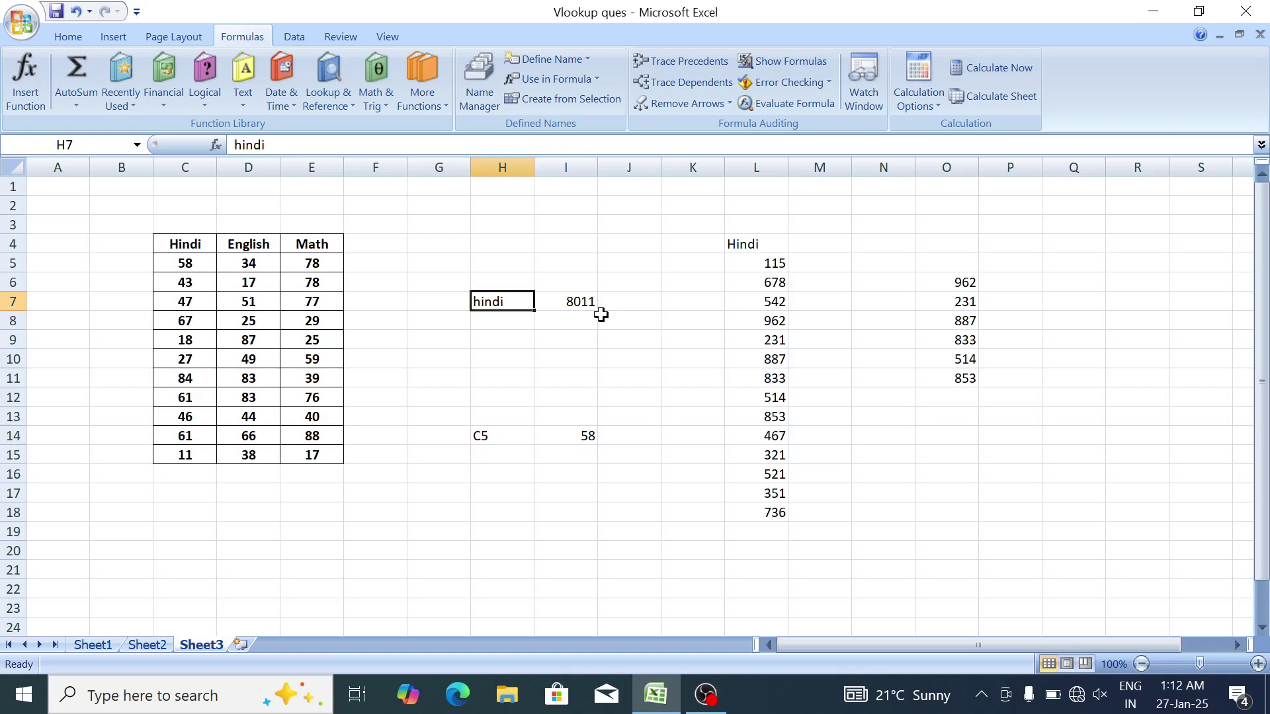
# Change H7 to English to test the INDIRECT sum with the reassigned name.
pyautogui.write('Engli')
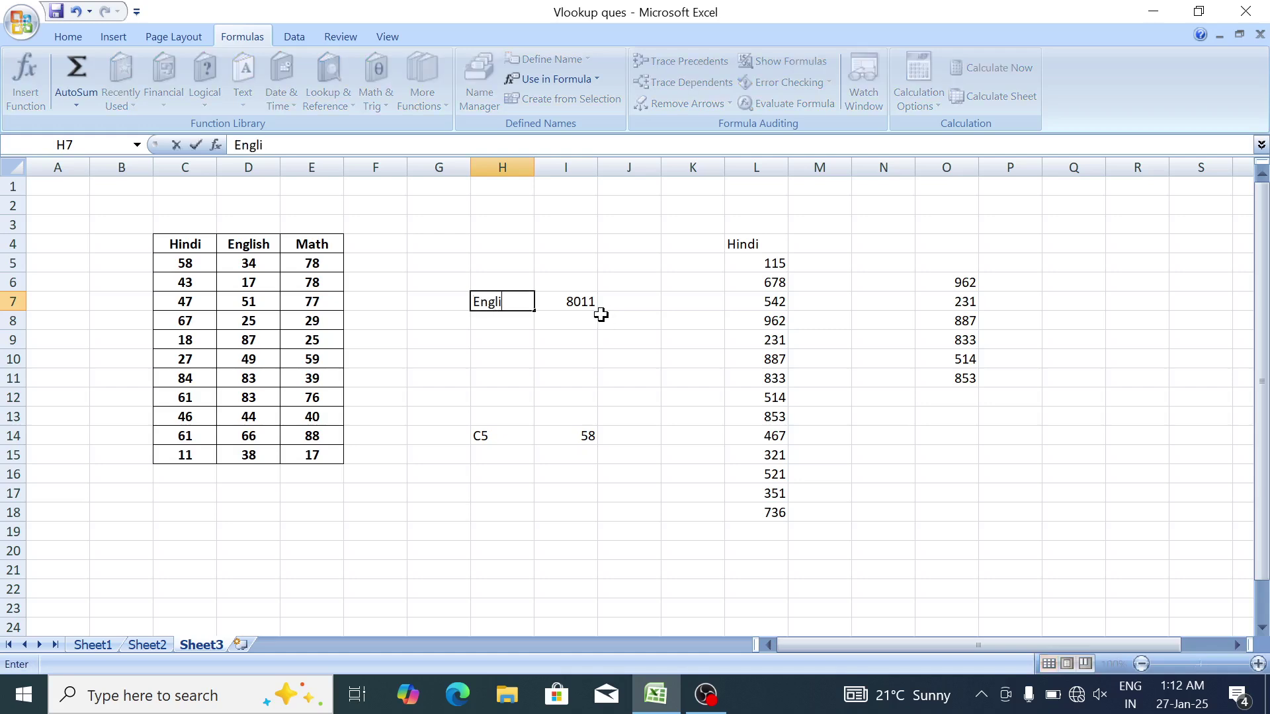
pyautogui.write('sh')
pyautogui.press('Return')
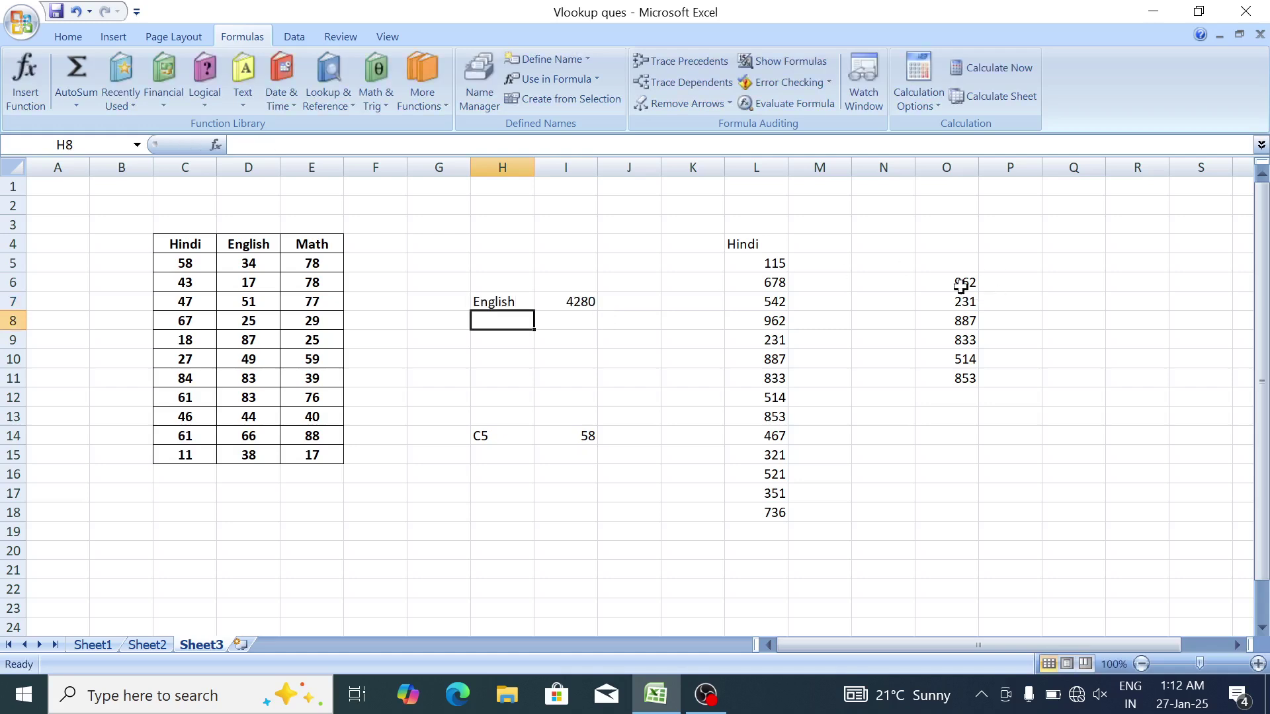
# Set H7 to Math and check the SUM(INDIRECT) formula in I7.
pyautogui.press('Up')
pyautogui.write('Mat')
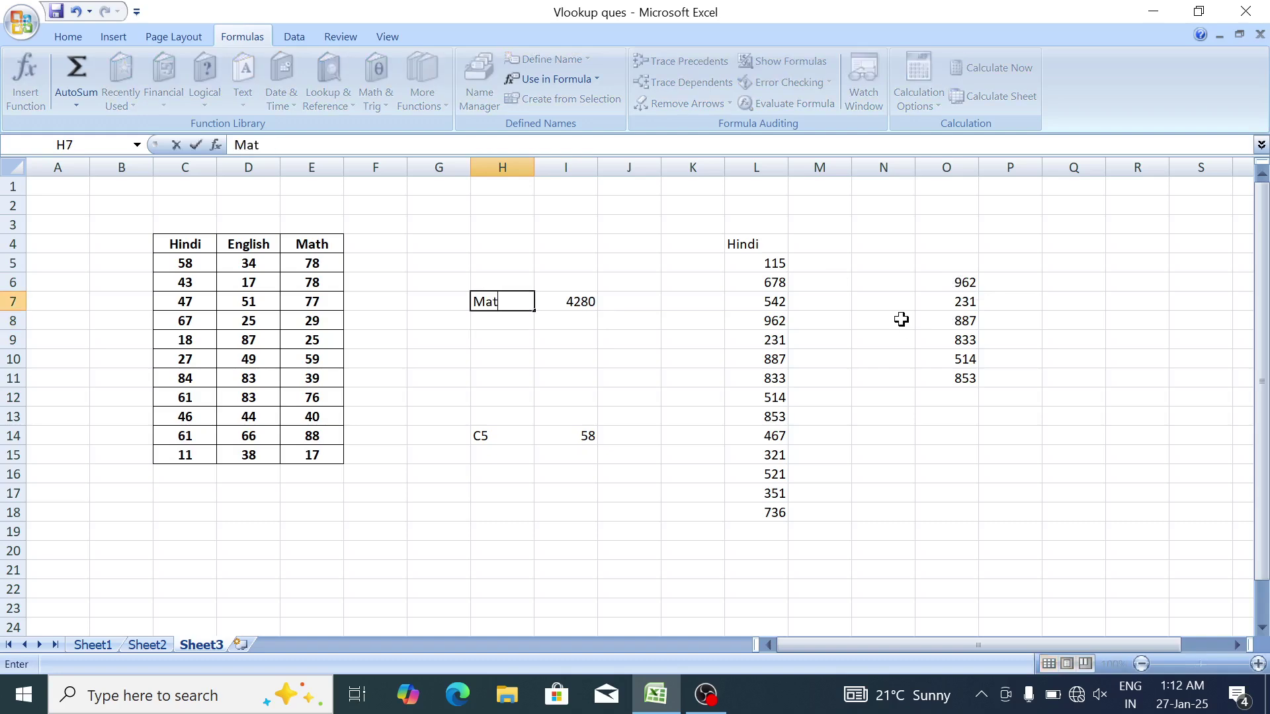
pyautogui.press('Return')
pyautogui.press('Up')
pyautogui.press('Right')
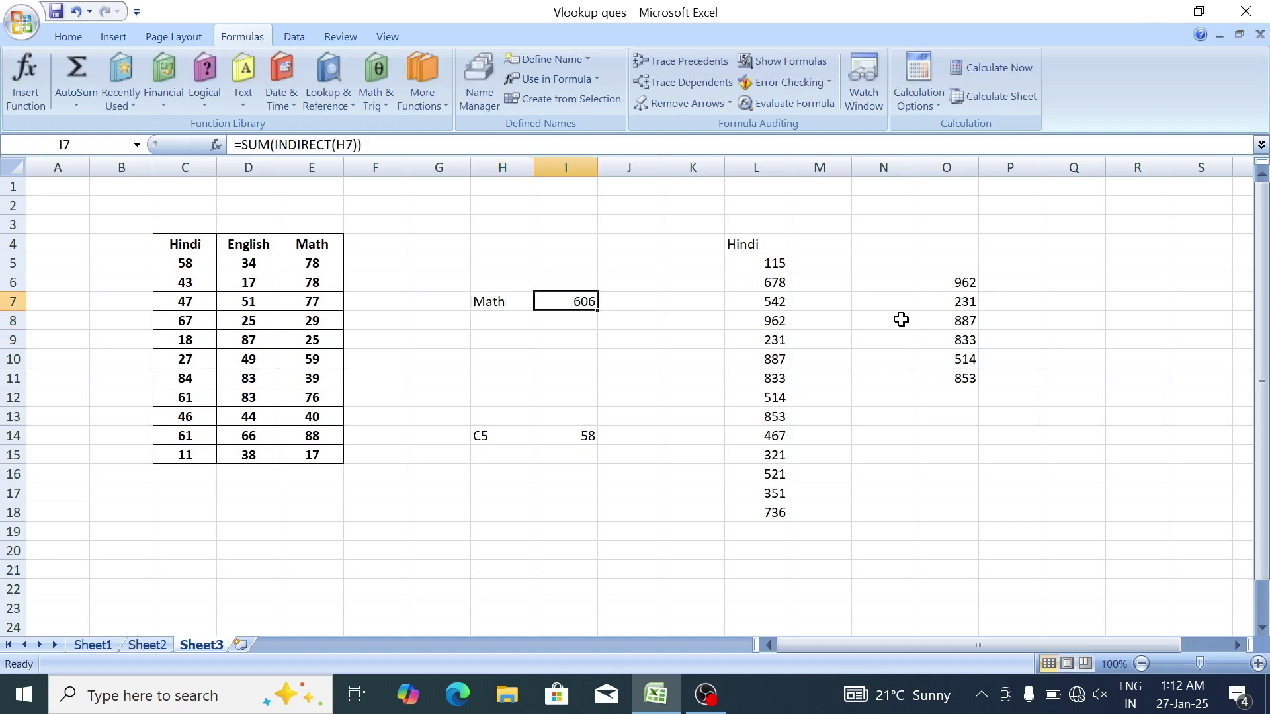
# Return to Sheet1 and select the empty cell H8 below the Vlookup + Indirect heading.
pyautogui.press('Up')
pyautogui.press('Left')
pyautogui.hotkey('ctrl', 'pageup')
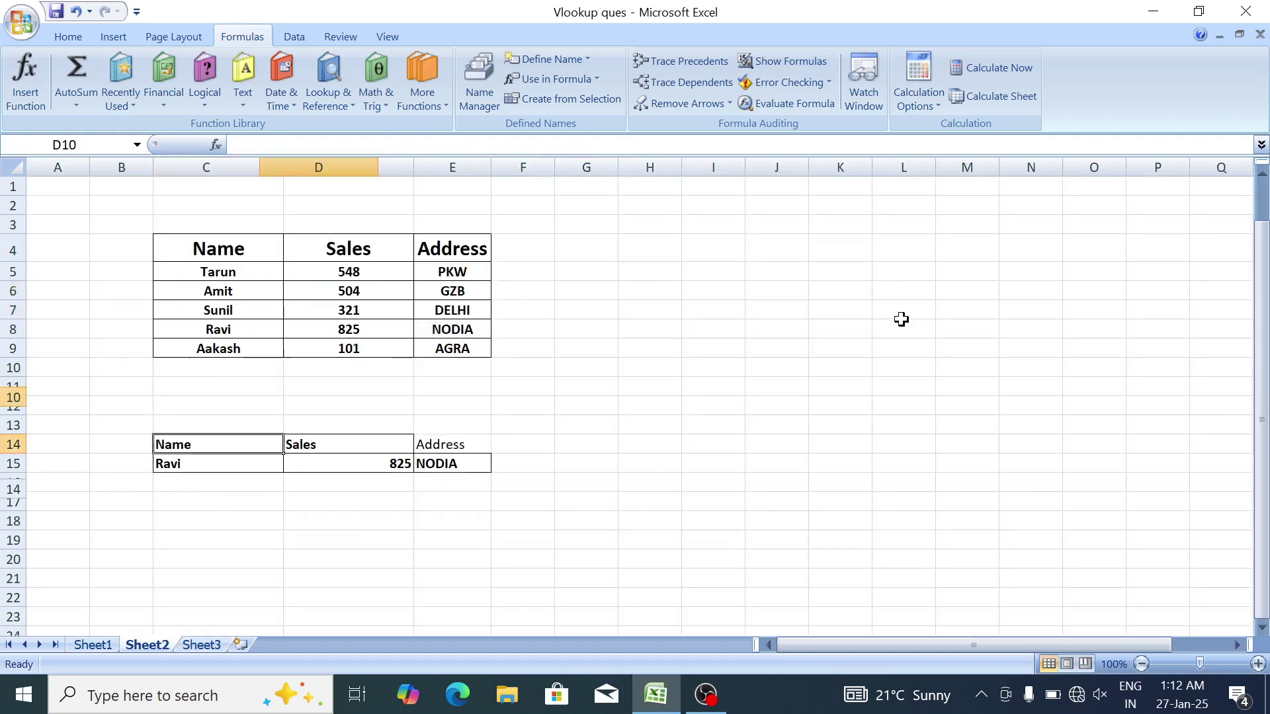
pyautogui.hotkey('ctrl', 'pageup')
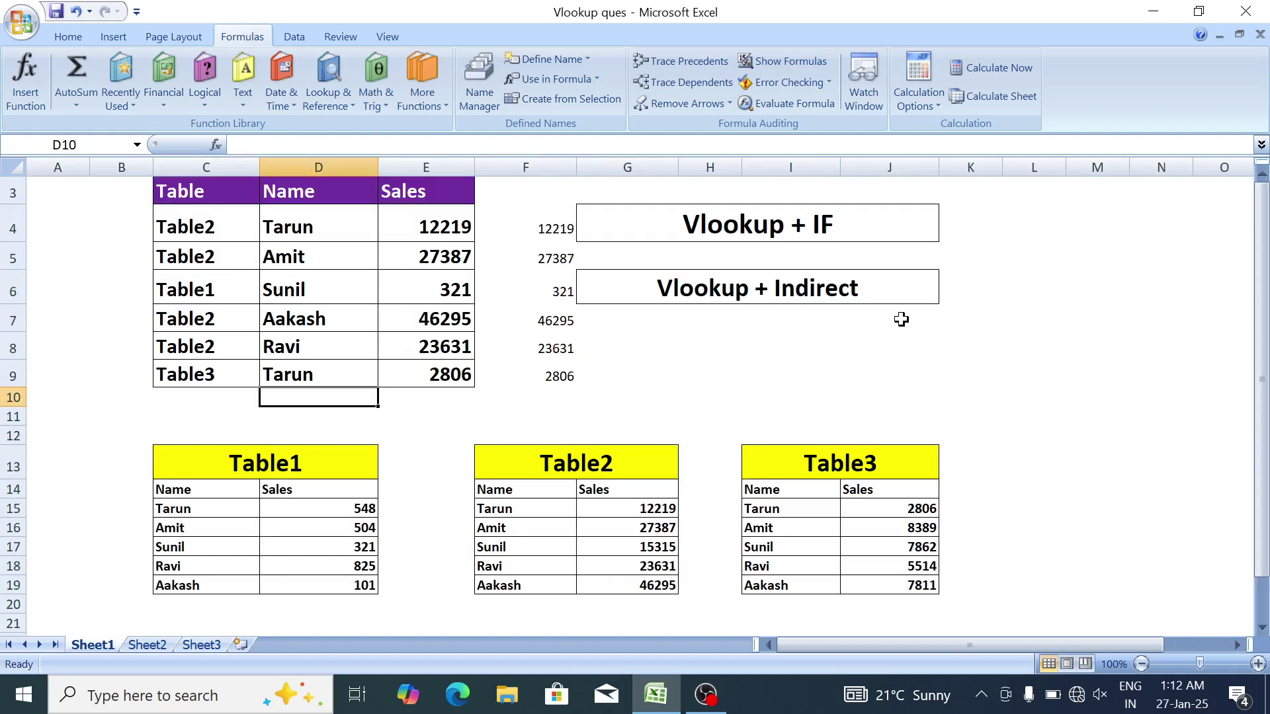
pyautogui.click(748, 368)
pyautogui.click(684, 350)
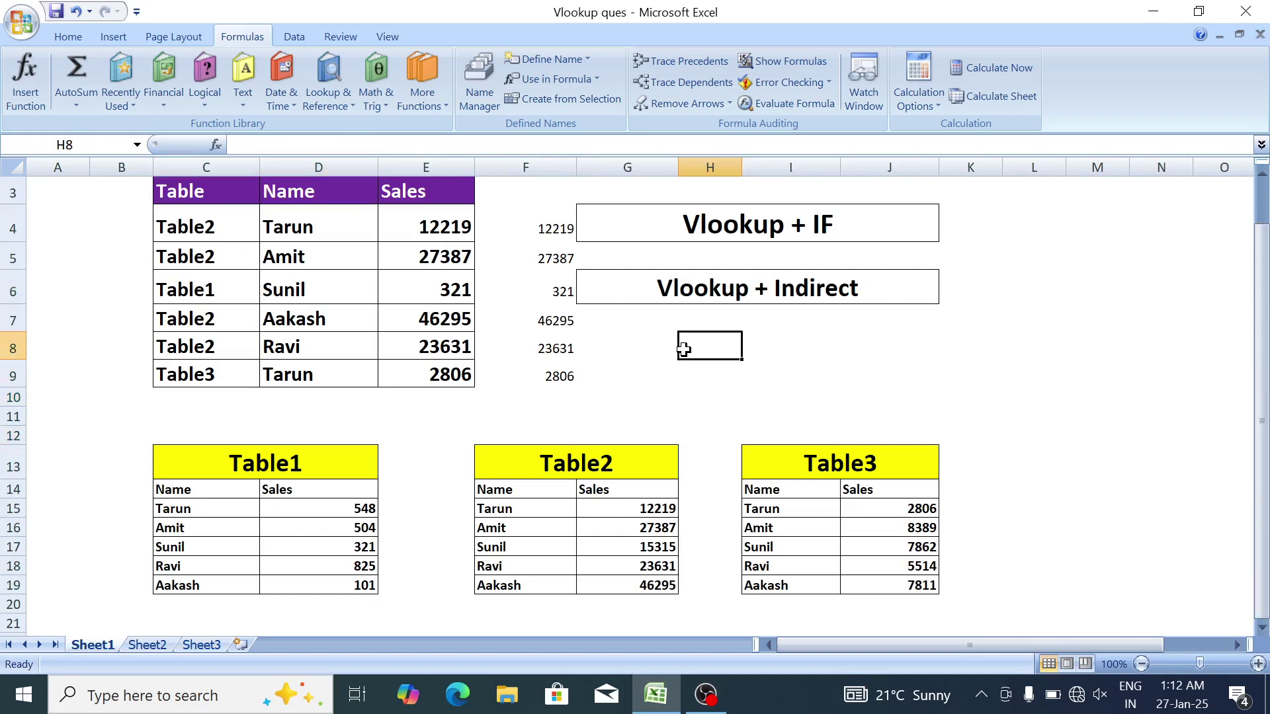